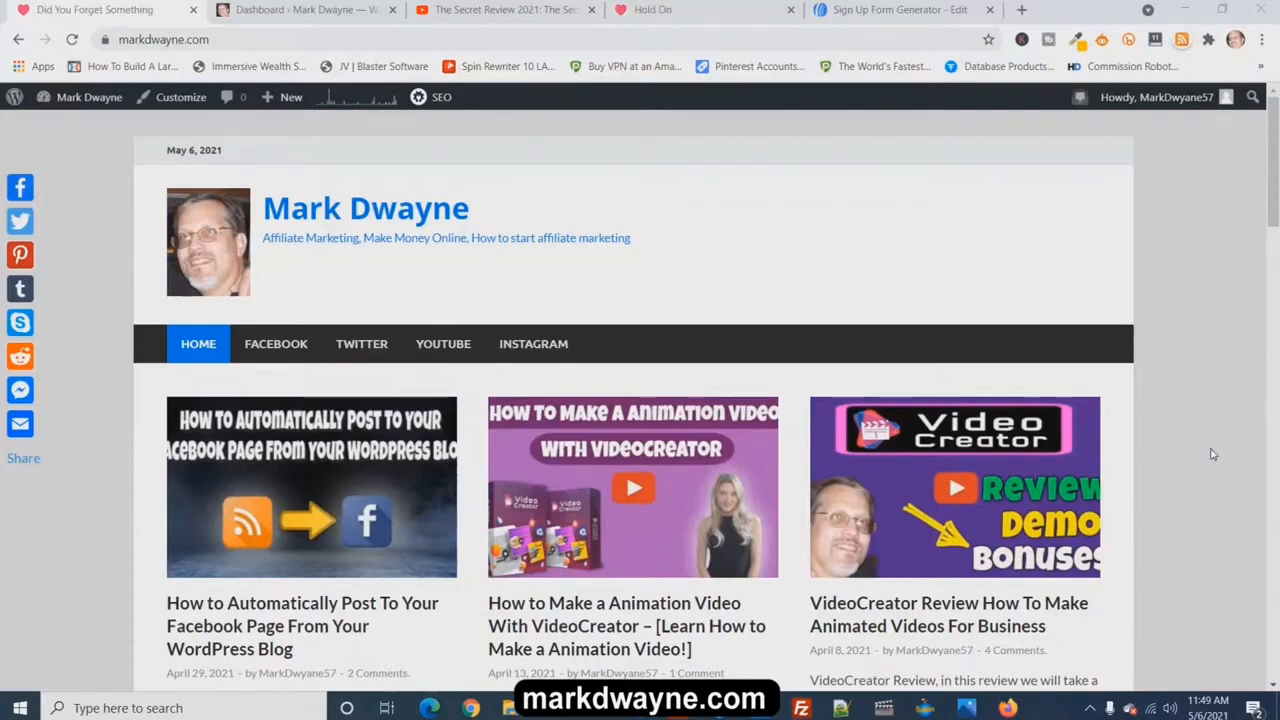
Open the page for adding plugins in the WordPress dashboard and check whether Classic Editor is active
left_click(302, 11)
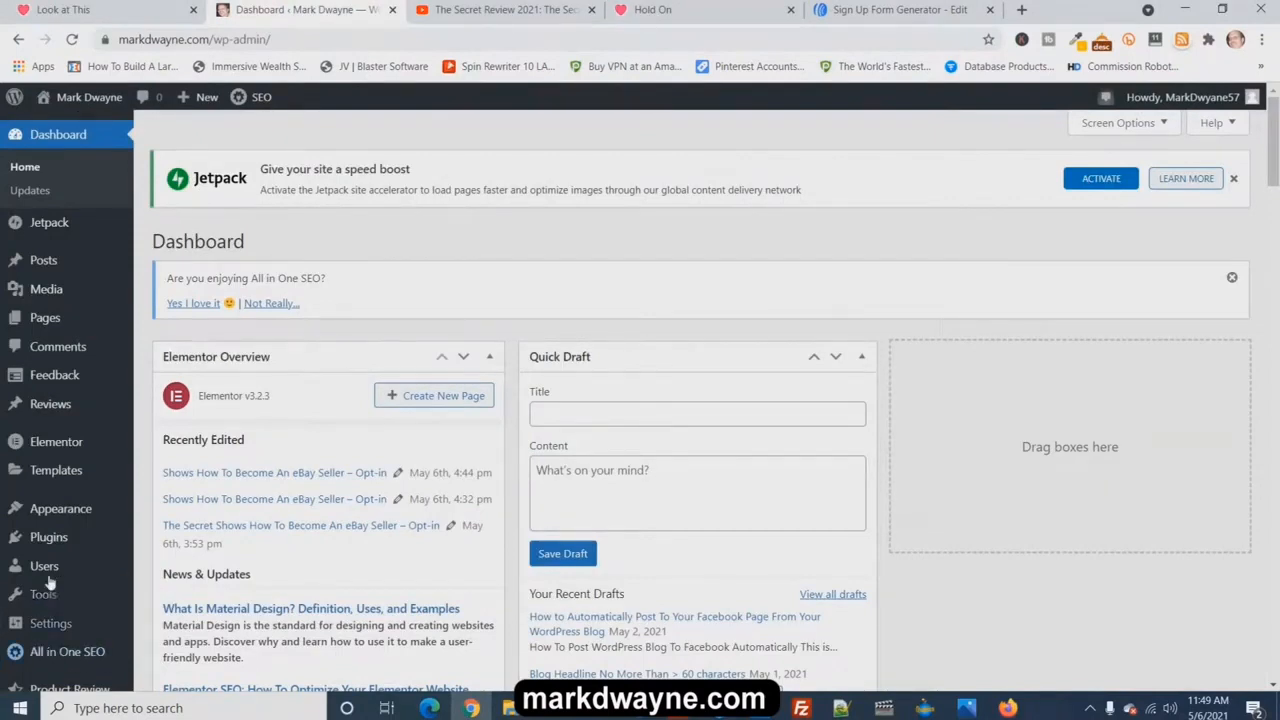
left_click(55, 541)
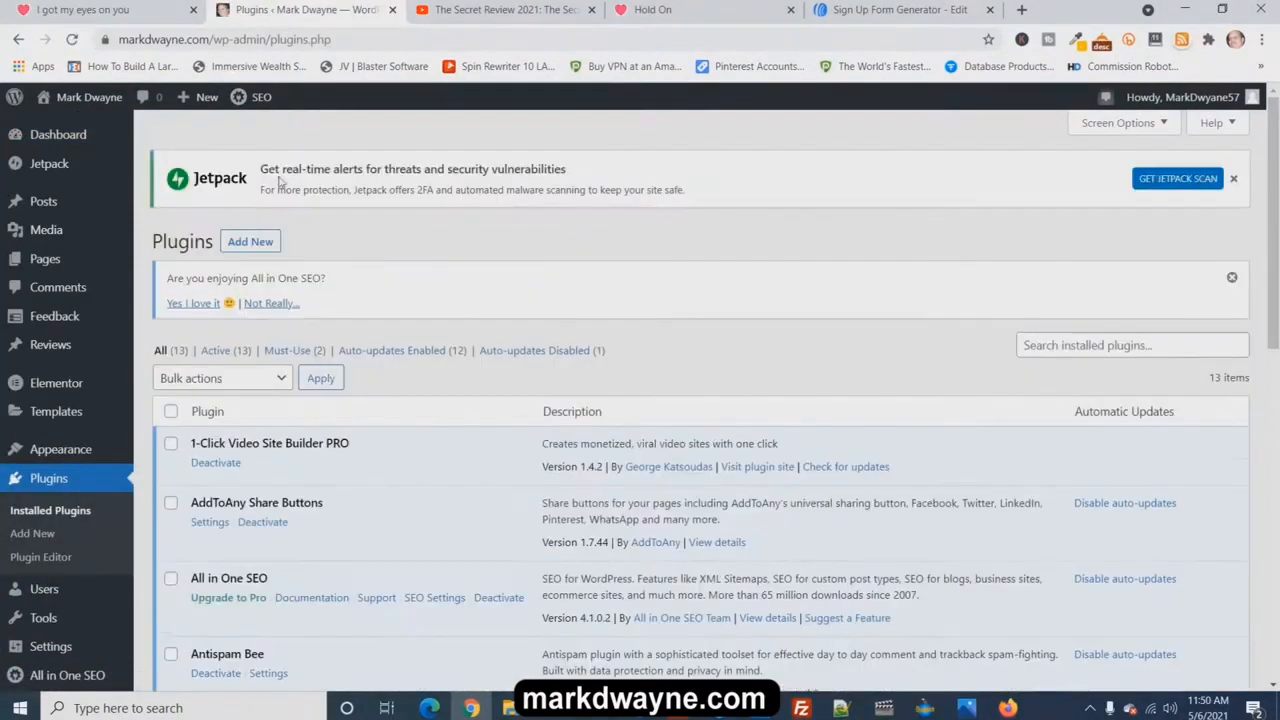
left_click(250, 242)
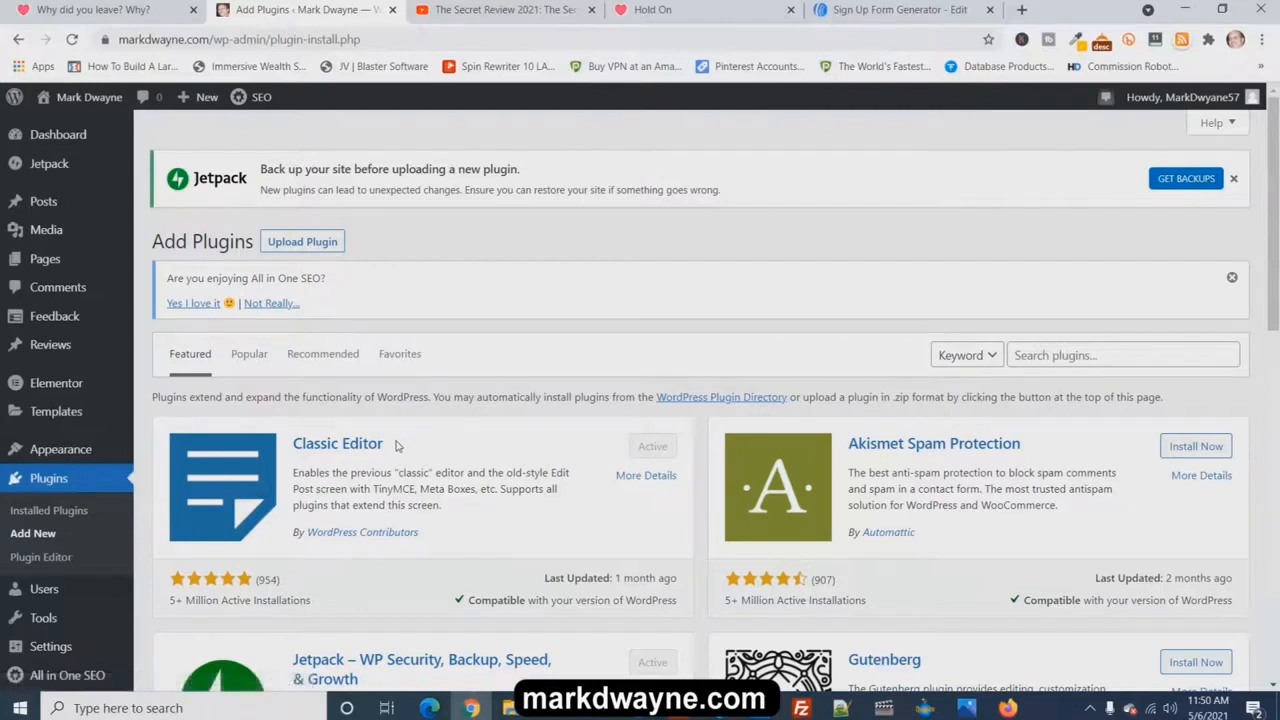
left_click_drag(397, 445, 292, 444)
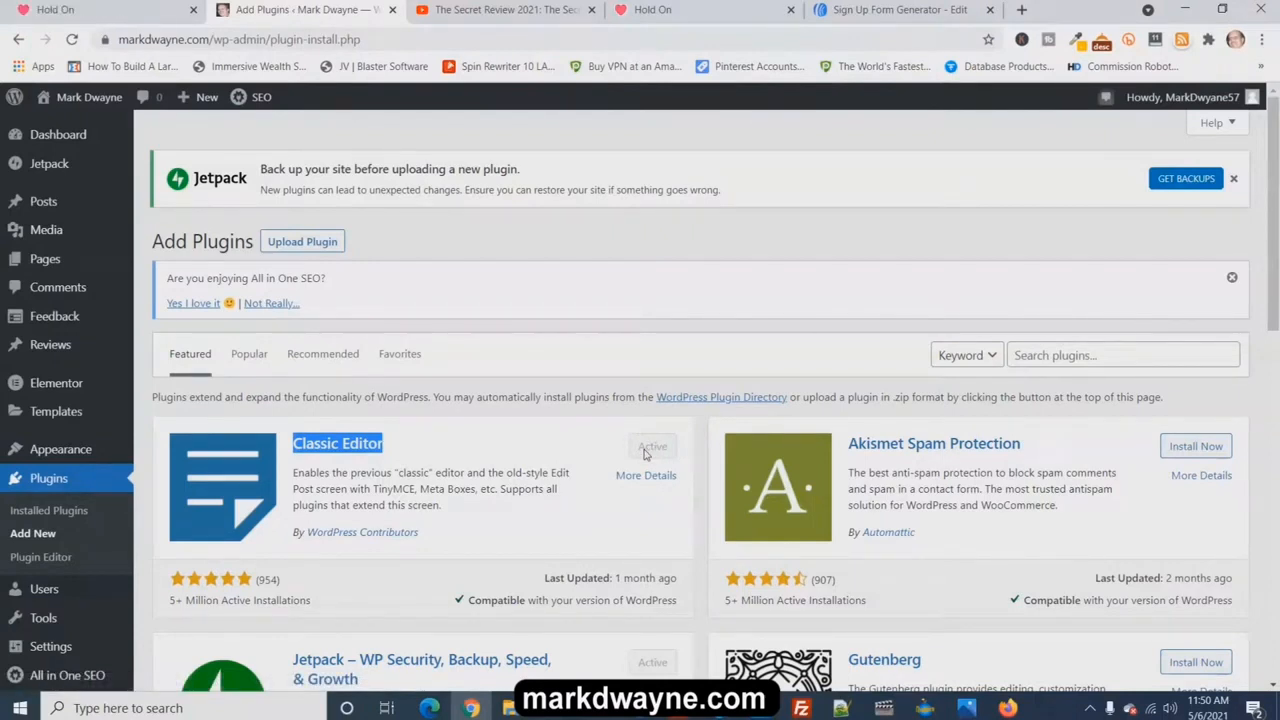
Search the plugin directory for "elementor" and check whether Elementor Website Builder is active
left_click(1083, 358)
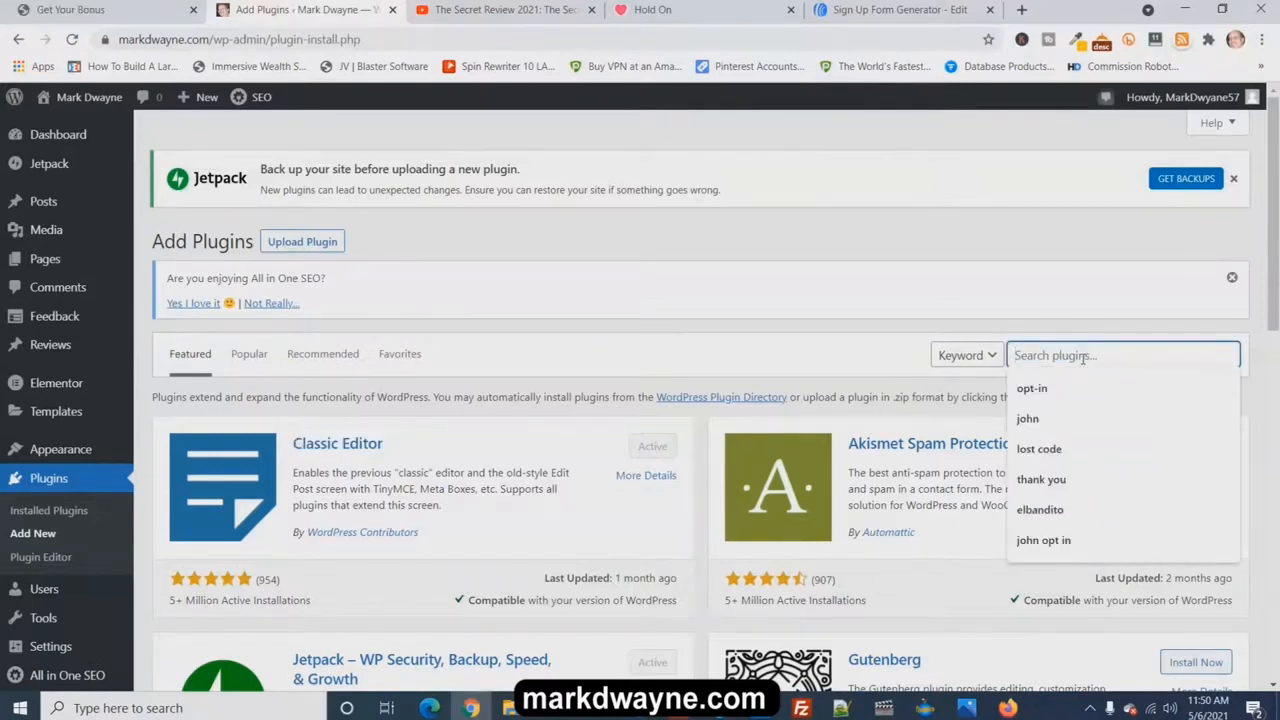
type("ele")
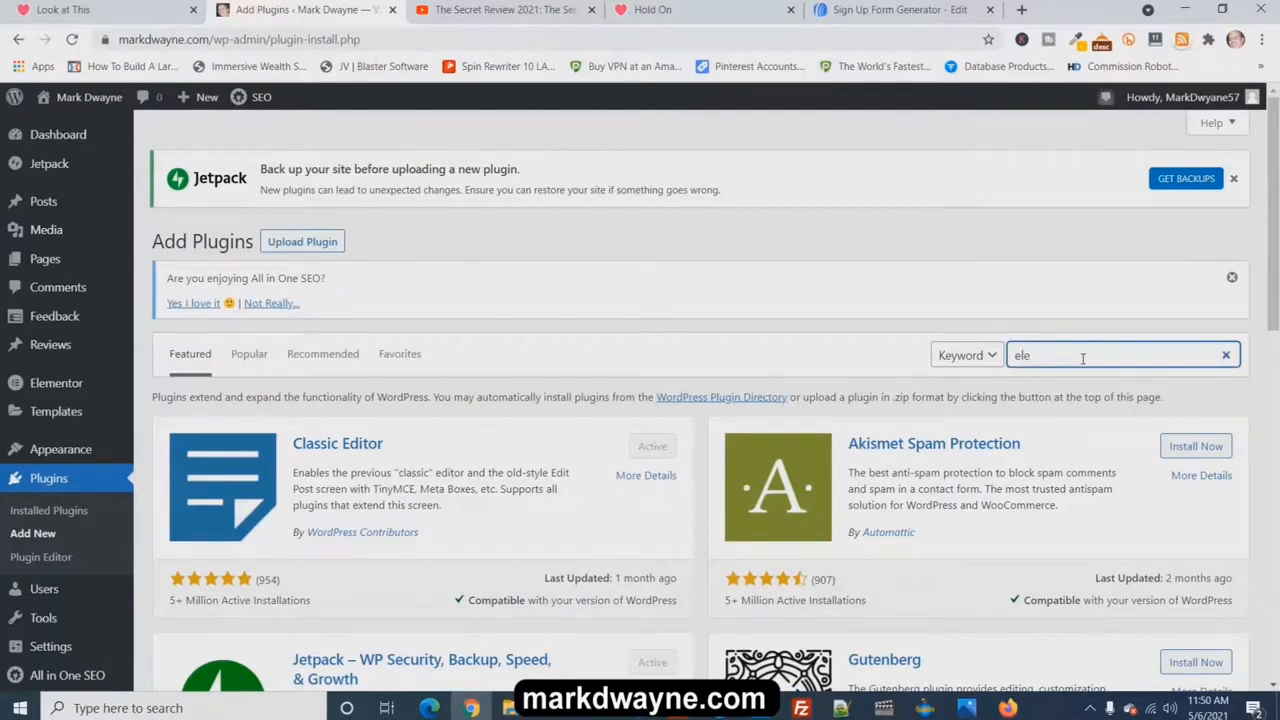
type("ment")
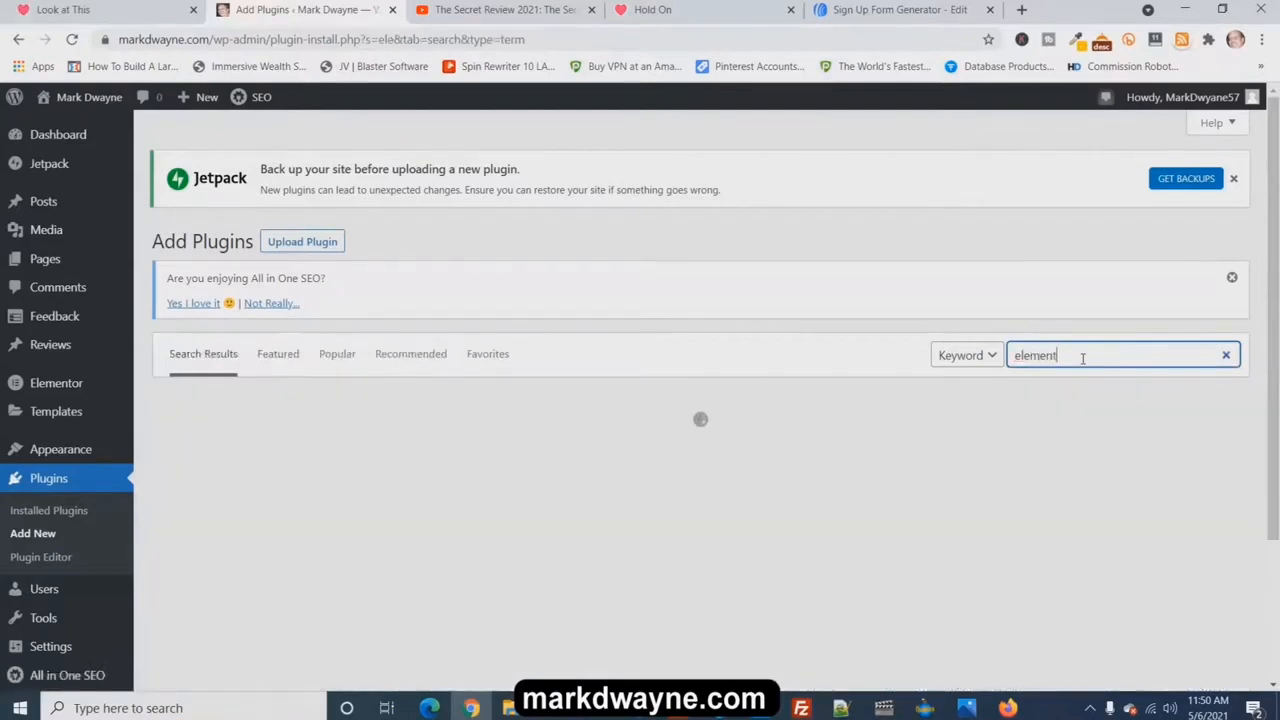
type("or")
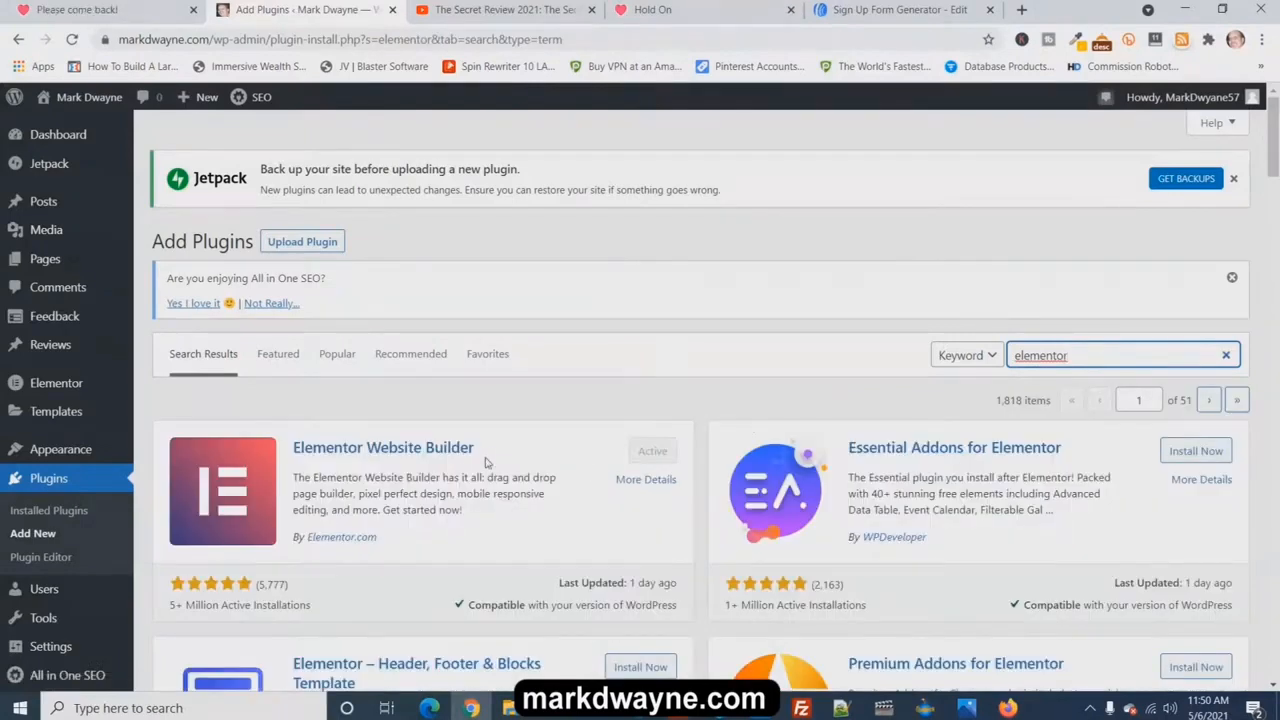
scroll(505, 468, "down", 2)
scroll(520, 503, "up", 1)
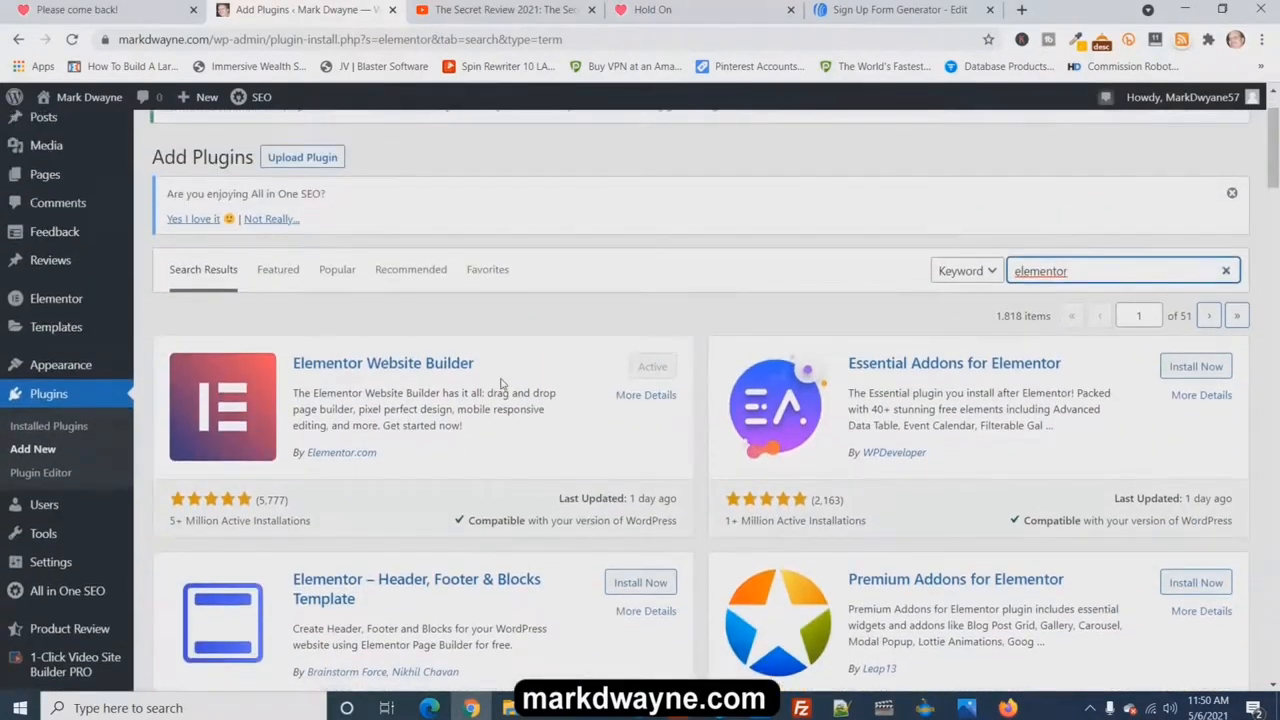
left_click_drag(478, 364, 291, 364)
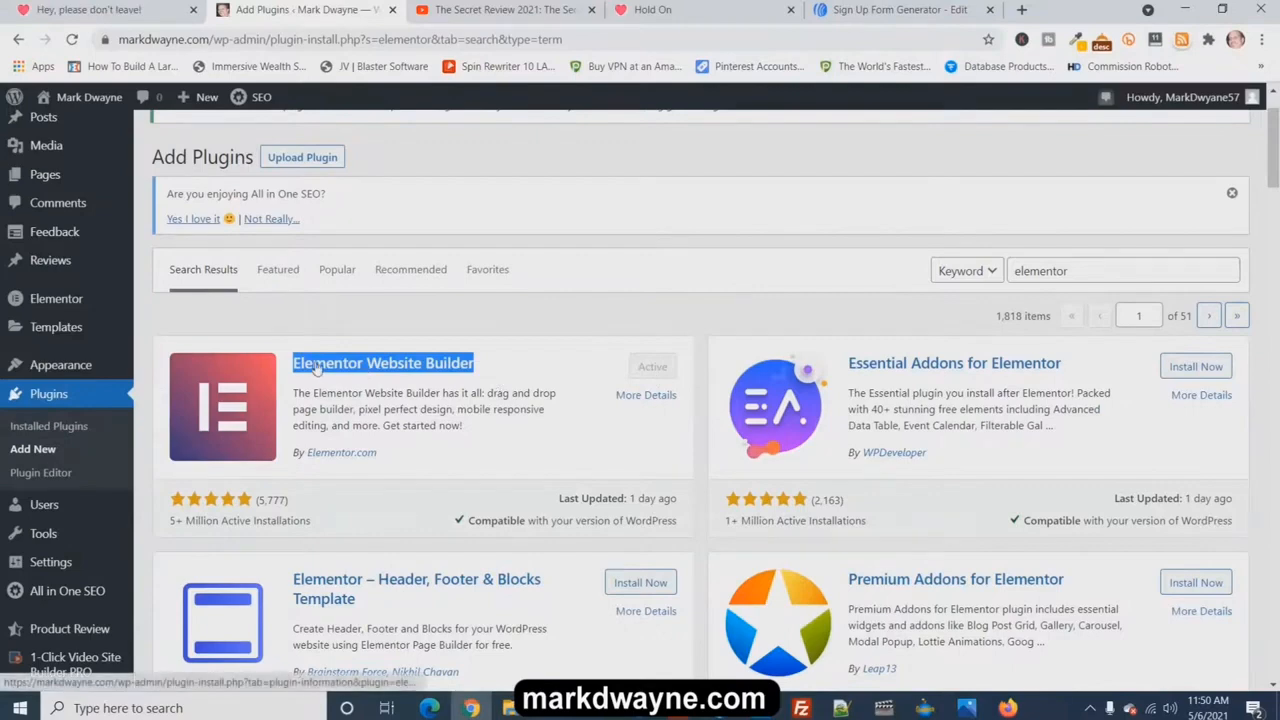
left_click(628, 279)
scroll(628, 279, "up", 1)
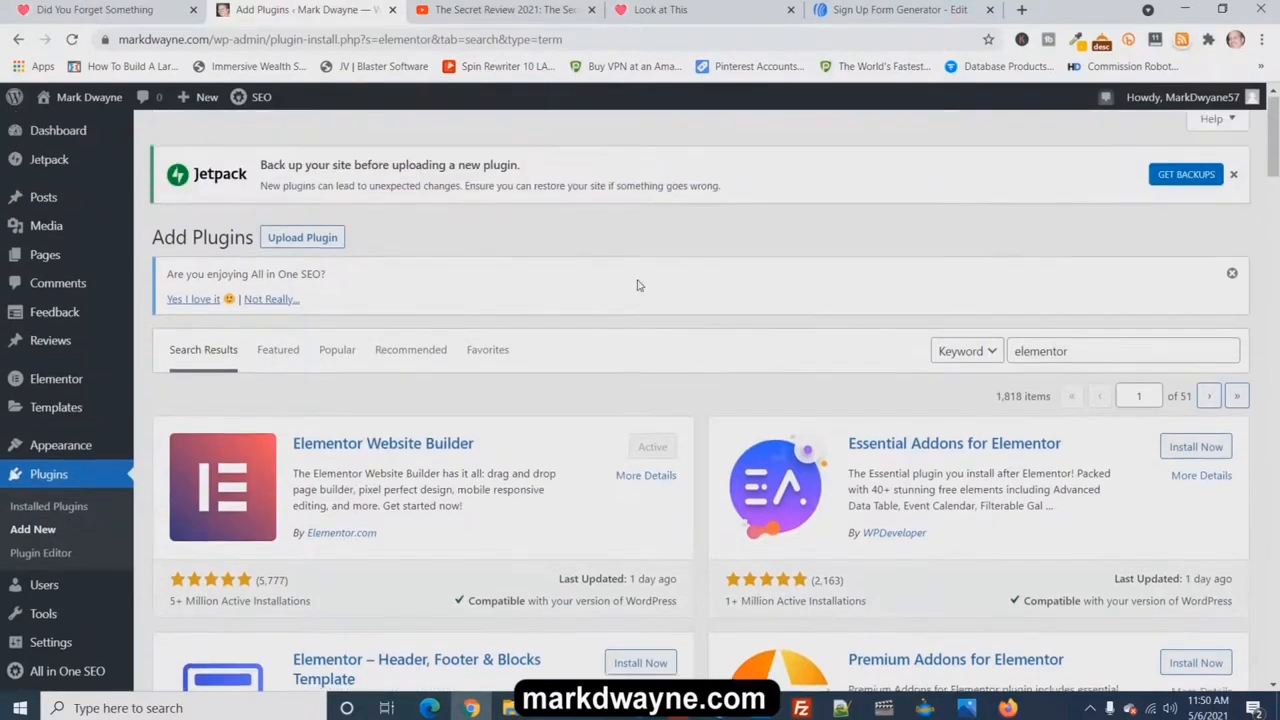
Start a new page on the WordPress site
mouse_move(58, 270)
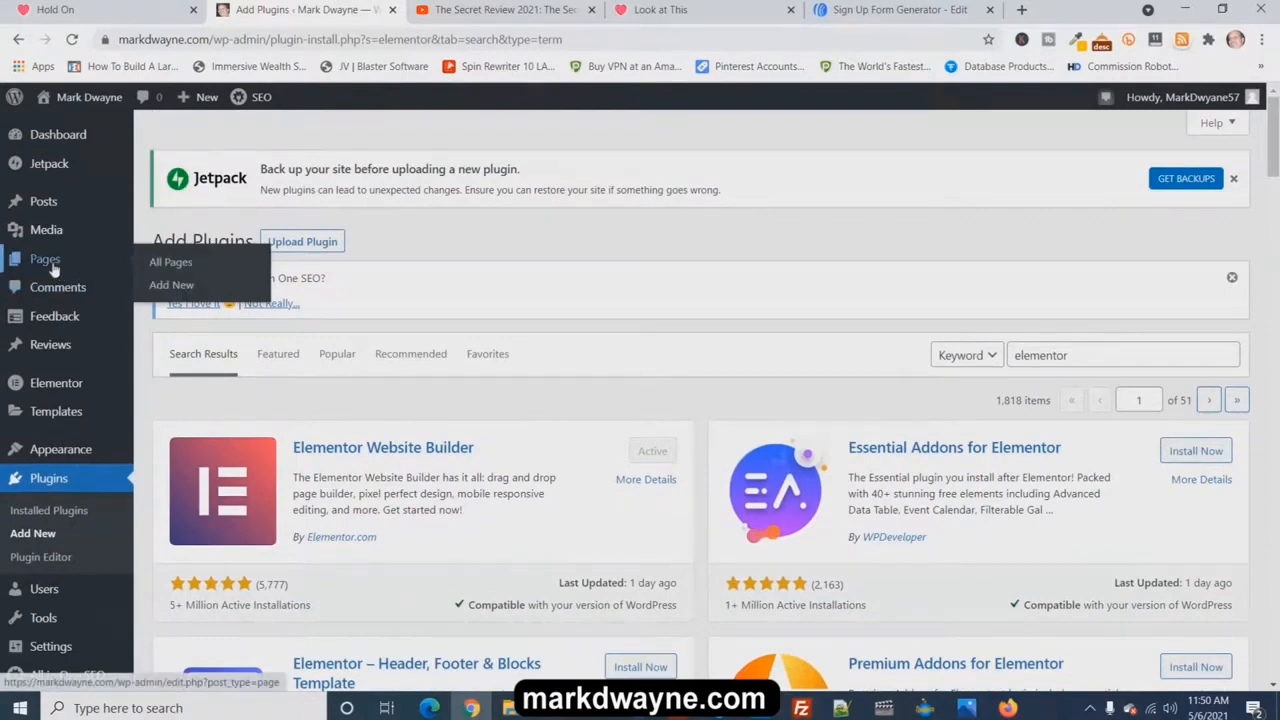
left_click(169, 287)
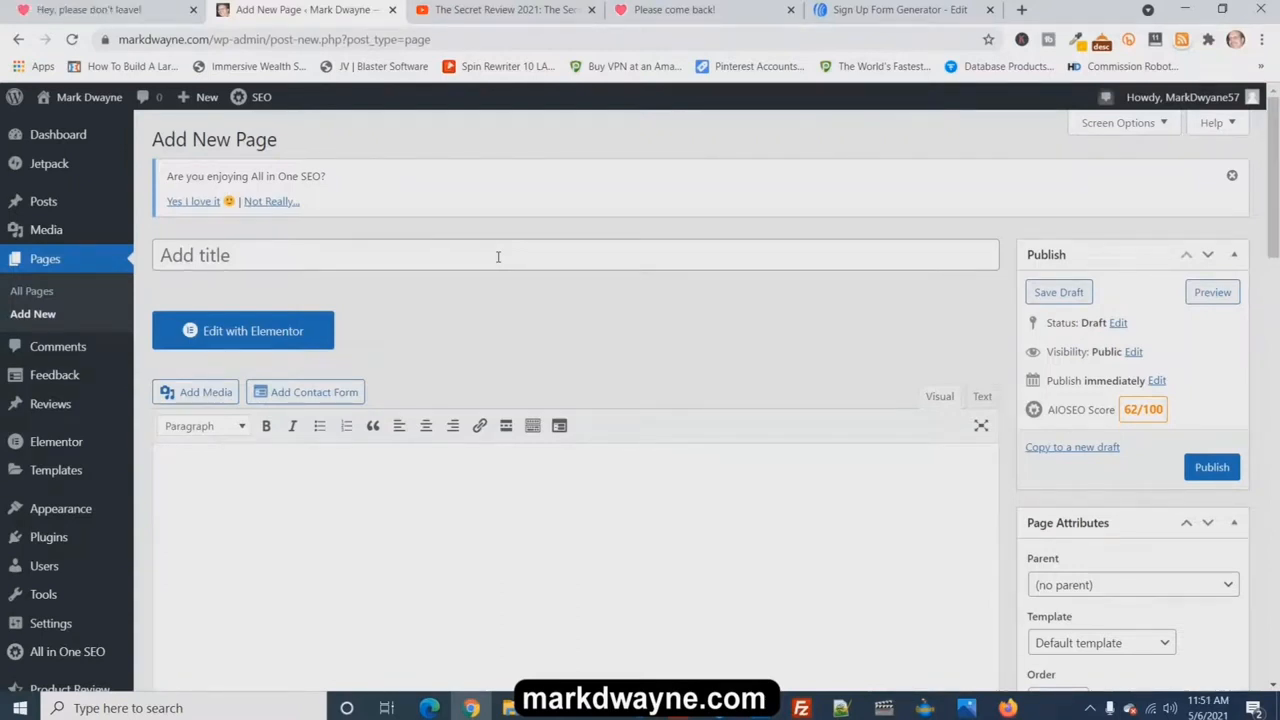
Look at The Secret bonus page, and copy "Shows How To Sell On eBay" from the title of the YouTube review video
left_click(655, 10)
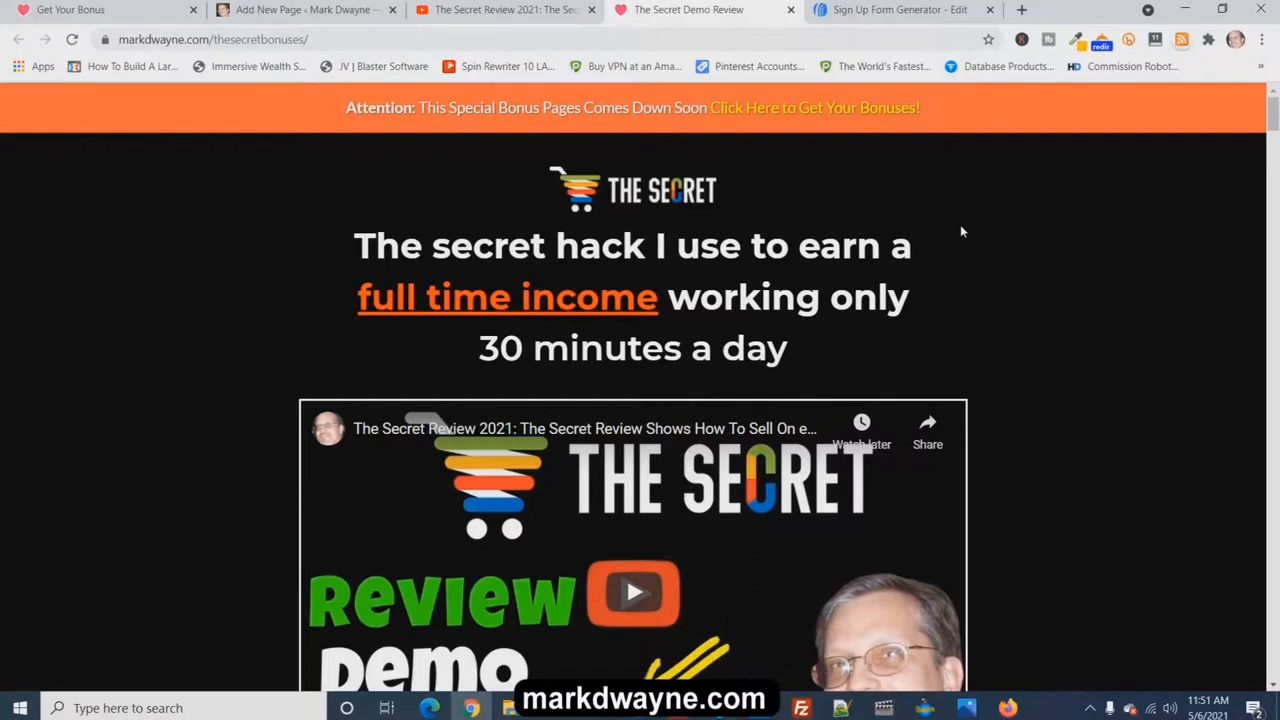
left_click(484, 10)
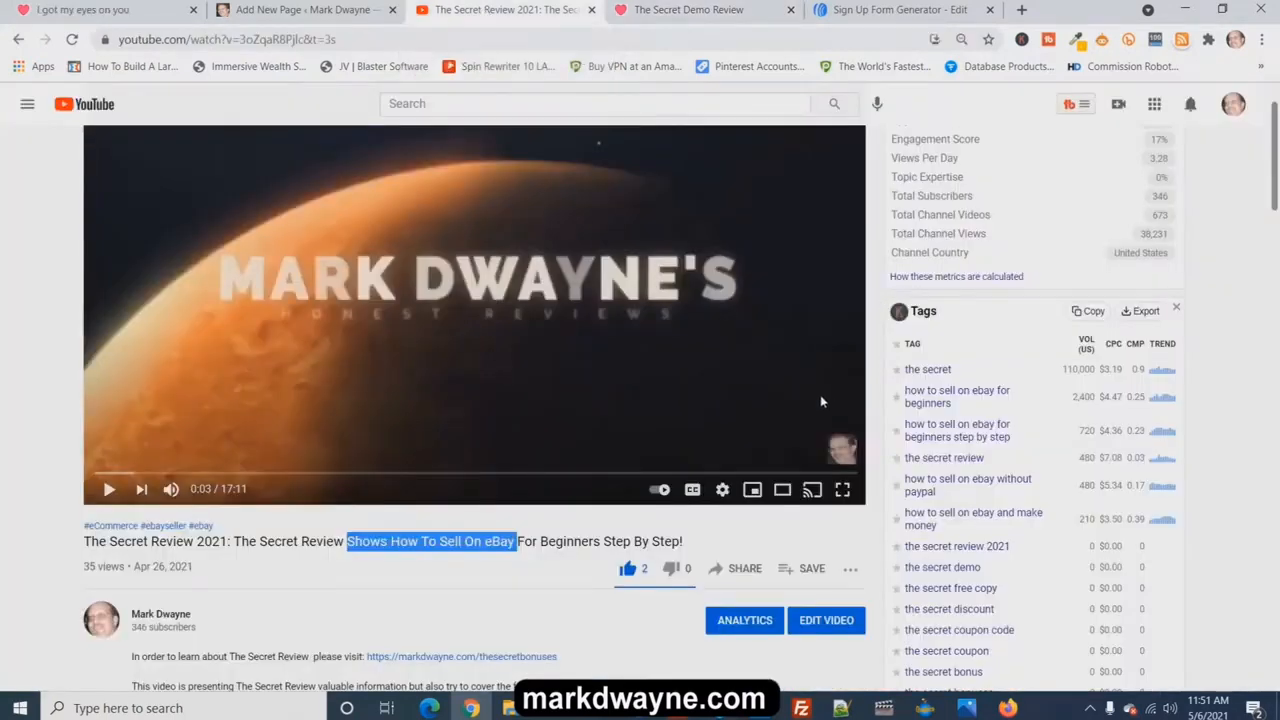
left_click(753, 539)
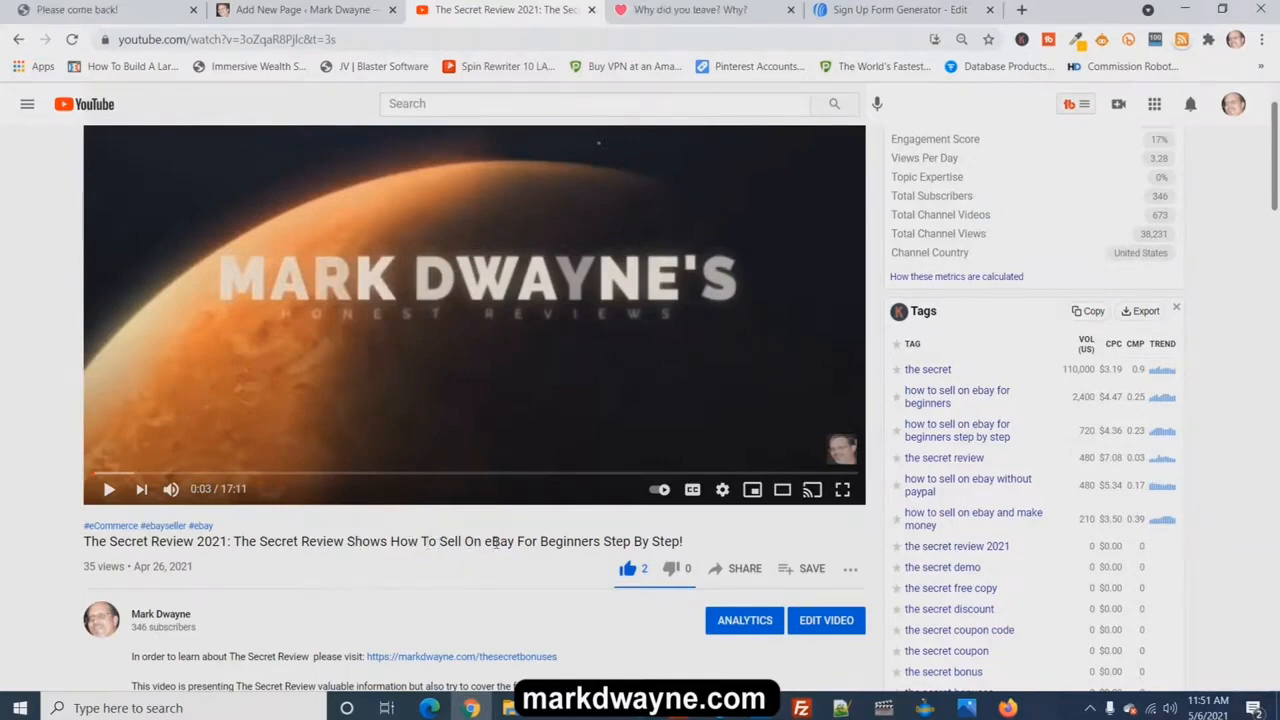
left_click_drag(513, 541, 346, 556)
right_click(400, 546)
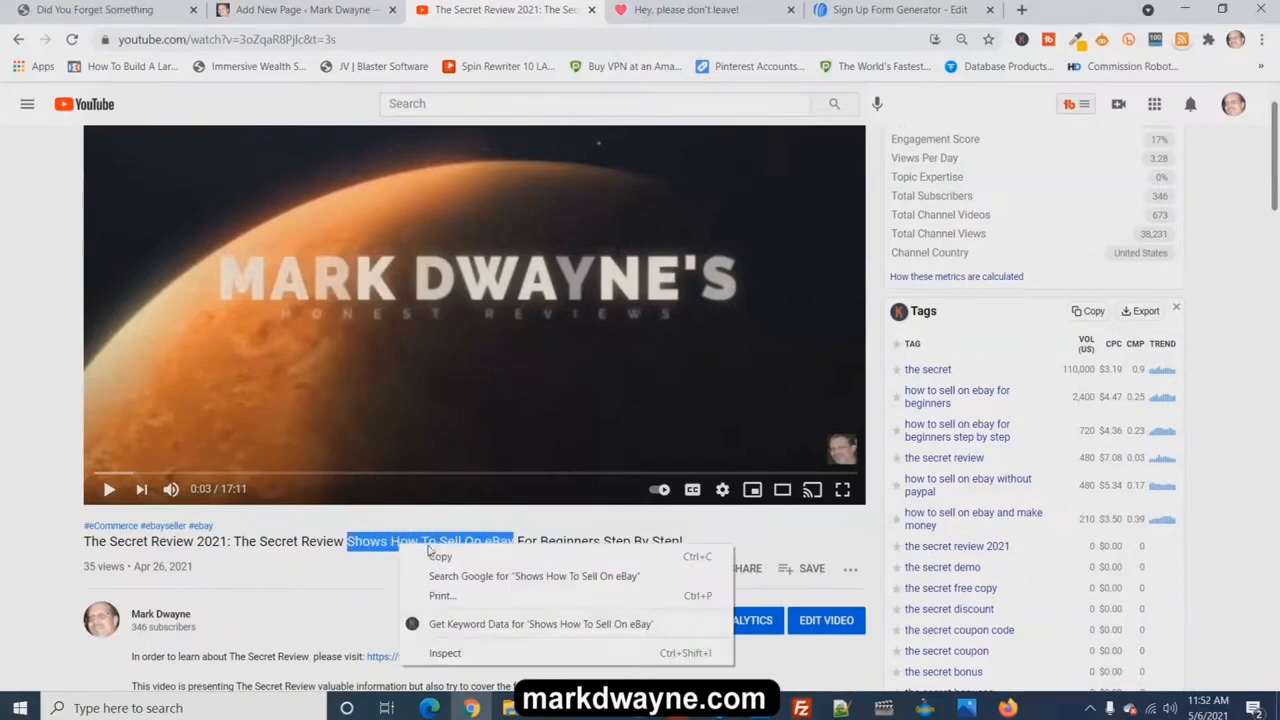
left_click(437, 557)
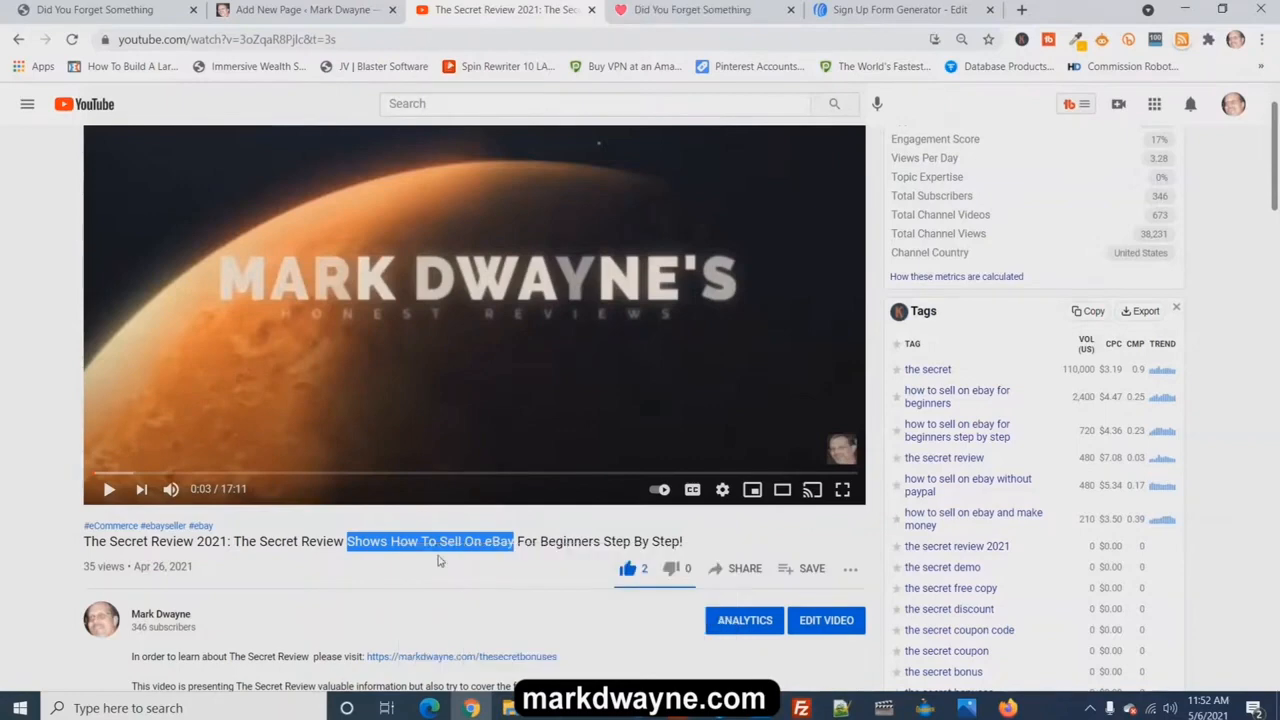
Paste the copied phrase as the new WordPress page's title and put "FREE Video" in front of it
left_click(287, 11)
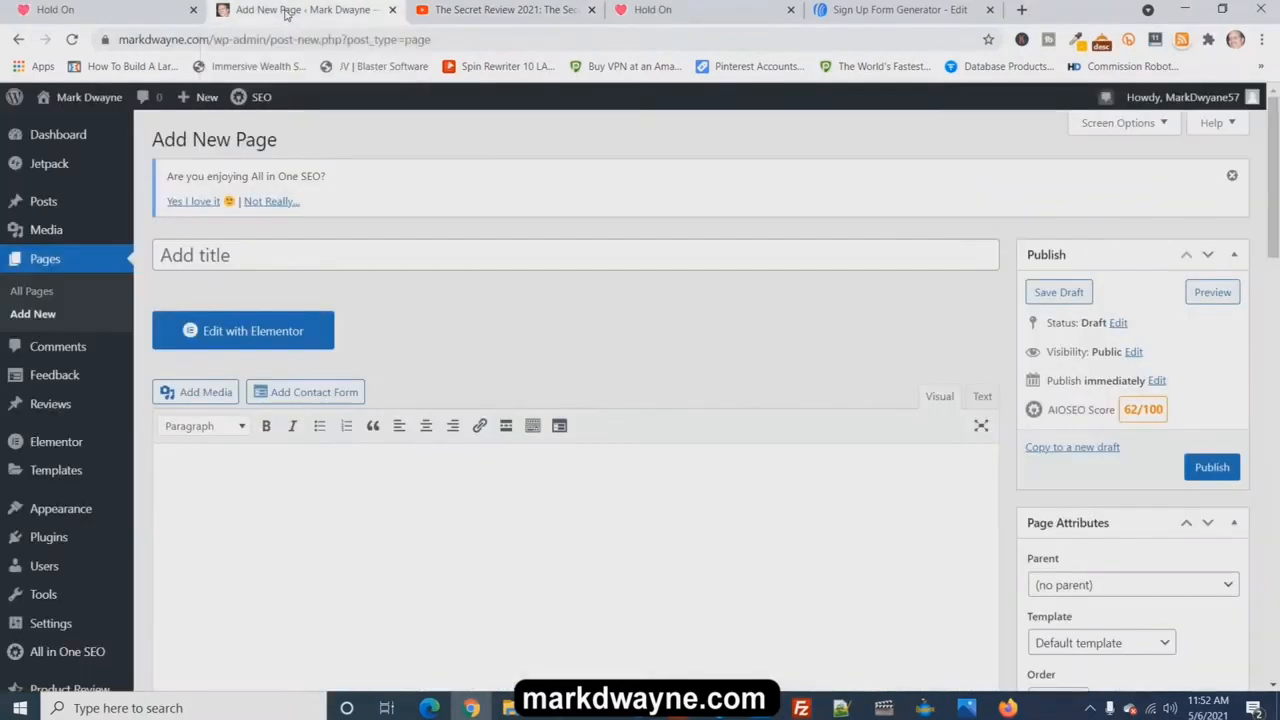
left_click(284, 255)
right_click(282, 255)
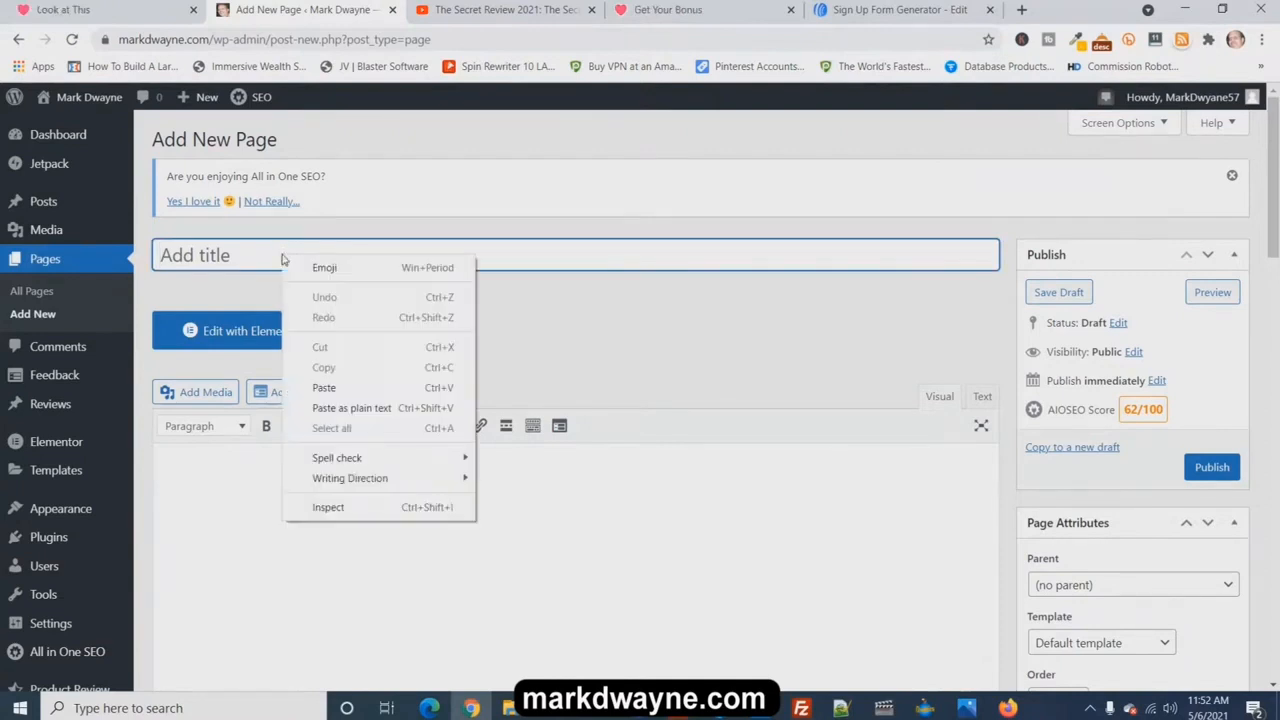
left_click(348, 384)
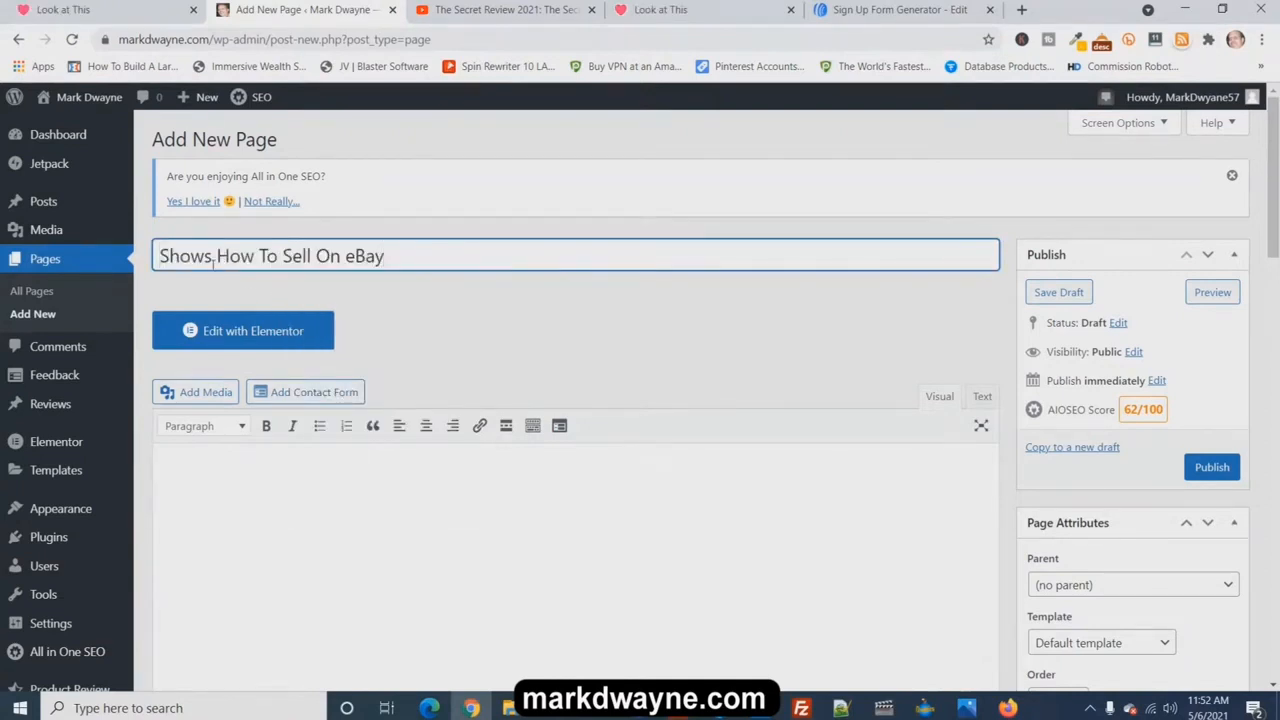
left_click(162, 250)
type("FREE")
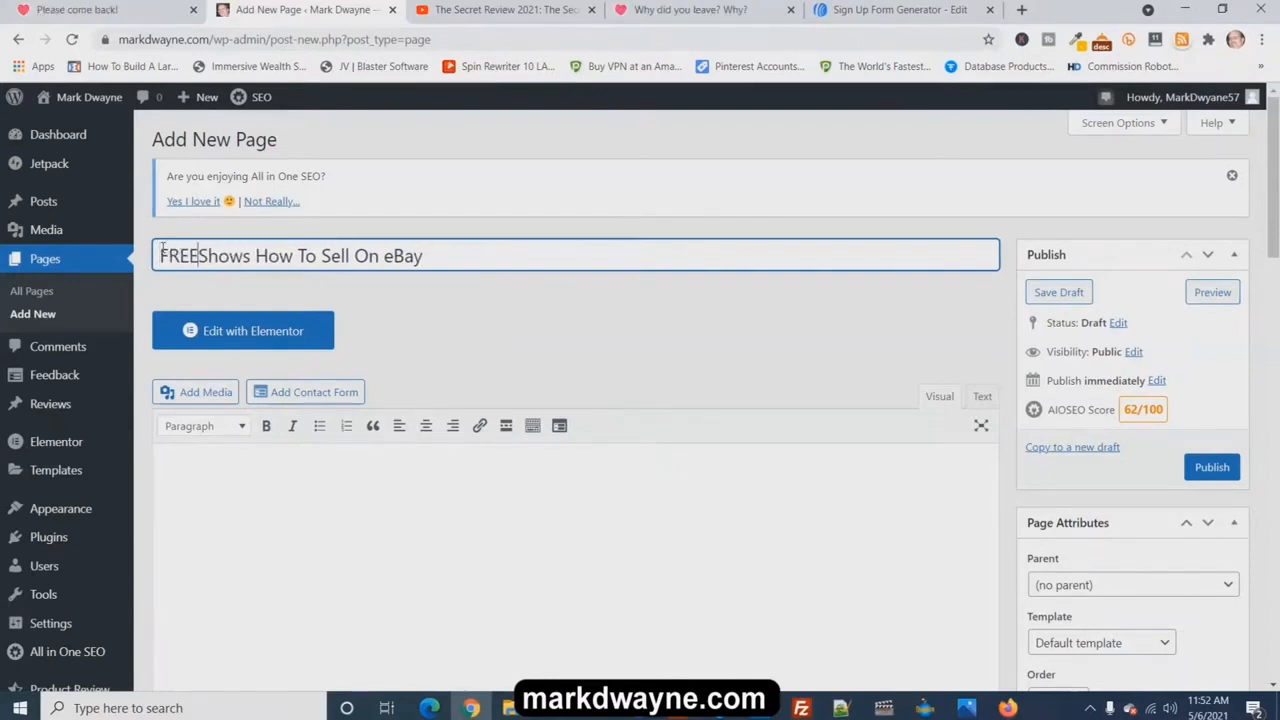
type(" Video")
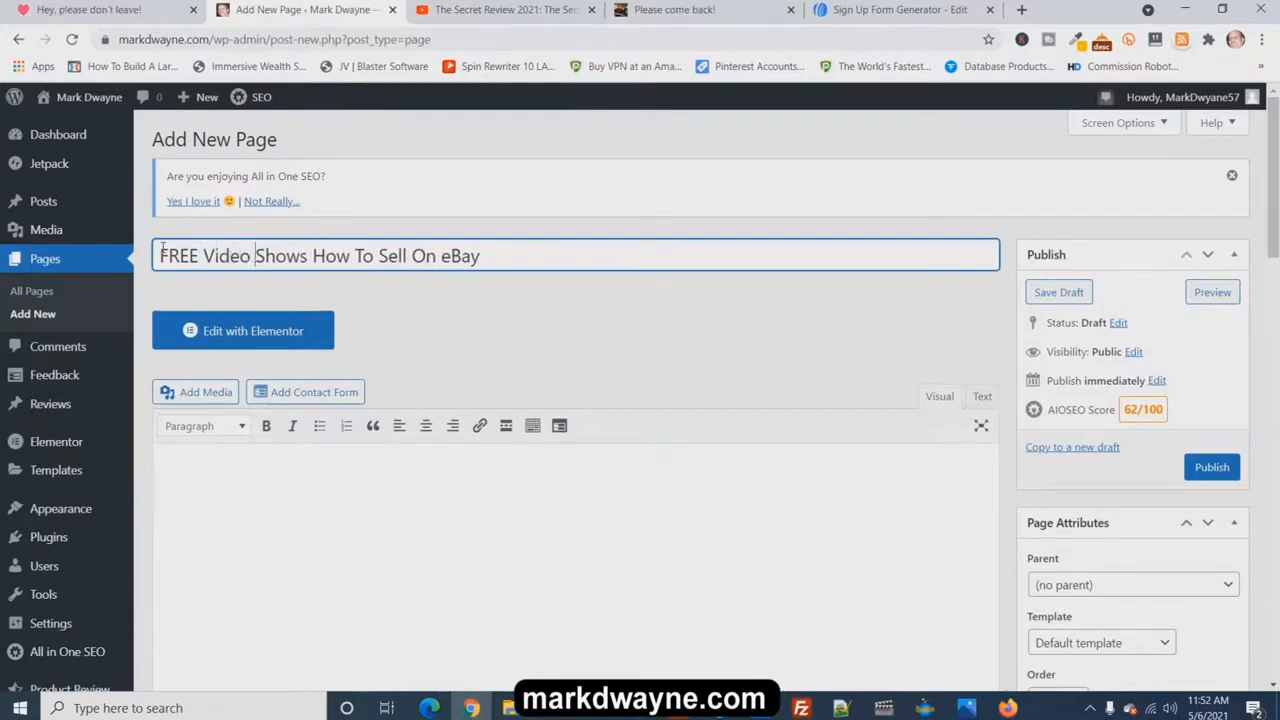
Replace "Sell On" in the page title with "Become An"
left_click(441, 256)
key("BackSpace")
key("BackSpace")
key("BackSpace")
key("BackSpace")
key("BackSpace")
key("BackSpace")
key("BackSpace")
key("BackSpace")
type("Beco")
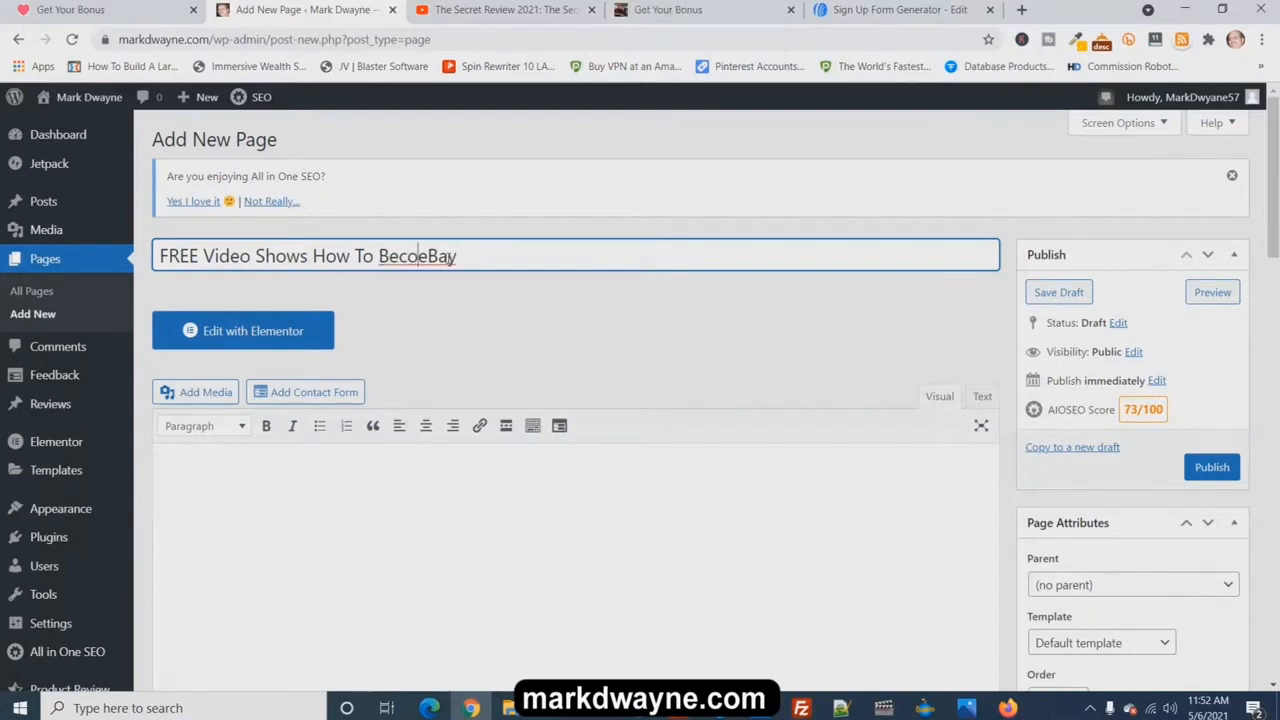
type("me A")
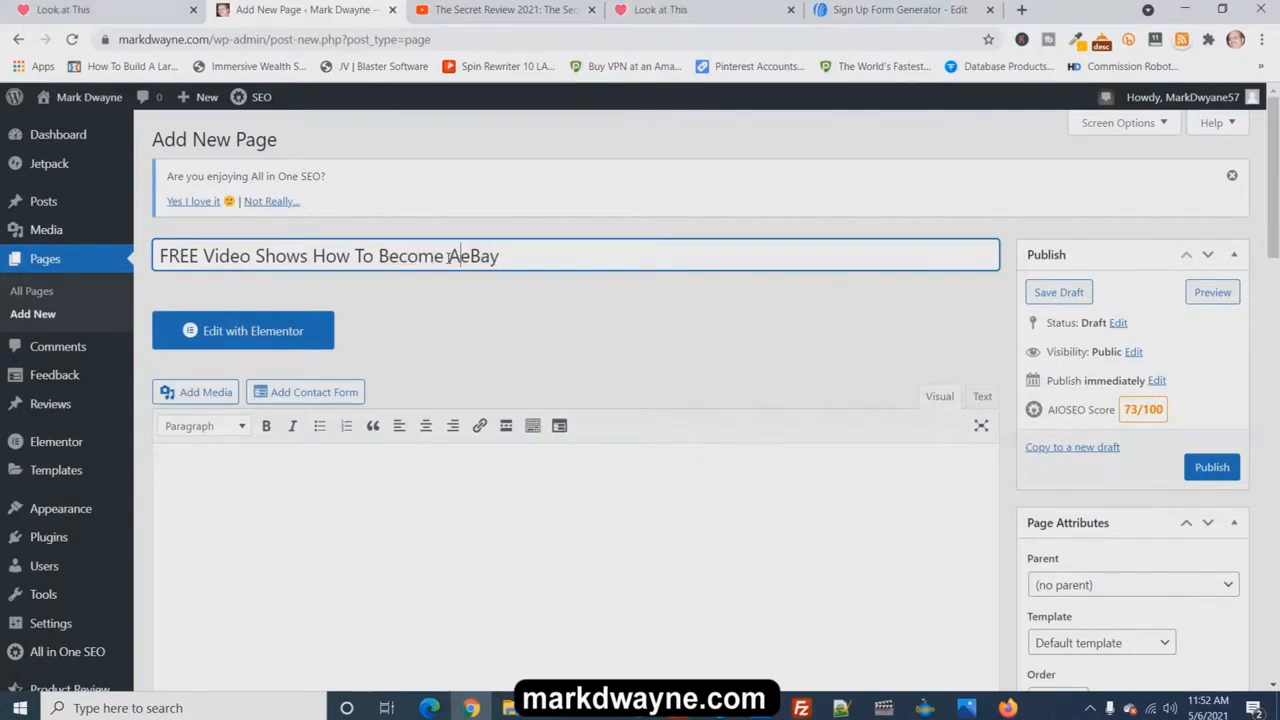
type("n")
Append "Seller - opt-in" to the end of the page title
left_click(564, 259)
type("Se")
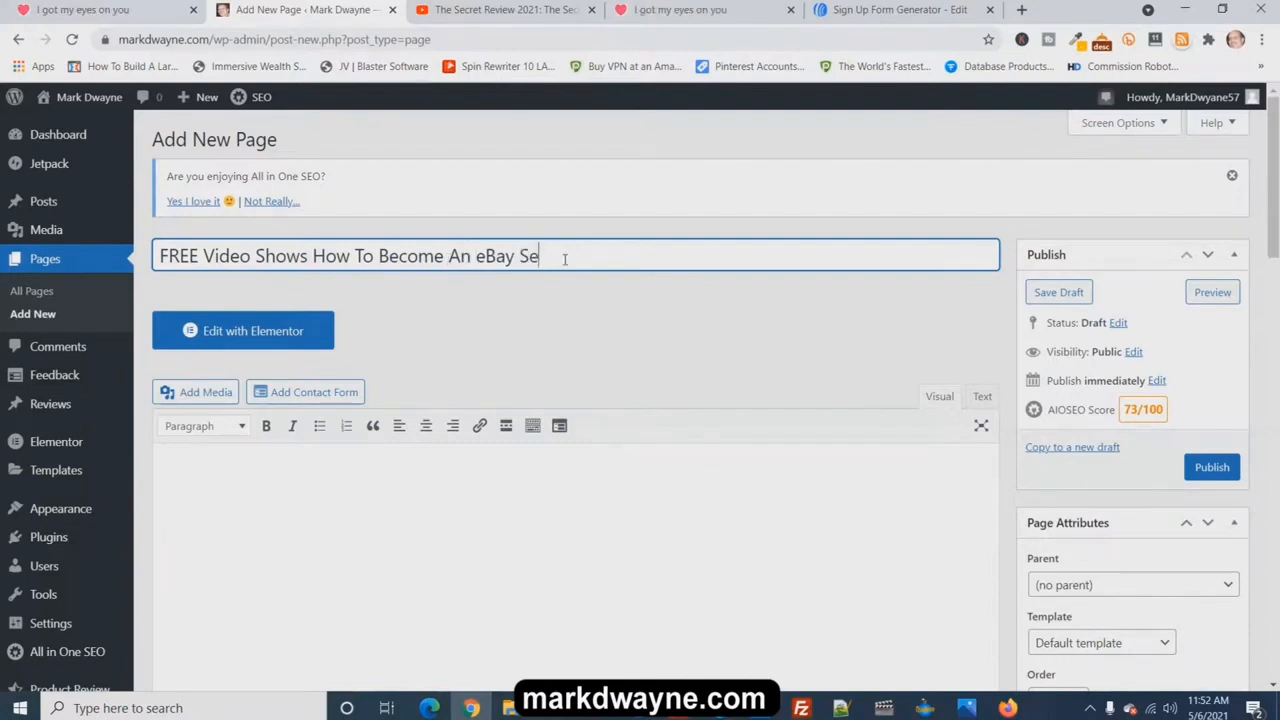
type("ller - opt")
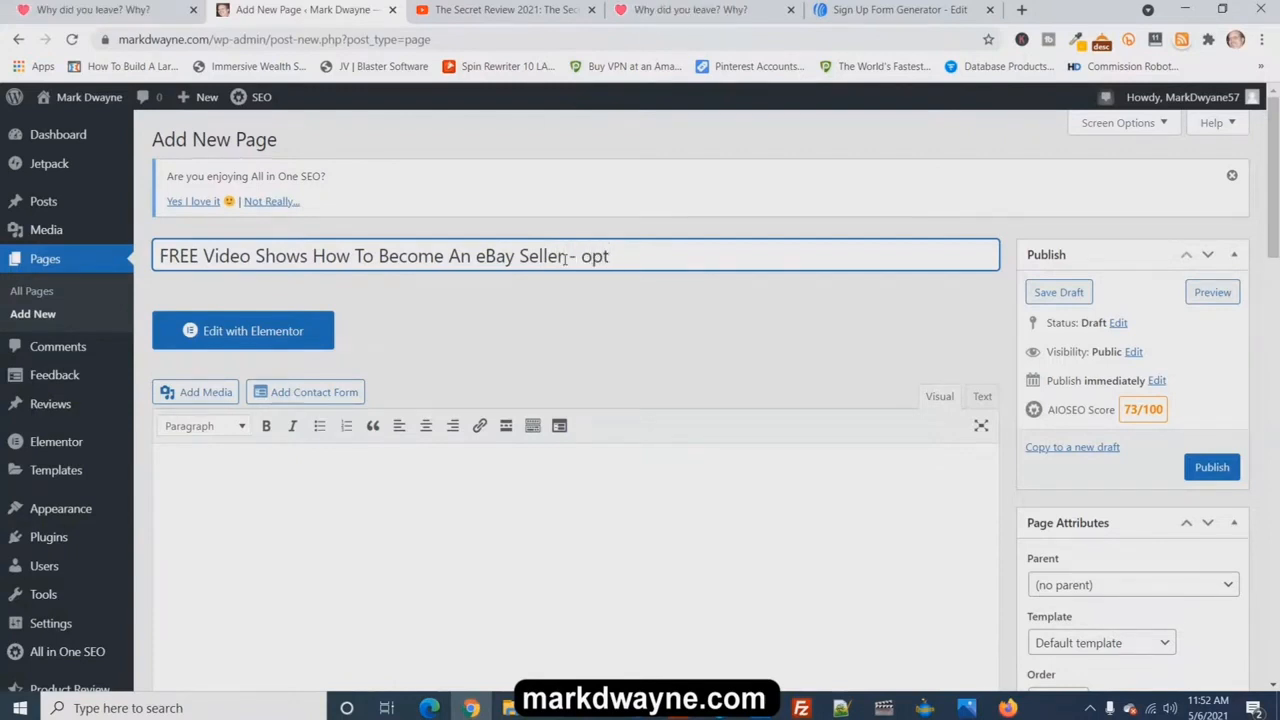
type("-in")
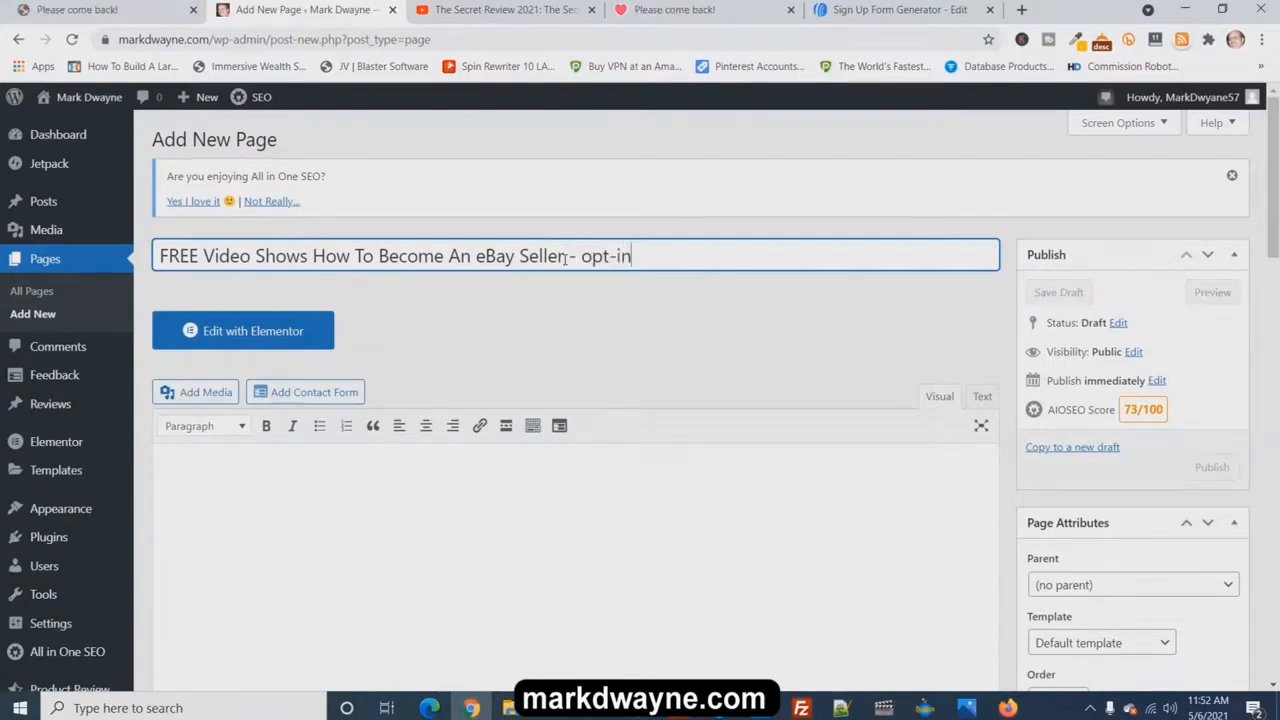
Copy "FREE Video Shows How To Become An eBay Seller" from the page title, leaving out the opt-in suffix
left_click(566, 258)
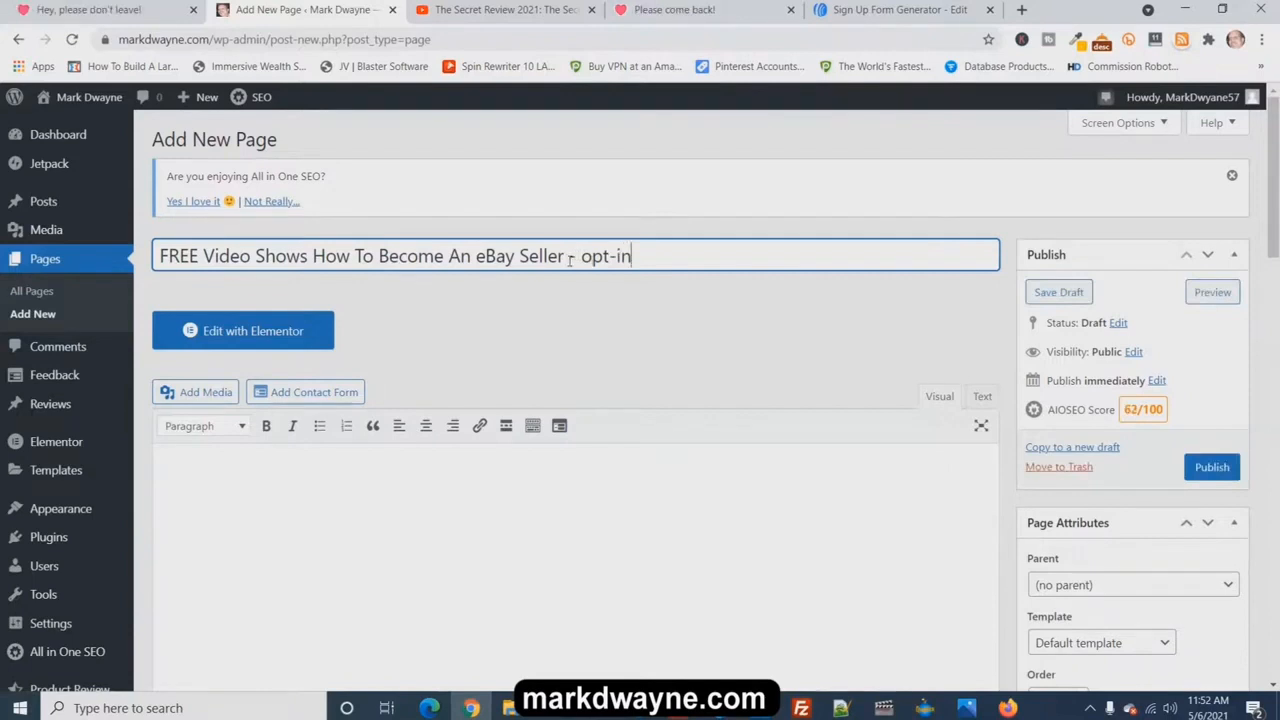
left_click_drag(564, 258, 447, 258)
left_click_drag(229, 258, 193, 270)
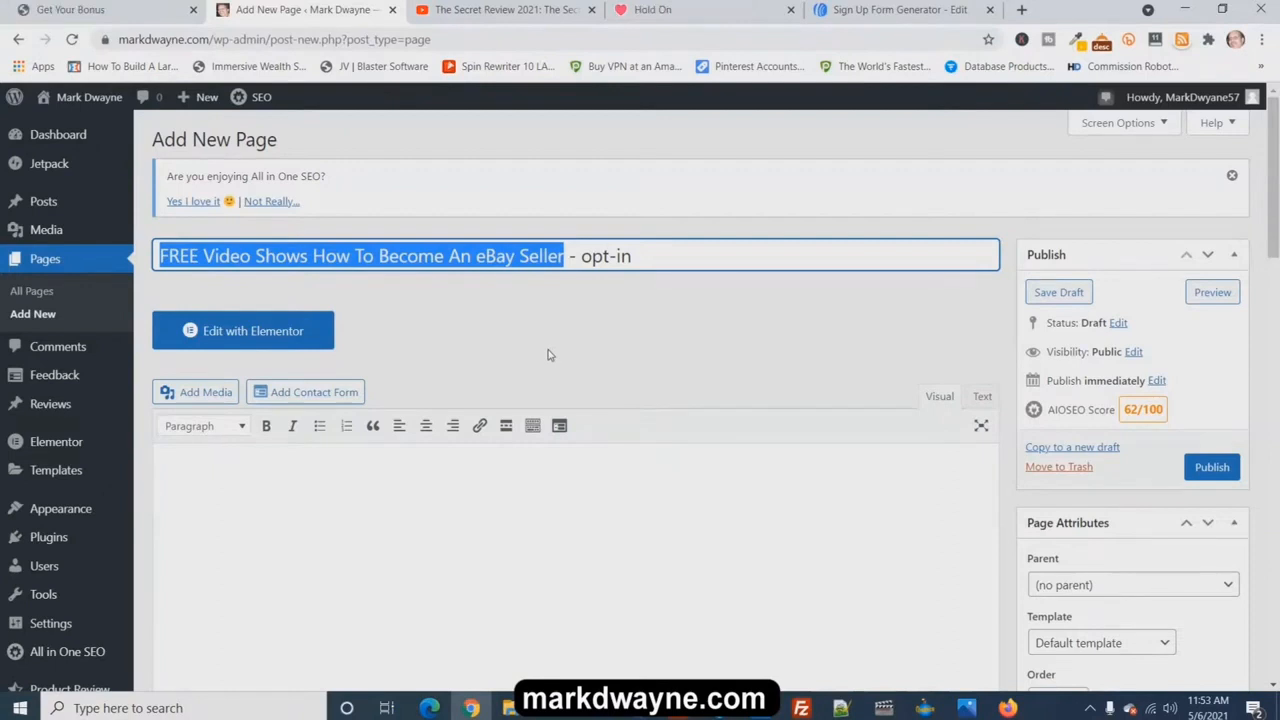
right_click(409, 257)
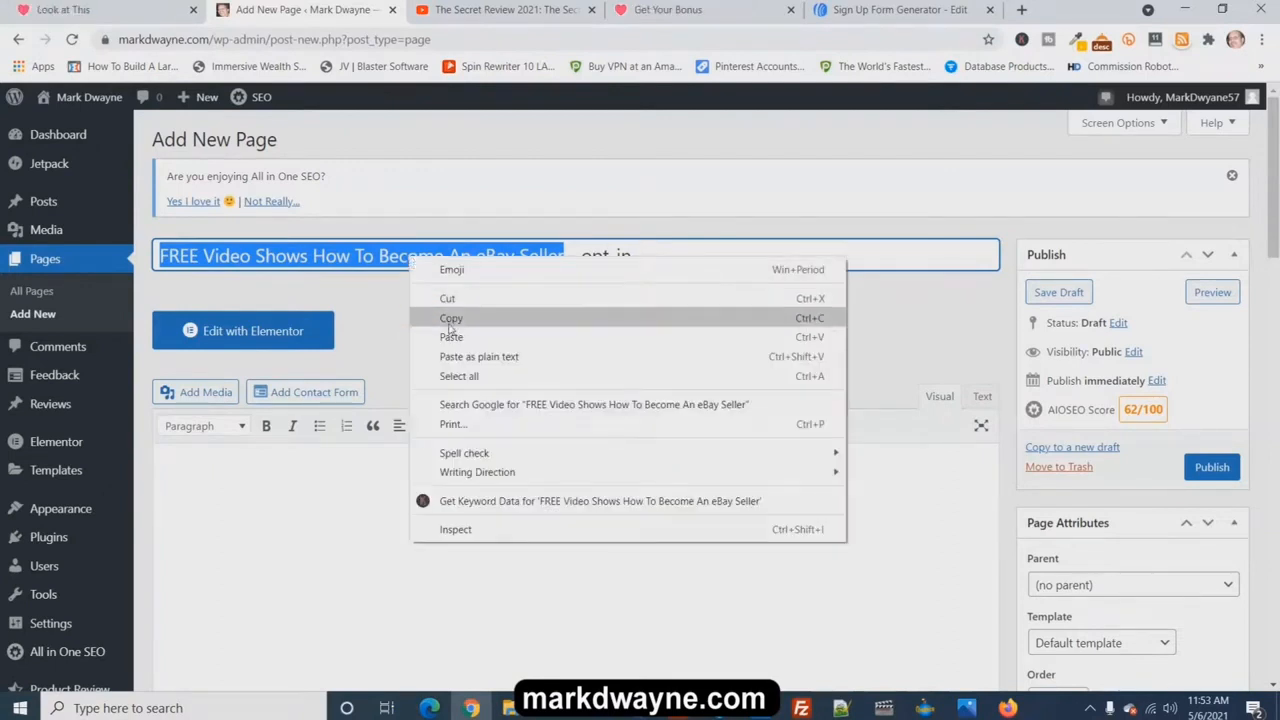
left_click(452, 322)
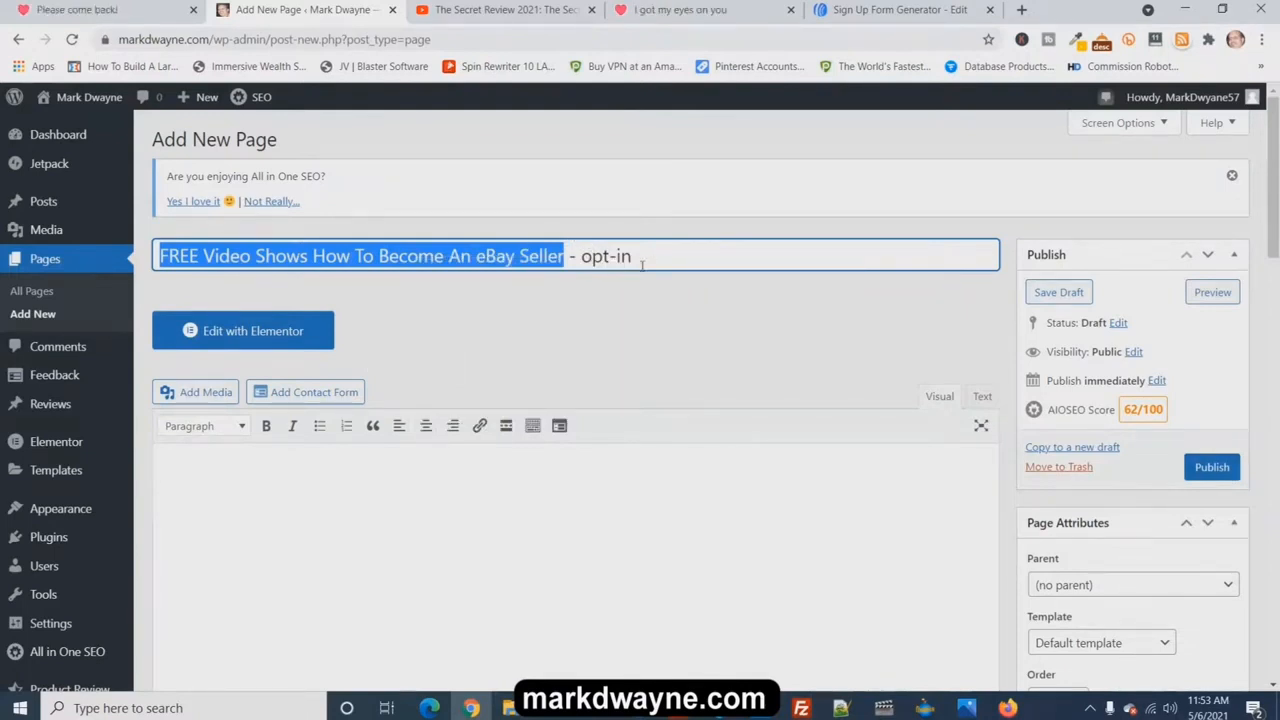
Publish the page, and open its page settings in the Elementor editor
left_click(1211, 467)
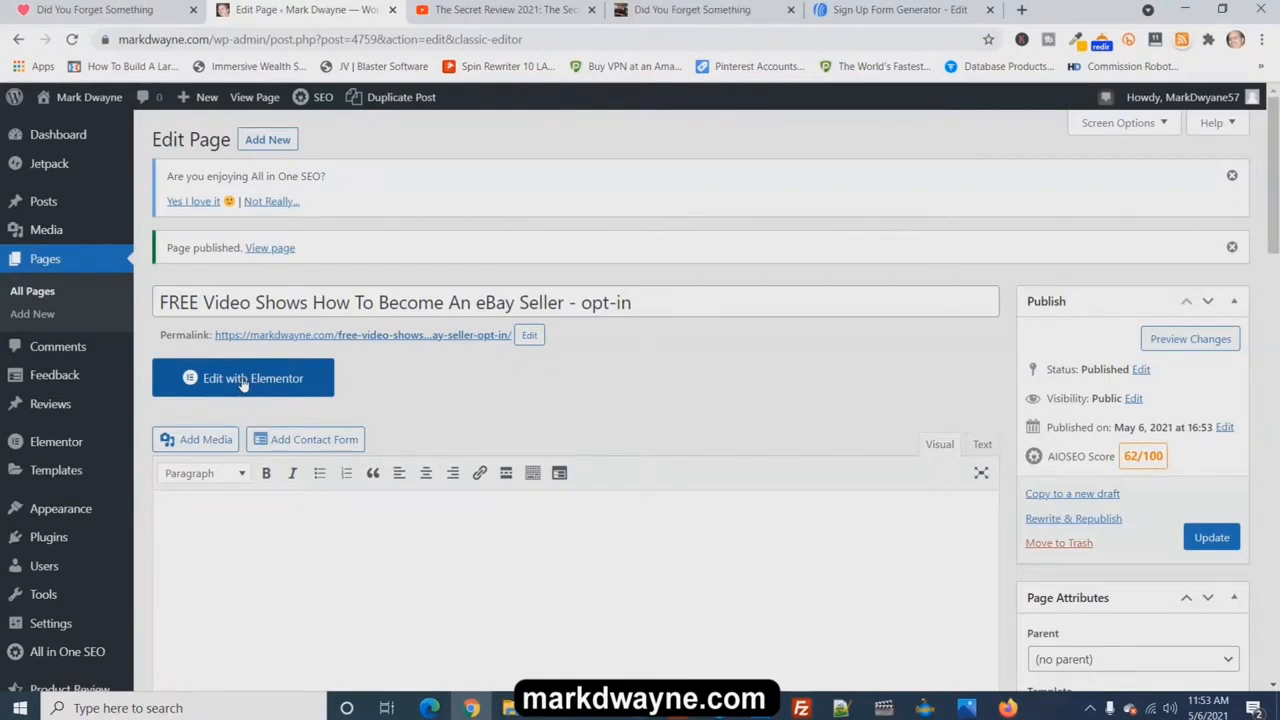
left_click(242, 381)
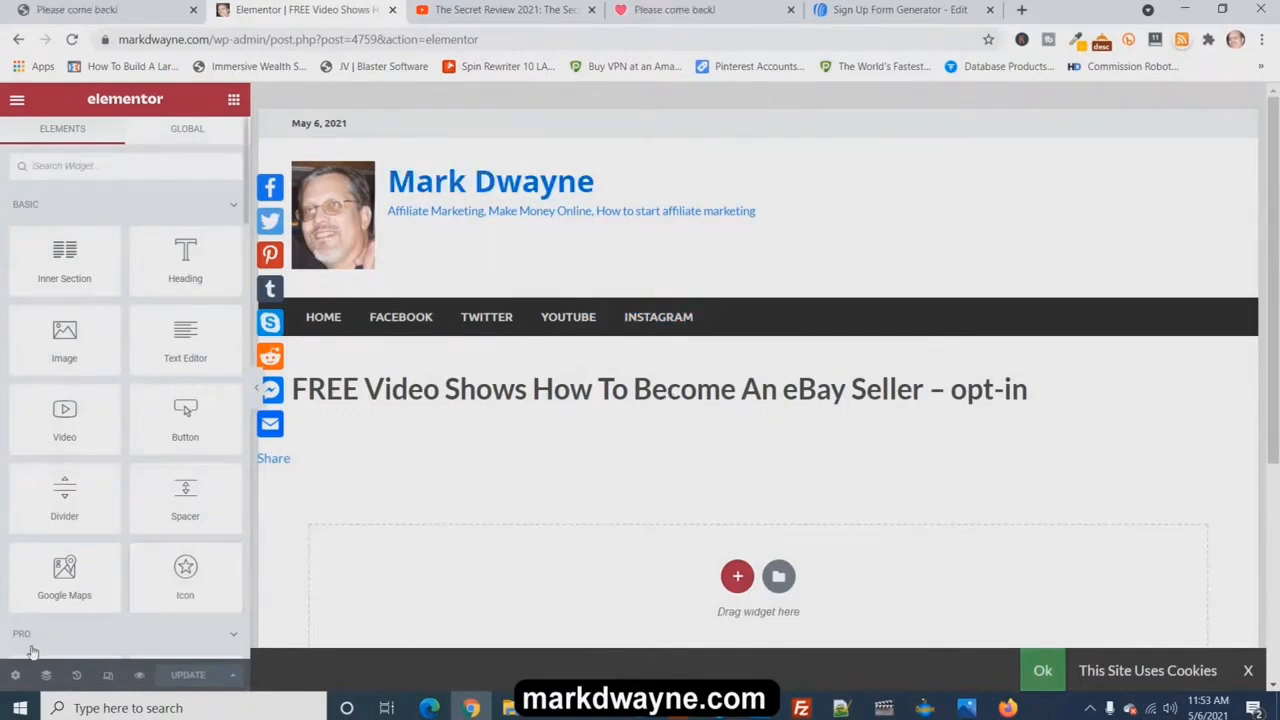
left_click(15, 676)
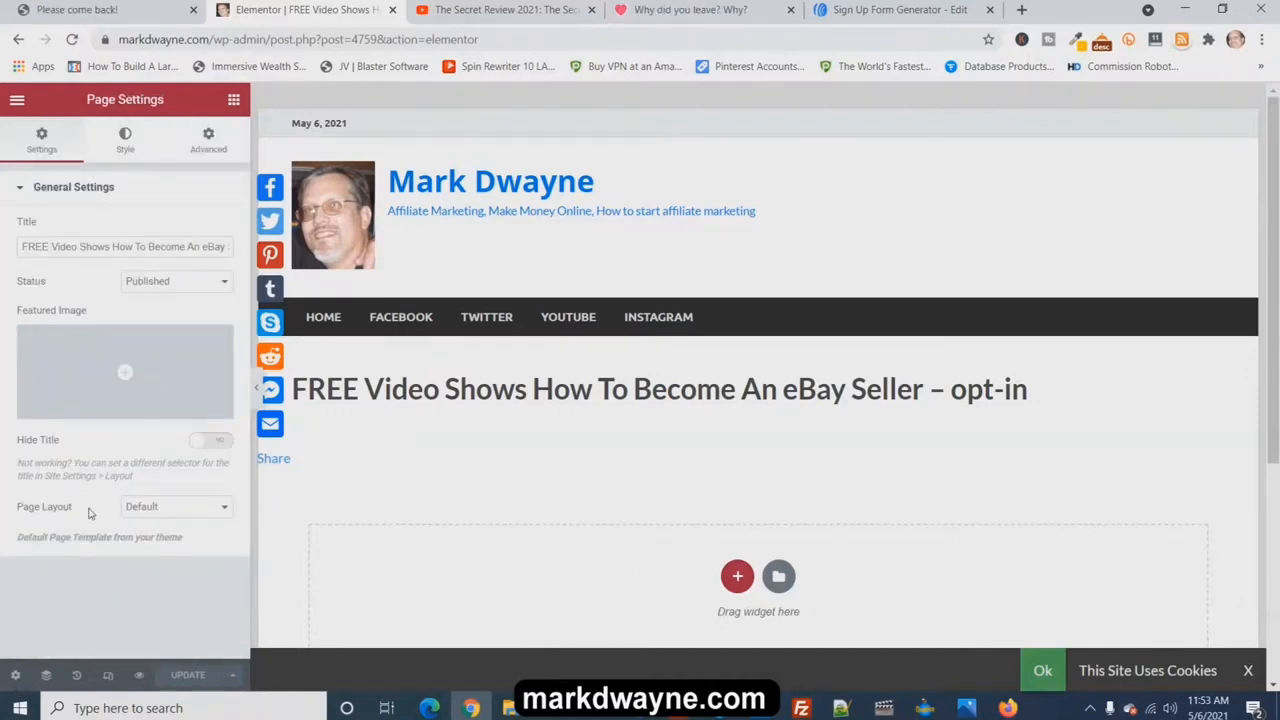
Set the page layout to Elementor Canvas and update the page
left_click(172, 510)
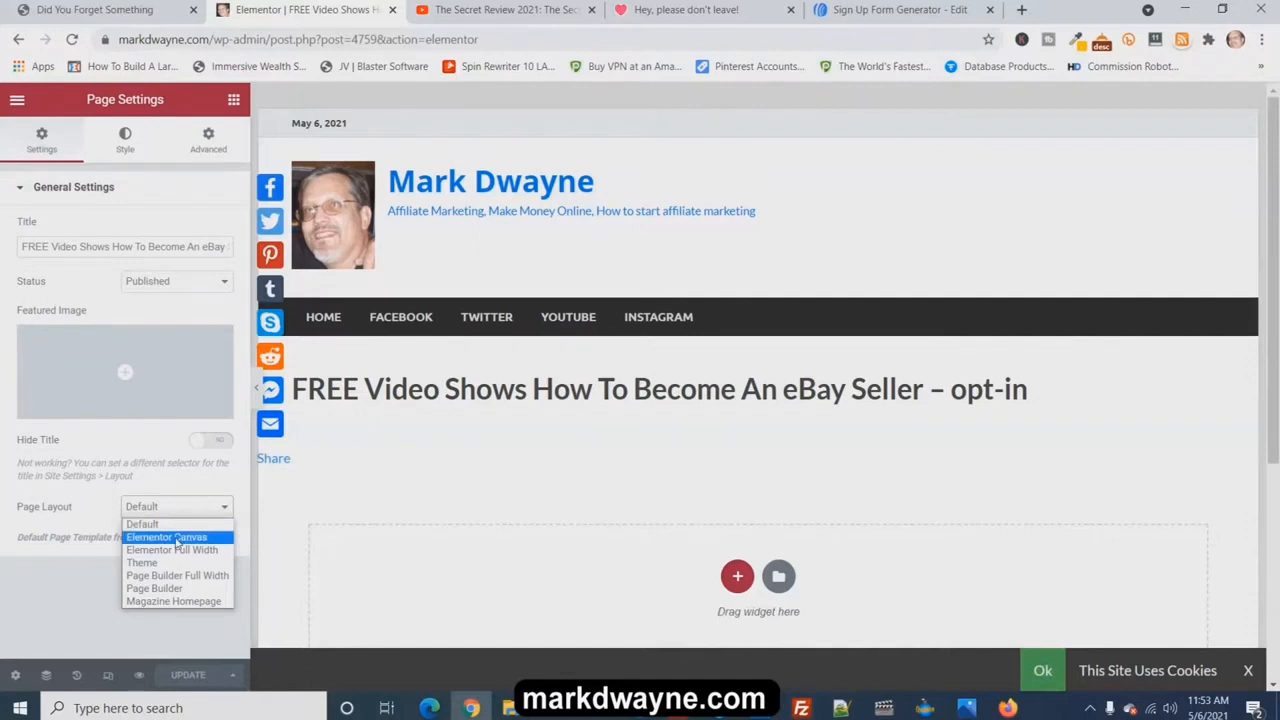
left_click(176, 538)
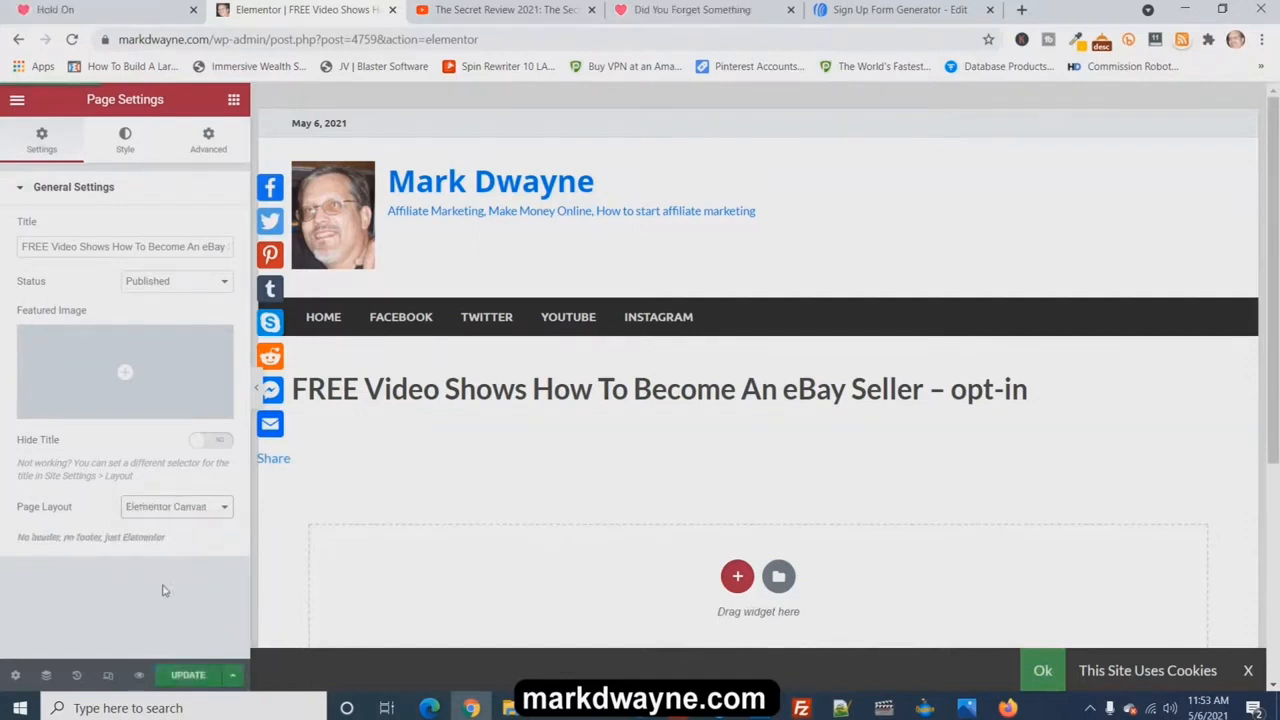
left_click(188, 676)
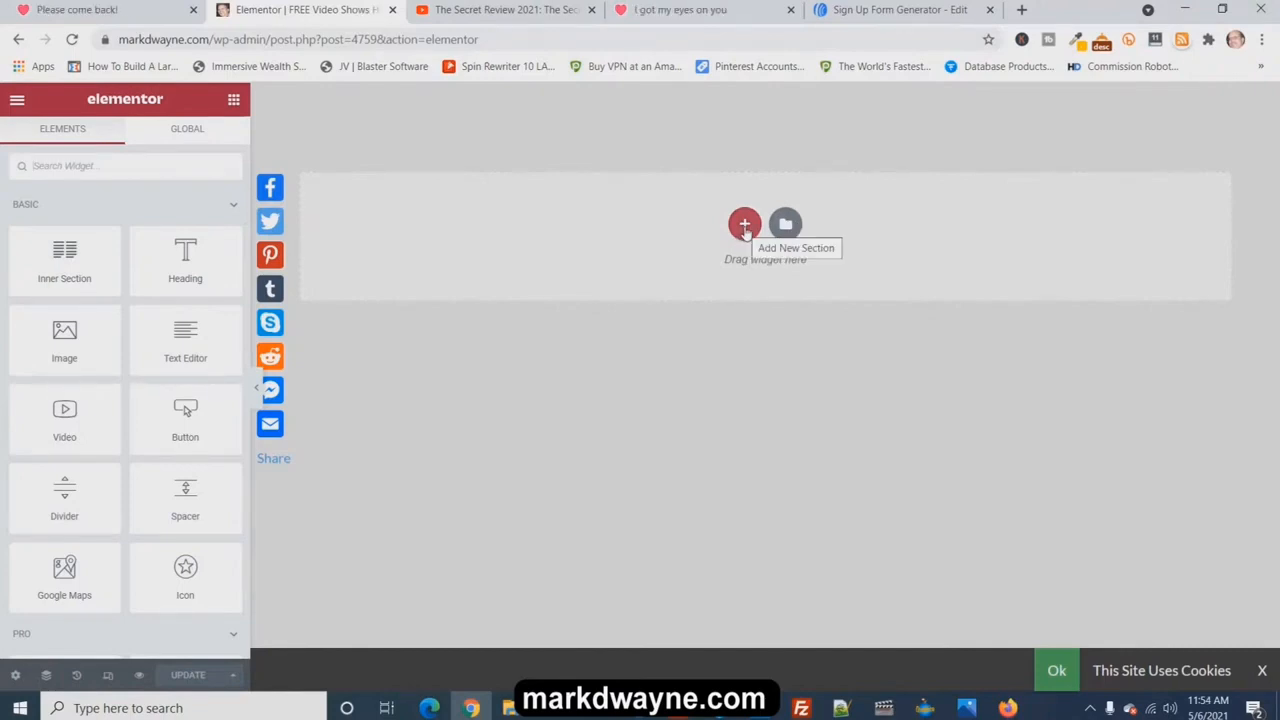
Add a single-column section, and below it a three-column section with a wide middle column and narrow side columns
left_click(744, 226)
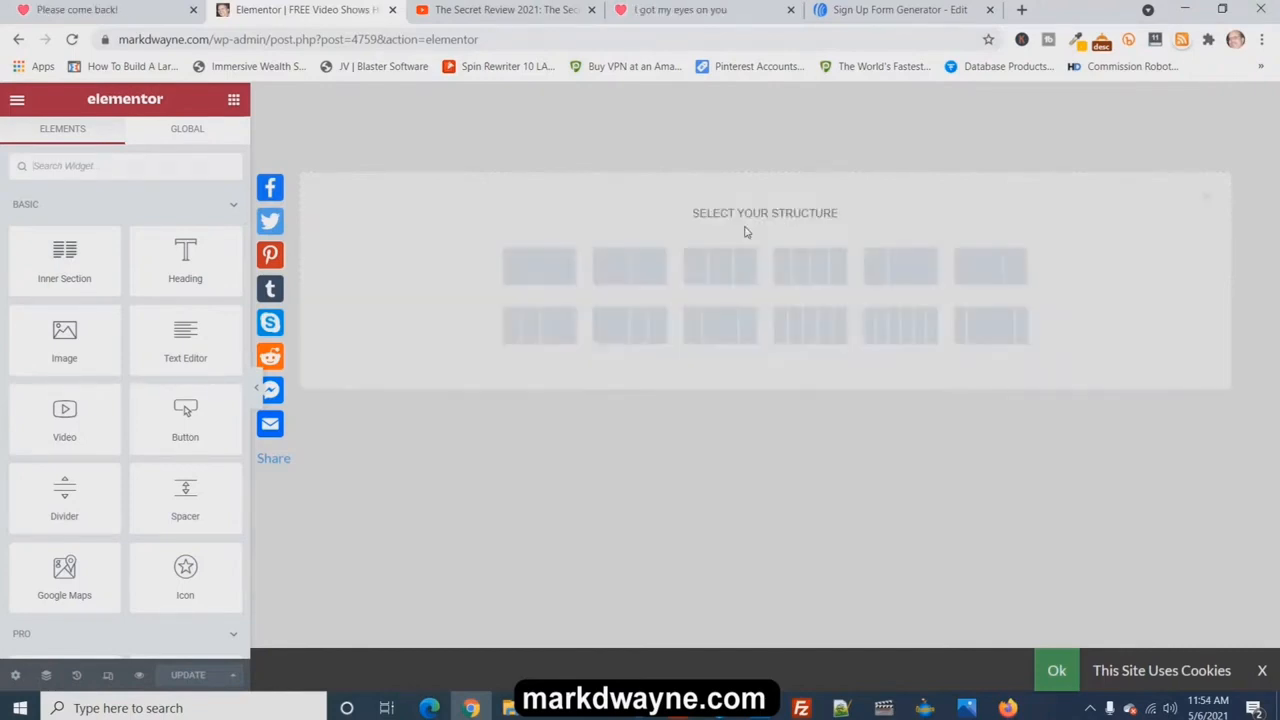
left_click(547, 279)
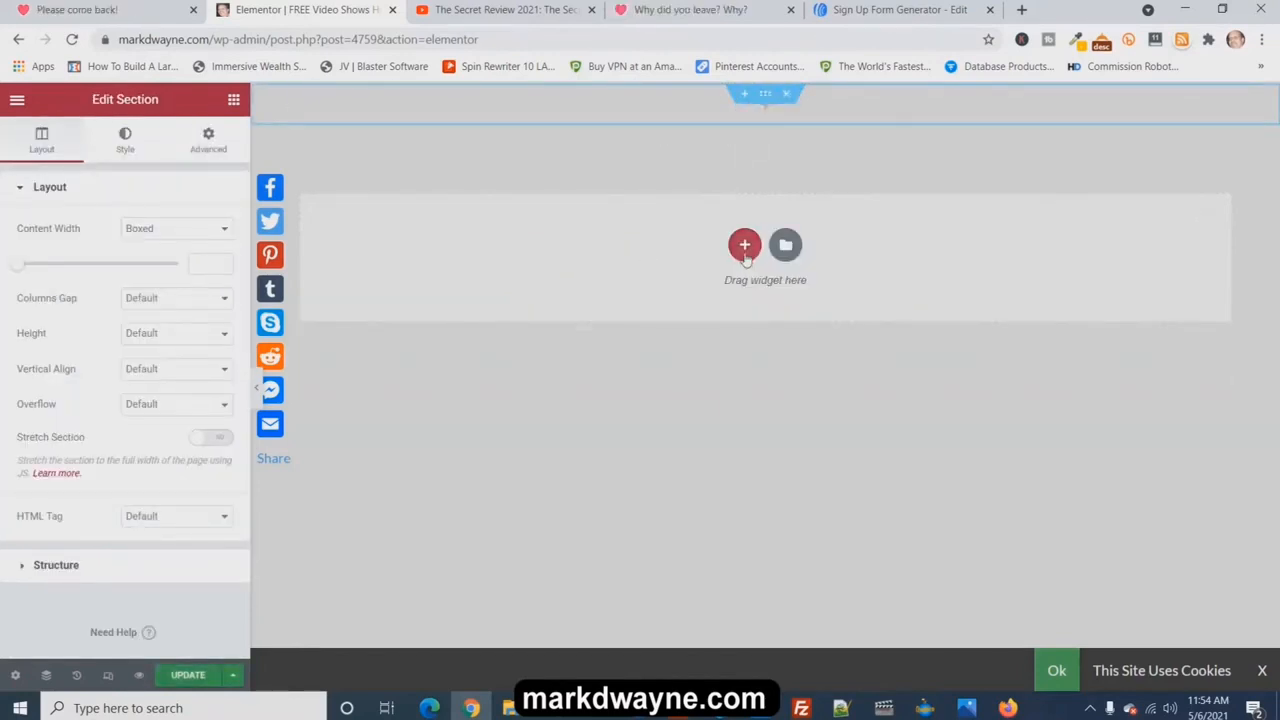
left_click(745, 248)
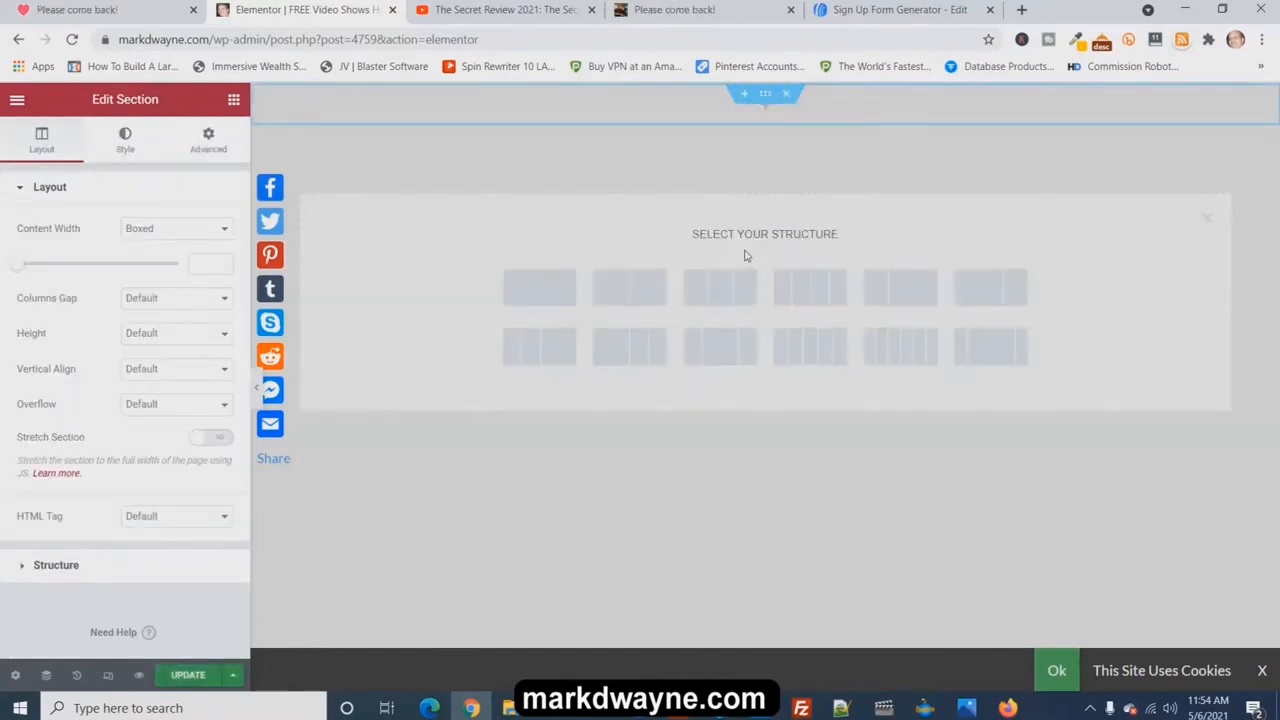
left_click(988, 347)
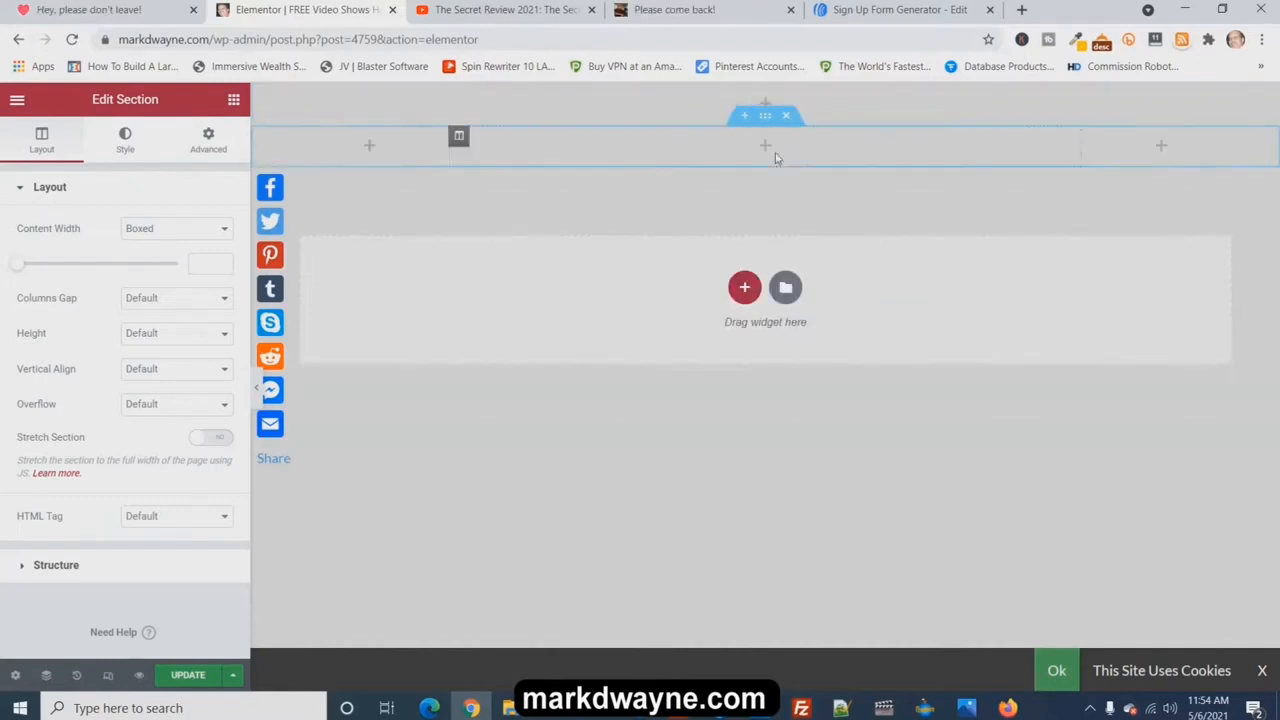
left_click(740, 289)
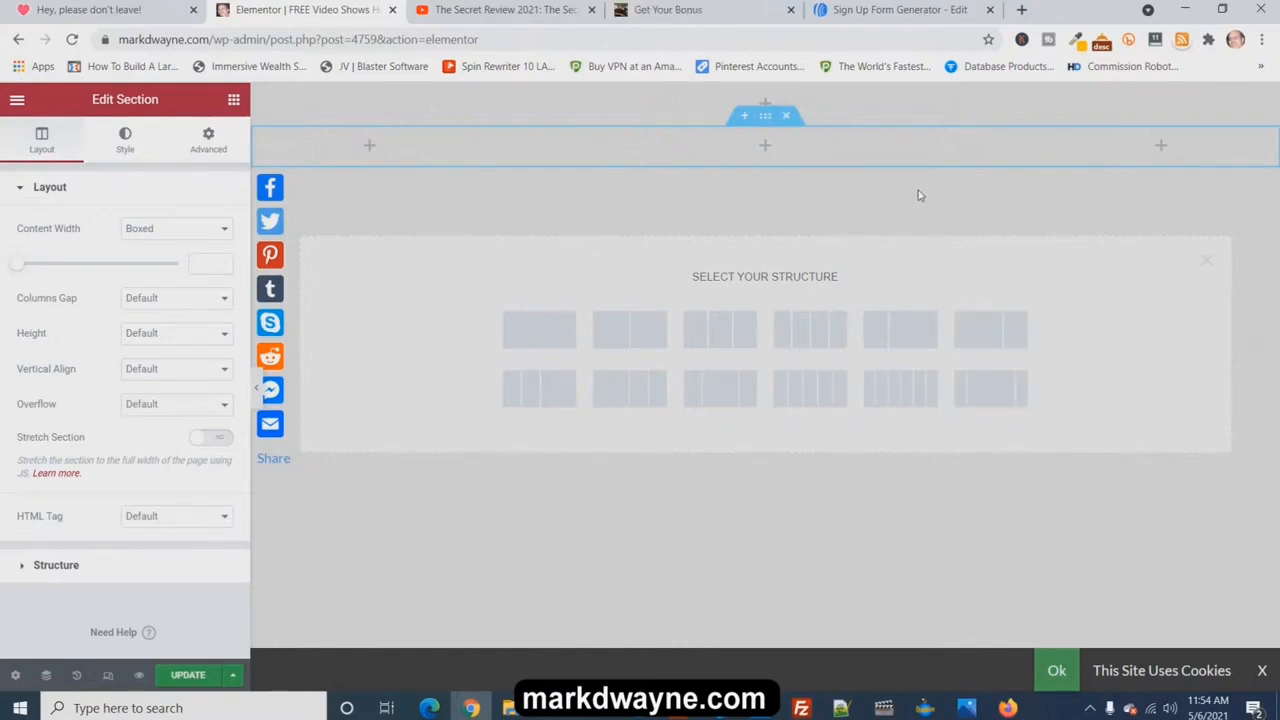
Add a Heading widget to the single-column section, centre it and set its HTML tag to H1
left_click(822, 107)
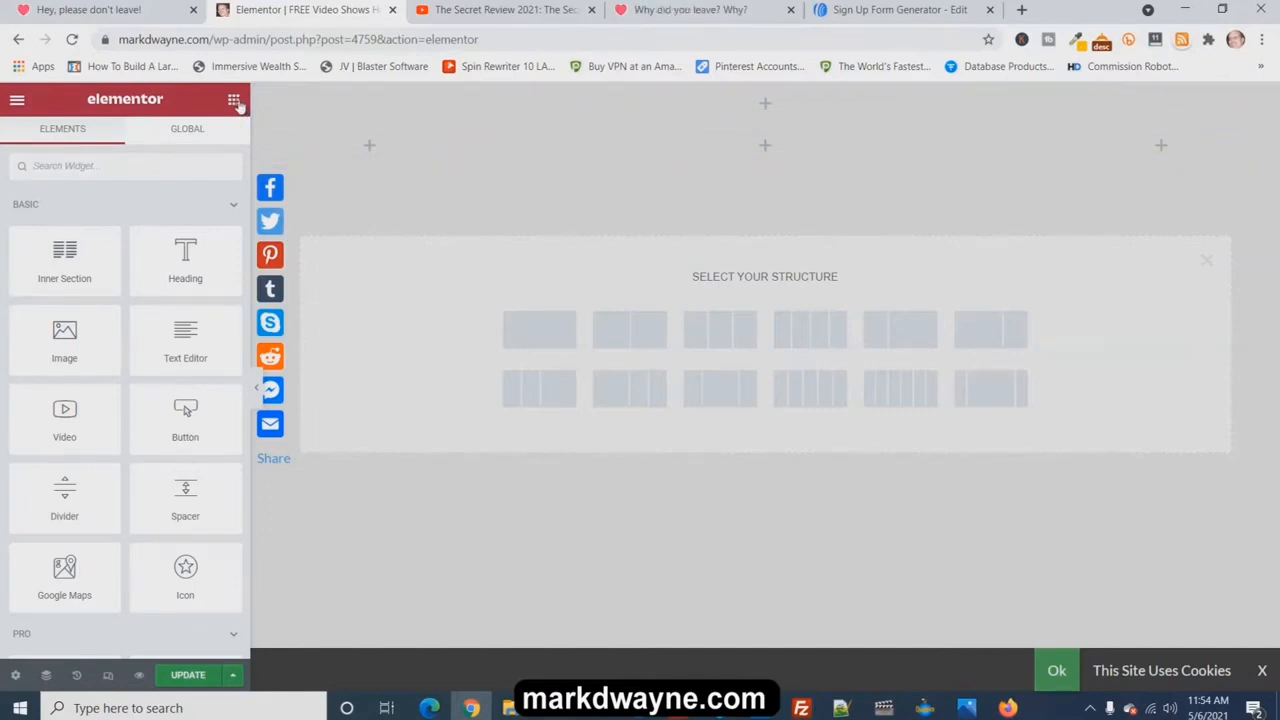
left_click_drag(200, 272, 698, 108)
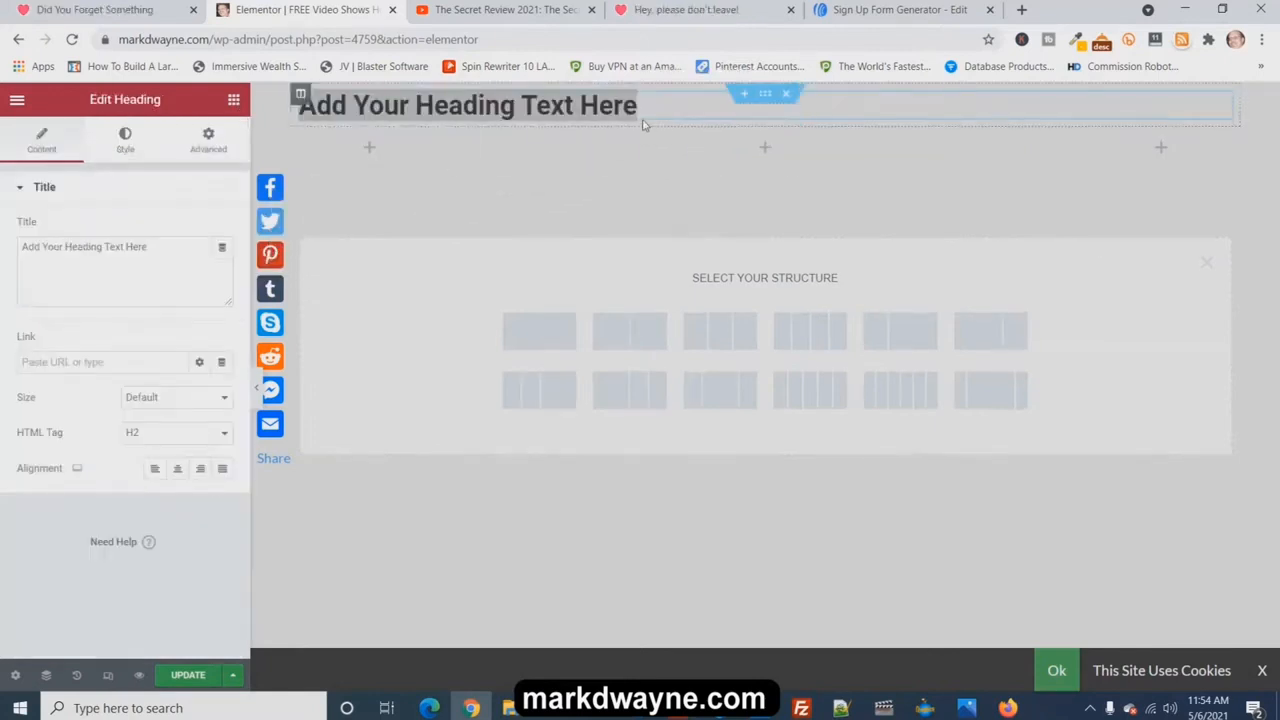
left_click(177, 470)
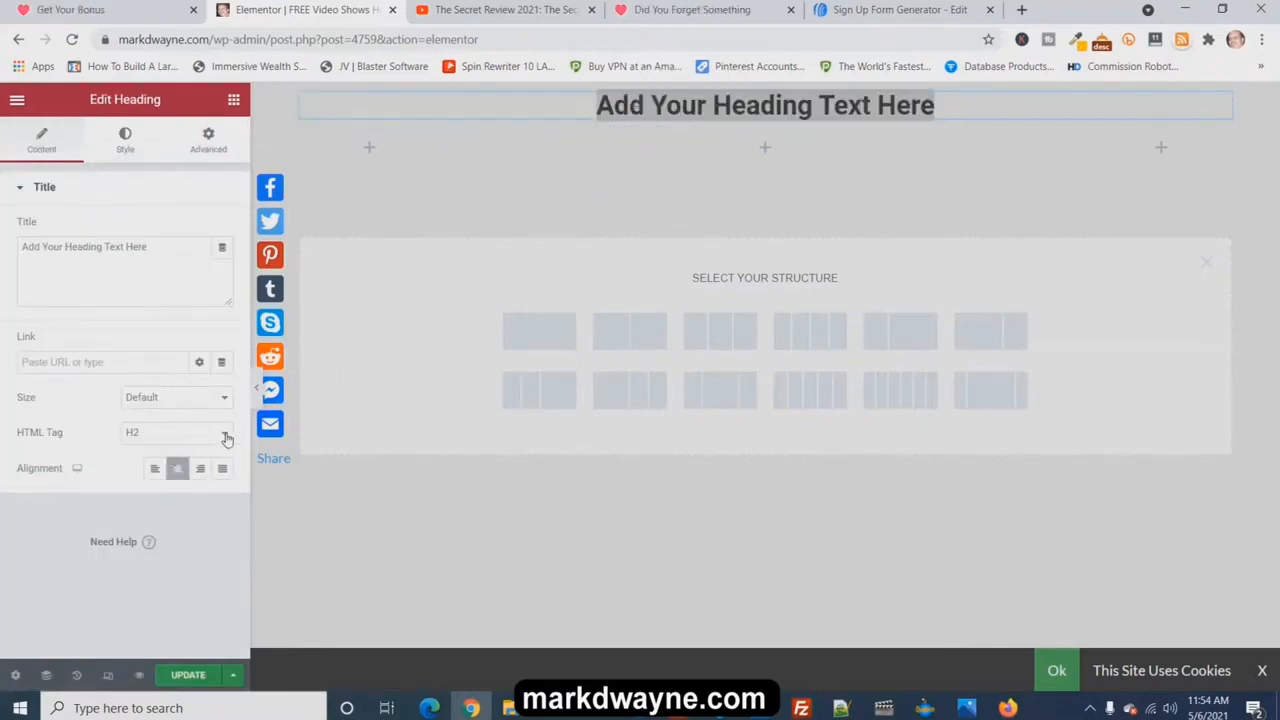
left_click(226, 440)
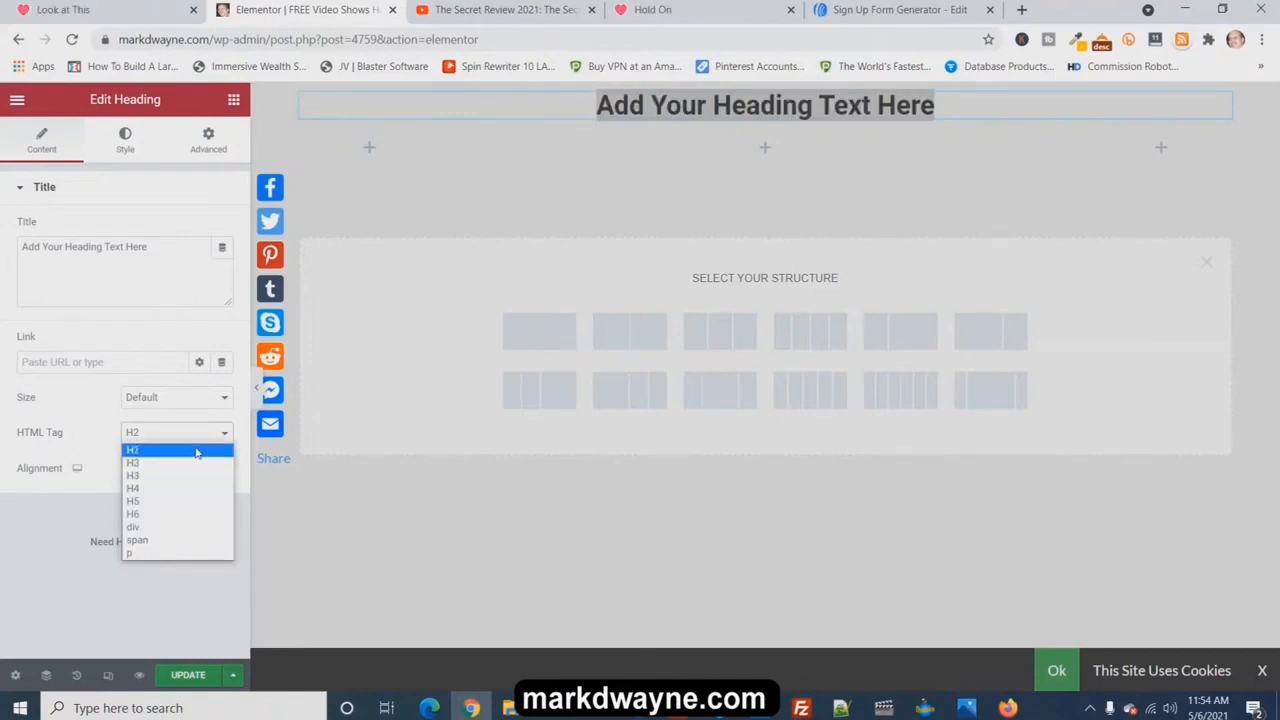
left_click(195, 450)
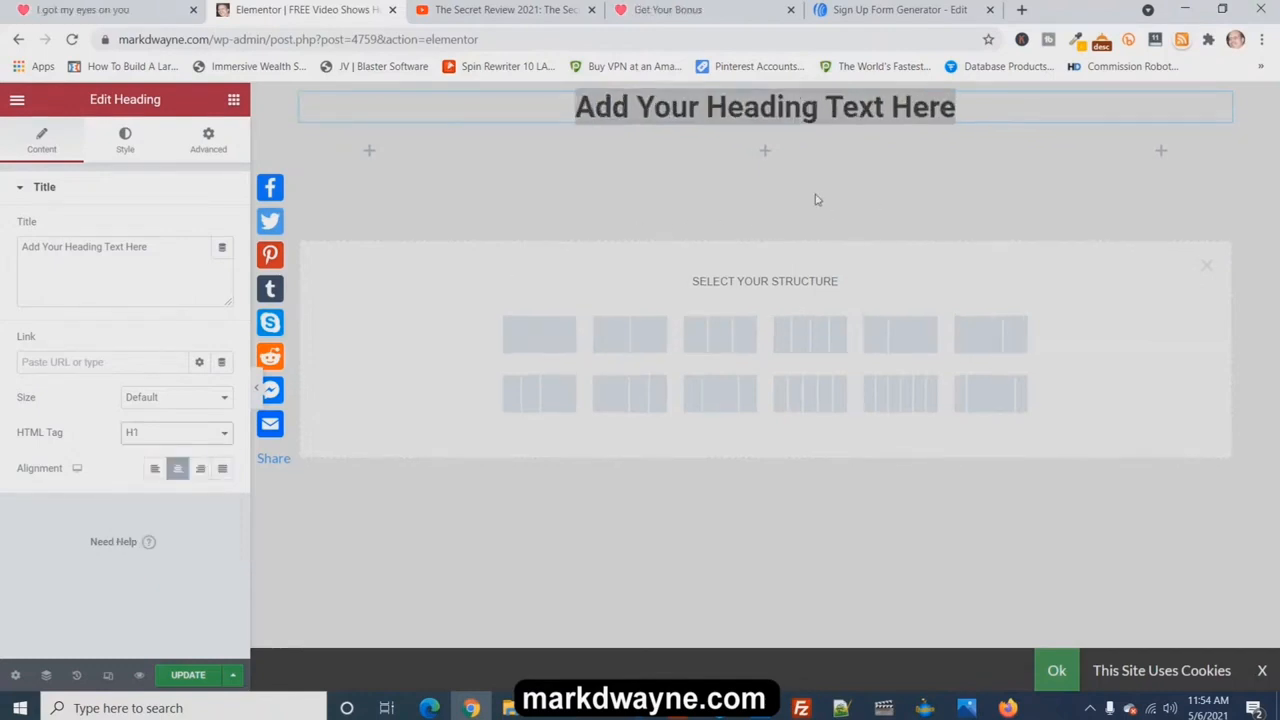
Try the Large and XXL sizes on the placeholder heading
left_click(210, 399)
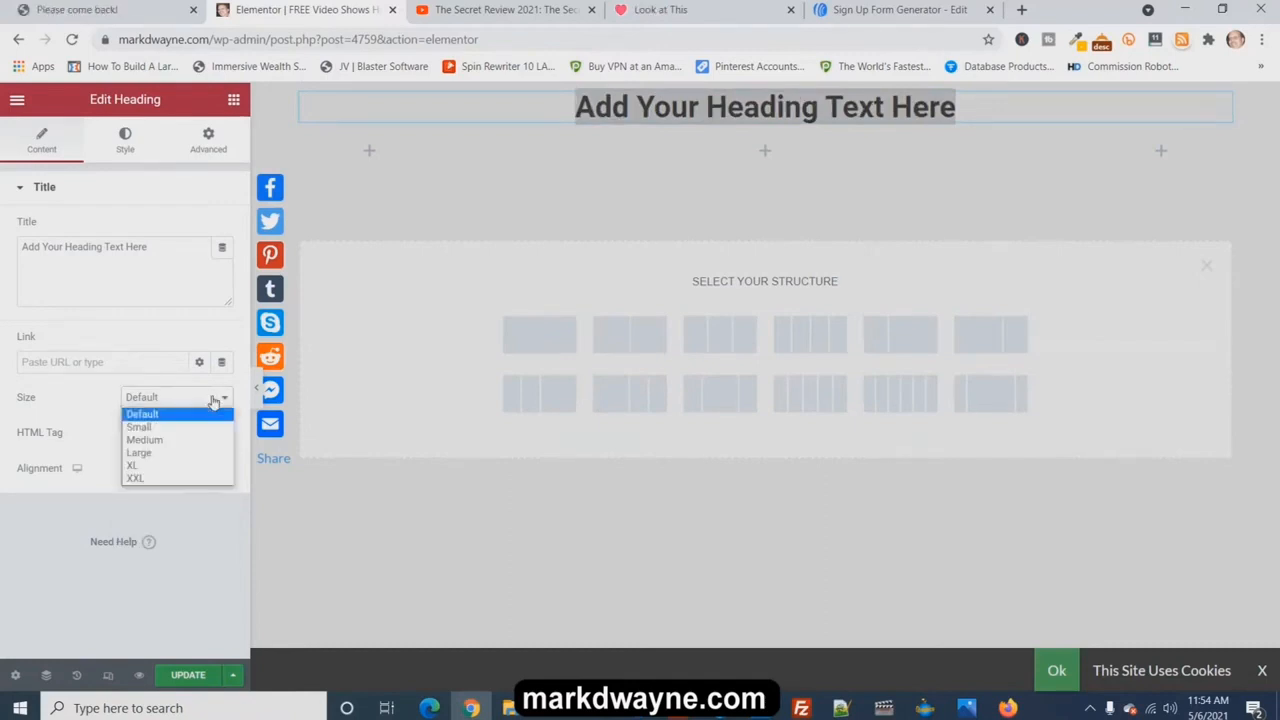
left_click(195, 455)
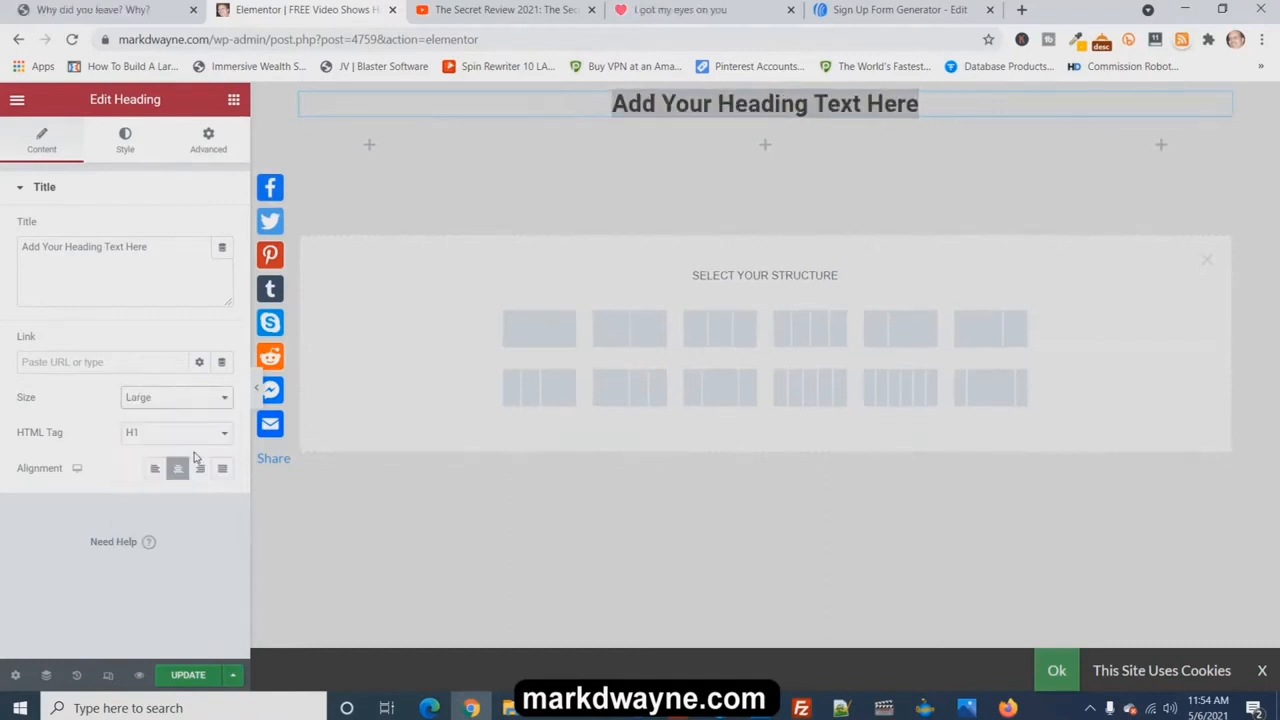
left_click(209, 400)
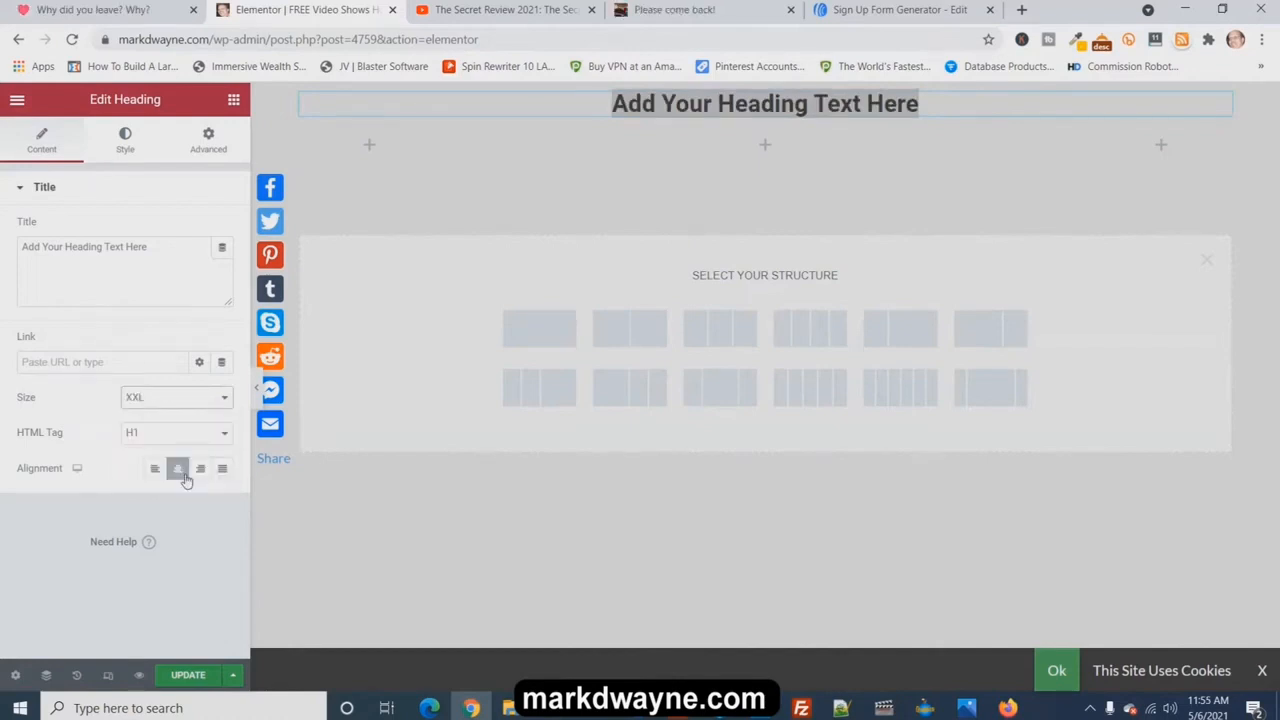
left_click(189, 478)
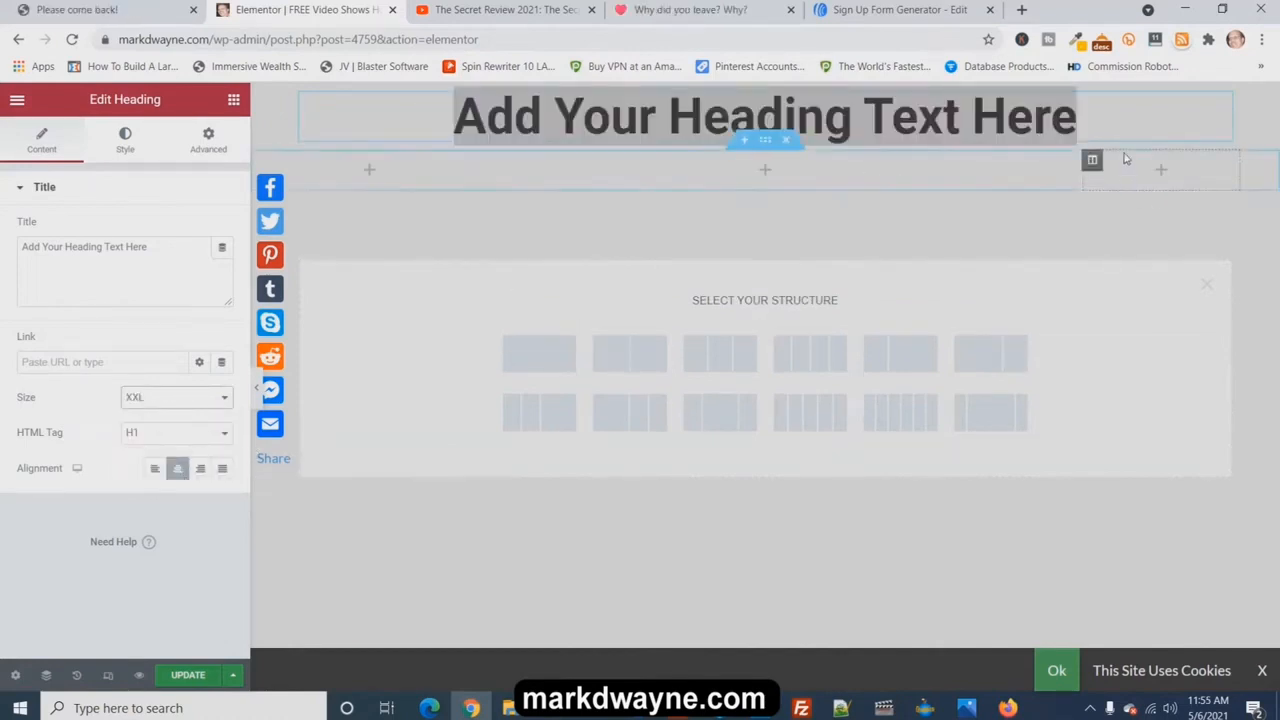
Replace the placeholder heading text with "FREE Video Shows How To Become An eBay Seller"
left_click(1089, 123)
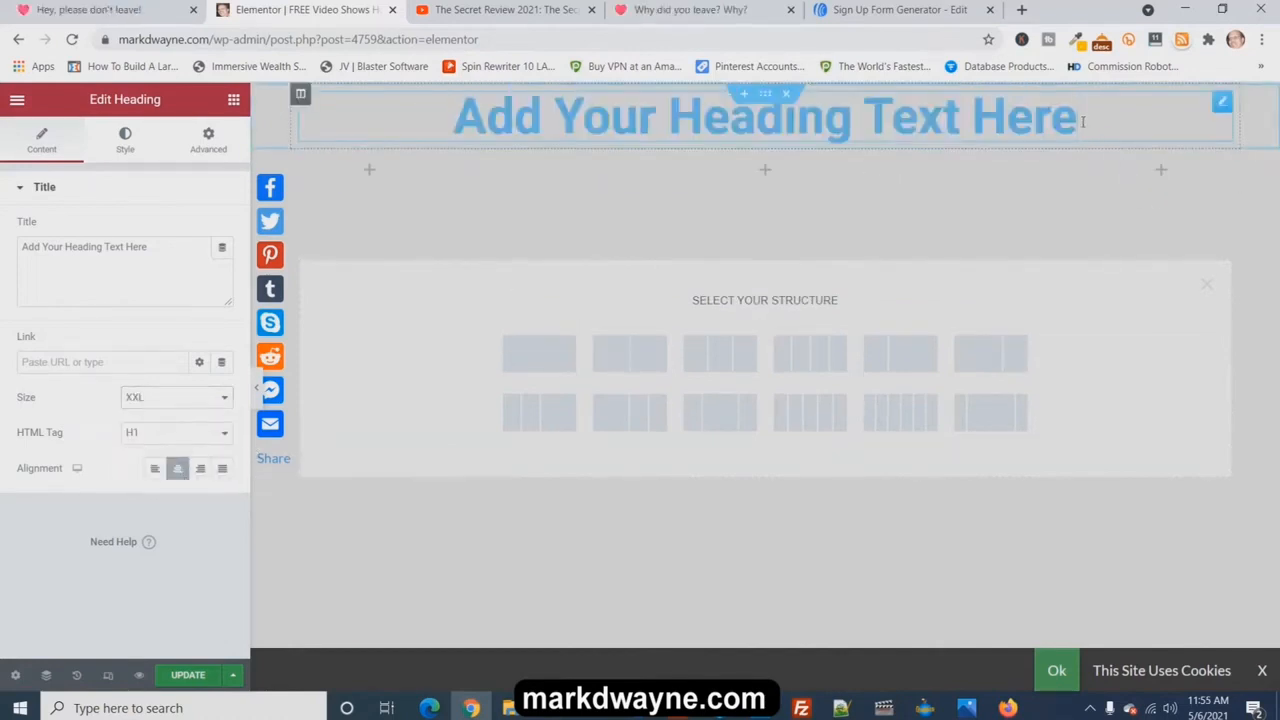
key("BackSpace")
key("BackSpace")
key("BackSpace")
key("BackSpace")
key("BackSpace")
key("BackSpace")
key("BackSpace")
key("BackSpace")
key("BackSpace")
key("BackSpace")
left_click(132, 248)
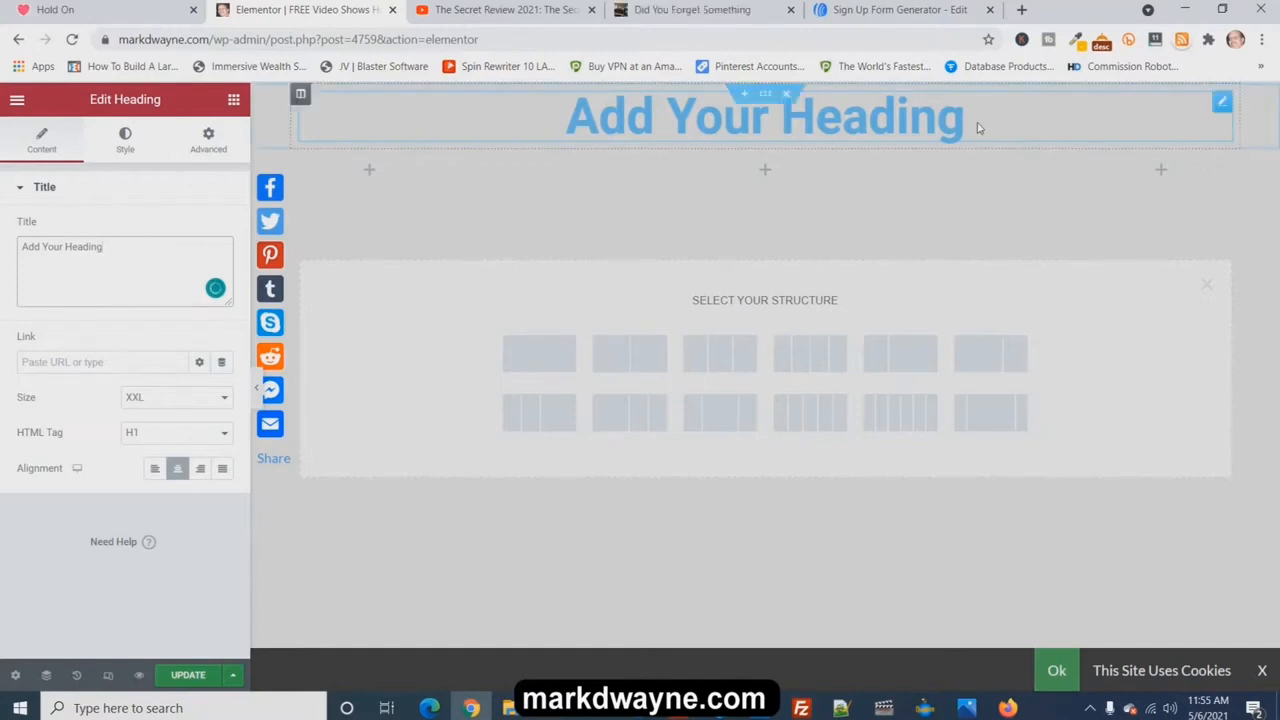
key("BackSpace")
key("BackSpace")
key("BackSpace")
key("BackSpace")
key("BackSpace")
key("BackSpace")
key("BackSpace")
key("BackSpace")
key("BackSpace")
key("BackSpace")
key("BackSpace")
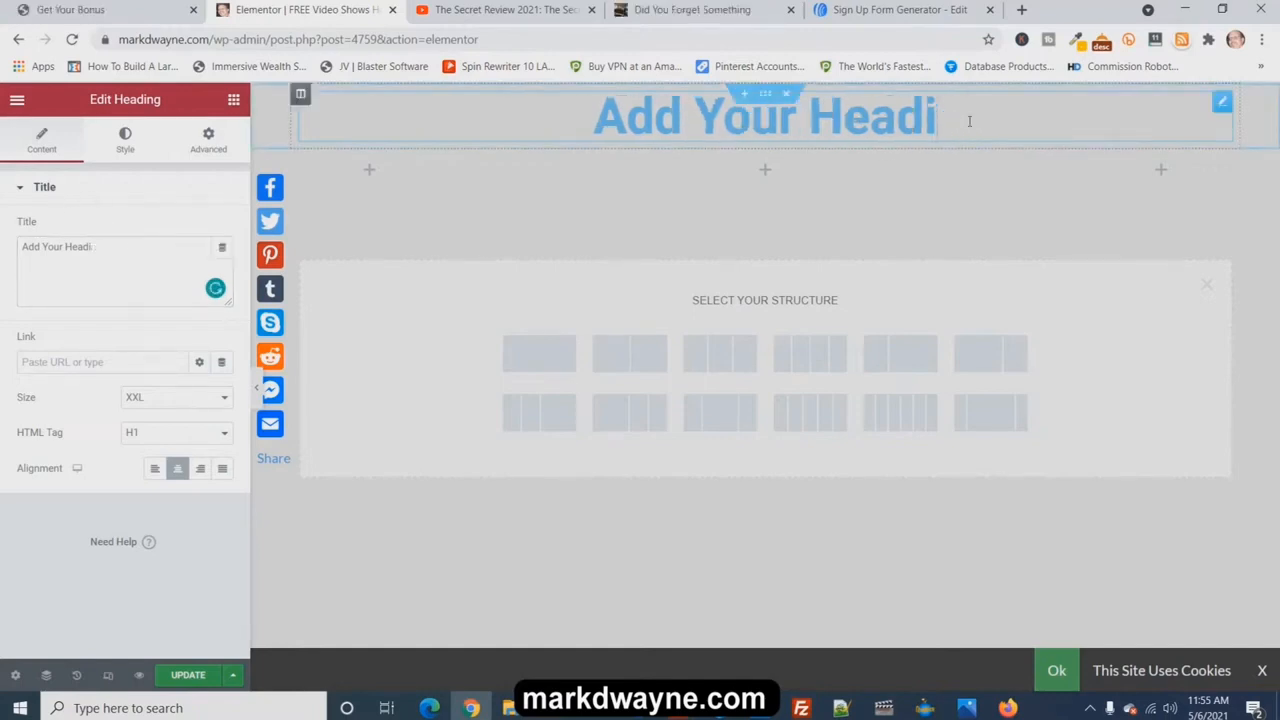
key("BackSpace")
key("BackSpace")
key("BackSpace")
key("BackSpace")
key("BackSpace")
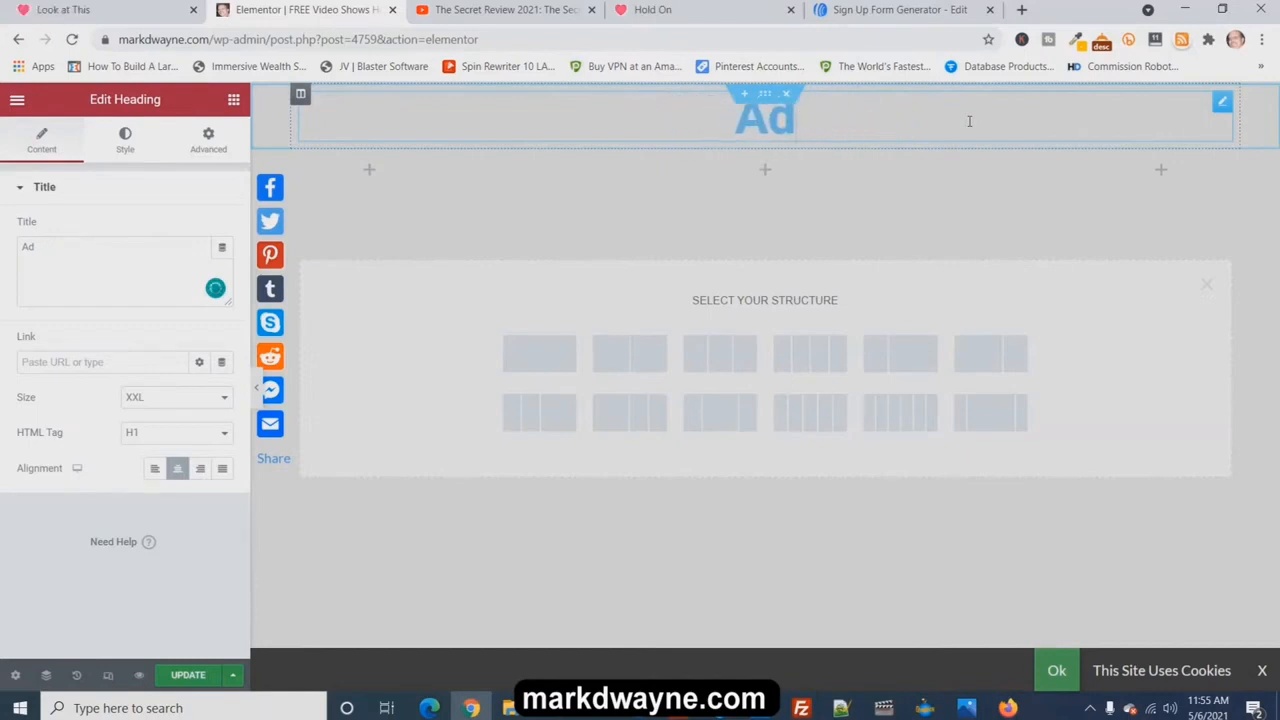
type("FREE Video Shows How To Become An eBay Seller")
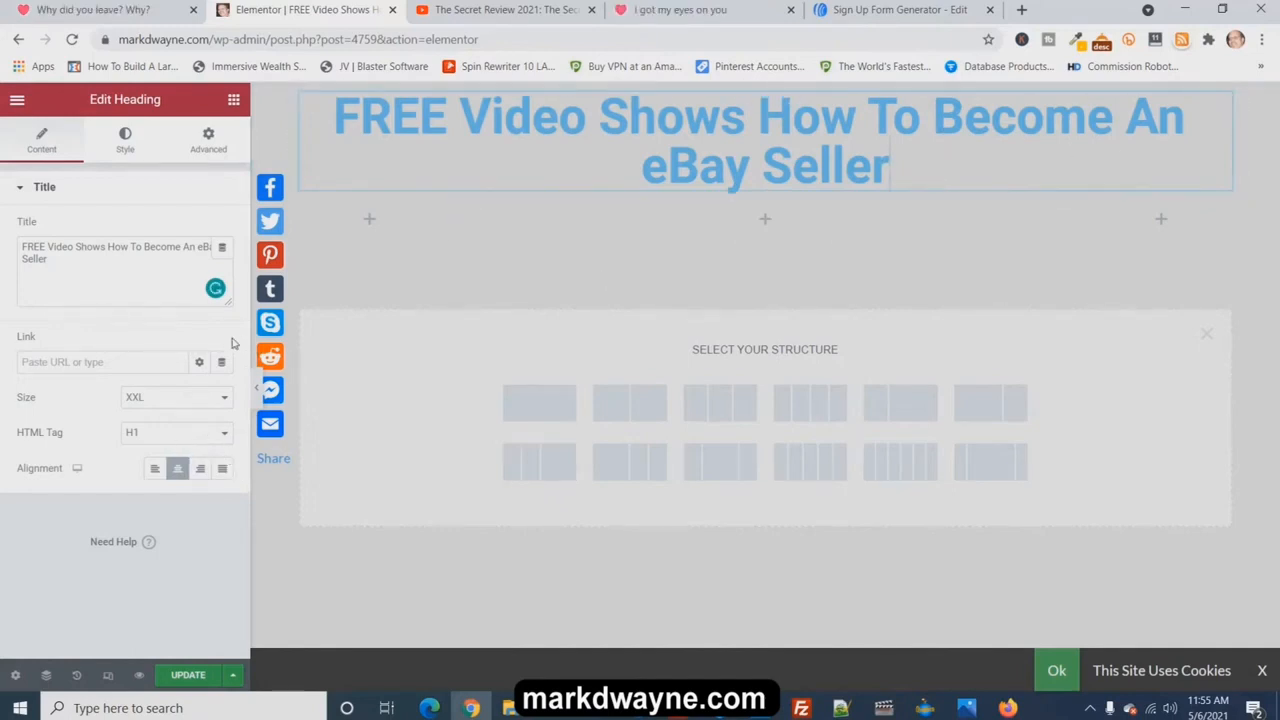
Set the heading's size to XL, keeping its HTML tag at H1
left_click(190, 435)
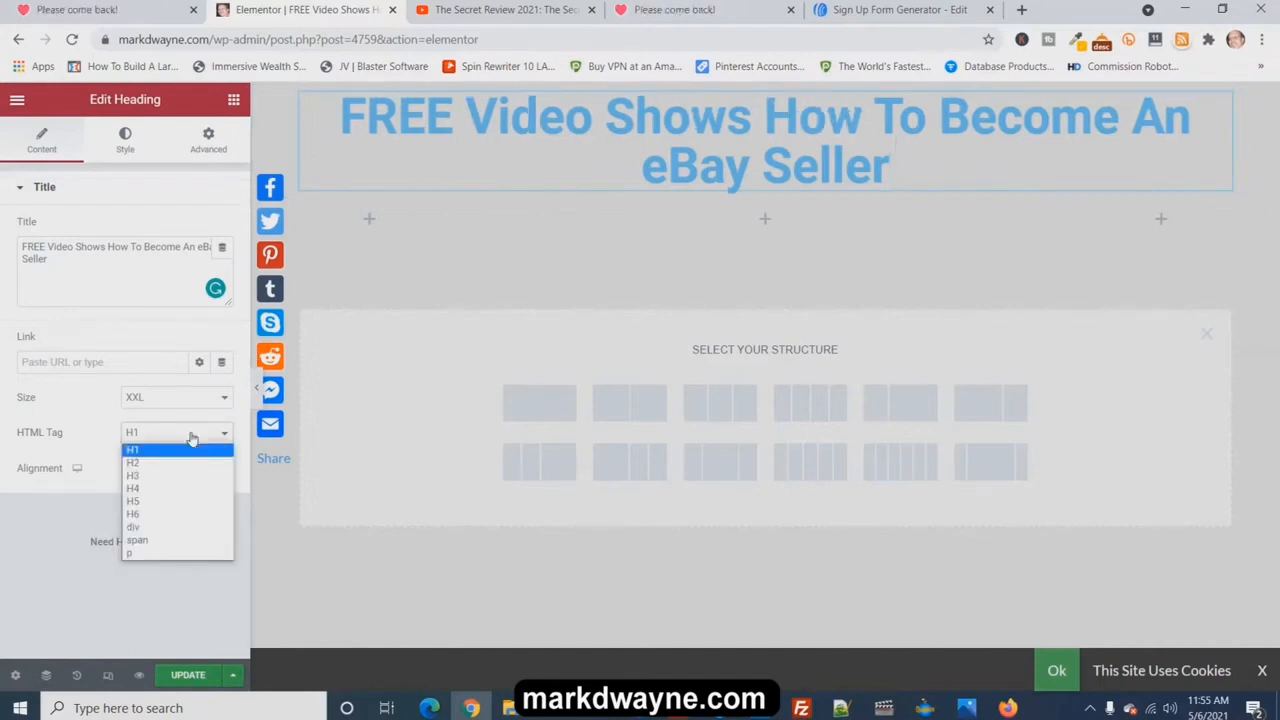
left_click(191, 436)
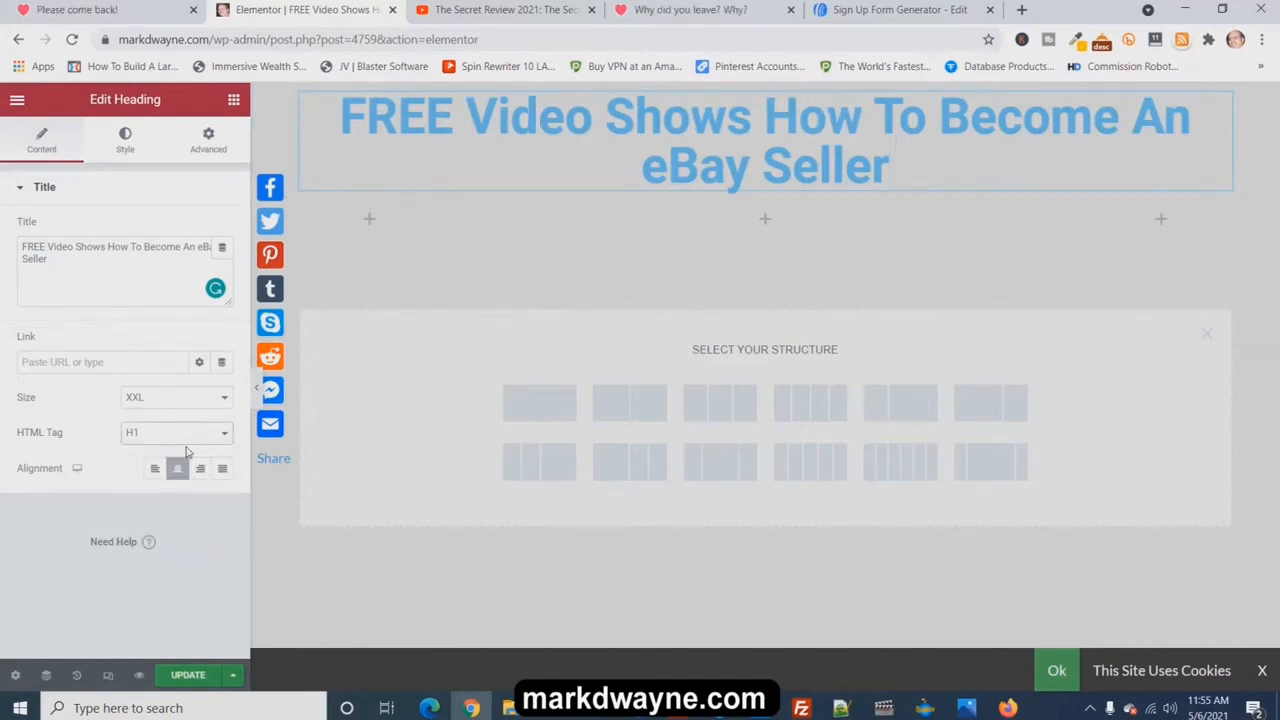
left_click(190, 412)
left_click(188, 464)
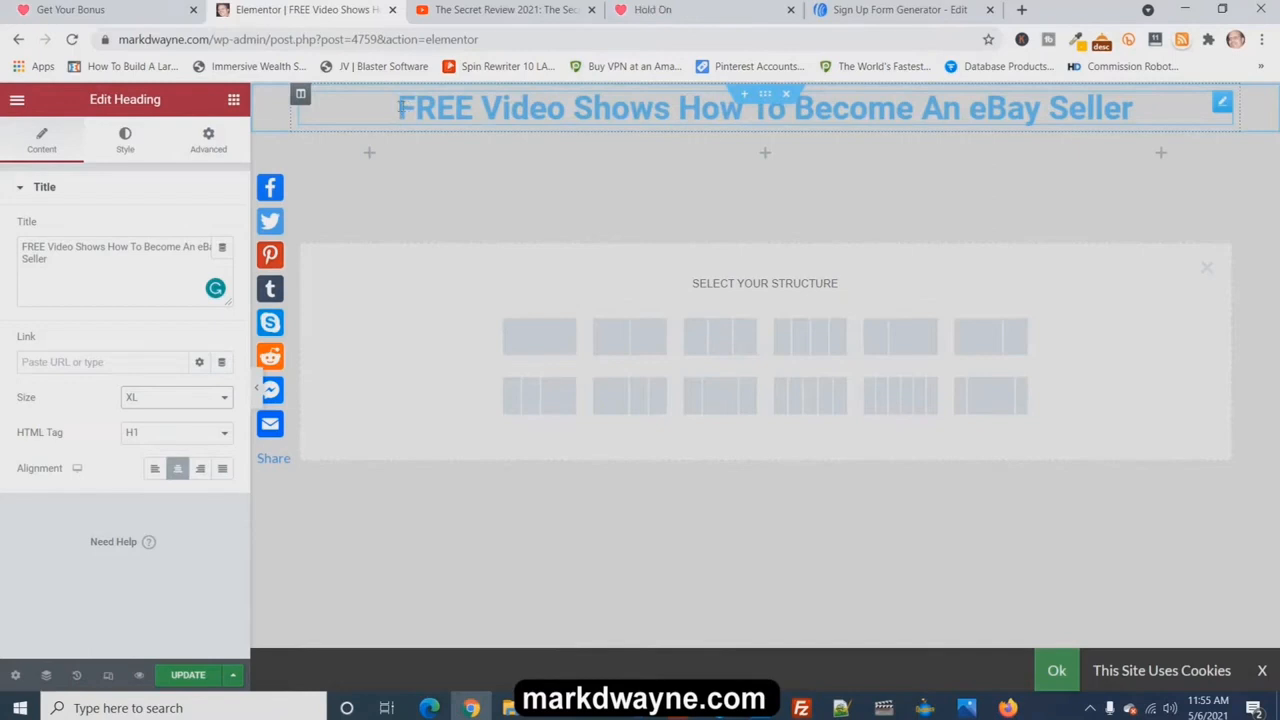
Deselect the heading and dismiss the section structure chooser without adding another section
left_click_drag(400, 108, 517, 107)
left_click(519, 108)
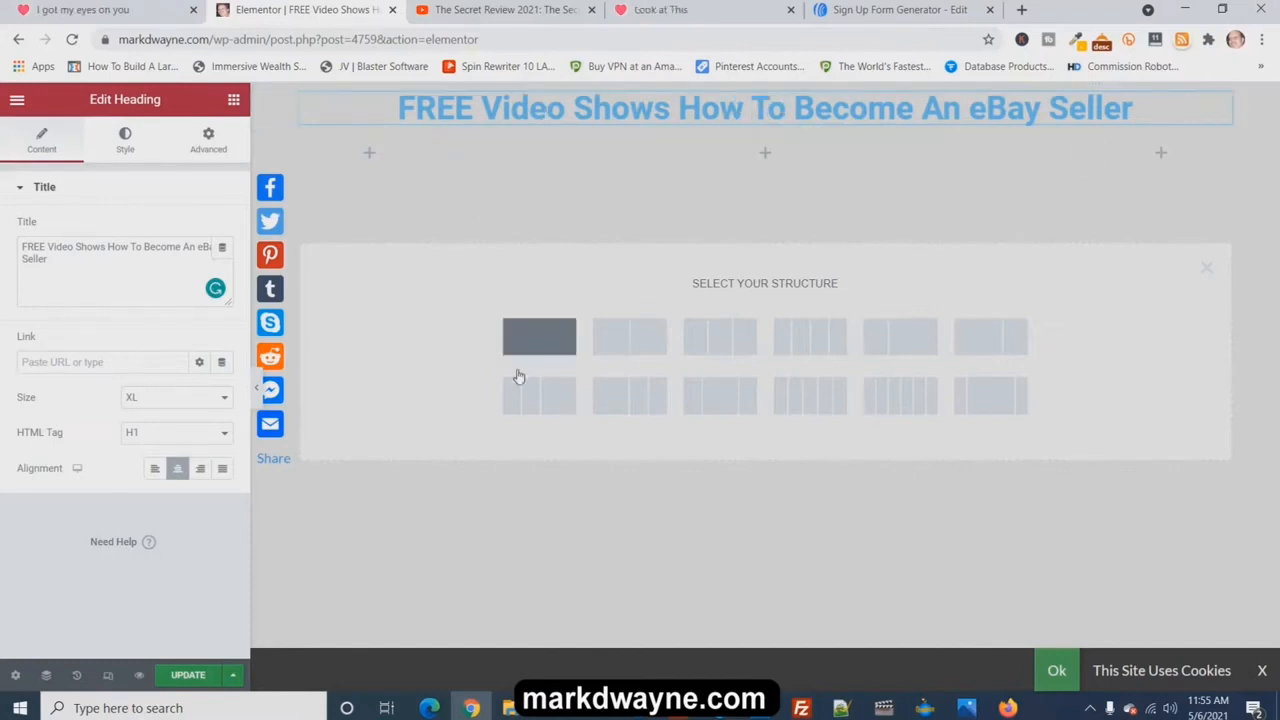
left_click(410, 510)
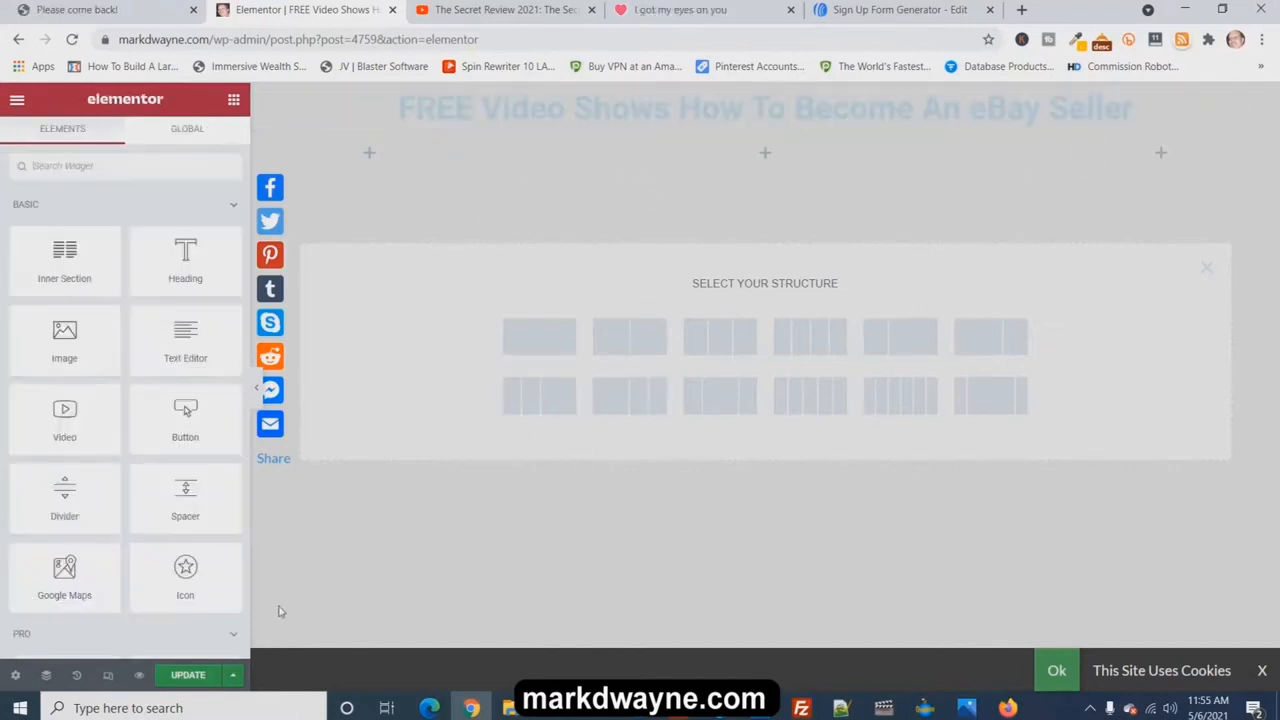
left_click(1206, 272)
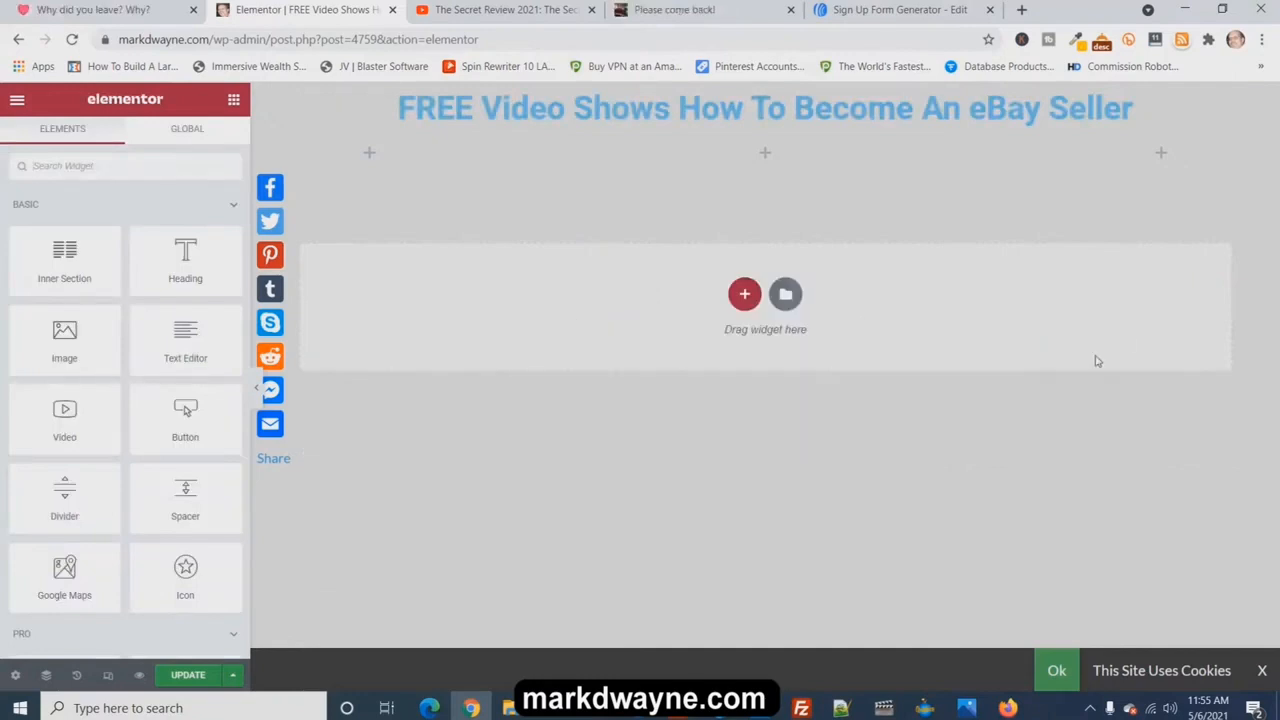
Give the page body a classic background in black (#000000) and update the page
left_click(15, 677)
mouse_move(273, 458)
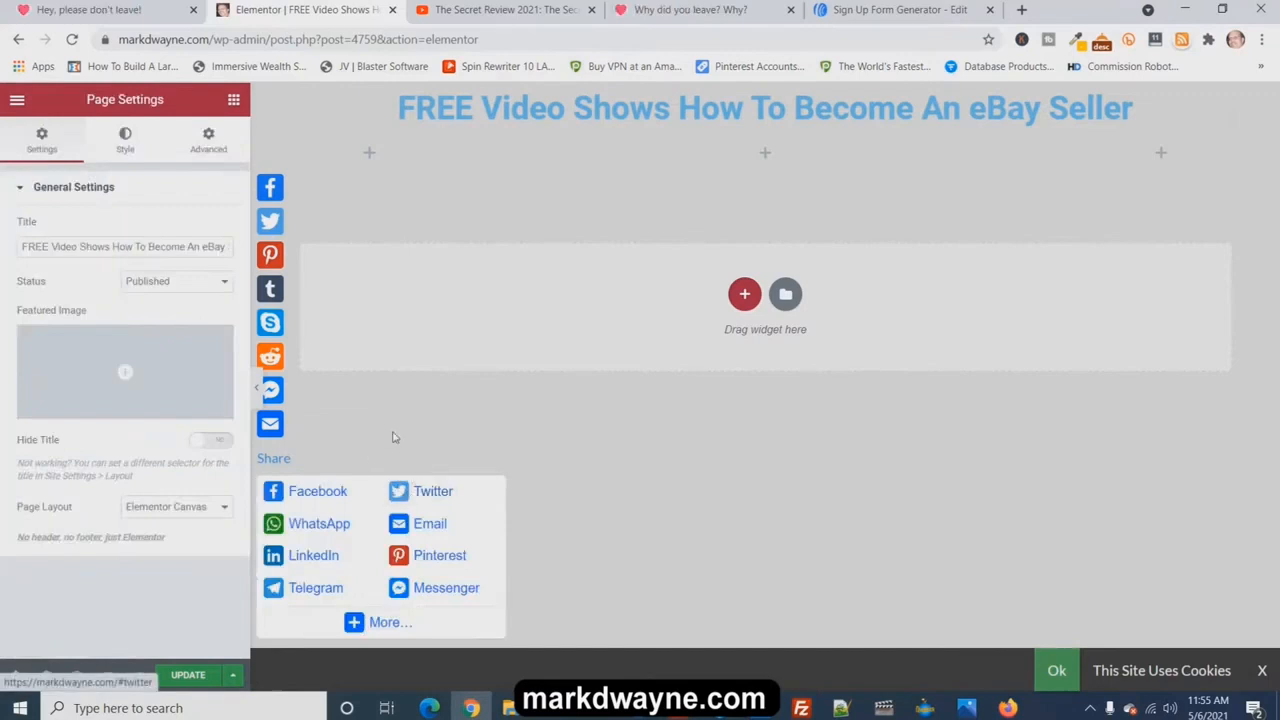
left_click(125, 142)
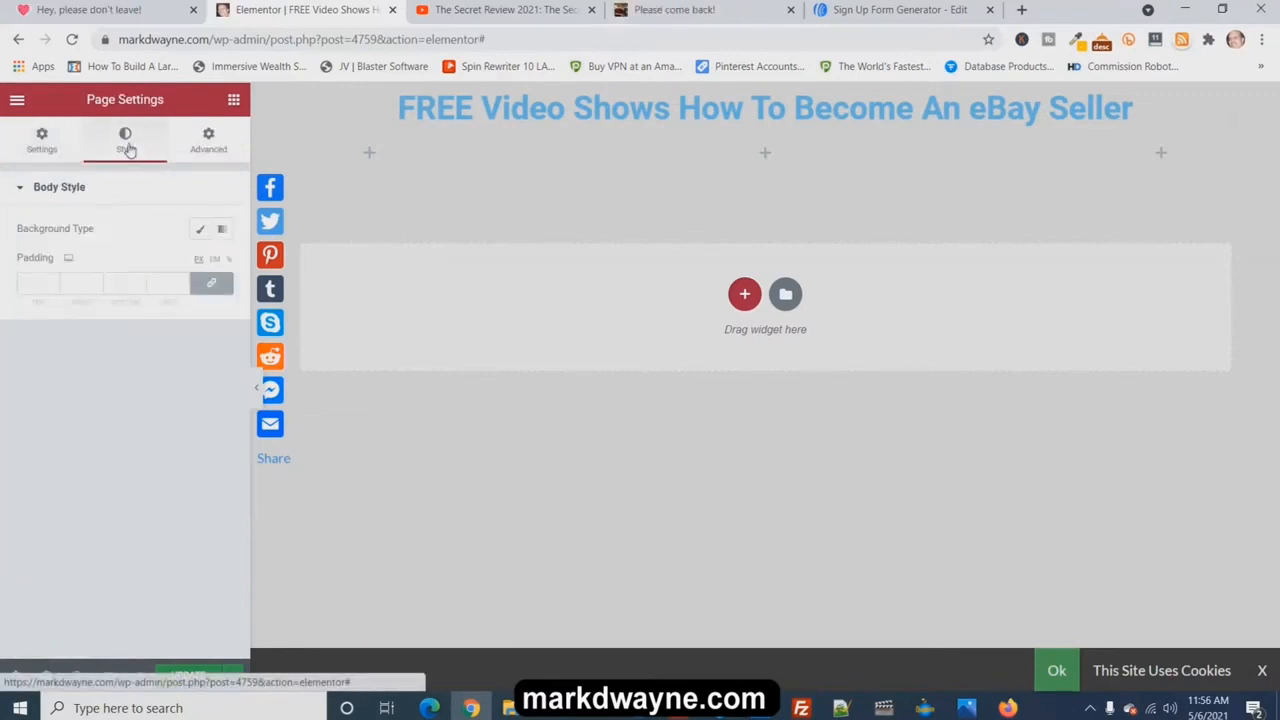
left_click(200, 229)
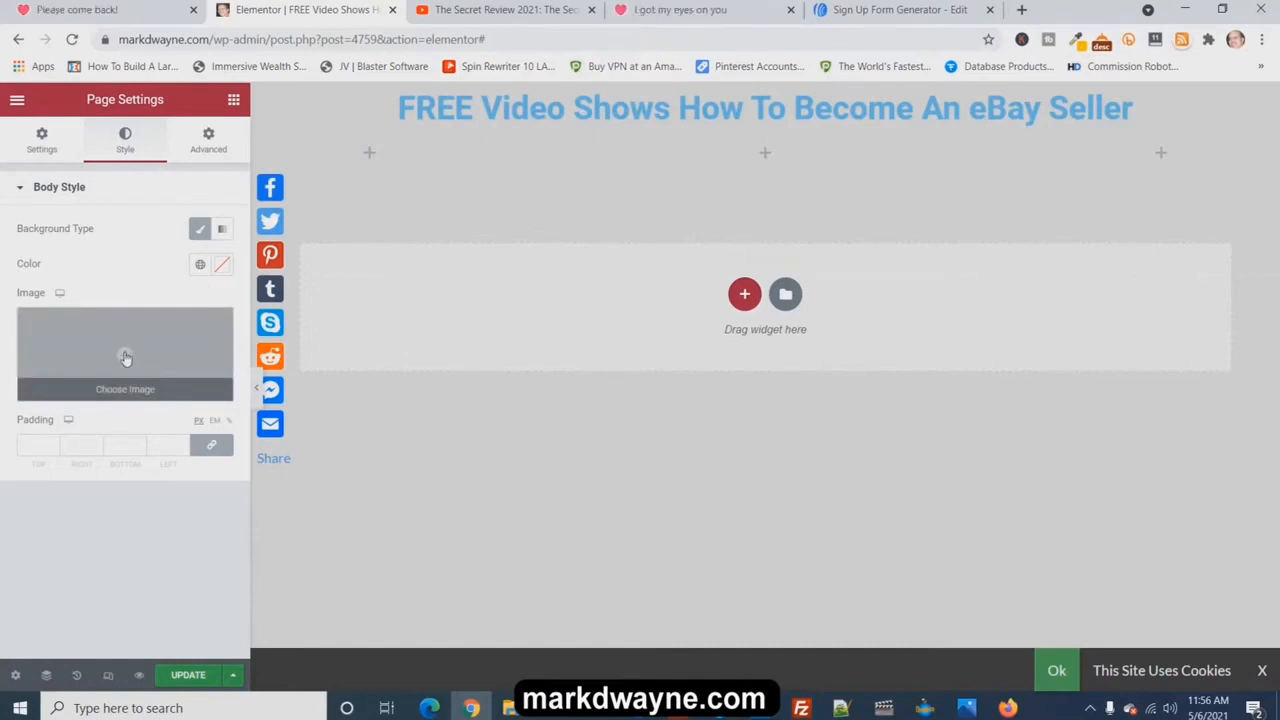
left_click(224, 268)
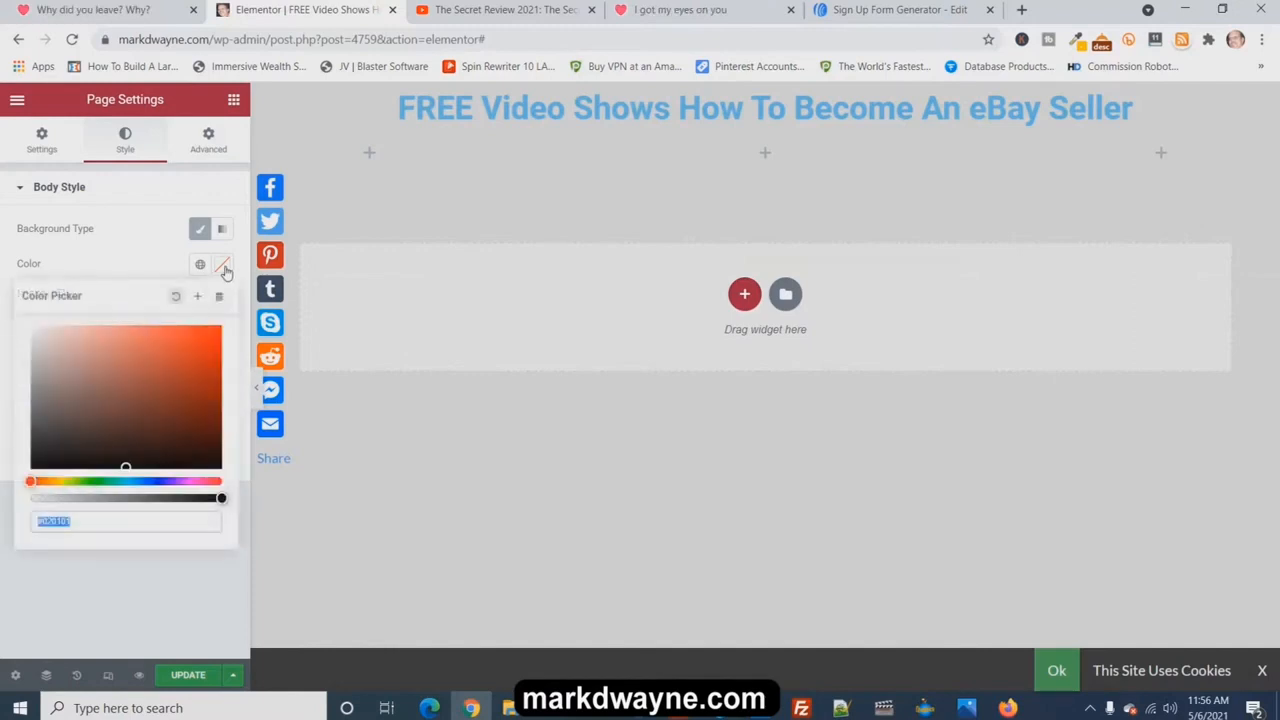
left_click_drag(100, 366, 226, 485)
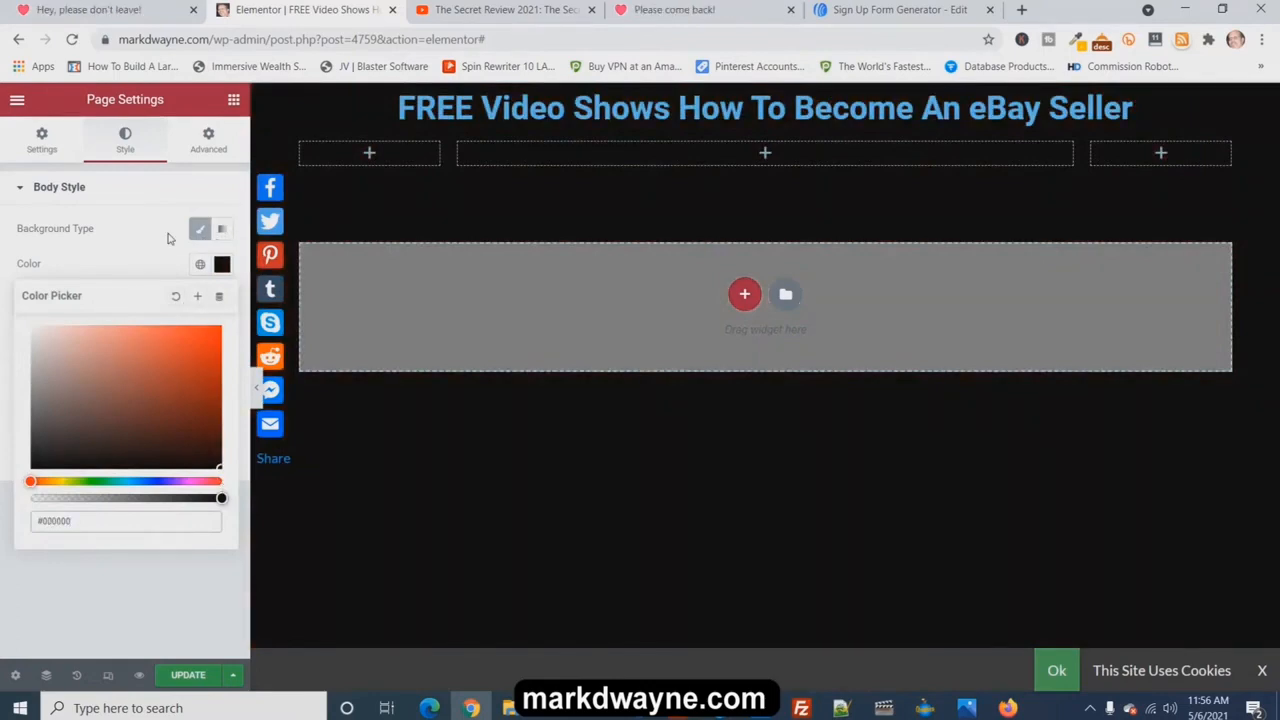
left_click(188, 675)
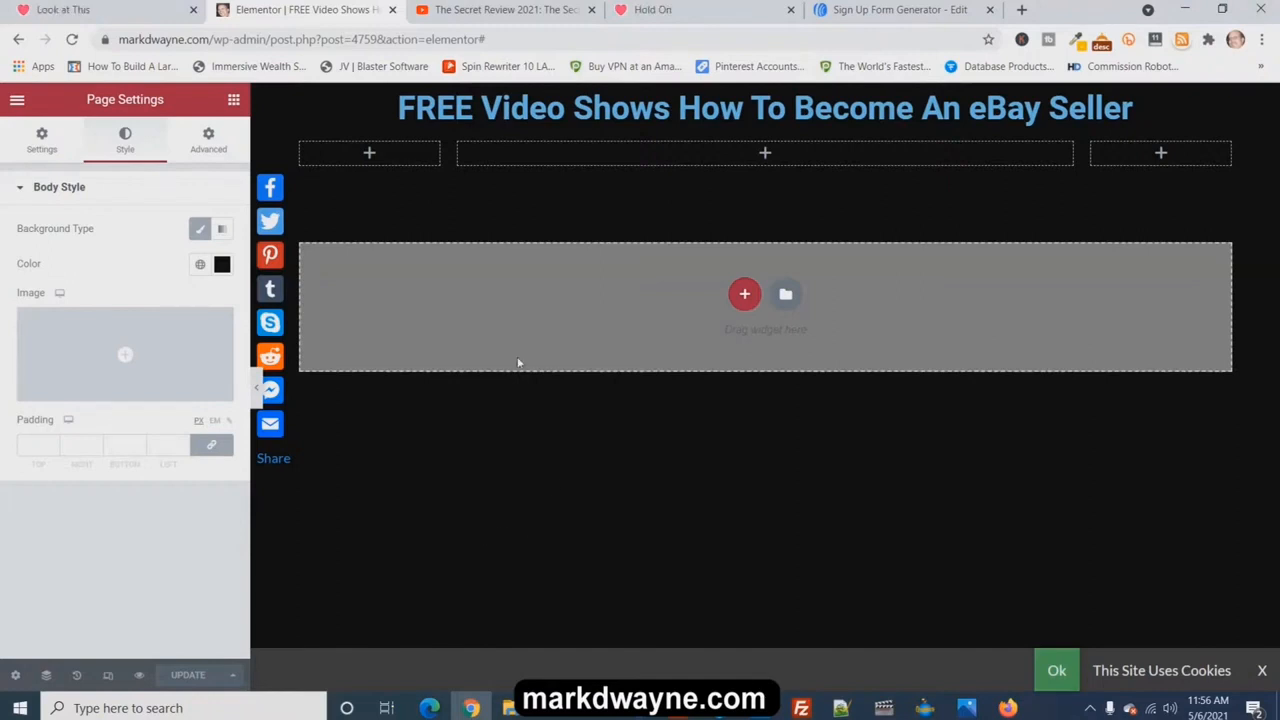
Set the heading's text color to white (#FFFFFF) and deselect the heading
left_click_drag(400, 108, 1140, 108)
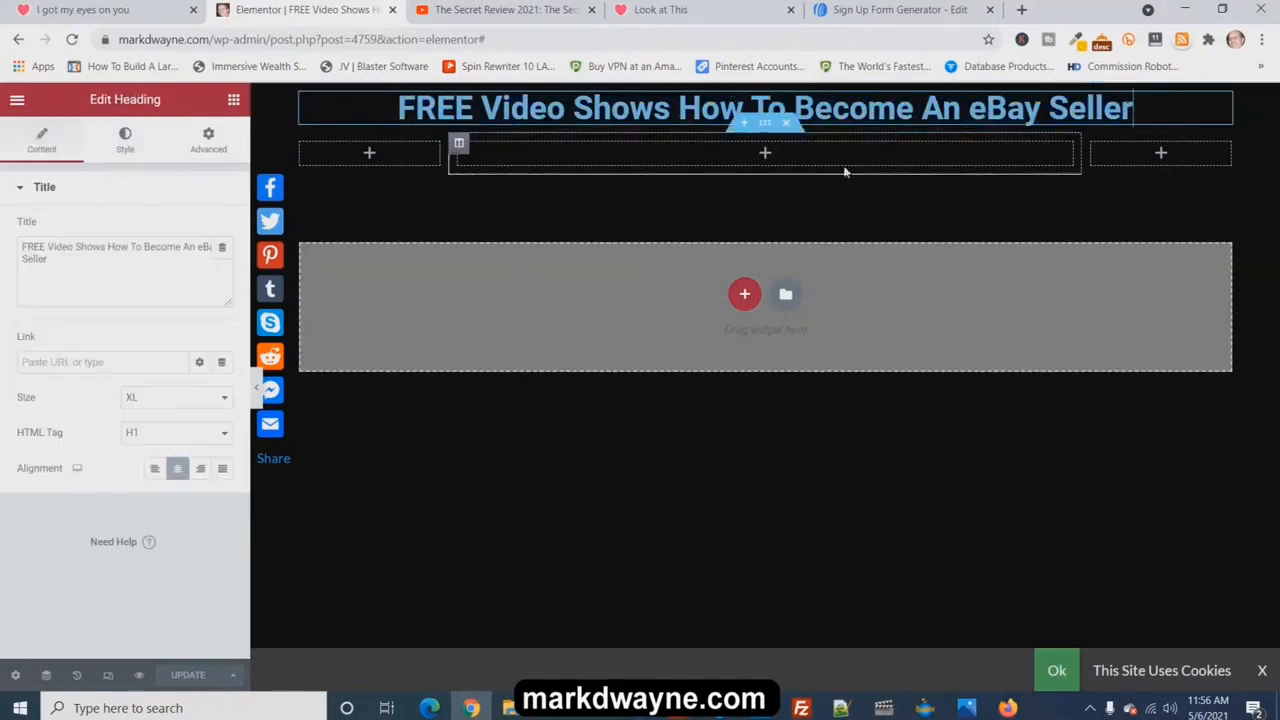
left_click(130, 150)
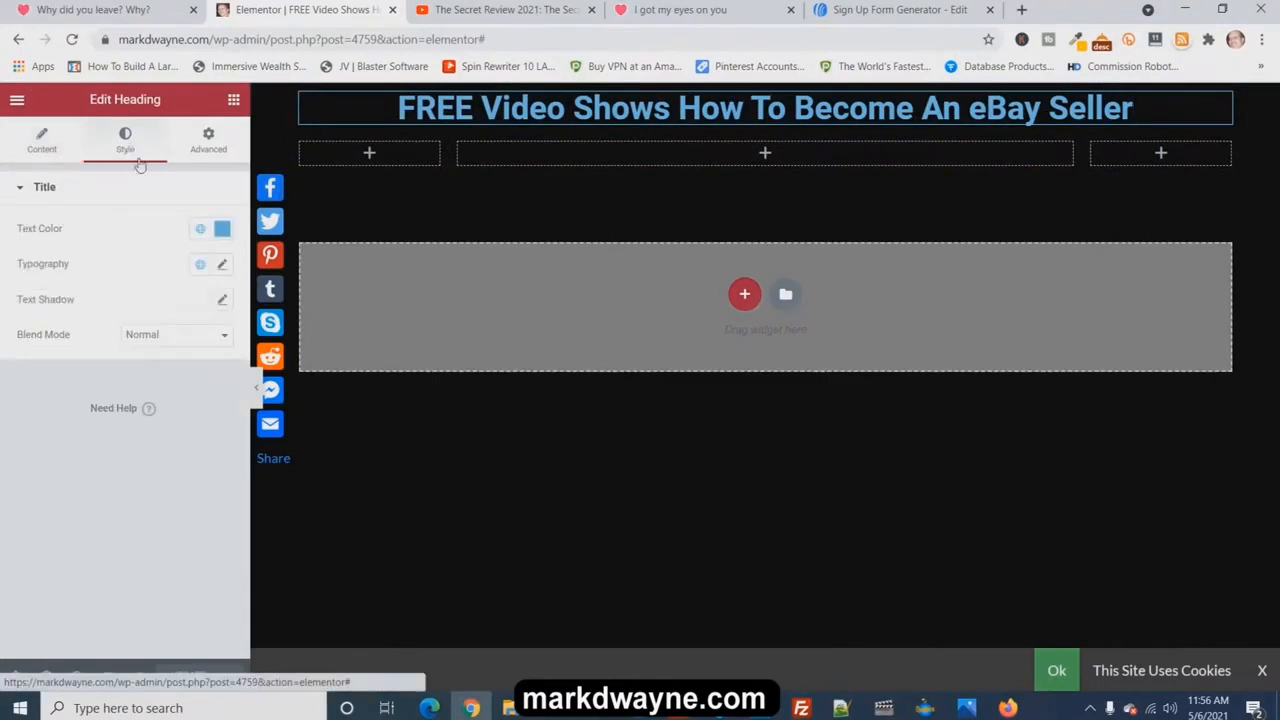
left_click(224, 230)
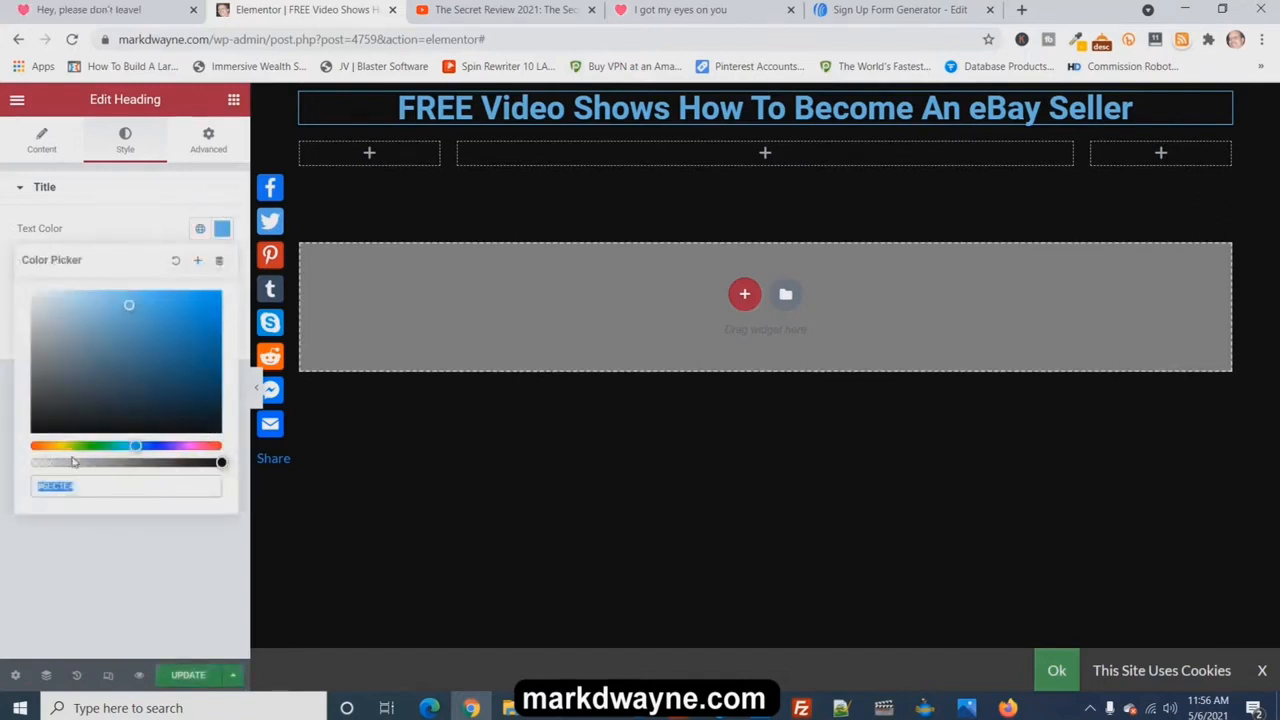
left_click_drag(57, 337, 13, 276)
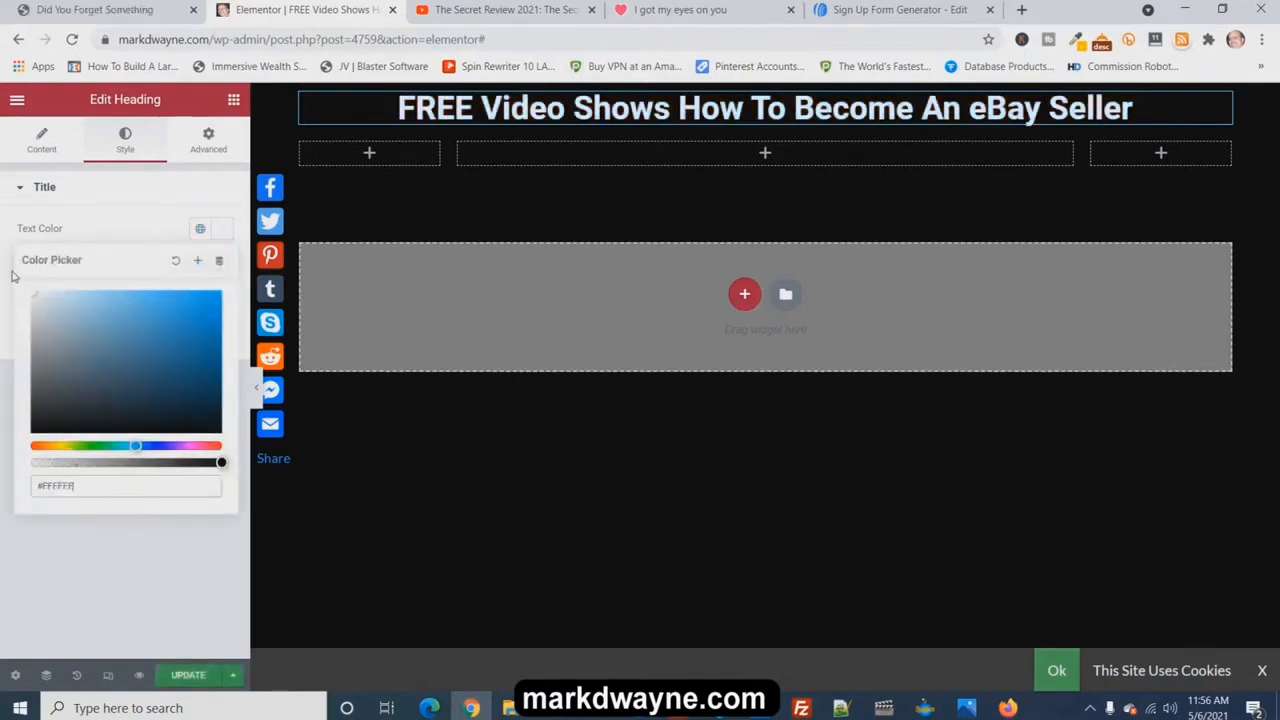
left_click(543, 463)
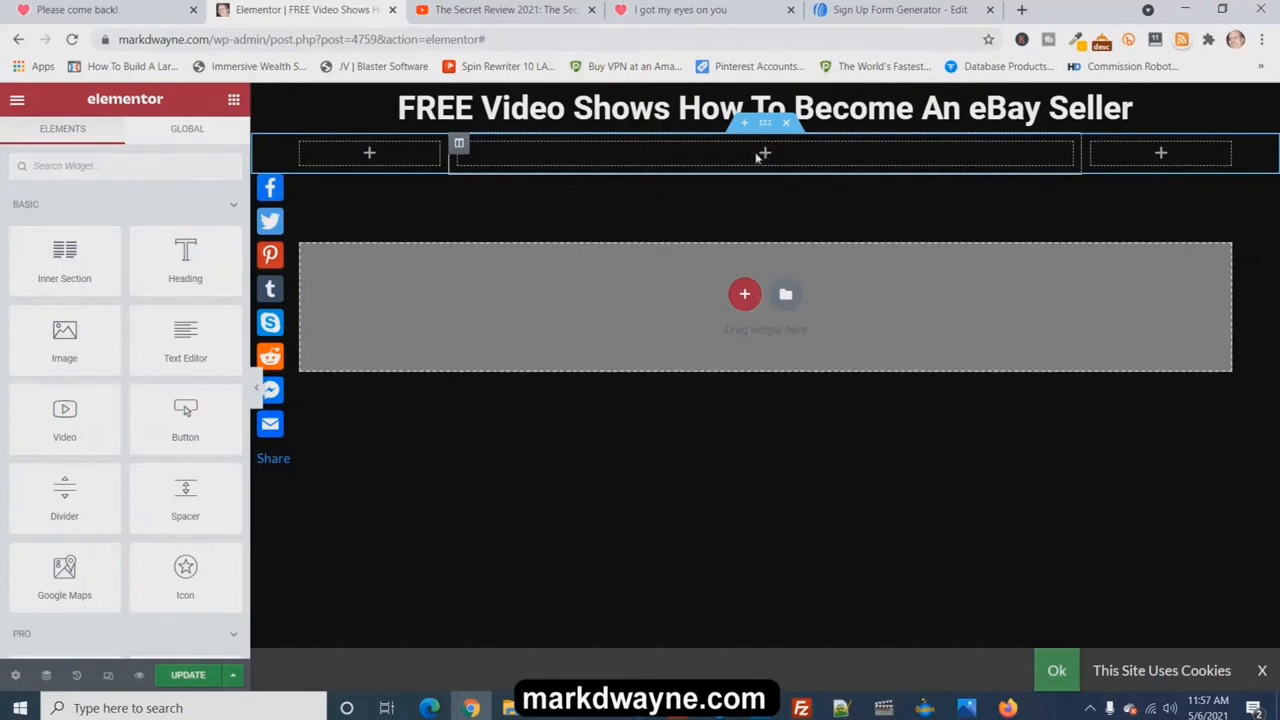
Add an HTML widget to the wide middle column of the three-column section below the heading
scroll(185, 200, "down", 2)
scroll(184, 285, "down", 12)
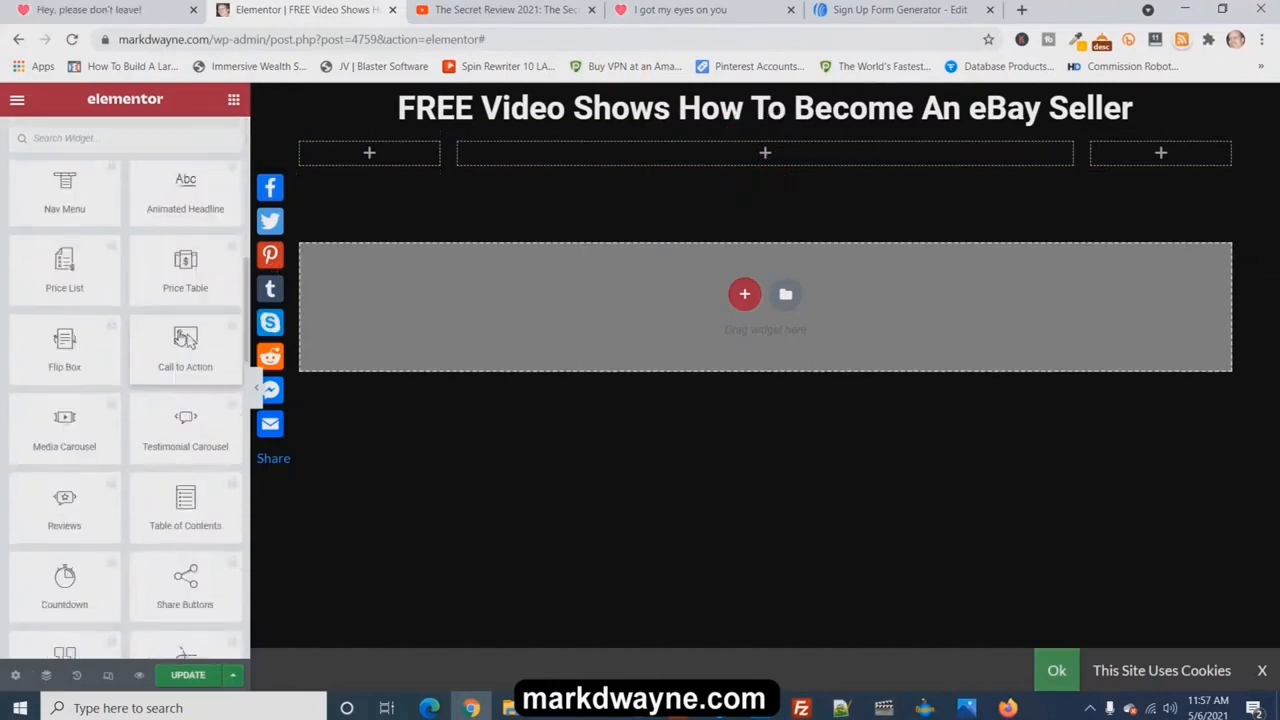
scroll(165, 355, "down", 5)
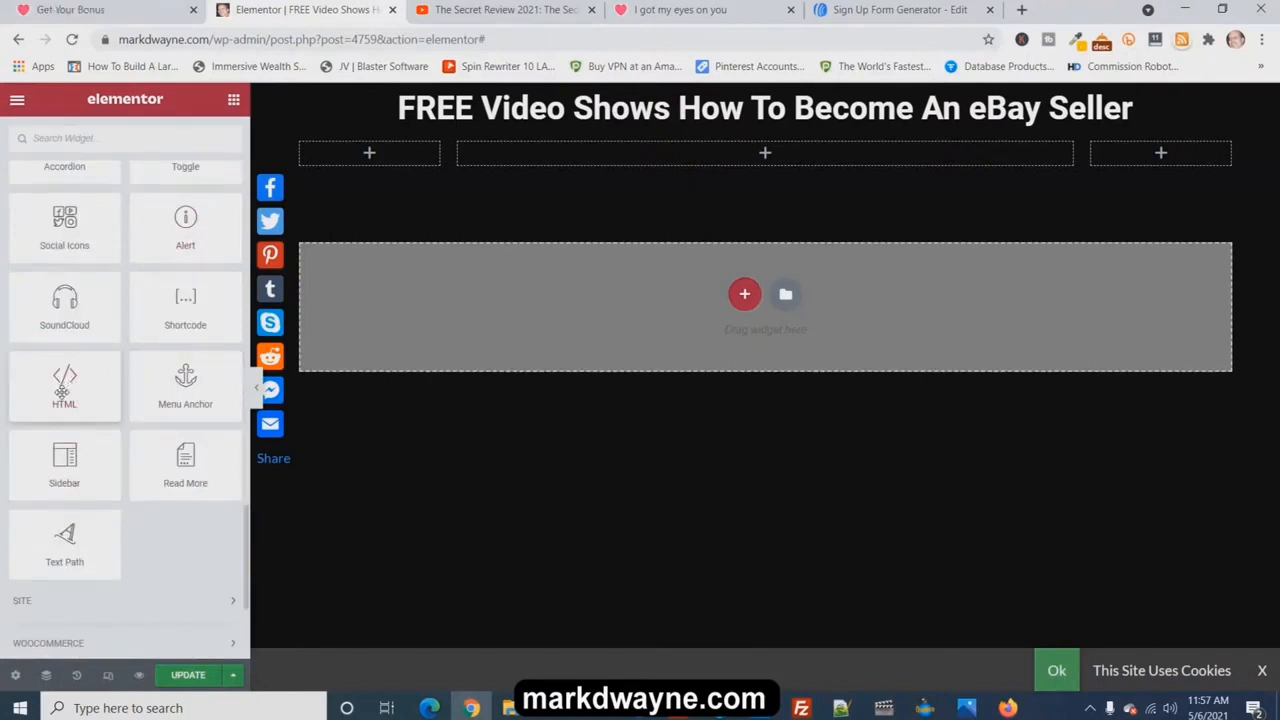
left_click_drag(65, 390, 750, 152)
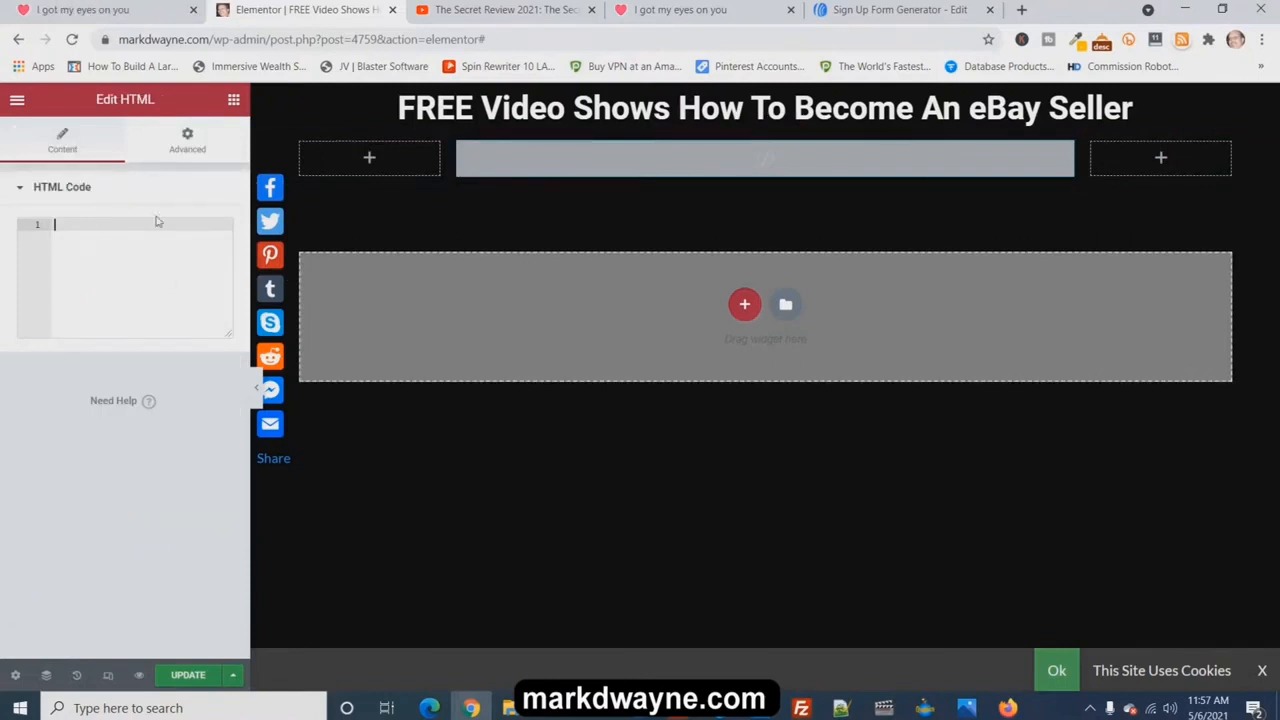
Switch to the AWeber sign-up form generator and load the Simple template from the New templates
left_click(851, 10)
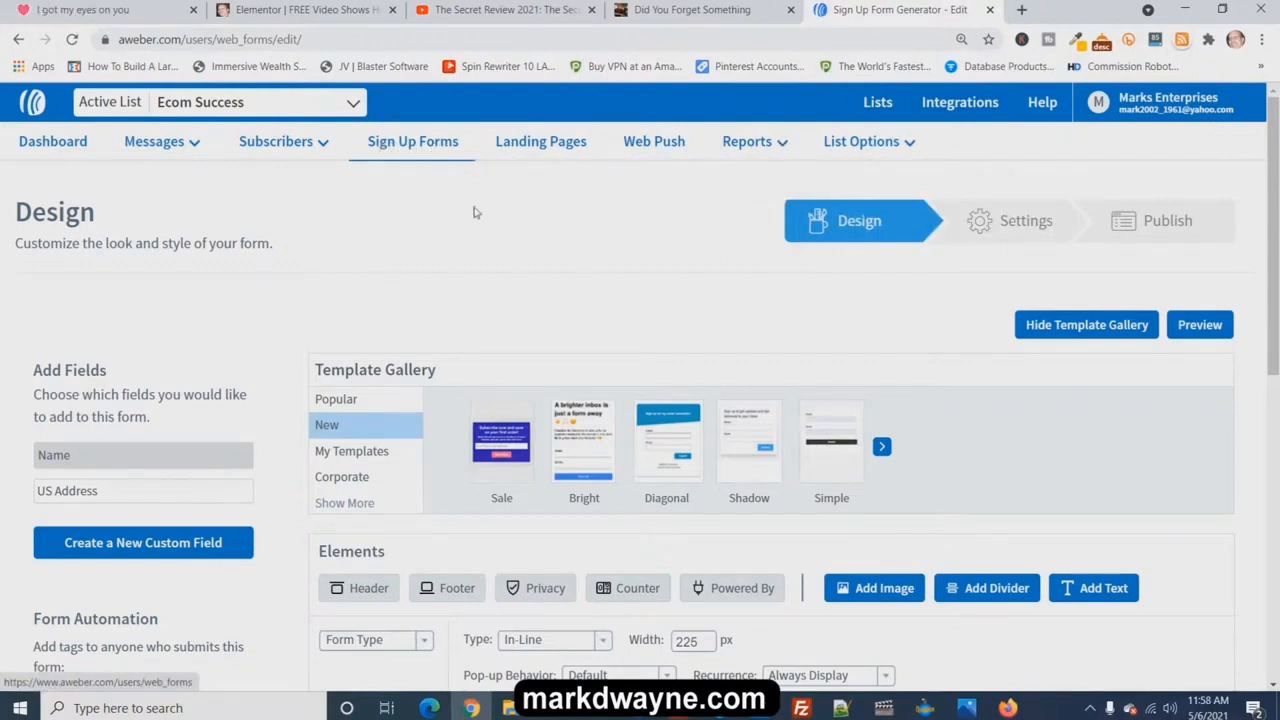
scroll(563, 214, "down", 3)
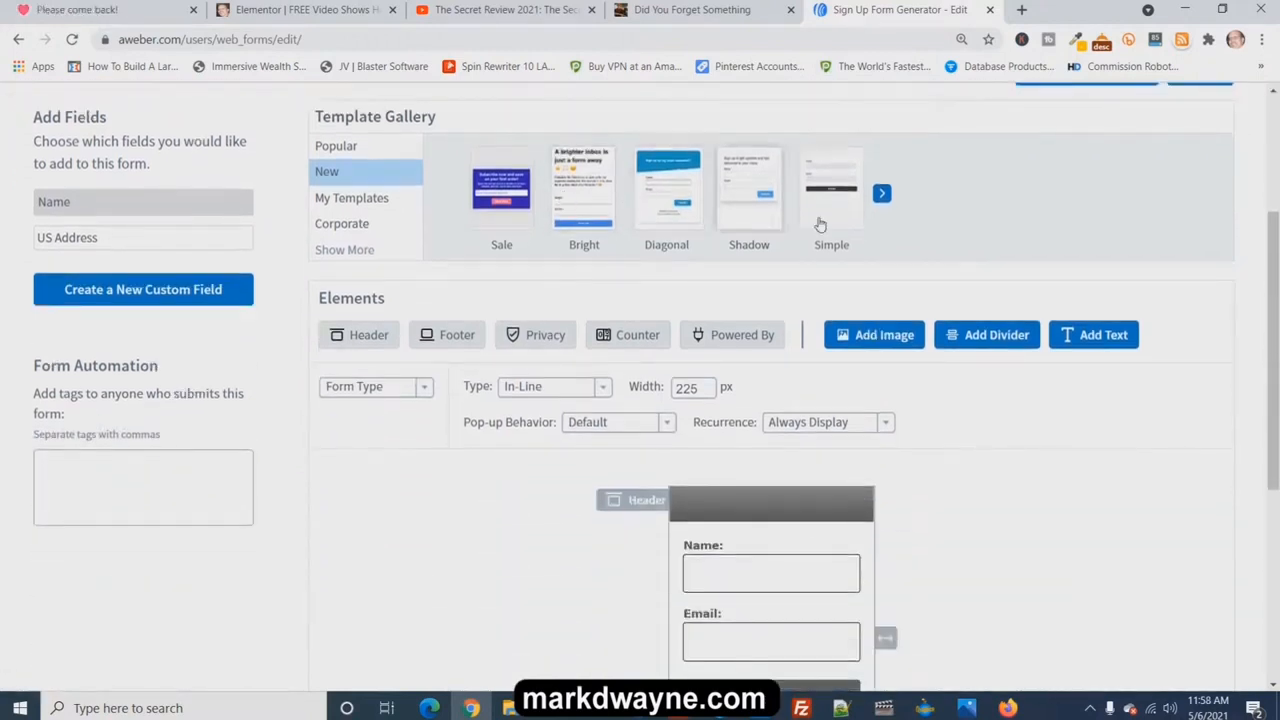
scroll(725, 300, "up", 2)
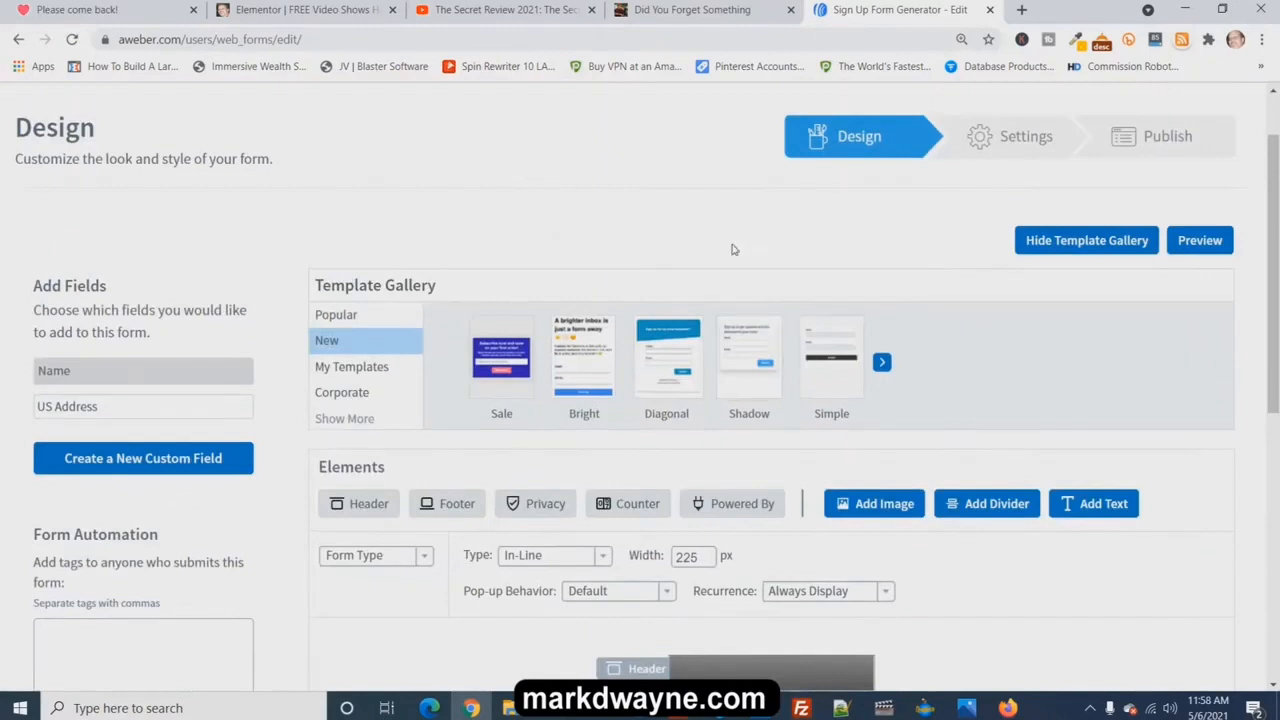
scroll(934, 340, "down", 1)
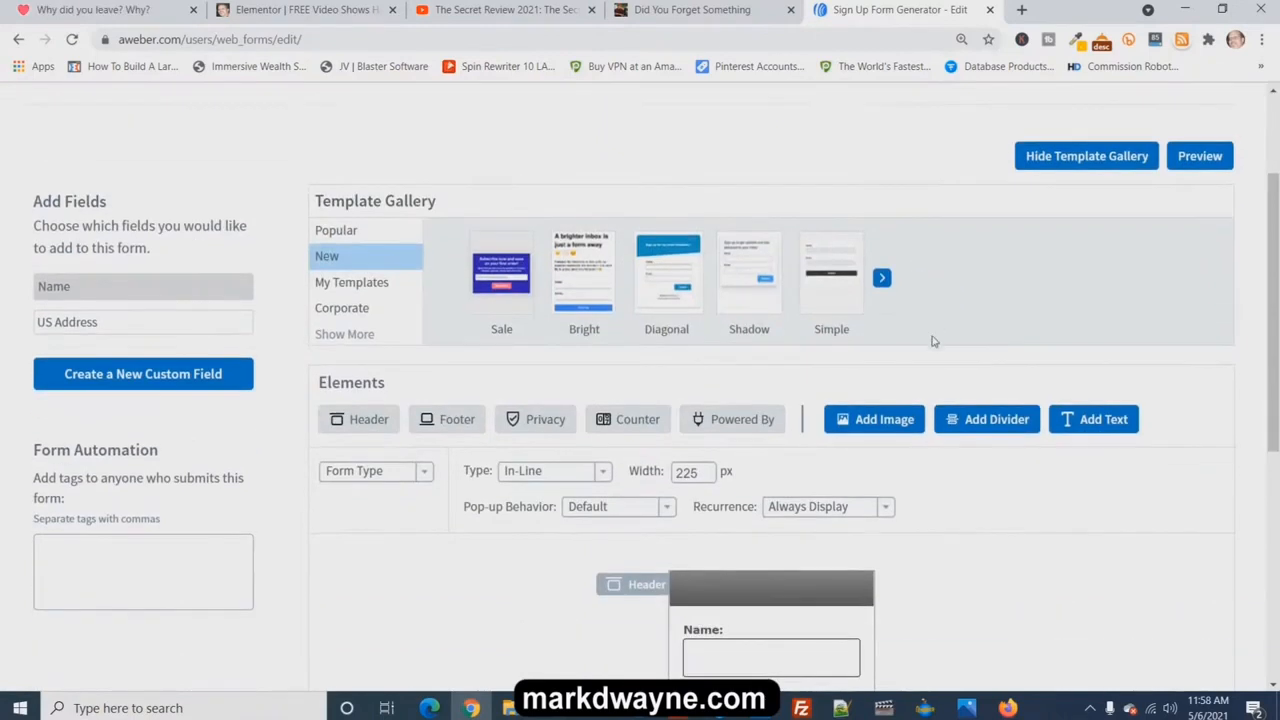
left_click(829, 287)
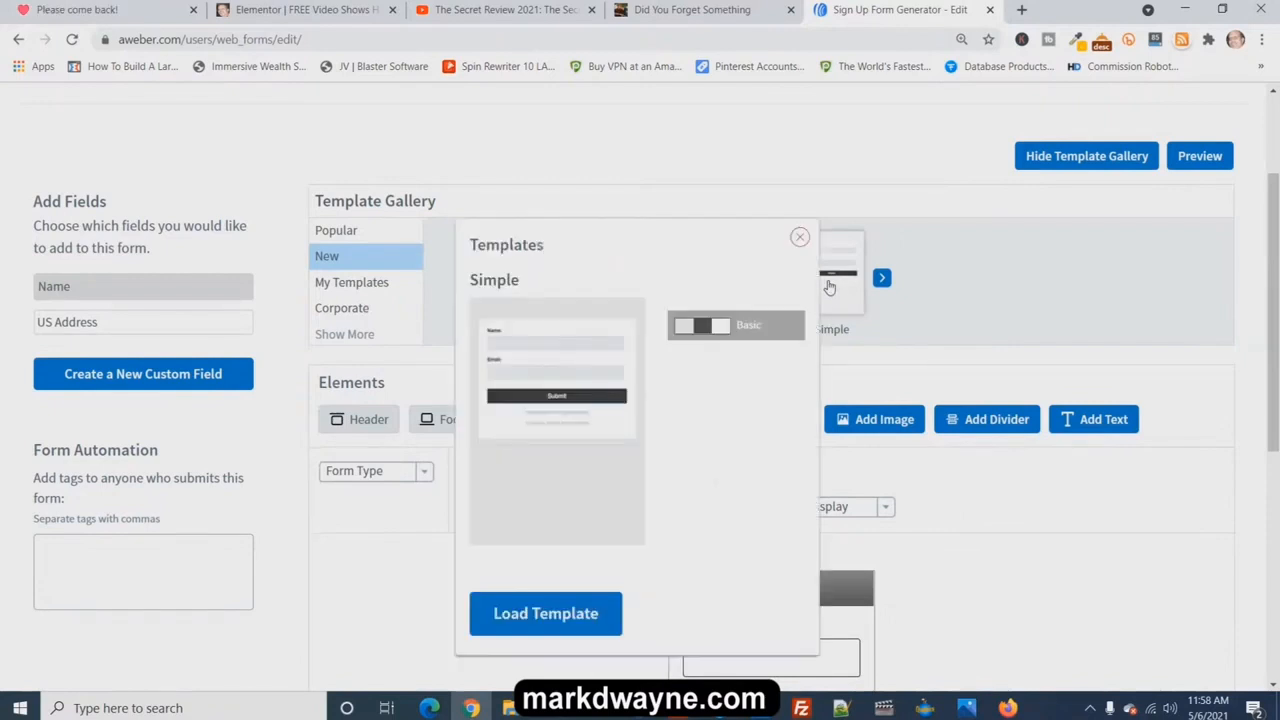
left_click(545, 614)
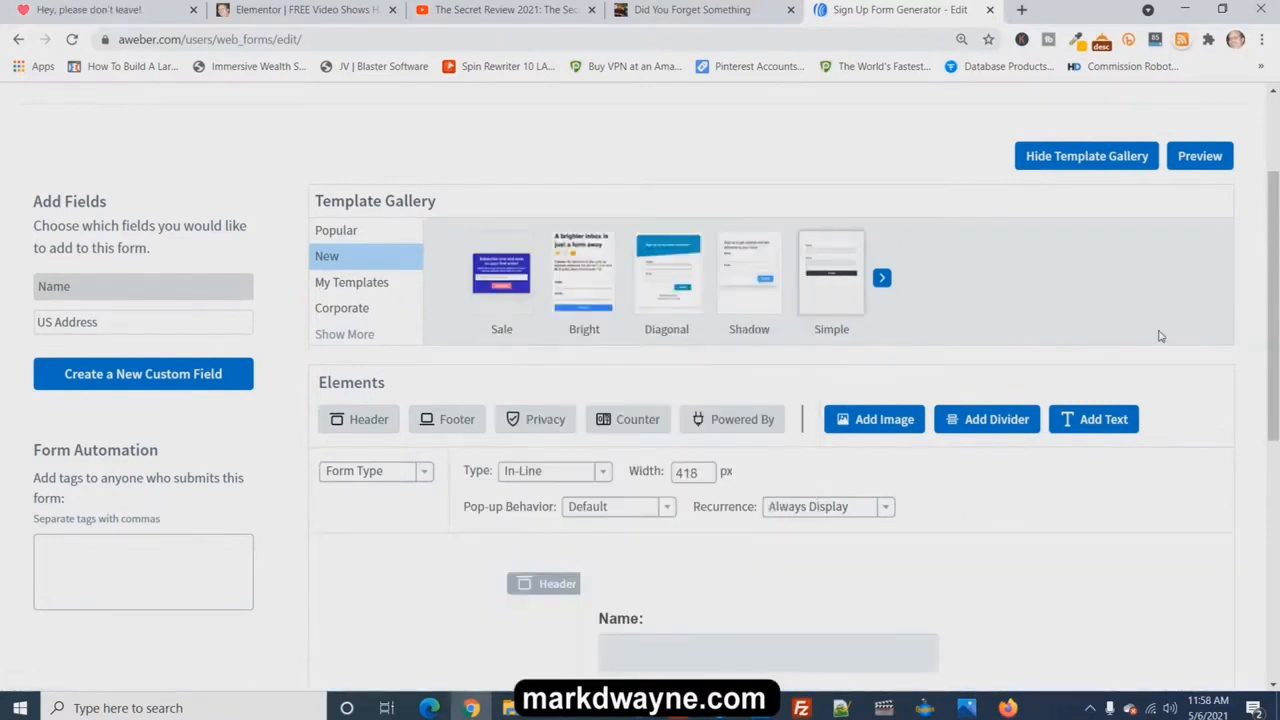
Delete the Name field from the sign-up form and clear the Email field's label
scroll(1157, 334, "down", 3)
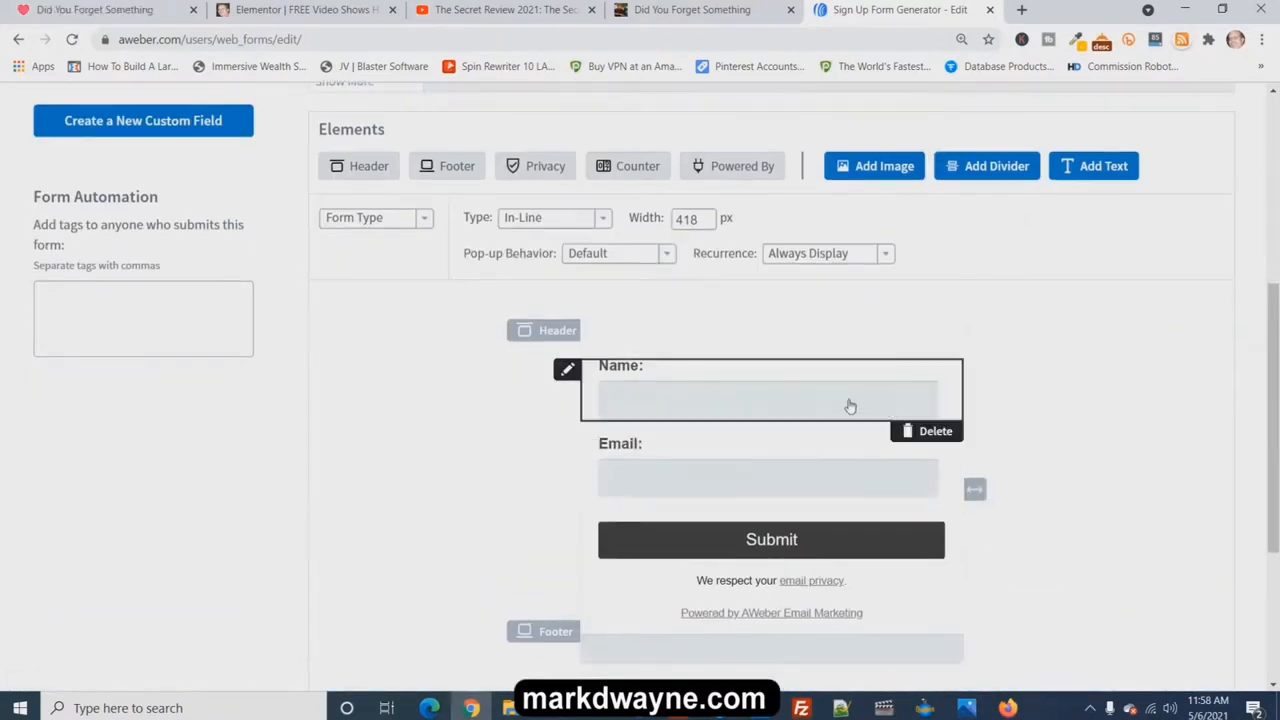
left_click(936, 432)
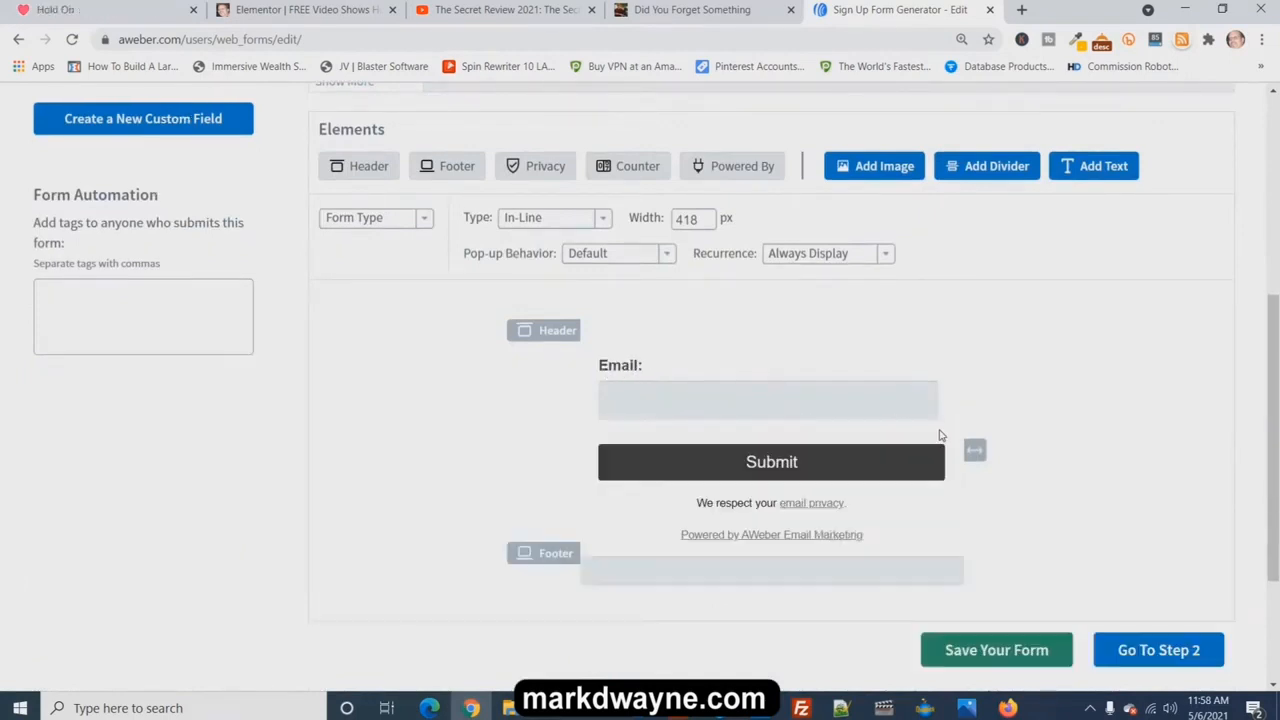
left_click(640, 369)
left_click_drag(343, 306, 286, 312)
key("BackSpace")
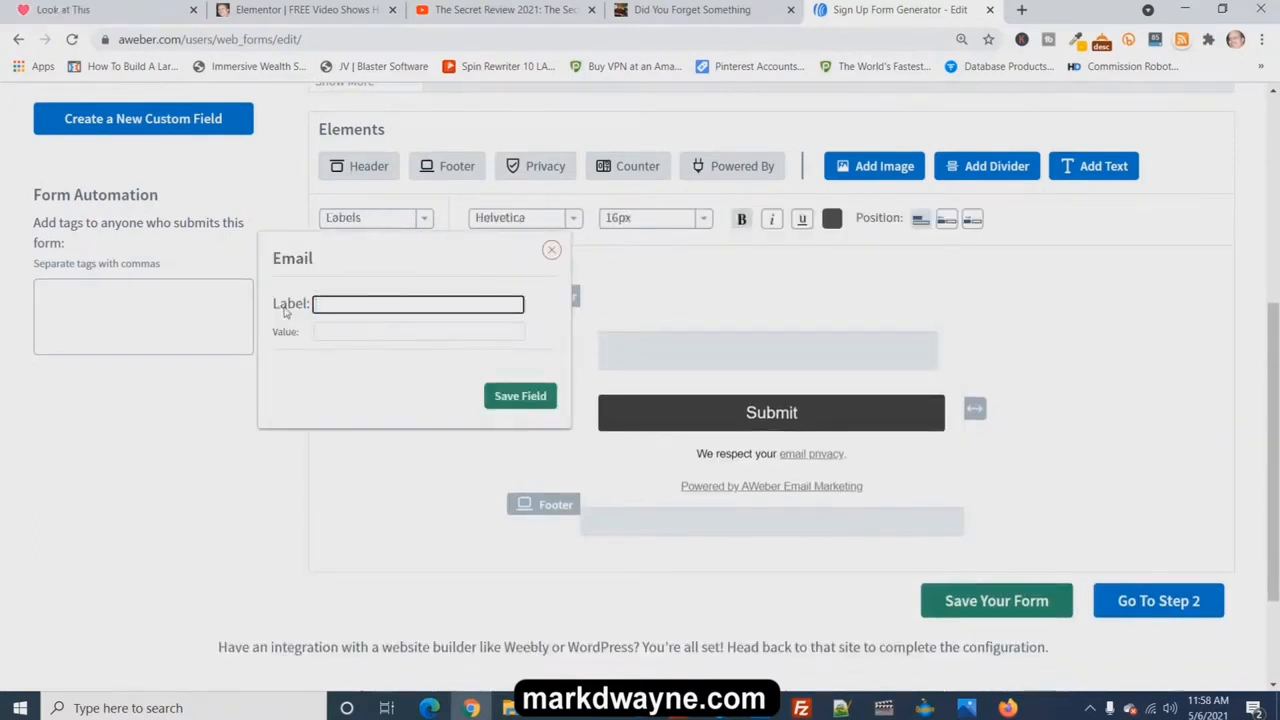
Set the Email field's value to "Please Enter Your Best Email Address..." and save the field
left_click(338, 331)
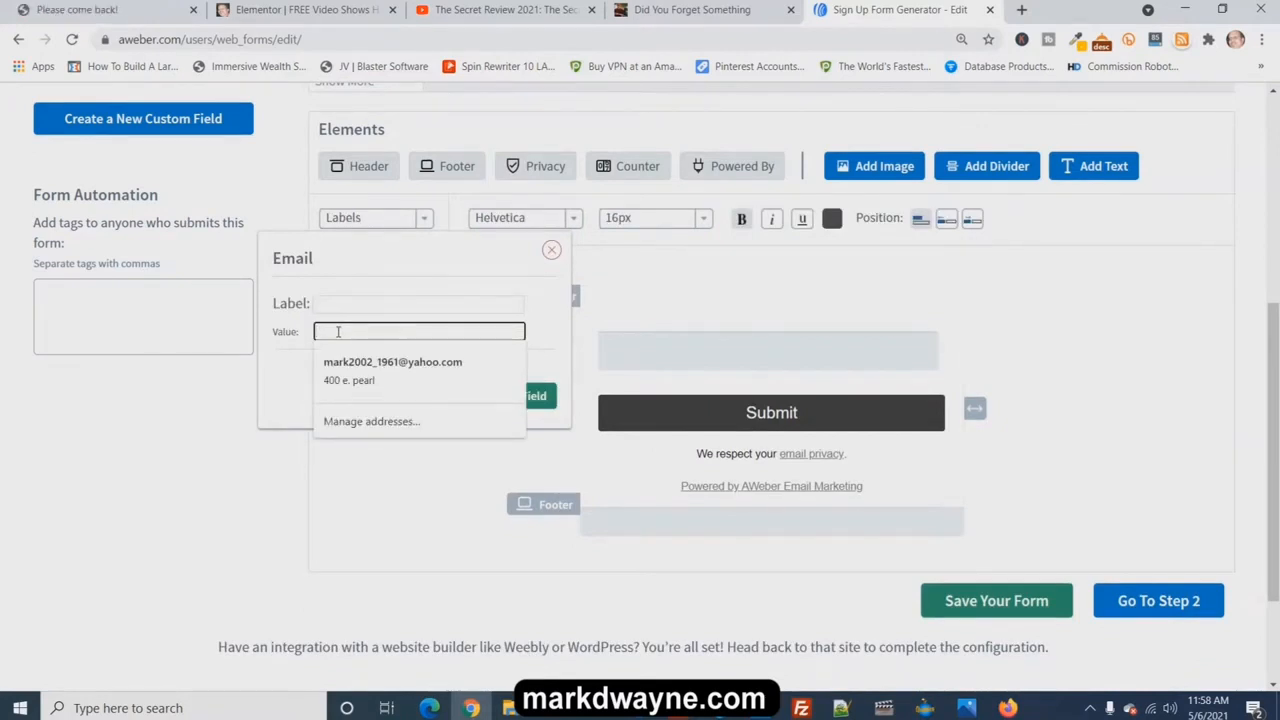
type("Ples")
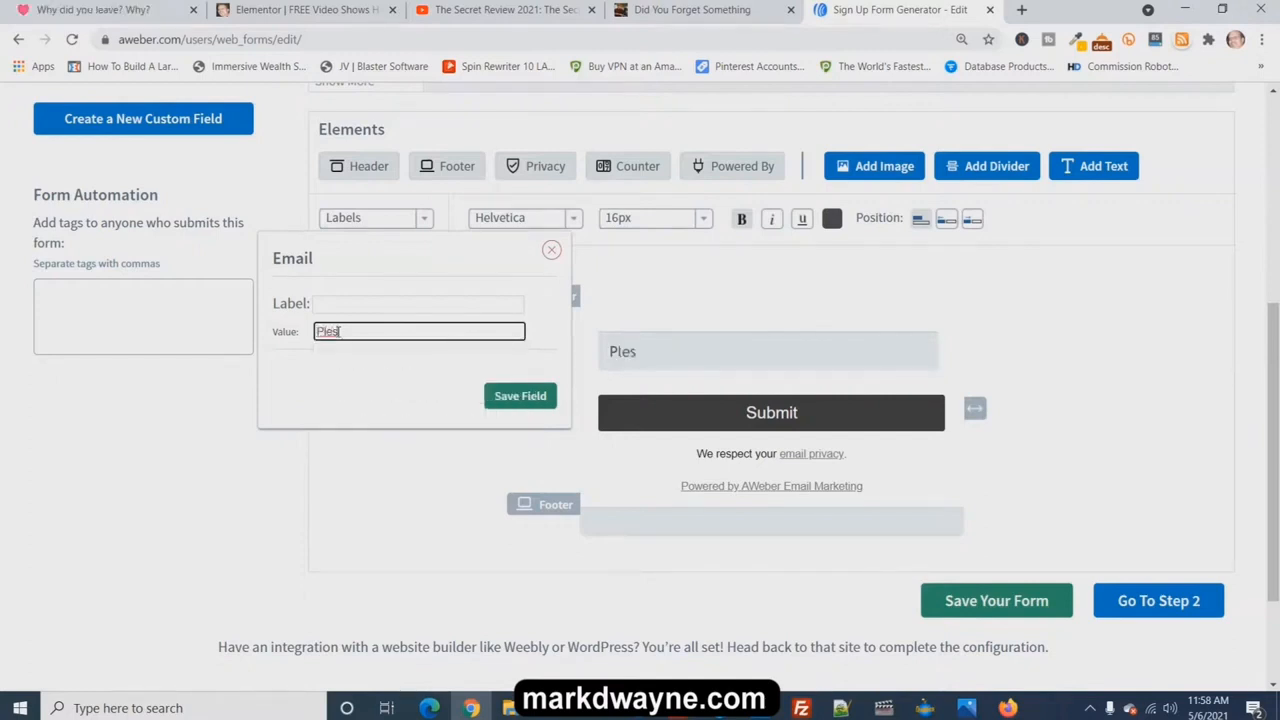
key("BackSpace")
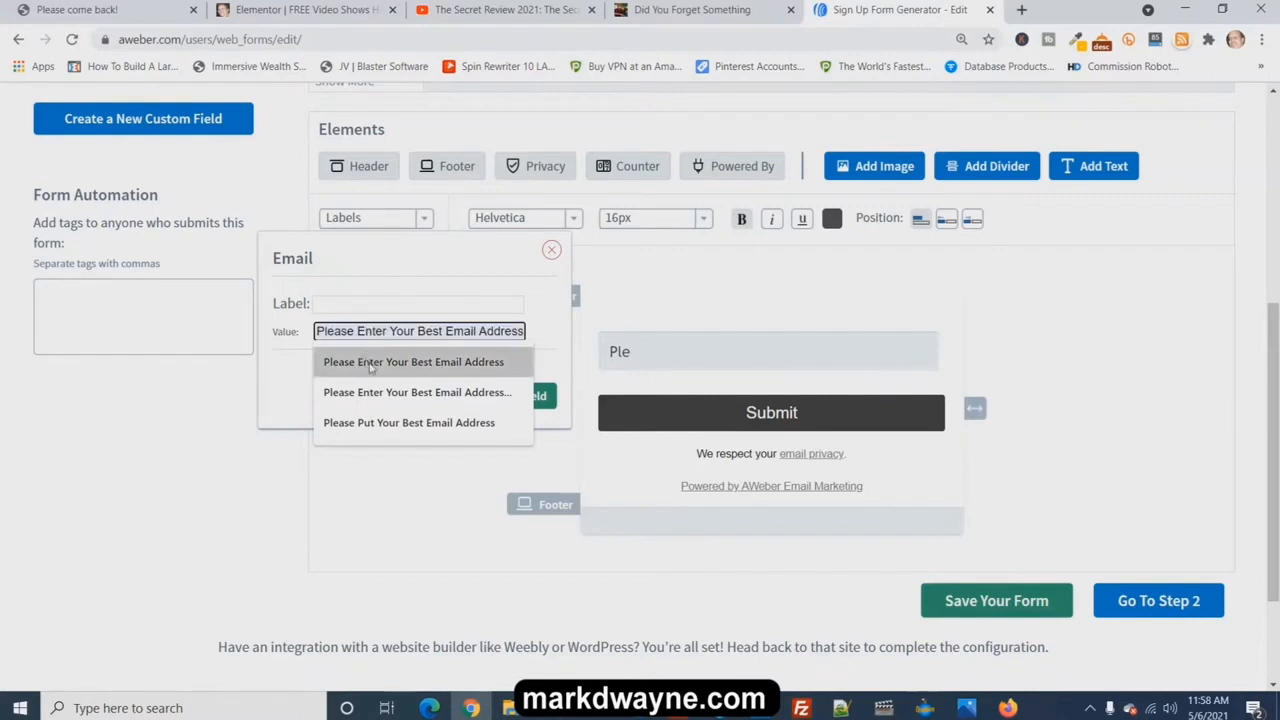
left_click(380, 396)
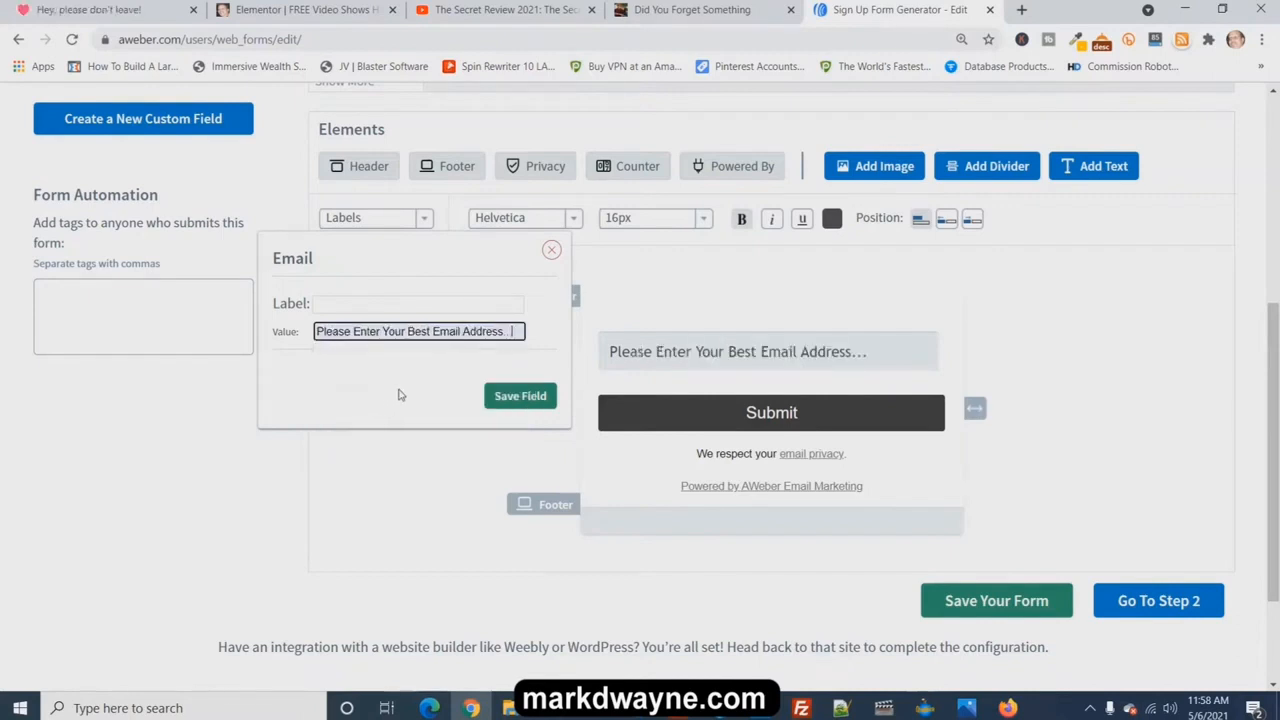
left_click(520, 396)
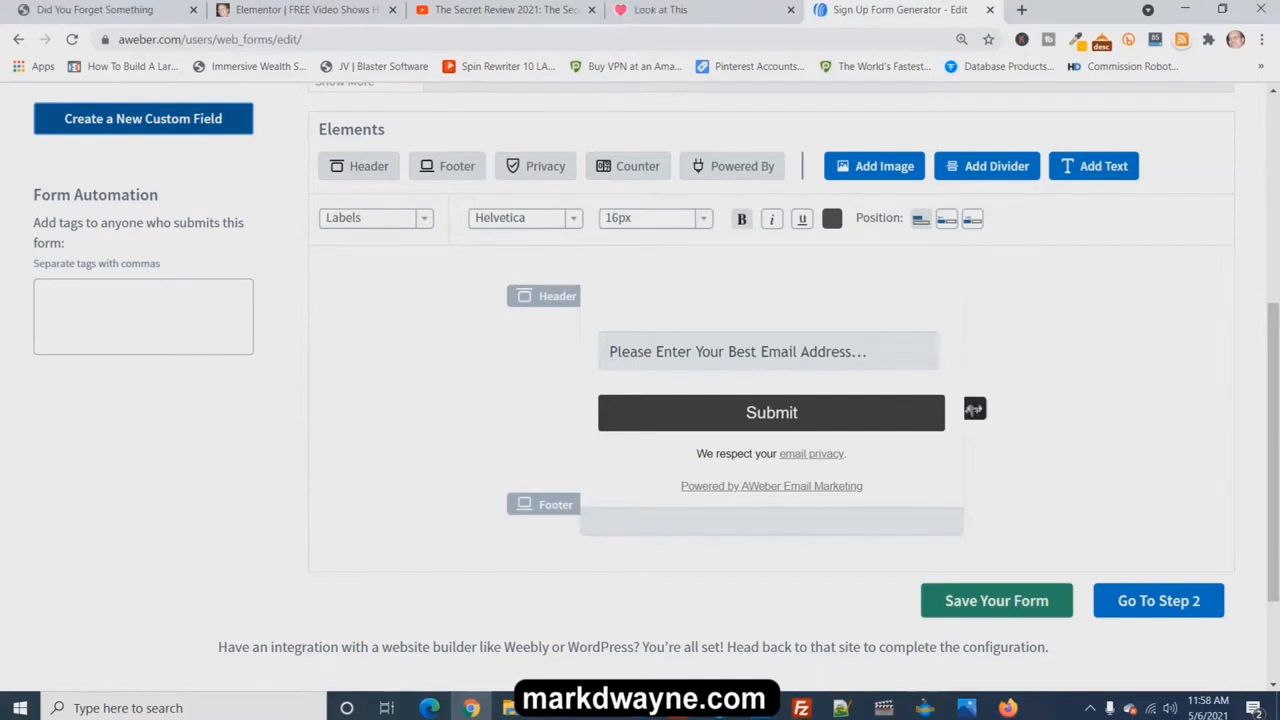
Widen the sign-up form and set the email input's font size to 24px
left_click_drag(975, 409, 1076, 407)
left_click(800, 354)
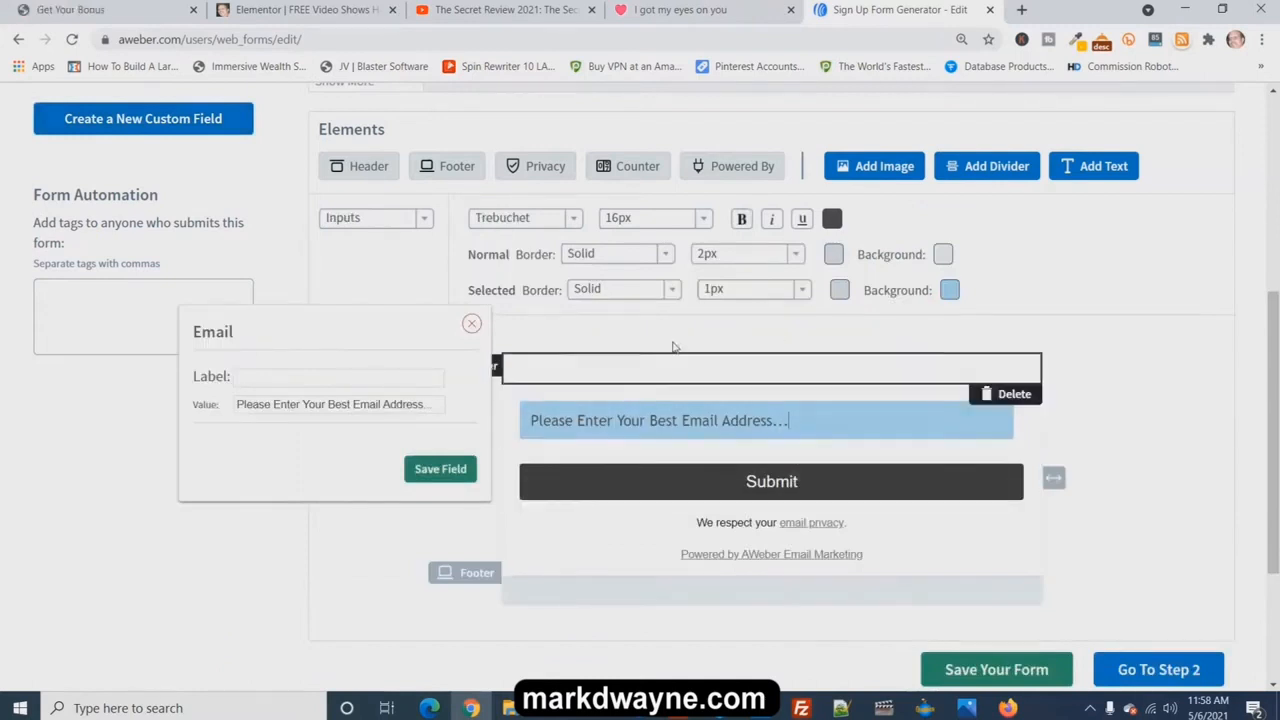
left_click(690, 220)
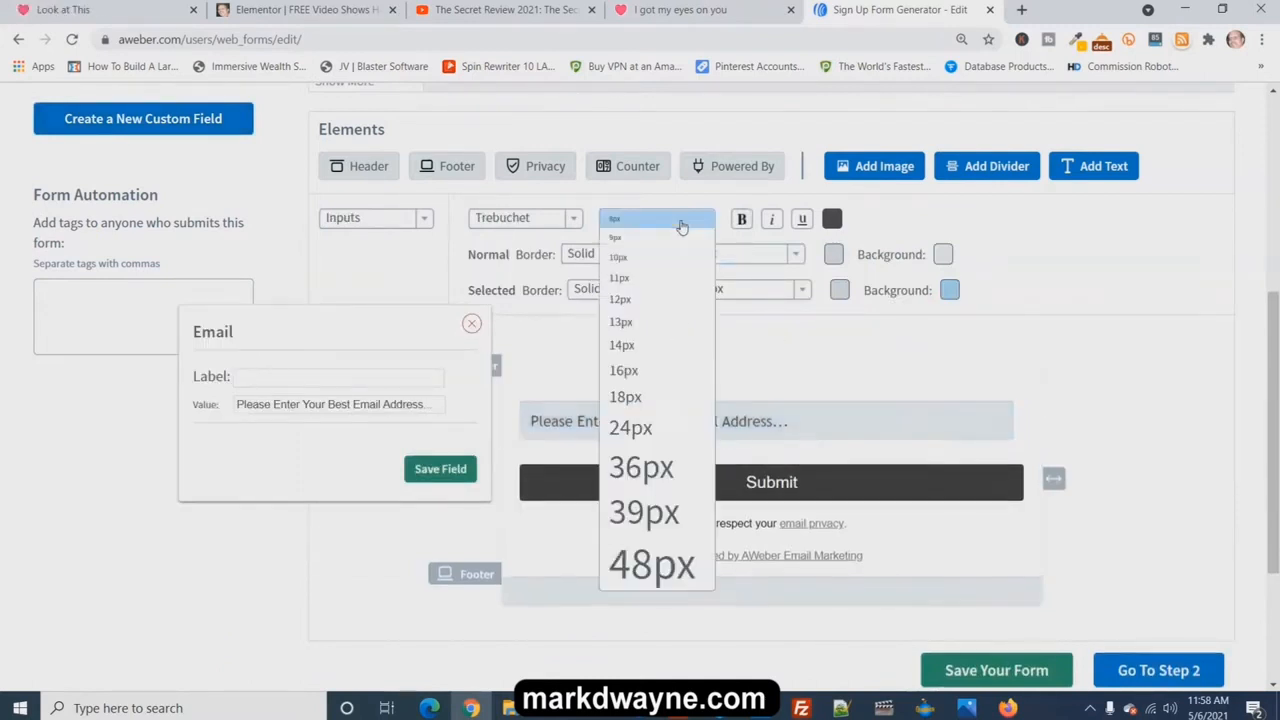
left_click(663, 428)
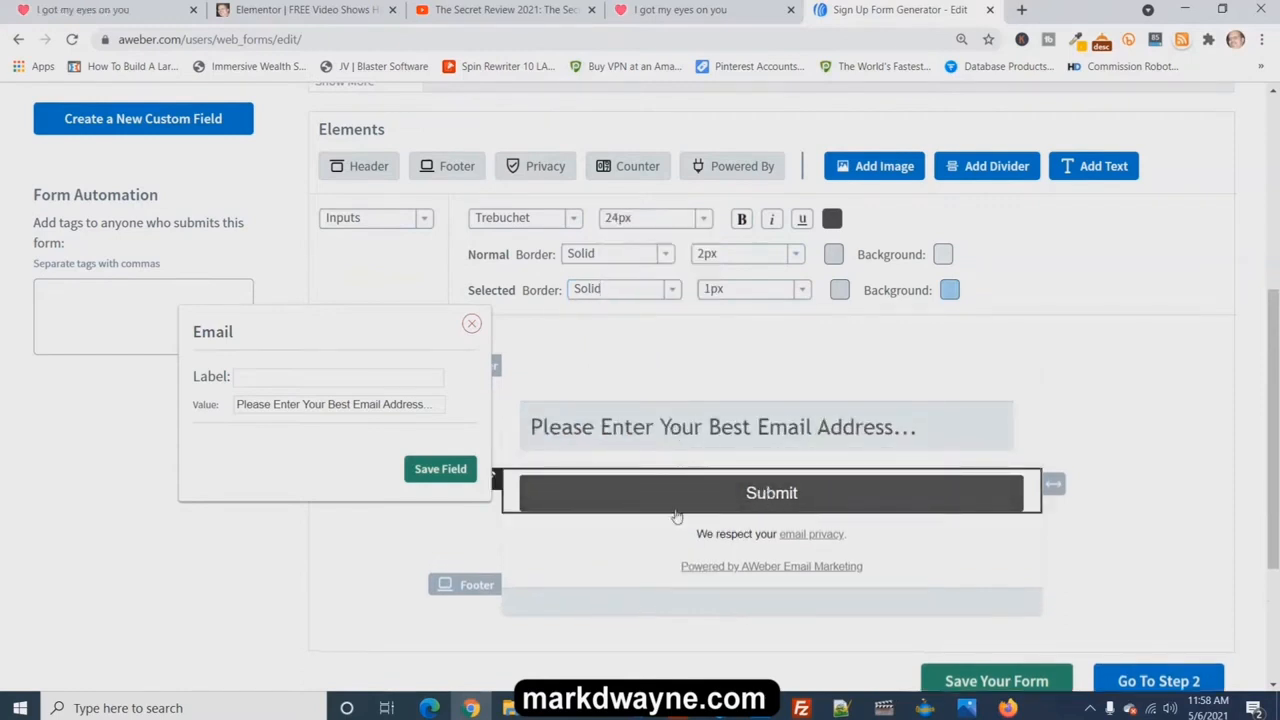
Change the submit button's text to "Gain Access Now!" and save the field
left_click(776, 500)
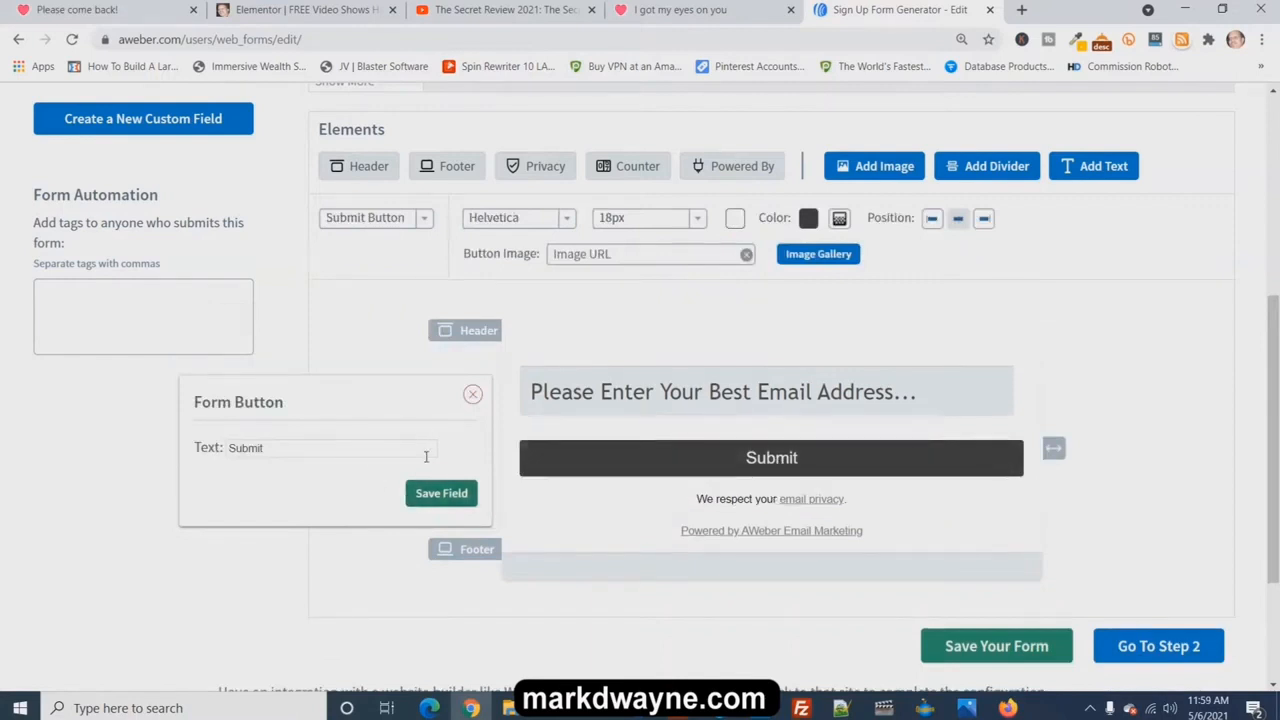
left_click(349, 446)
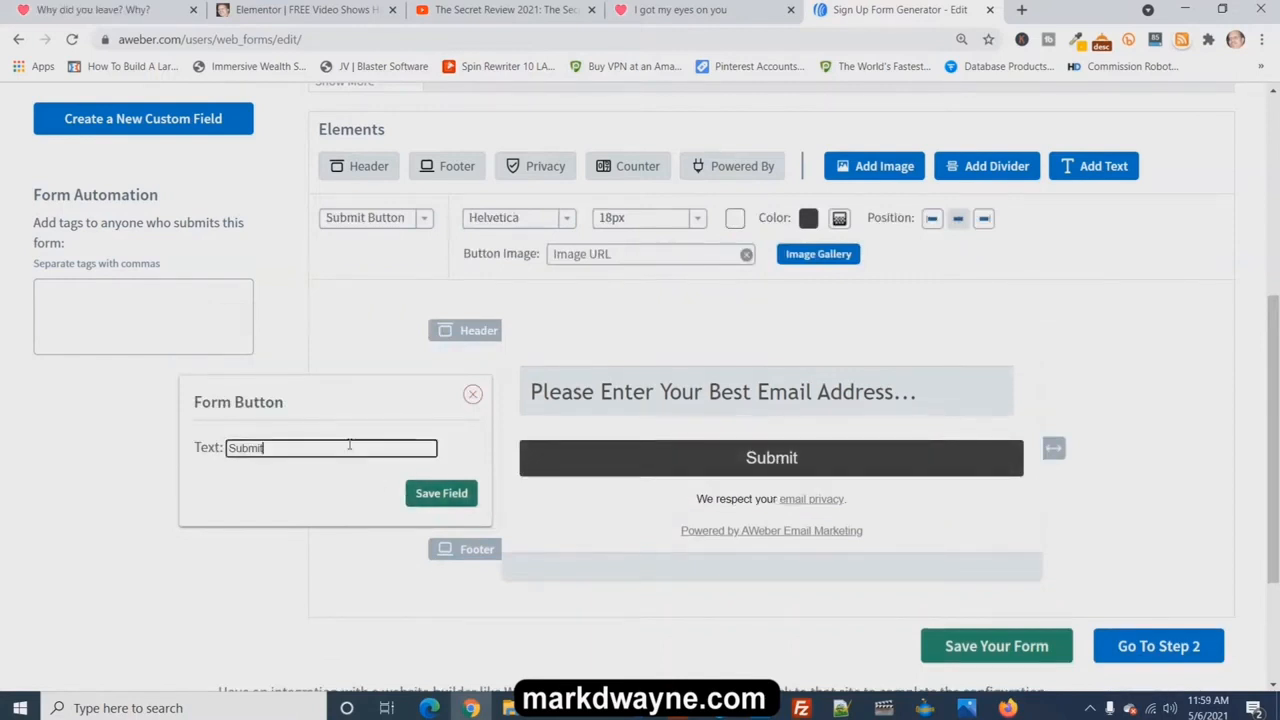
key("BackSpace")
key("BackSpace")
key("BackSpace")
key("BackSpace")
key("BackSpace")
key("BackSpace")
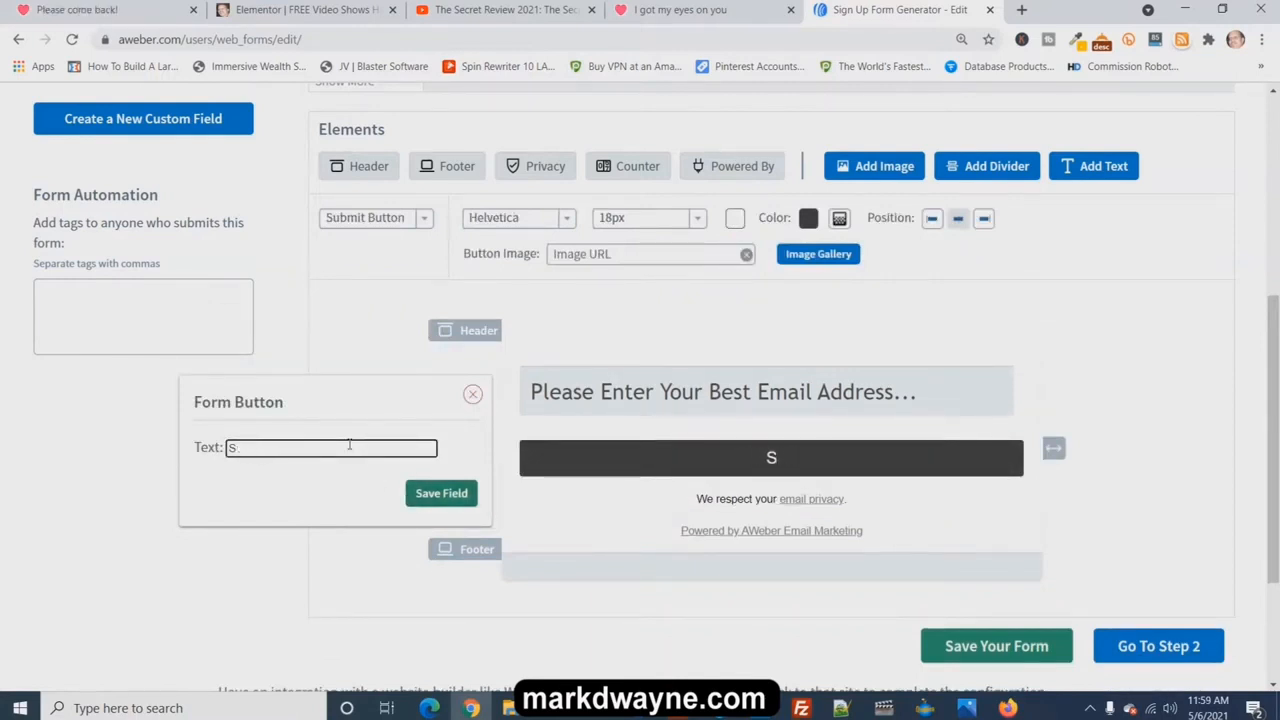
type("Gaim")
key("BackSpace")
type("n A")
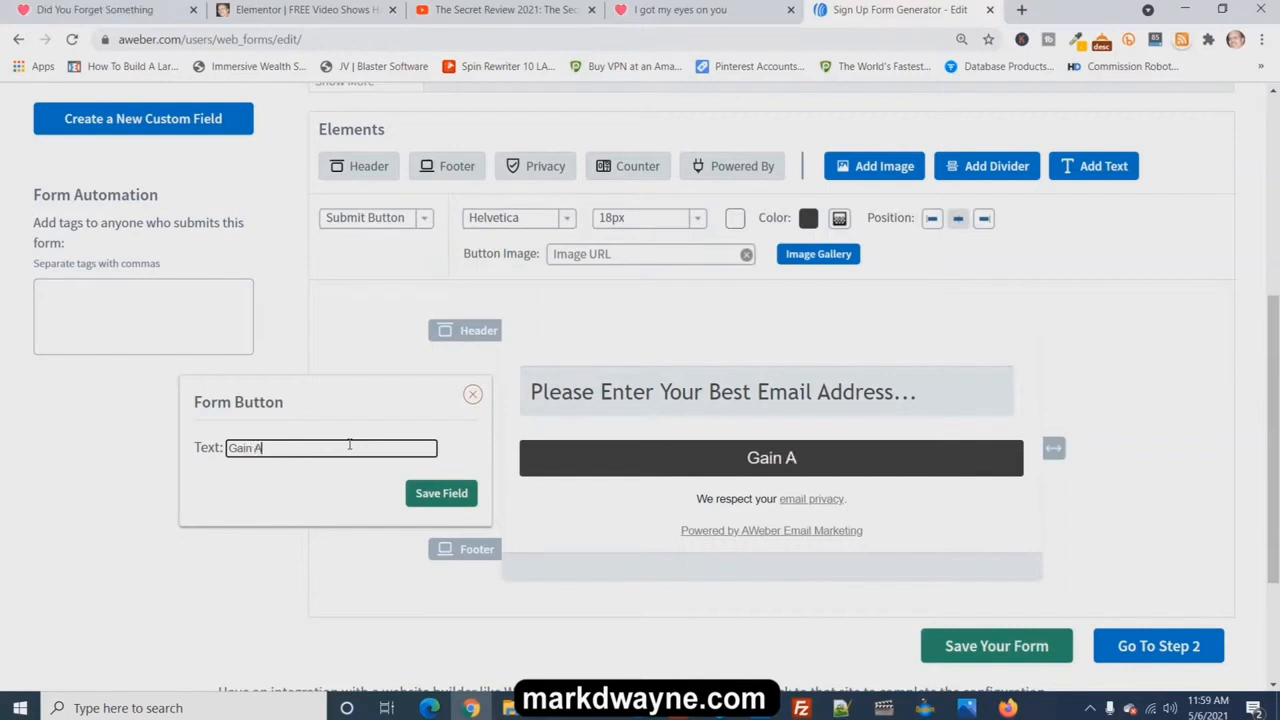
type("ccess Now!")
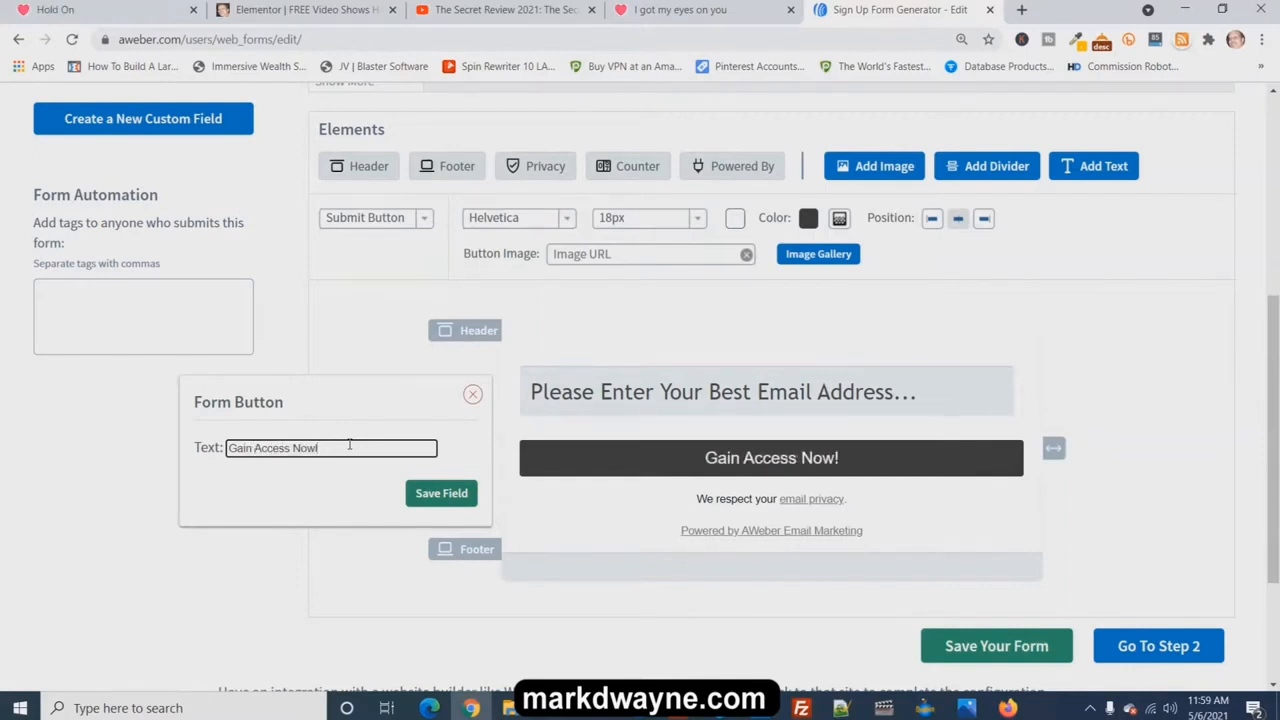
left_click(441, 493)
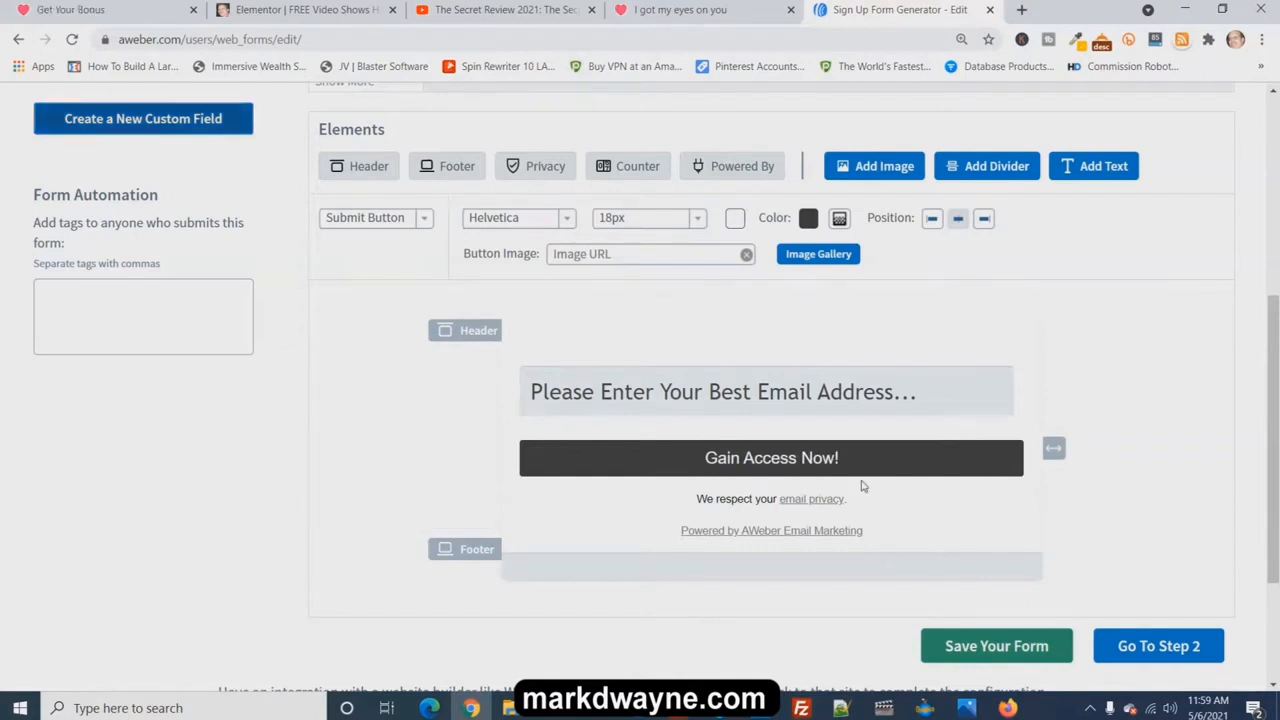
Set the submit button's font size to 24px and save the field
left_click(909, 469)
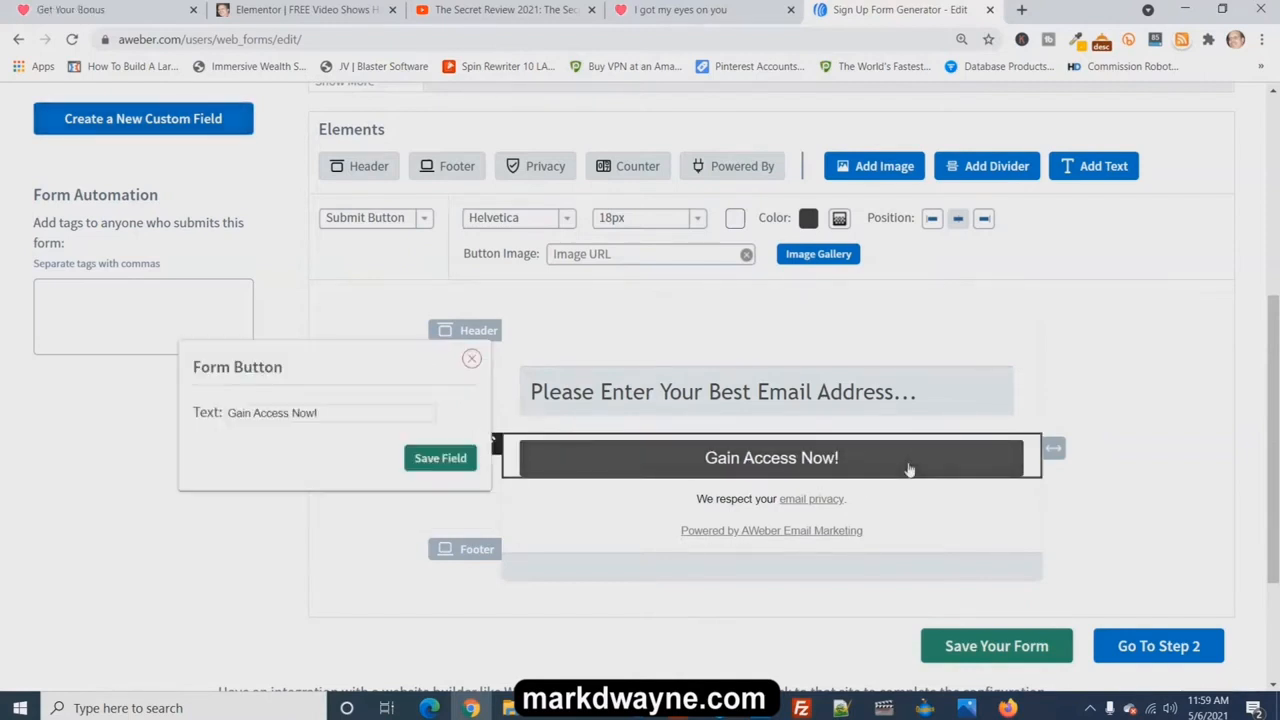
left_click(686, 220)
left_click(624, 428)
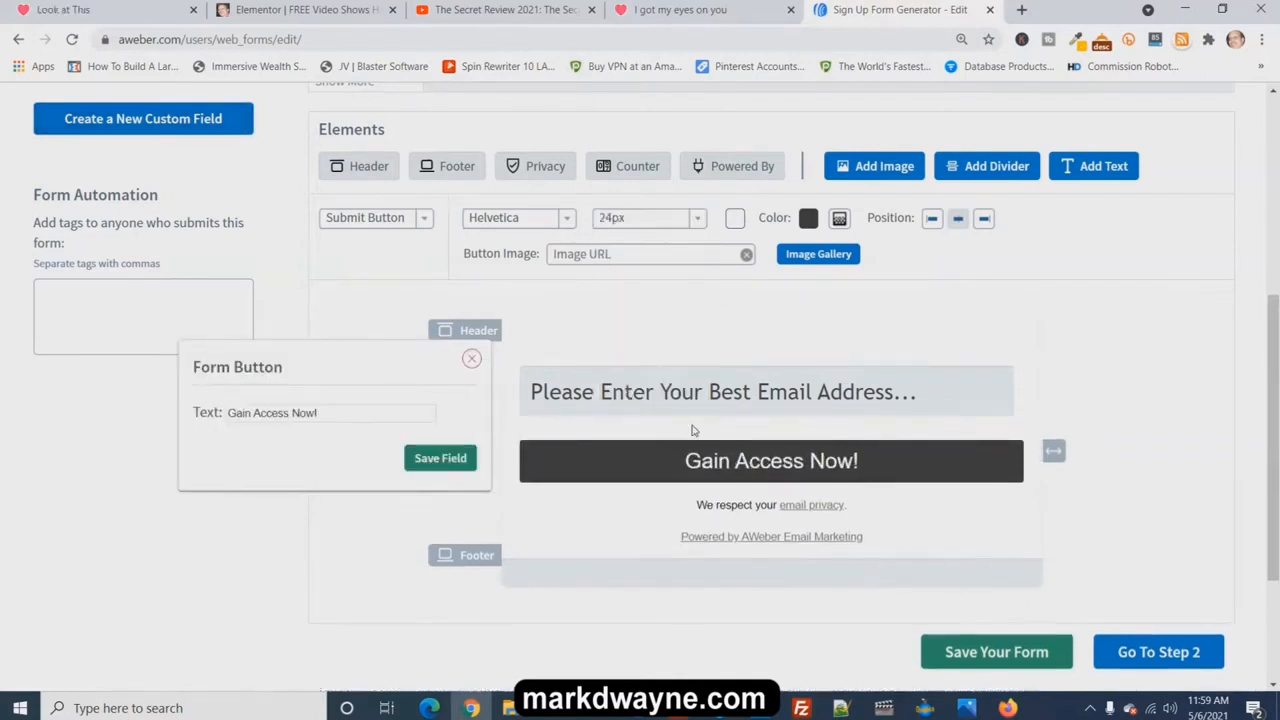
left_click(437, 465)
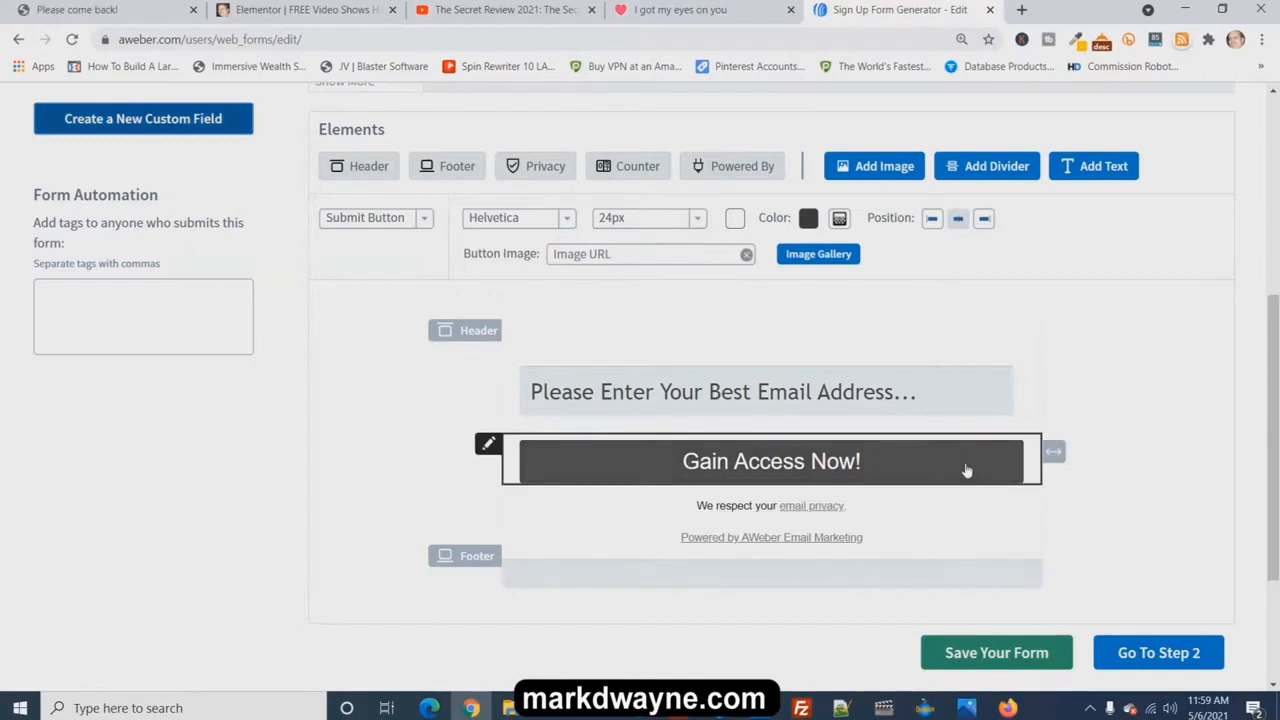
Change the submit button's background color to dark green 276b0a and apply it
left_click(808, 219)
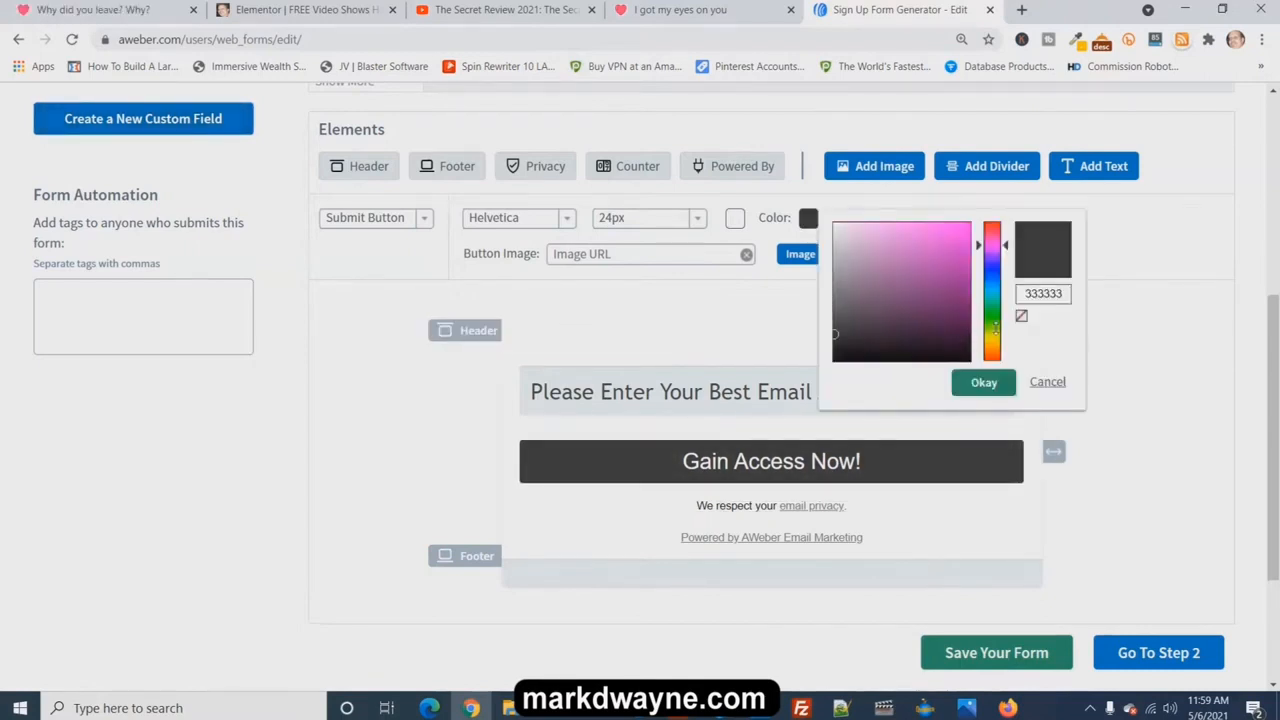
left_click(995, 327)
left_click_drag(952, 307, 954, 305)
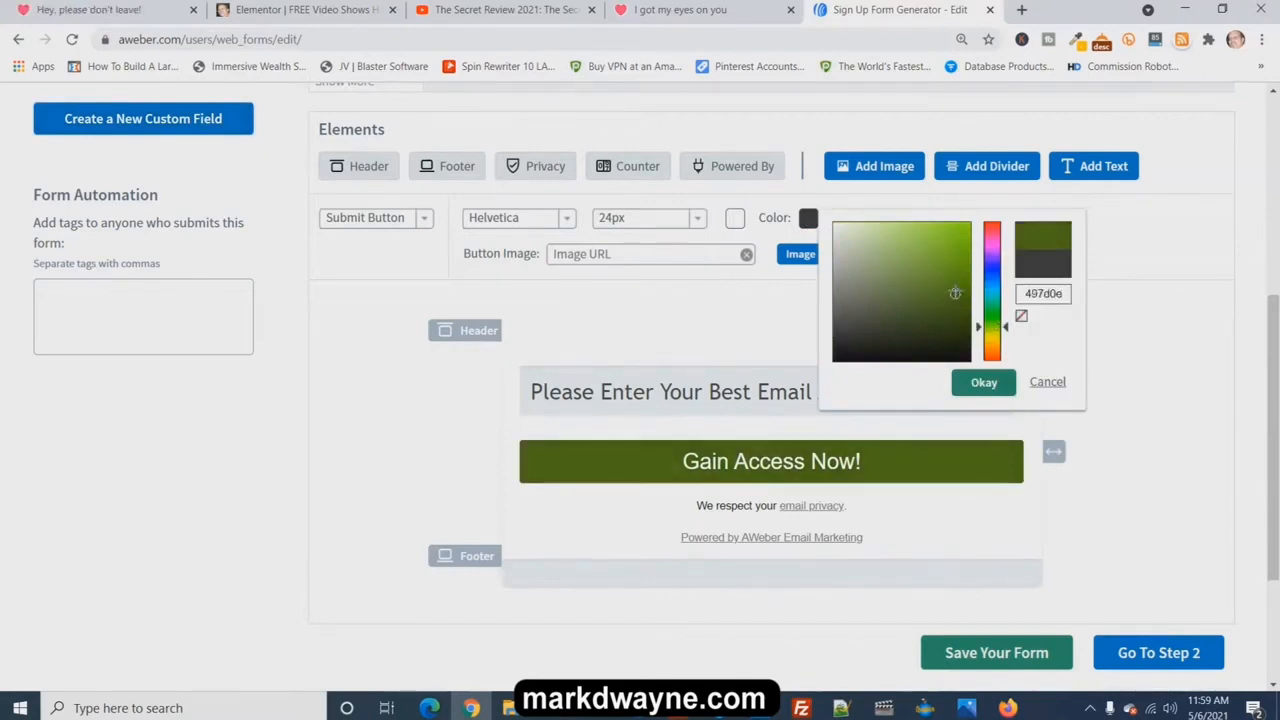
left_click_drag(988, 326, 988, 334)
mouse_move(955, 292)
left_mouse_down()
mouse_move(866, 274)
mouse_move(957, 303)
left_mouse_up()
left_click(999, 320)
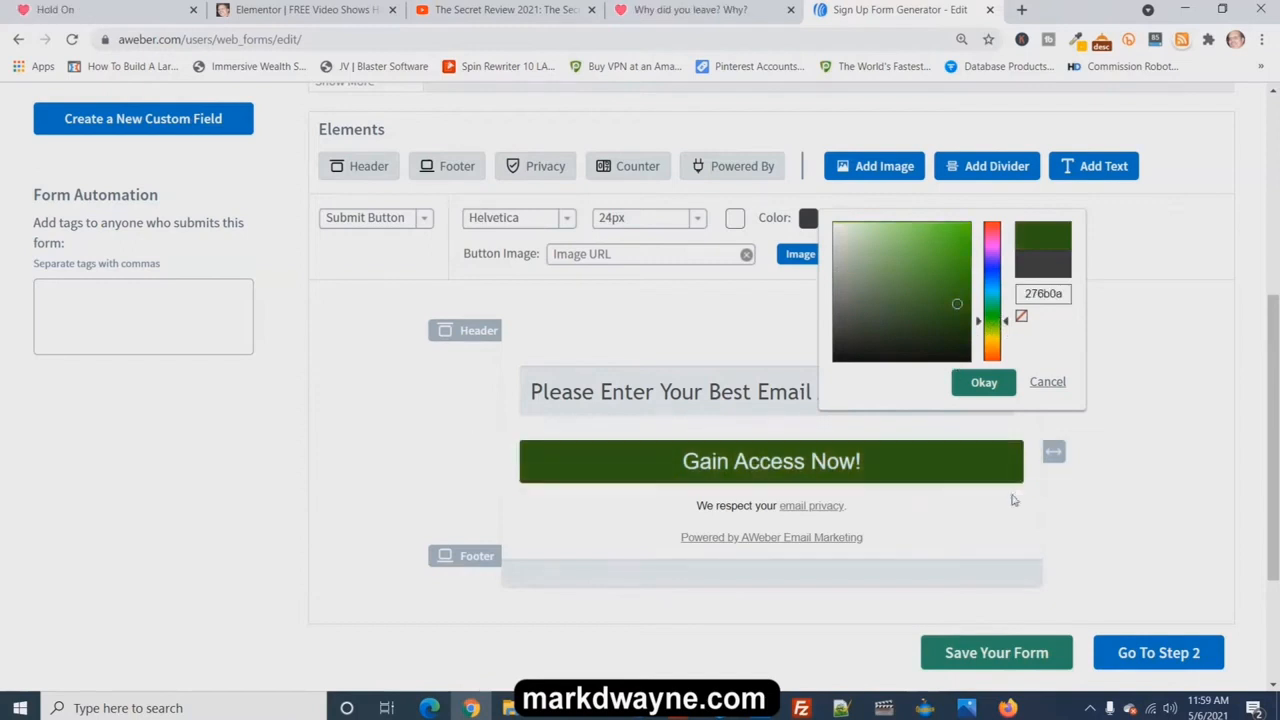
mouse_move(1033, 545)
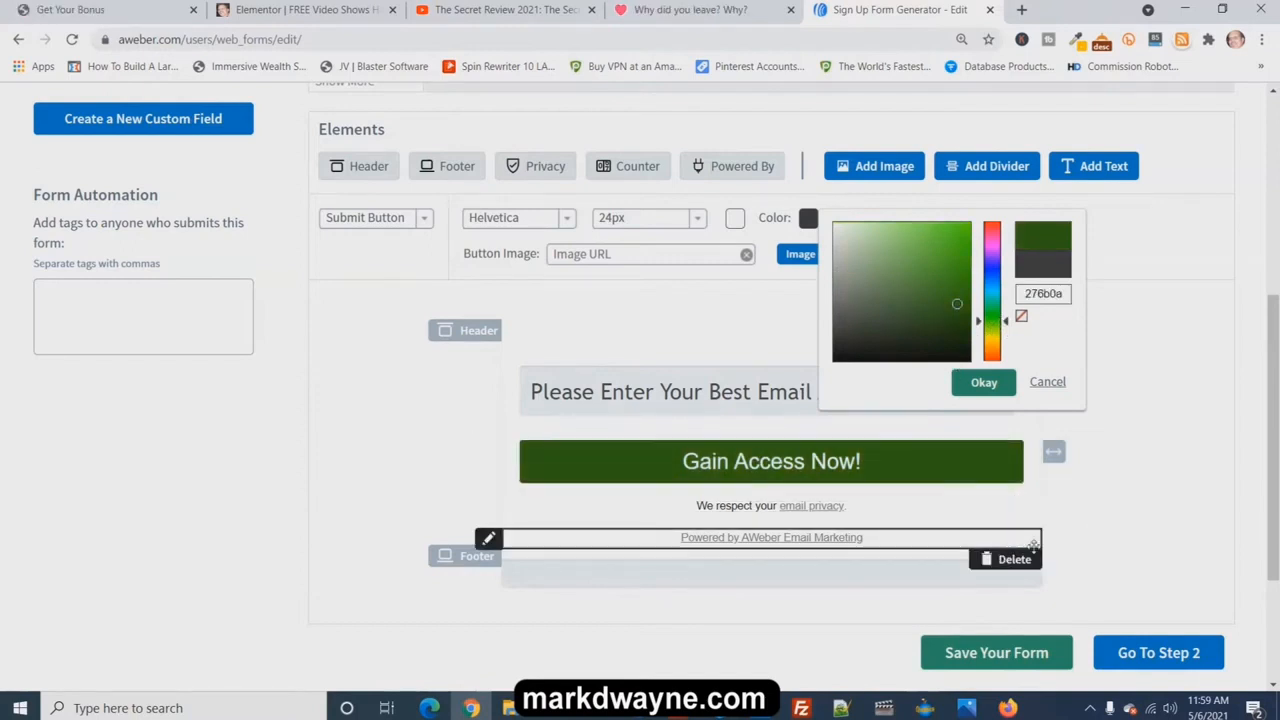
left_click(1003, 390)
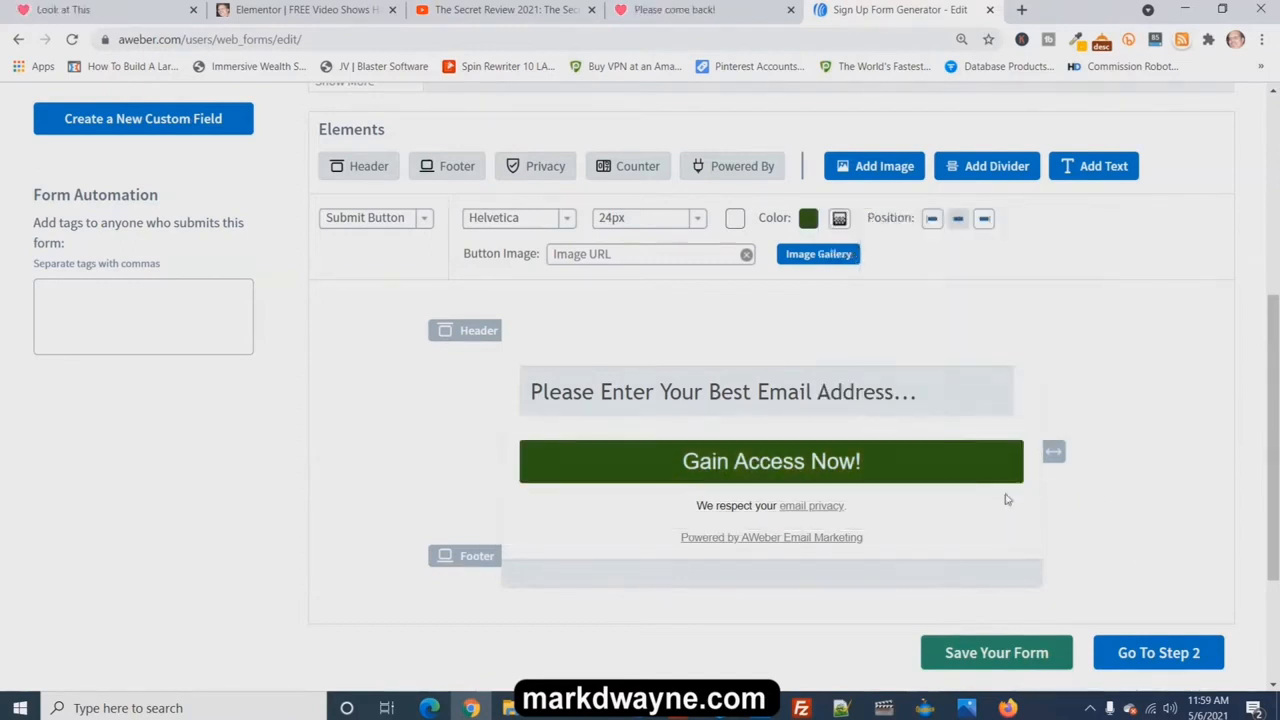
Delete the "Powered by AWeber Email Marketing" line, the footer and the header from the form, and save the form
mouse_move(884, 537)
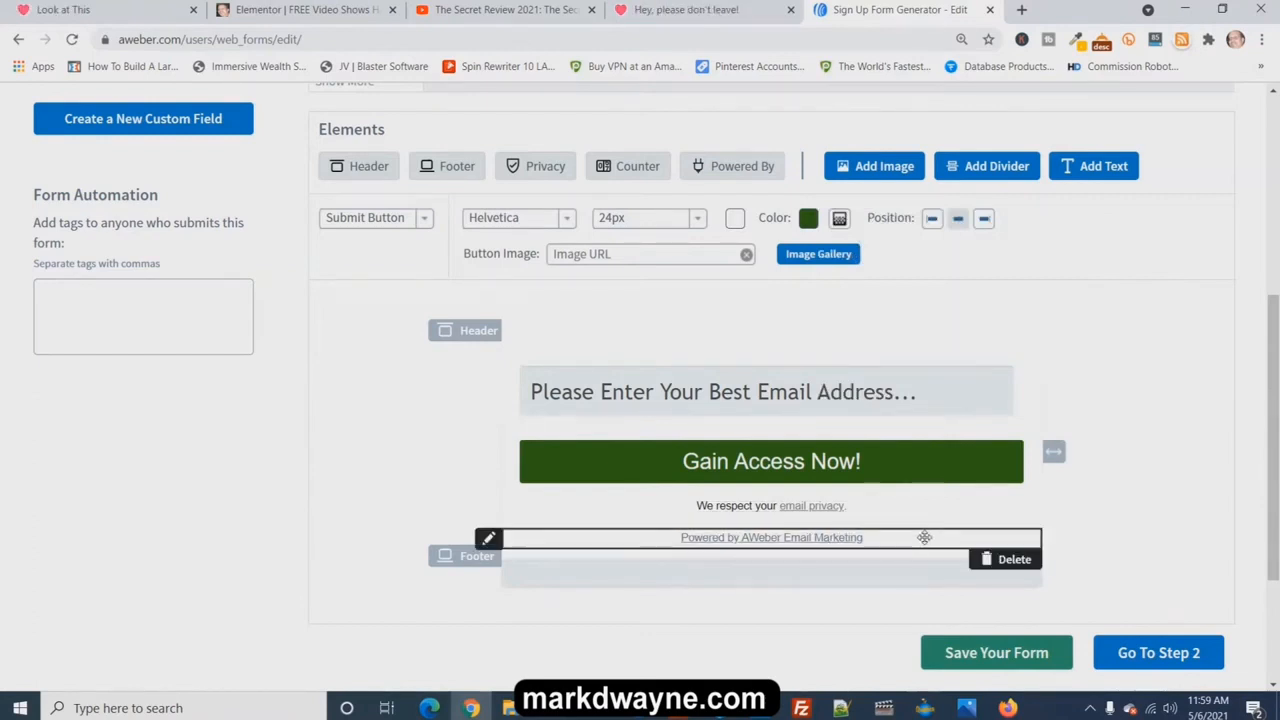
left_click(1006, 557)
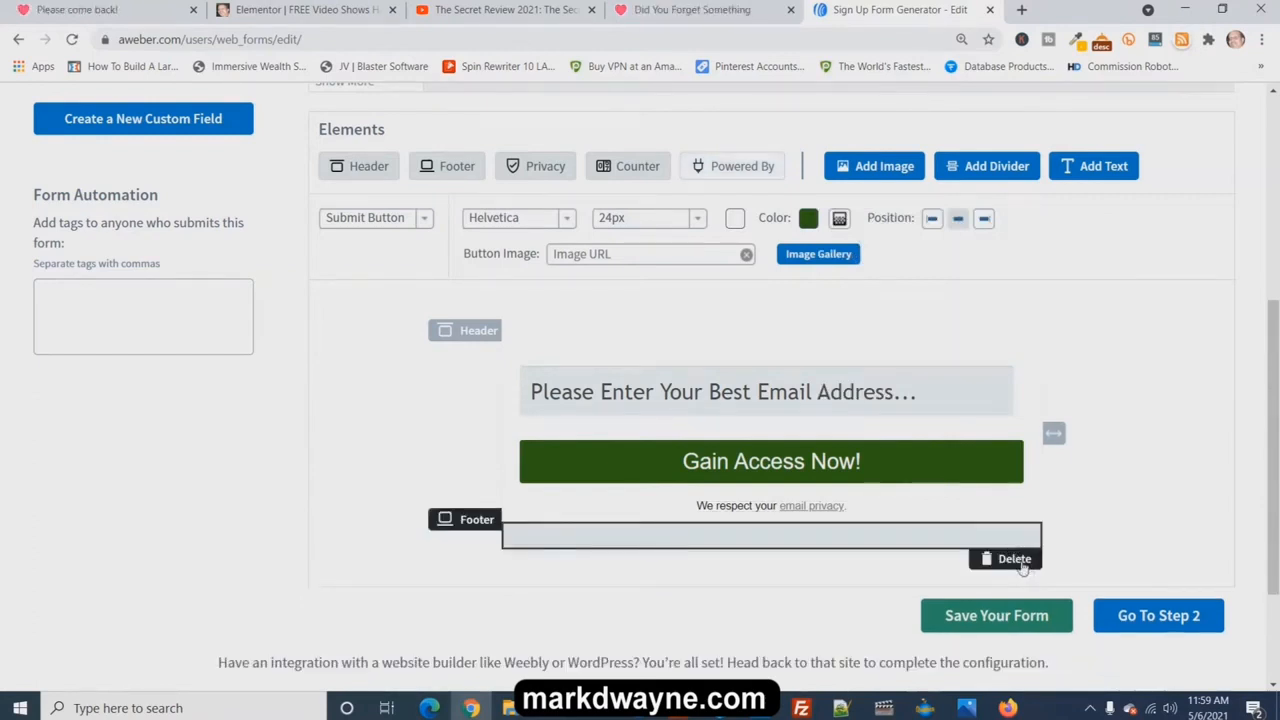
left_click(1016, 560)
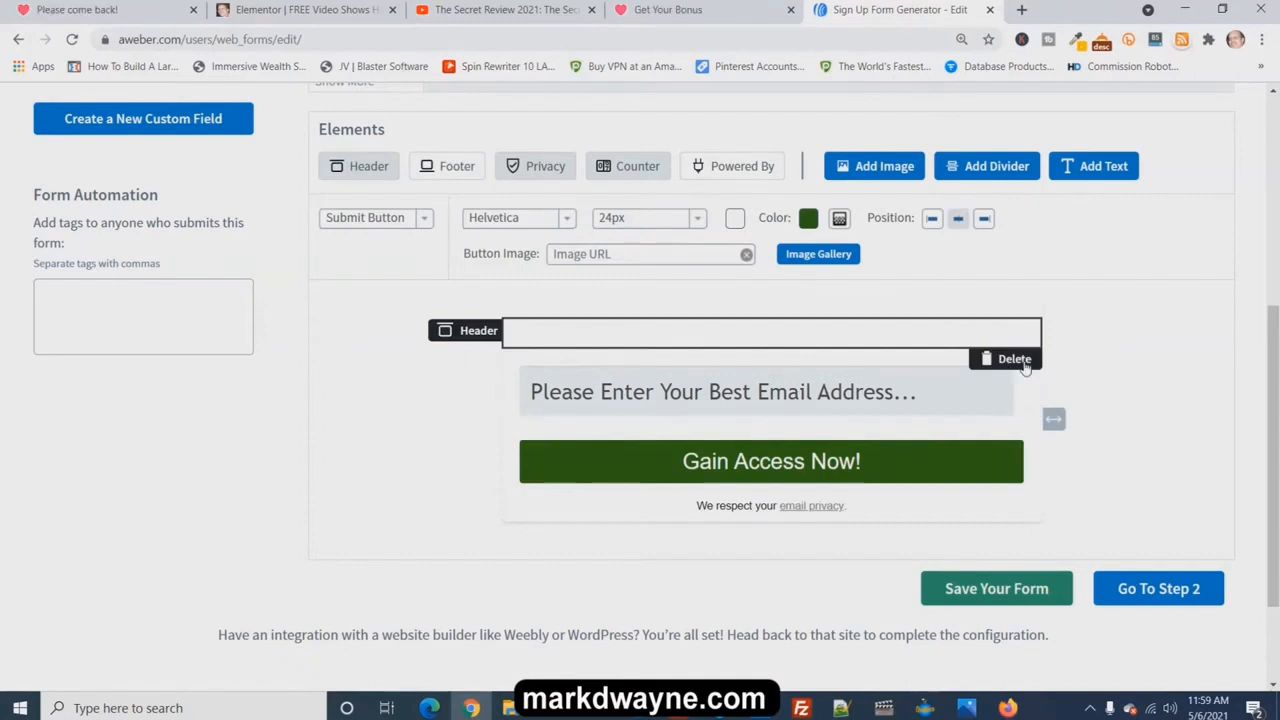
left_click(1014, 359)
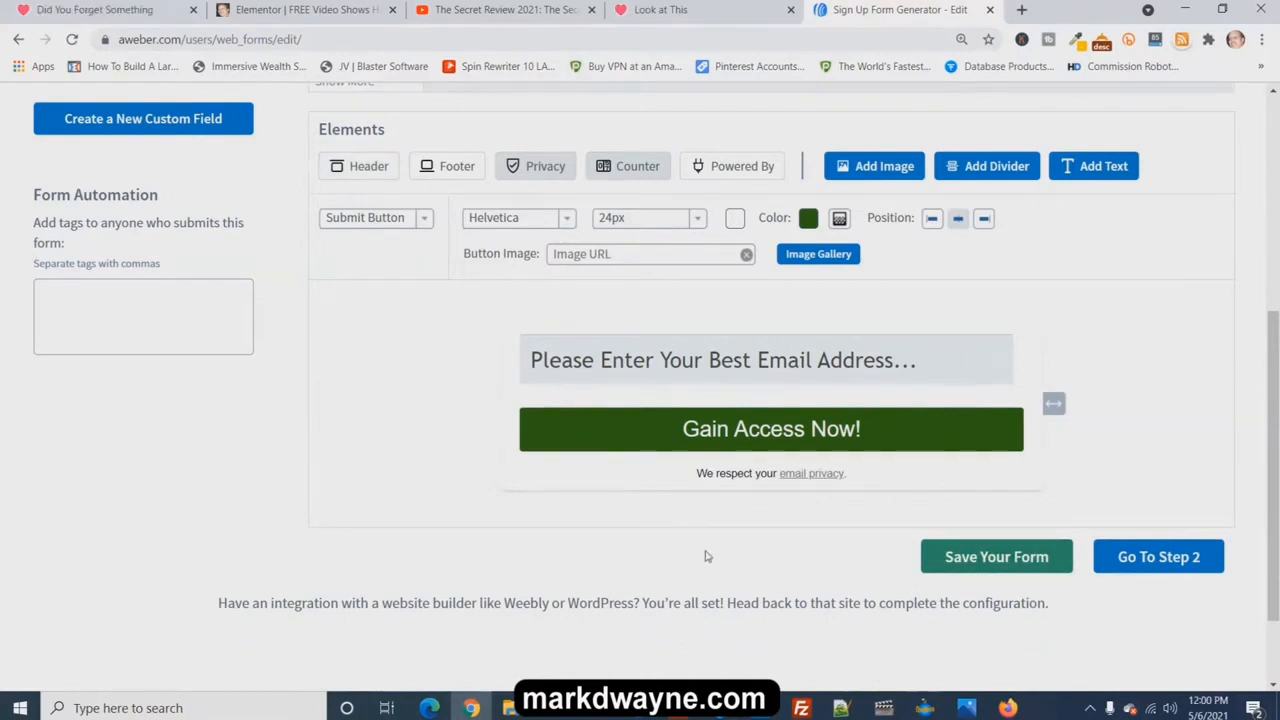
left_click(967, 563)
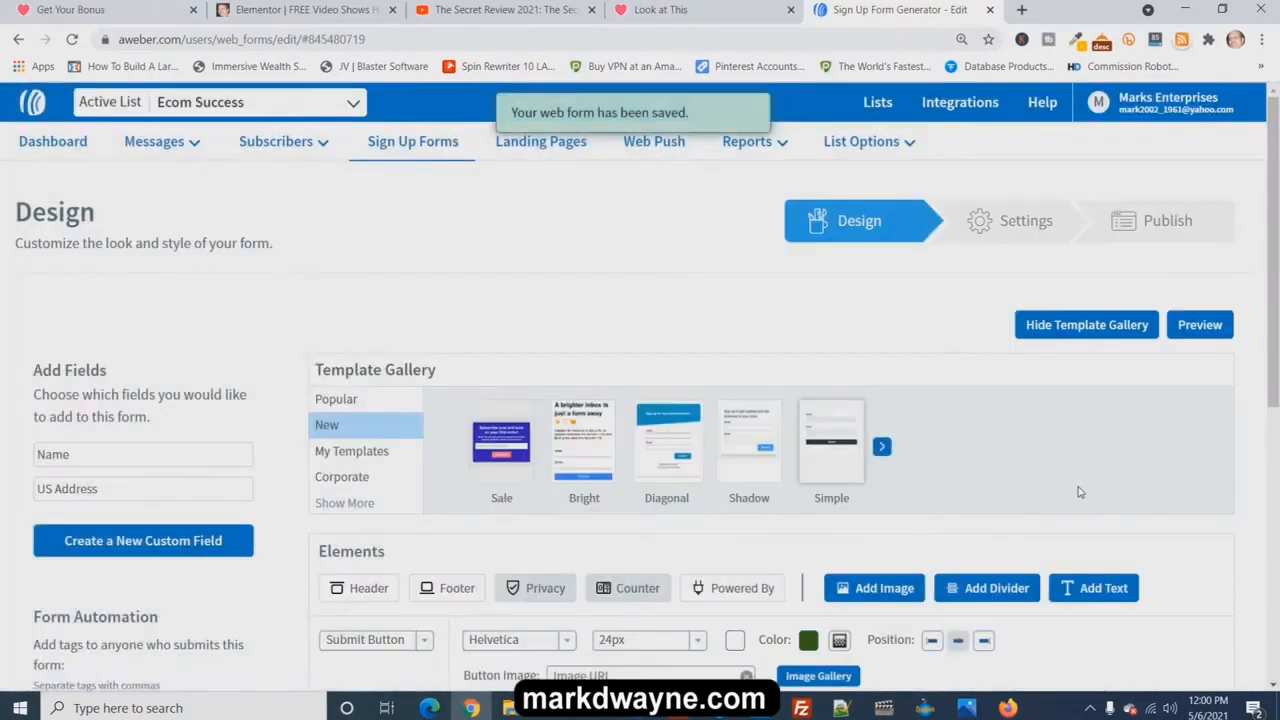
Proceed to the form's settings and rename the form "The Secret Opt-Test"
scroll(1090, 490, "down", 5)
left_click(1147, 563)
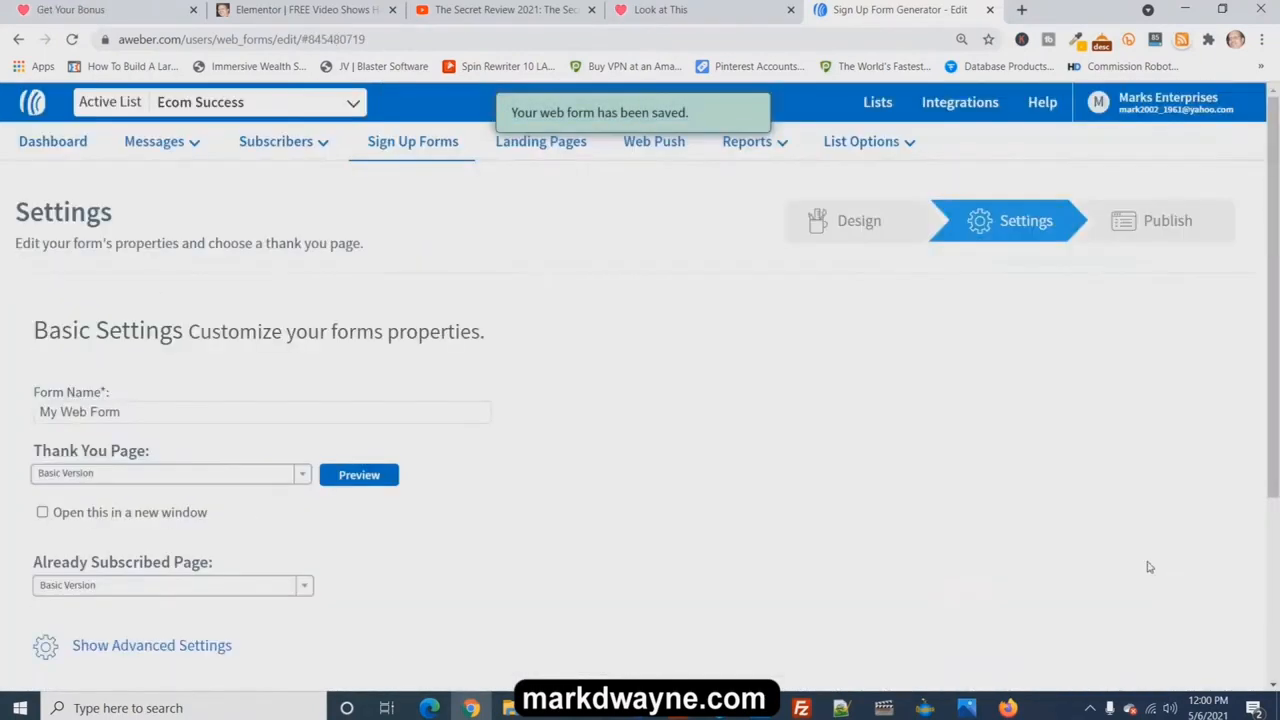
left_click(136, 415)
left_click_drag(134, 415, 3, 414)
key("BackSpace")
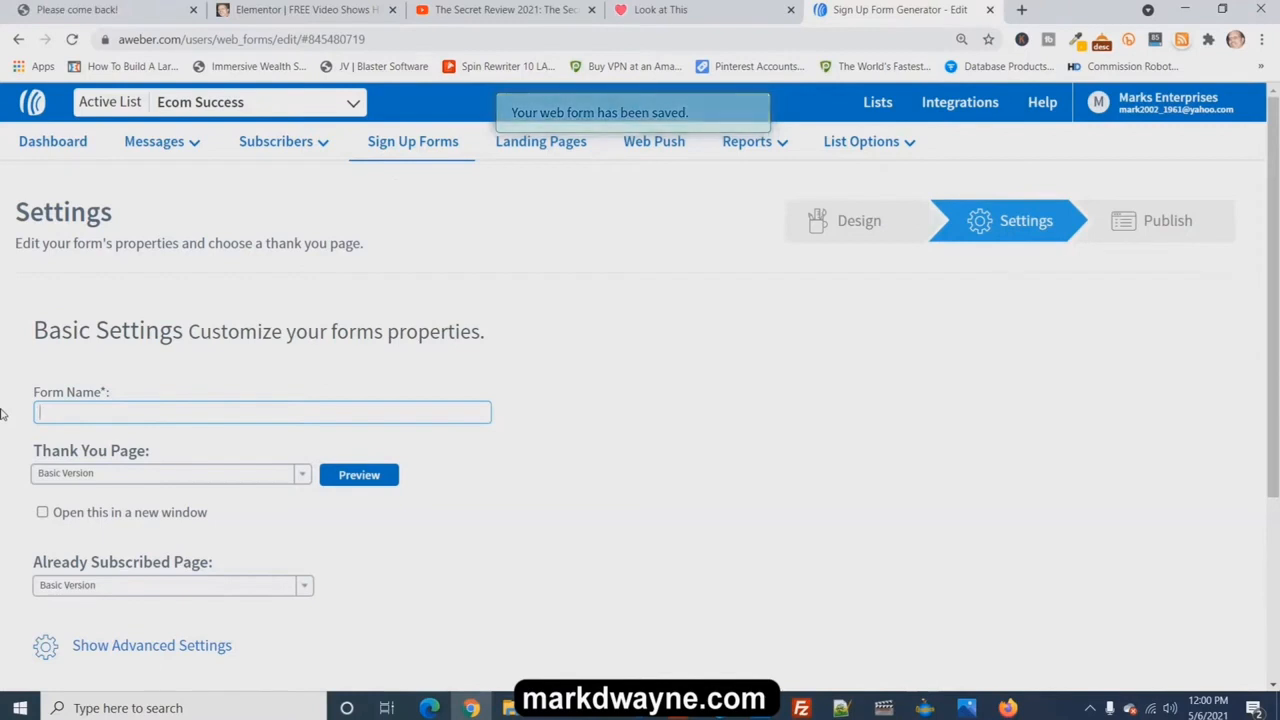
type("The")
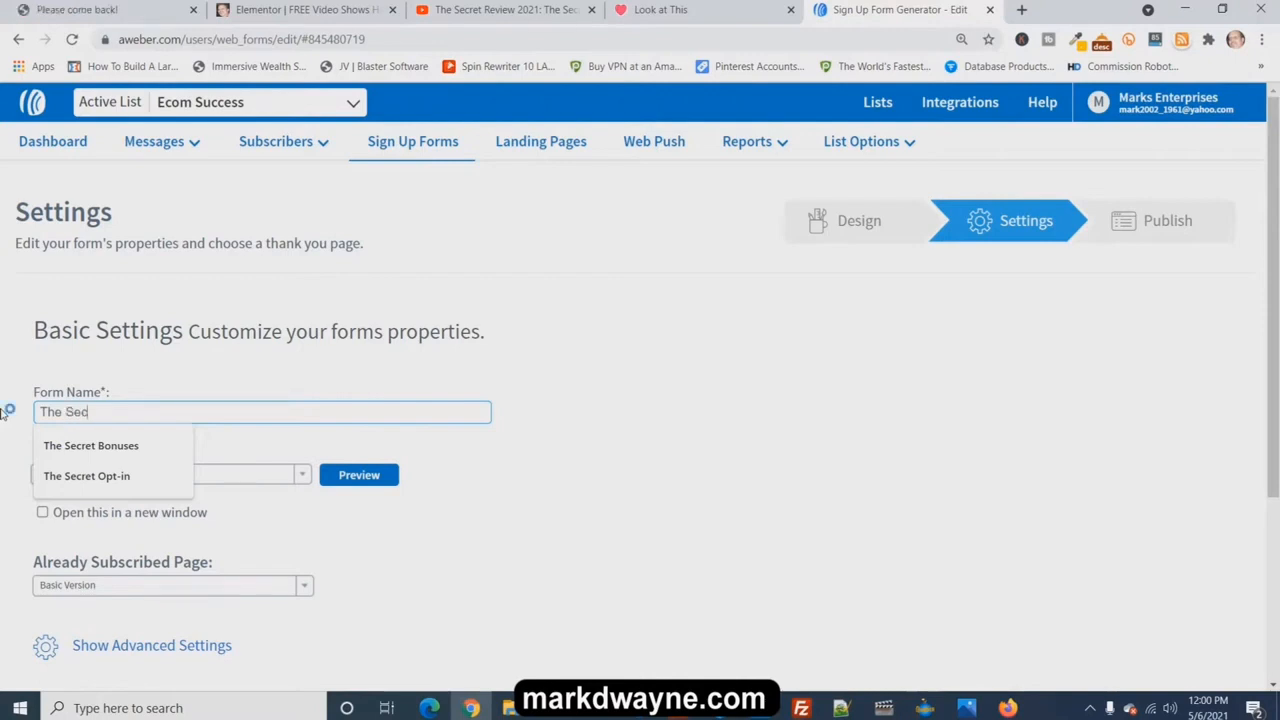
type(" Secret Op")
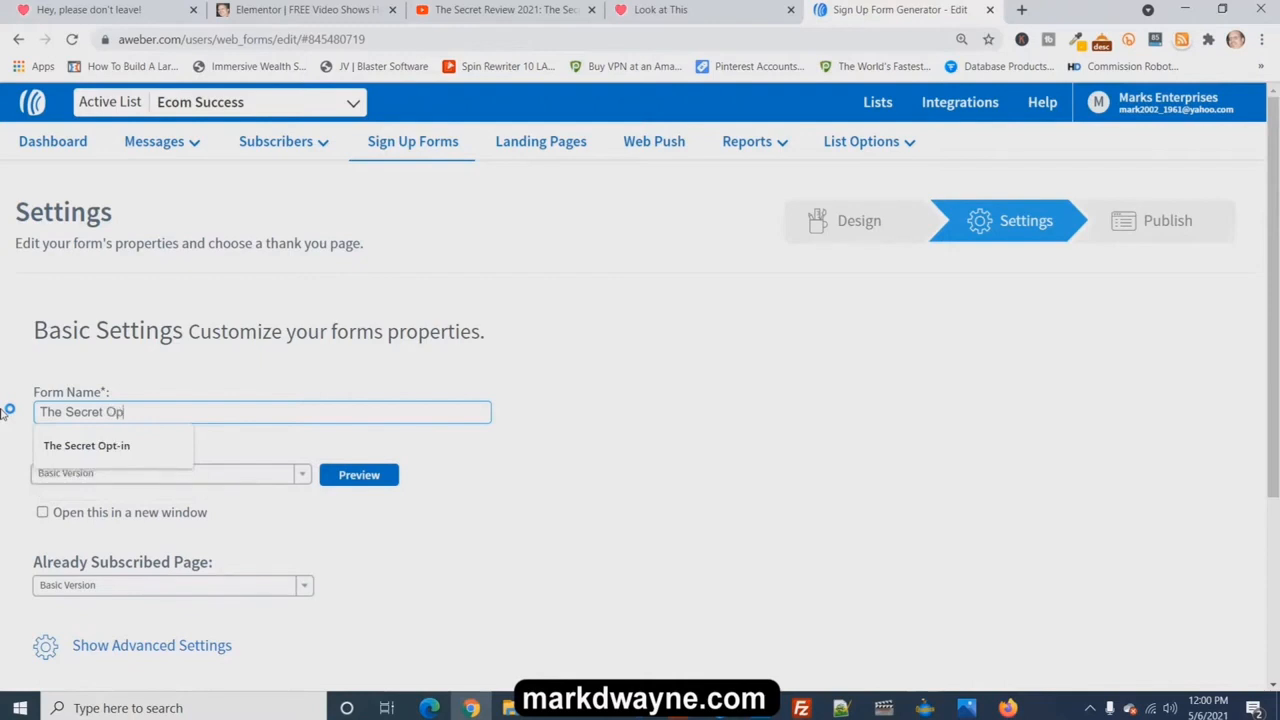
type("t")
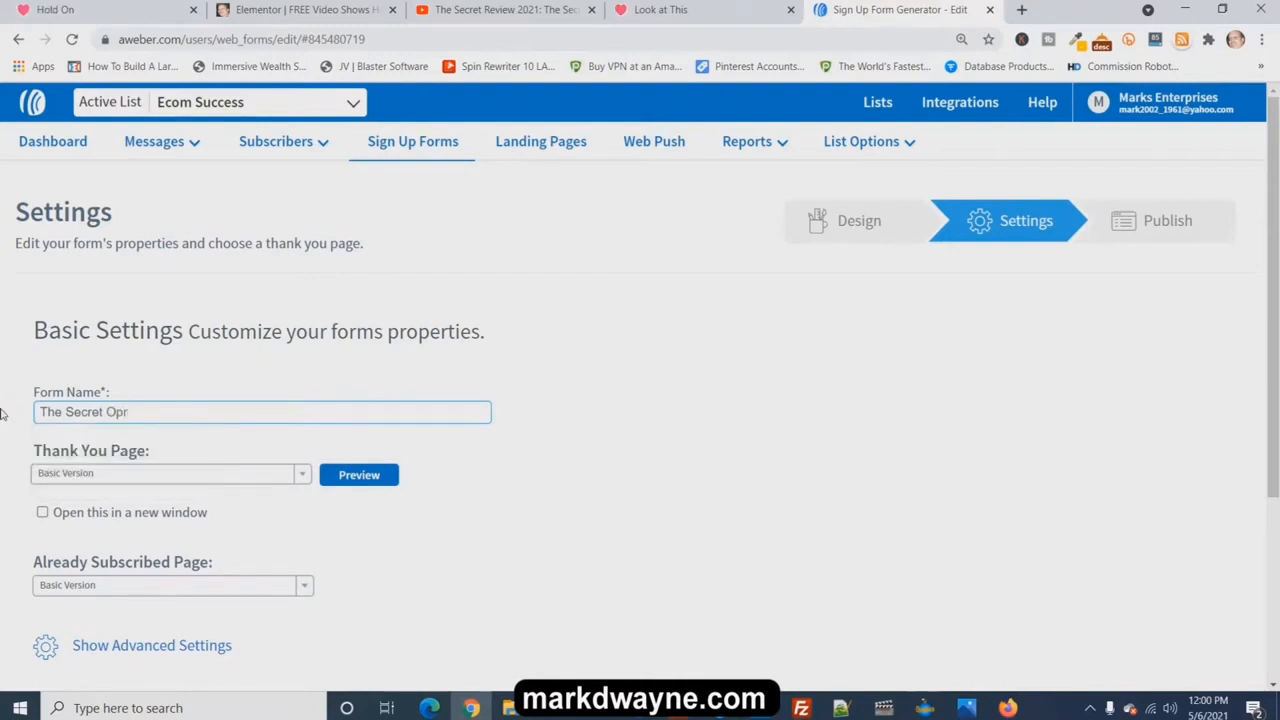
key("BackSpace")
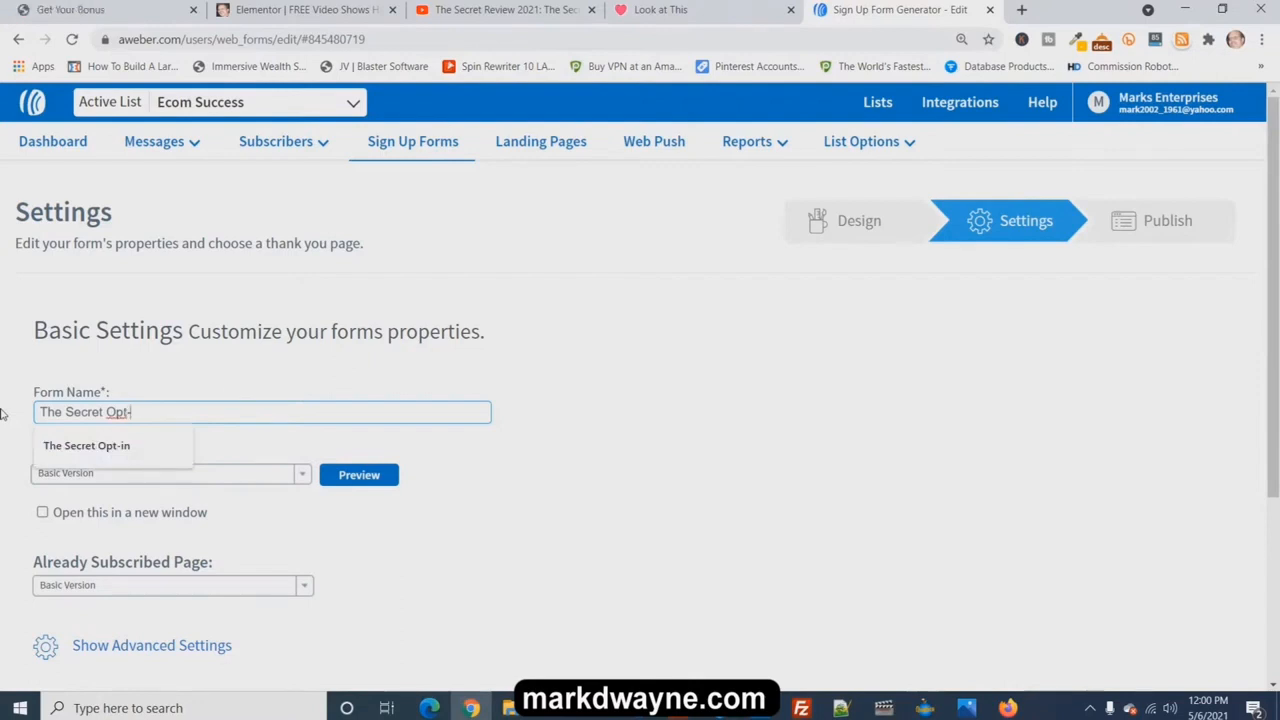
type("Test")
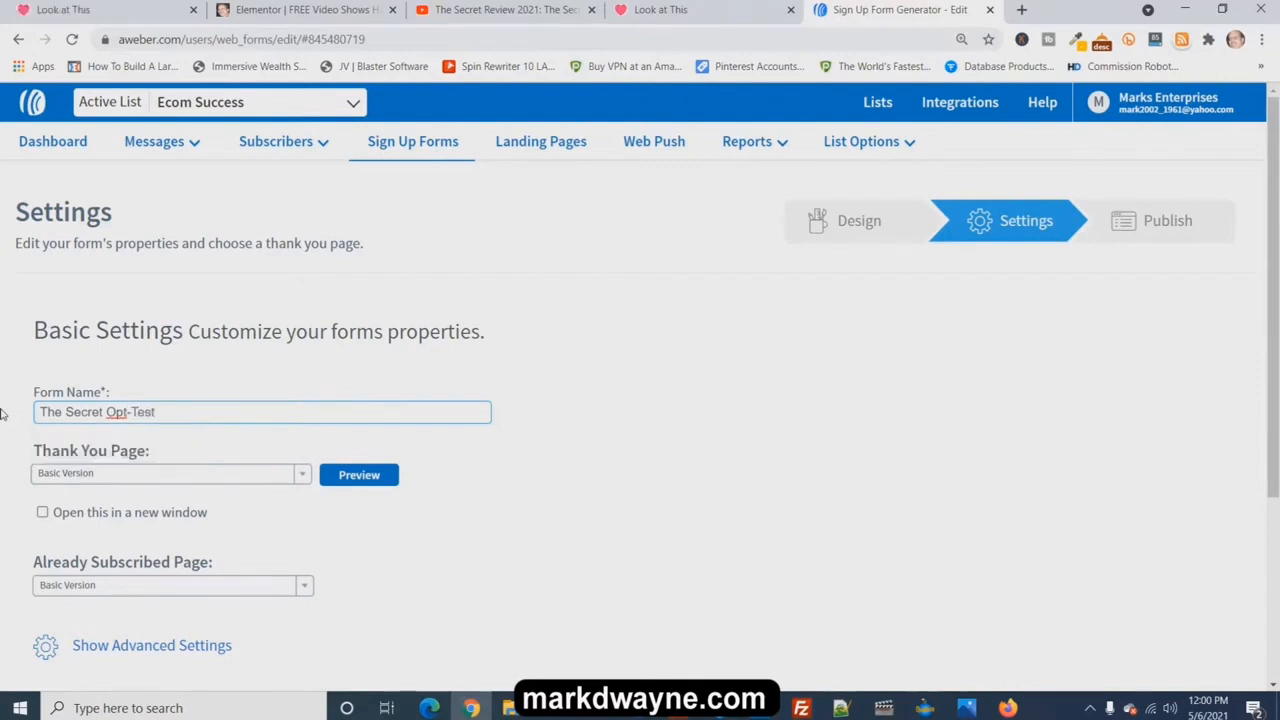
left_click(222, 435)
Set the Thank You Page to Custom Page and copy the web address of the open Secret Demo Review bonus page
left_click(220, 484)
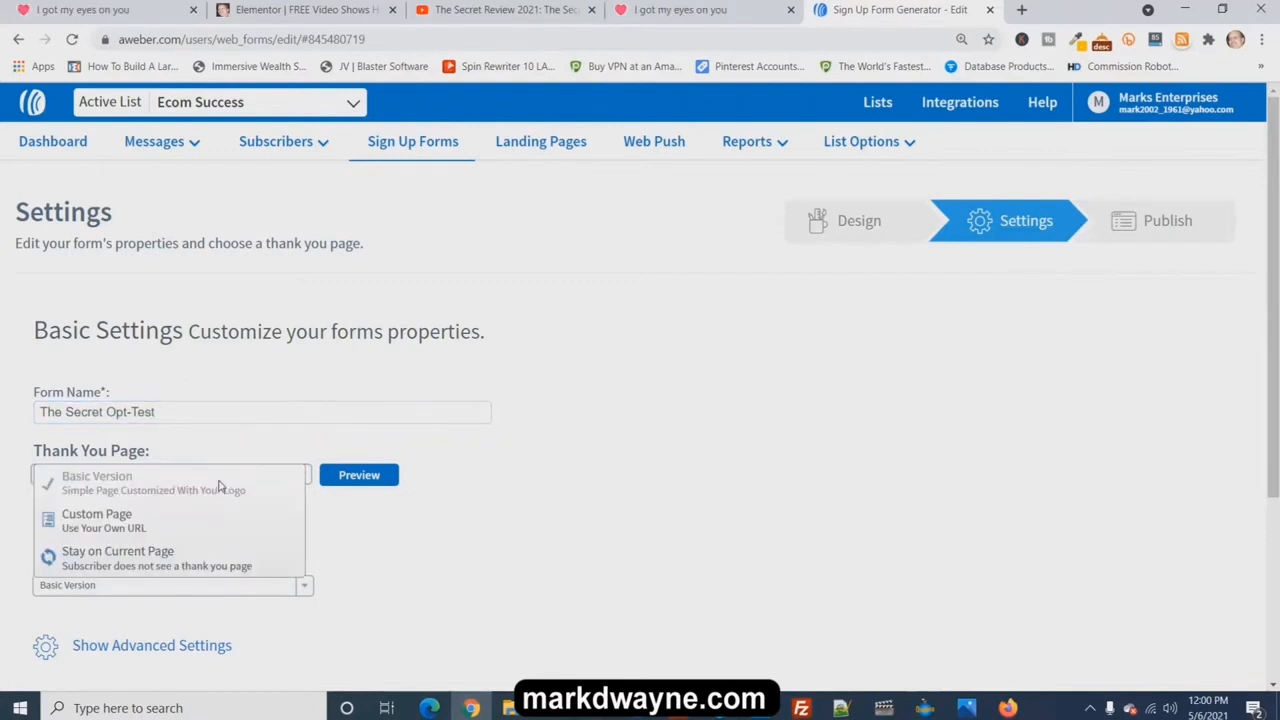
left_click(168, 528)
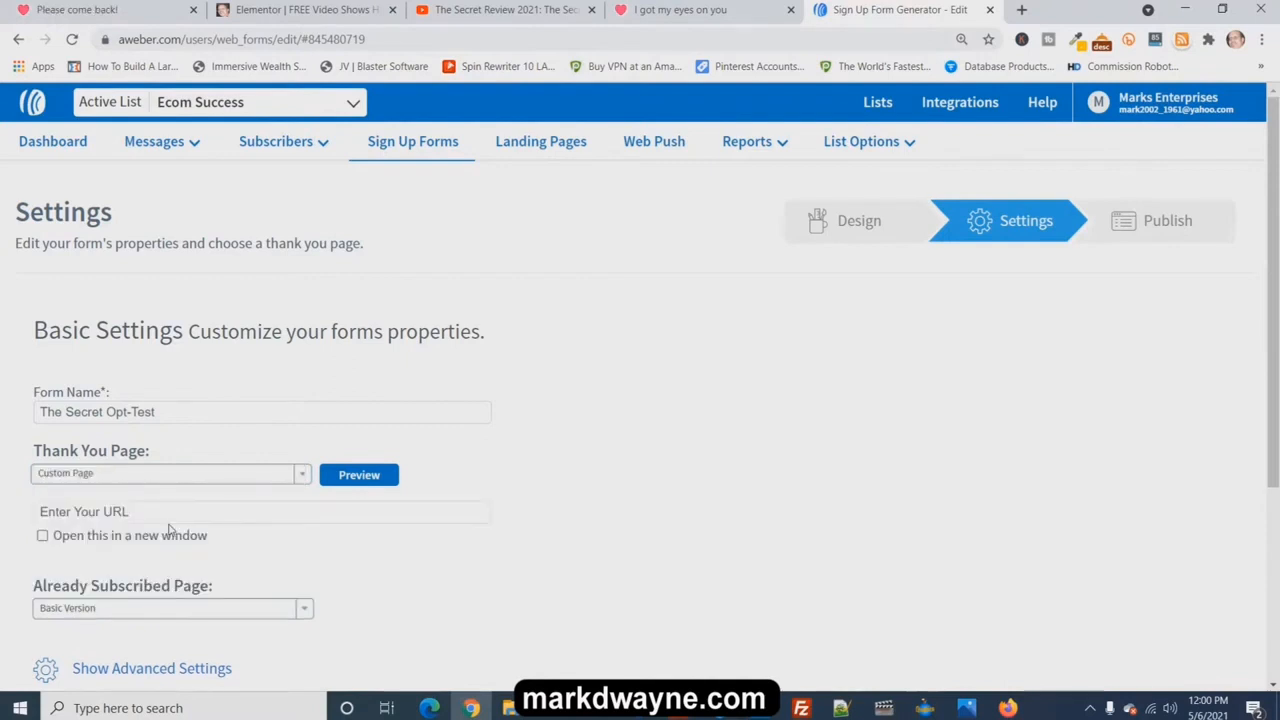
left_click(672, 14)
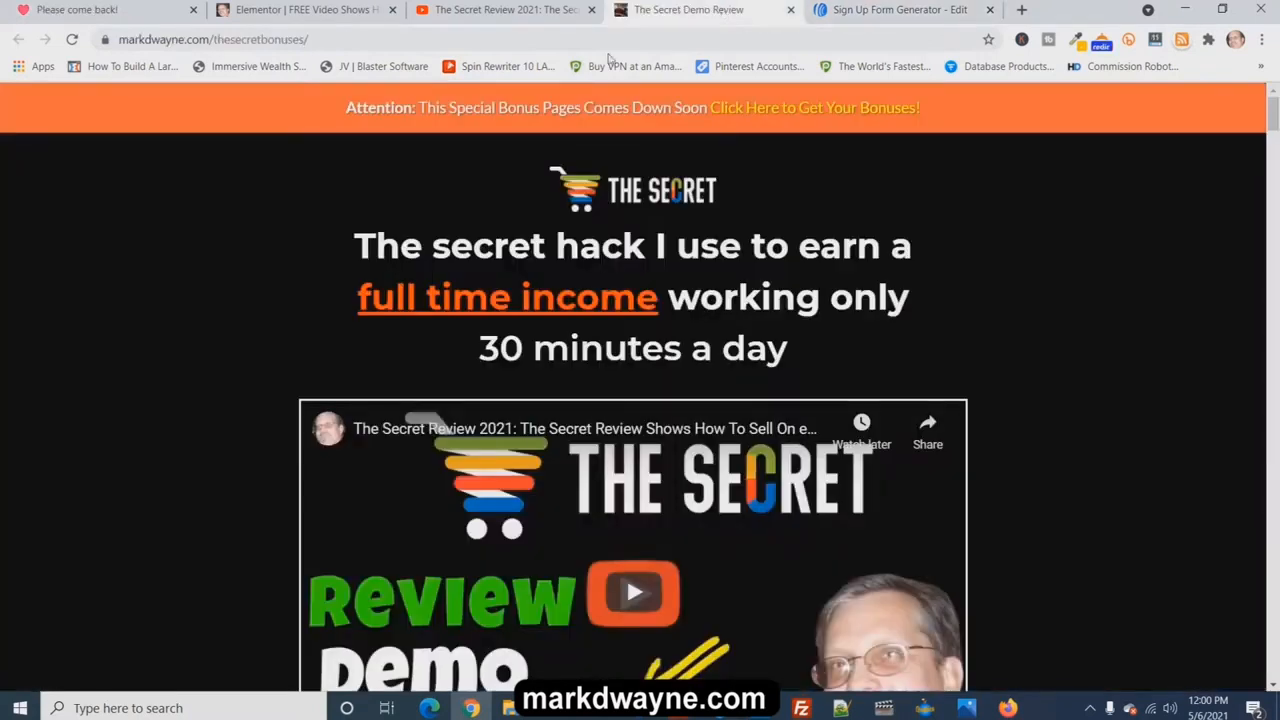
left_click(410, 40)
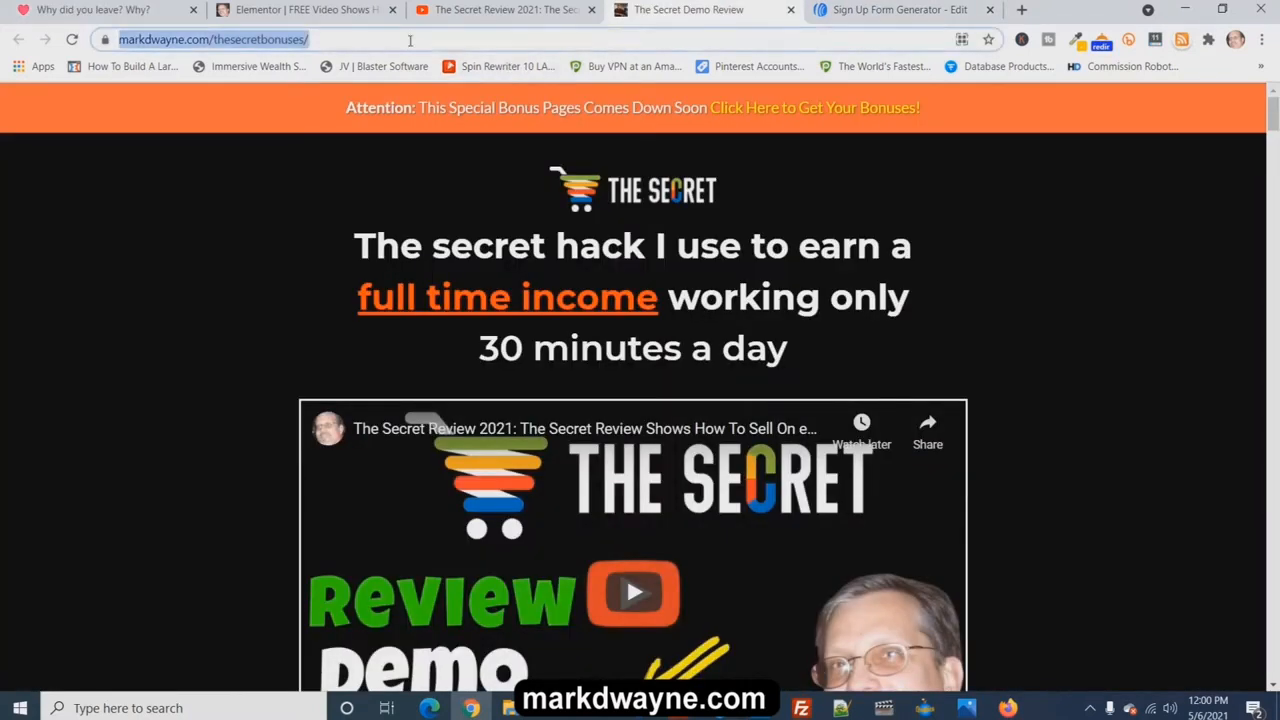
right_click(410, 40)
left_click(462, 140)
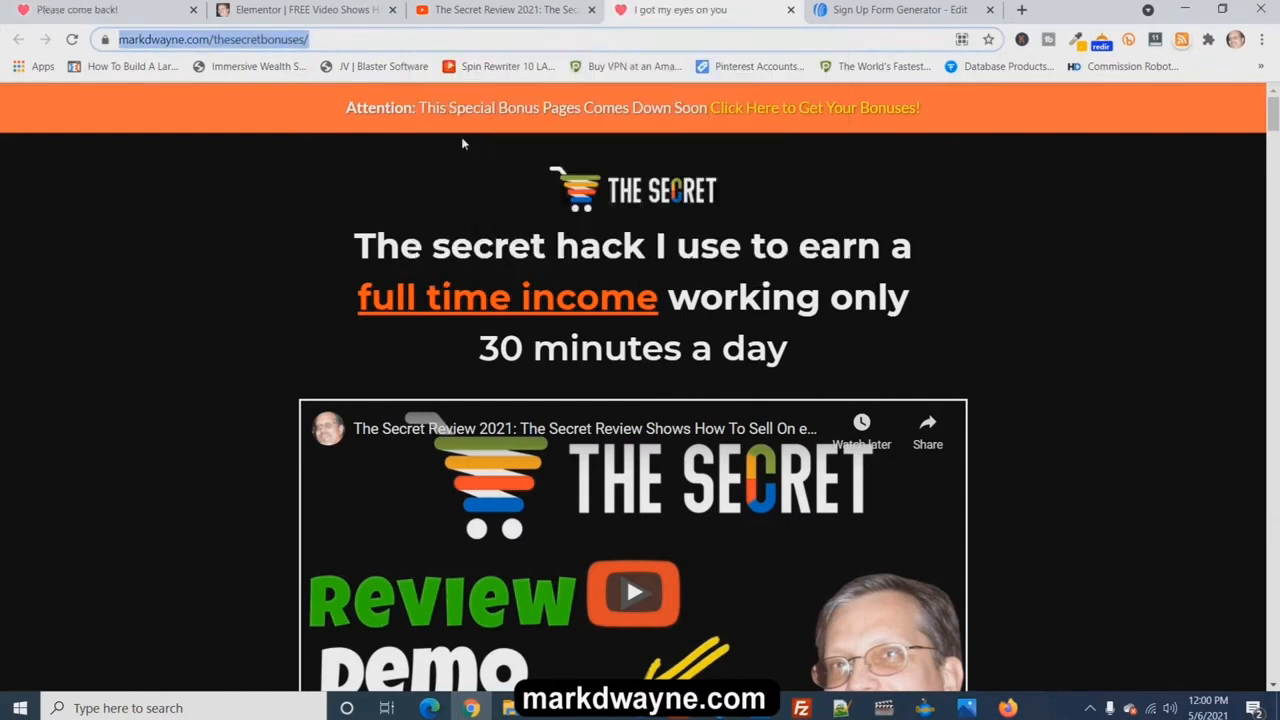
left_click(893, 12)
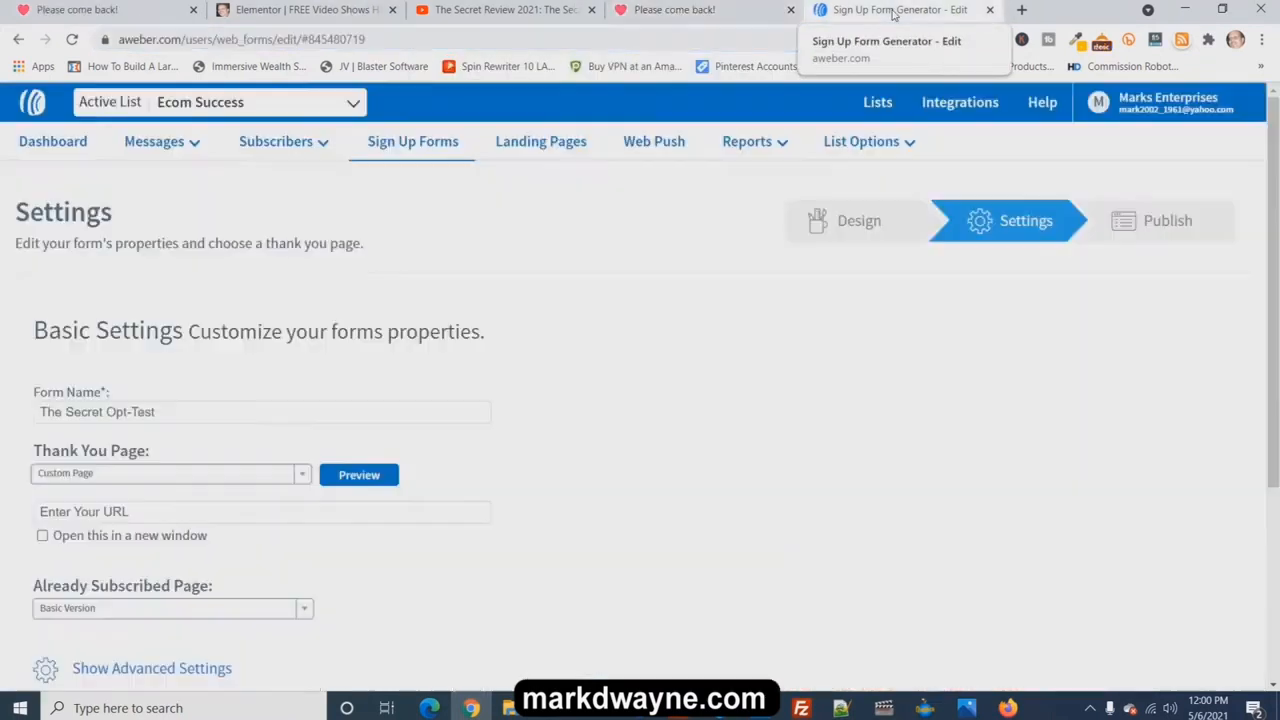
left_click(121, 512)
type("https://")
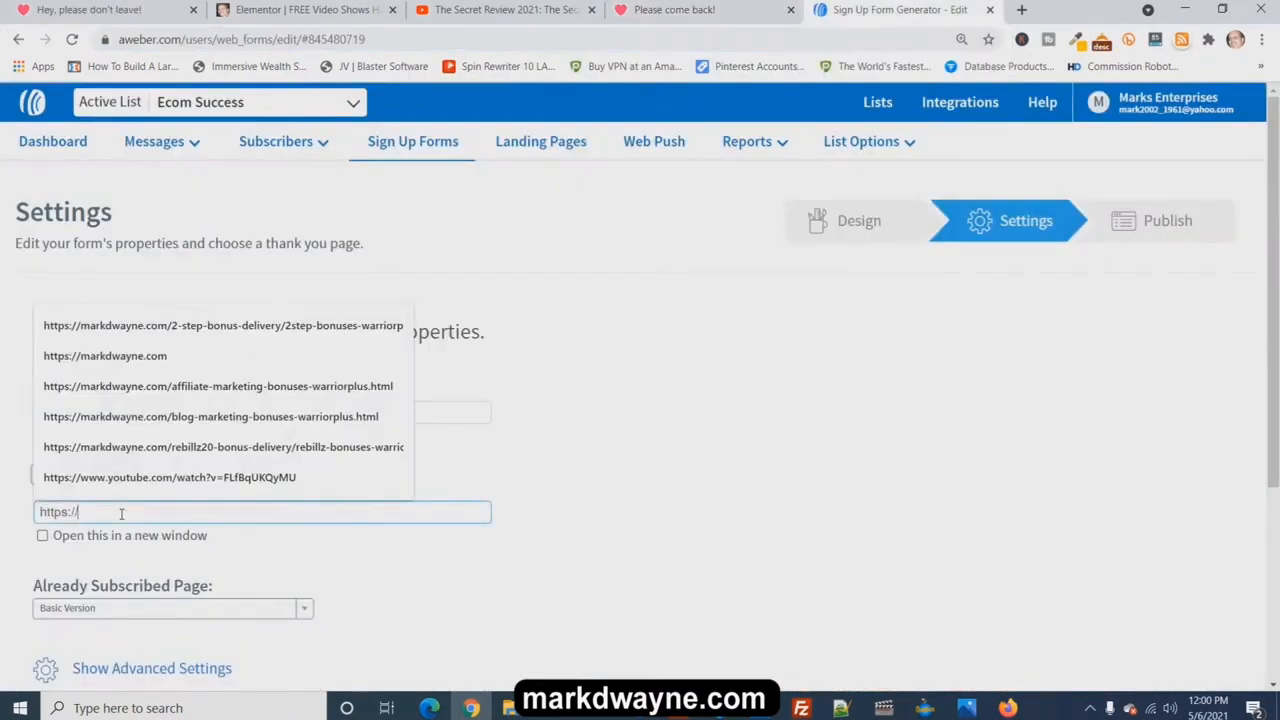
right_click(121, 512)
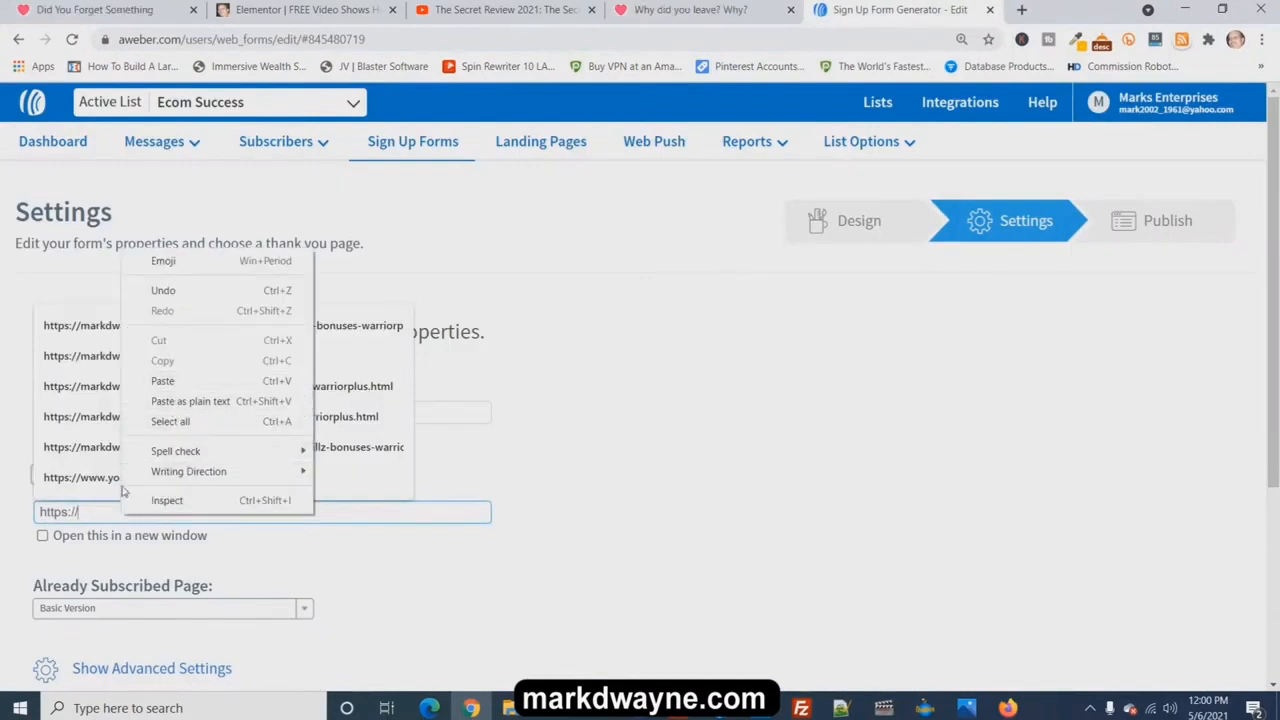
left_click(98, 509)
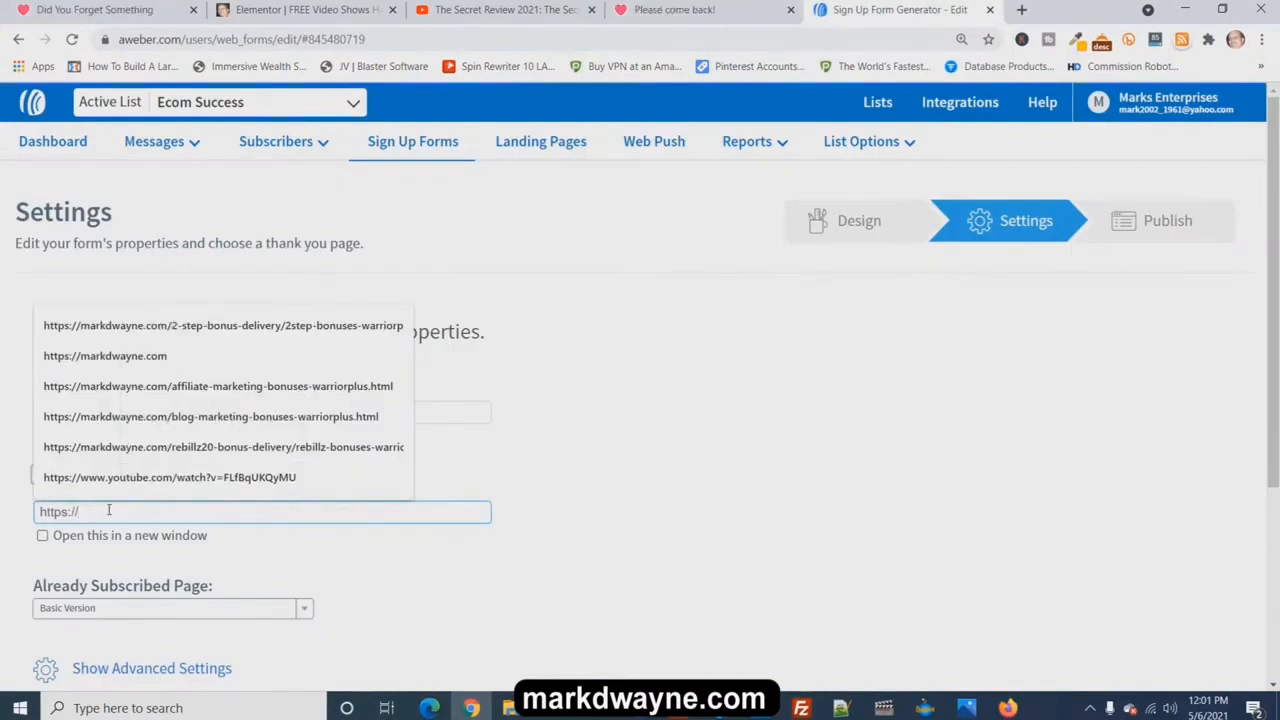
key("BackSpace")
key("BackSpace")
key("BackSpace")
key("BackSpace")
key("BackSpace")
key("BackSpace")
key("BackSpace")
key("BackSpace")
key("ctrl+v")
scroll(330, 550, "down", 2)
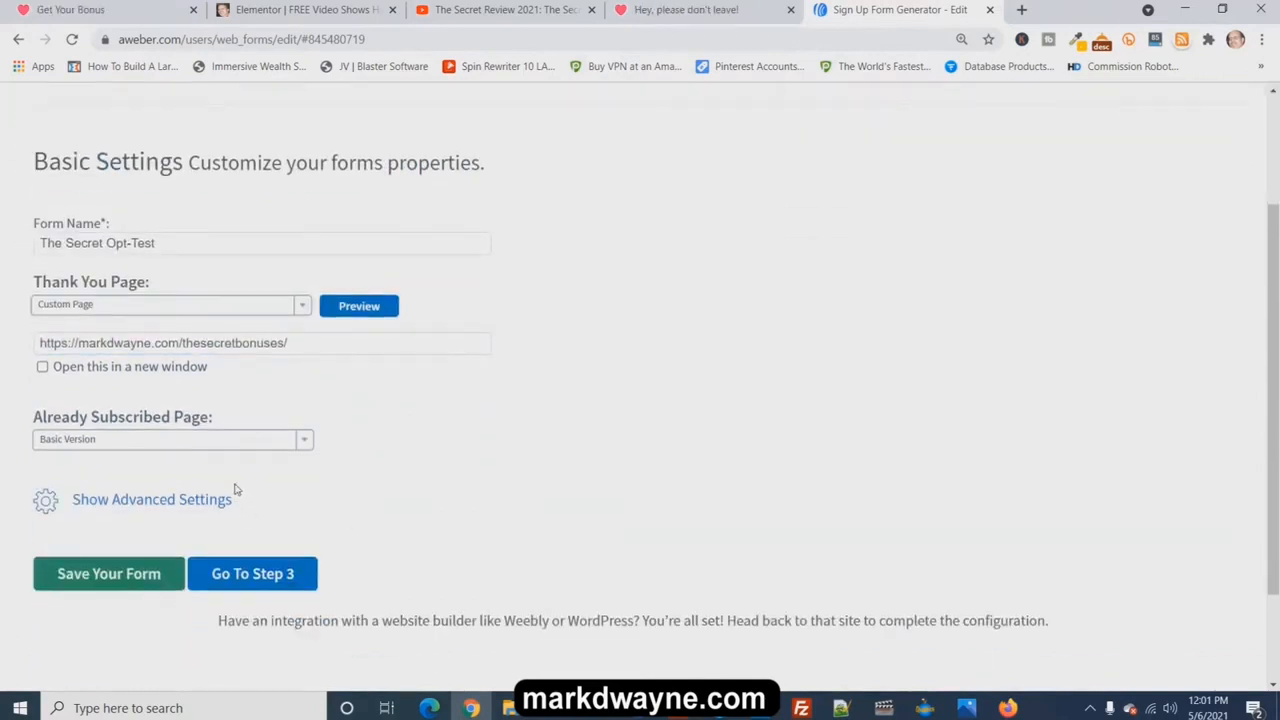
left_click(198, 446)
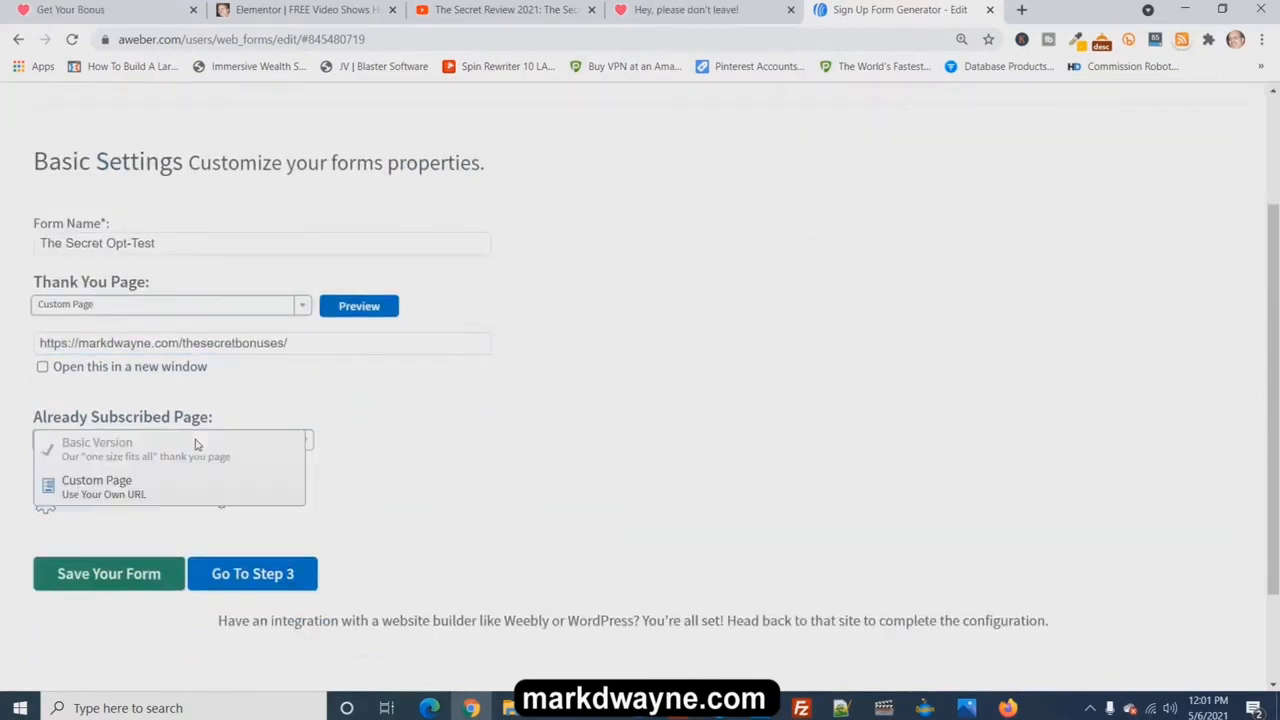
left_click(167, 490)
left_click(148, 476)
type("https://")
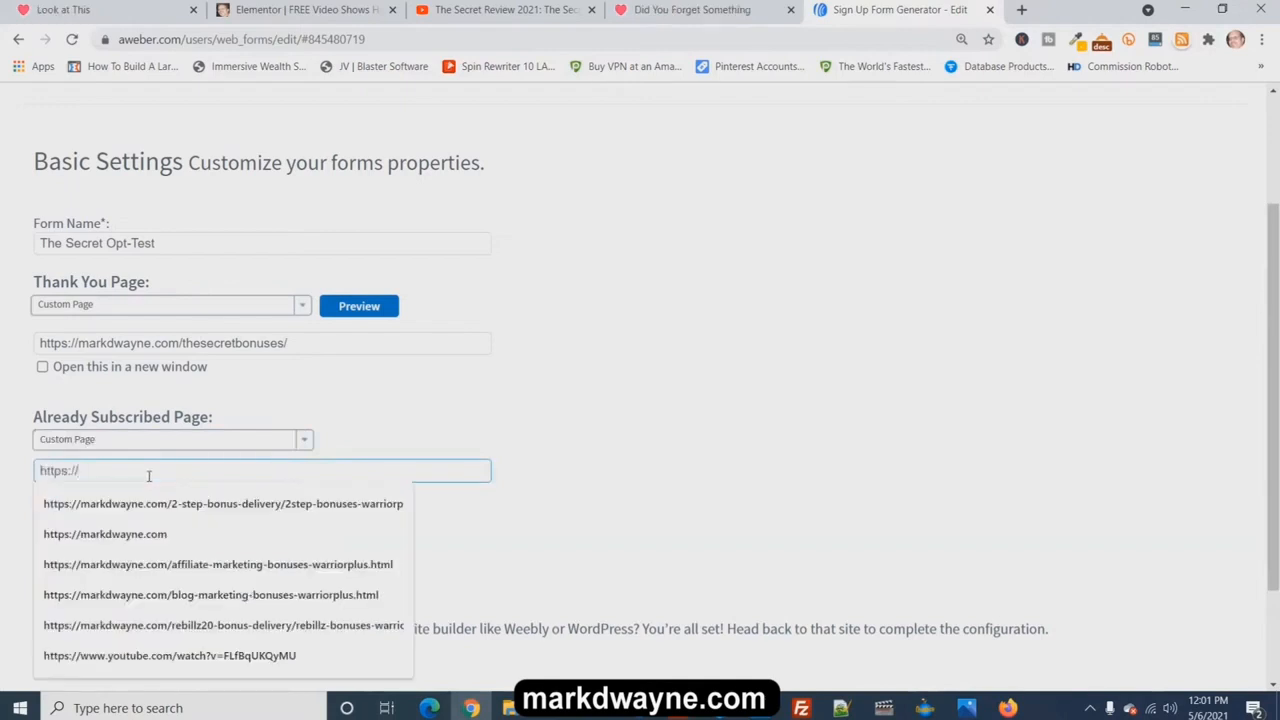
key("BackSpace")
key("BackSpace")
key("BackSpace")
key("BackSpace")
key("BackSpace")
key("BackSpace")
key("BackSpace")
key("BackSpace")
key("ctrl+v")
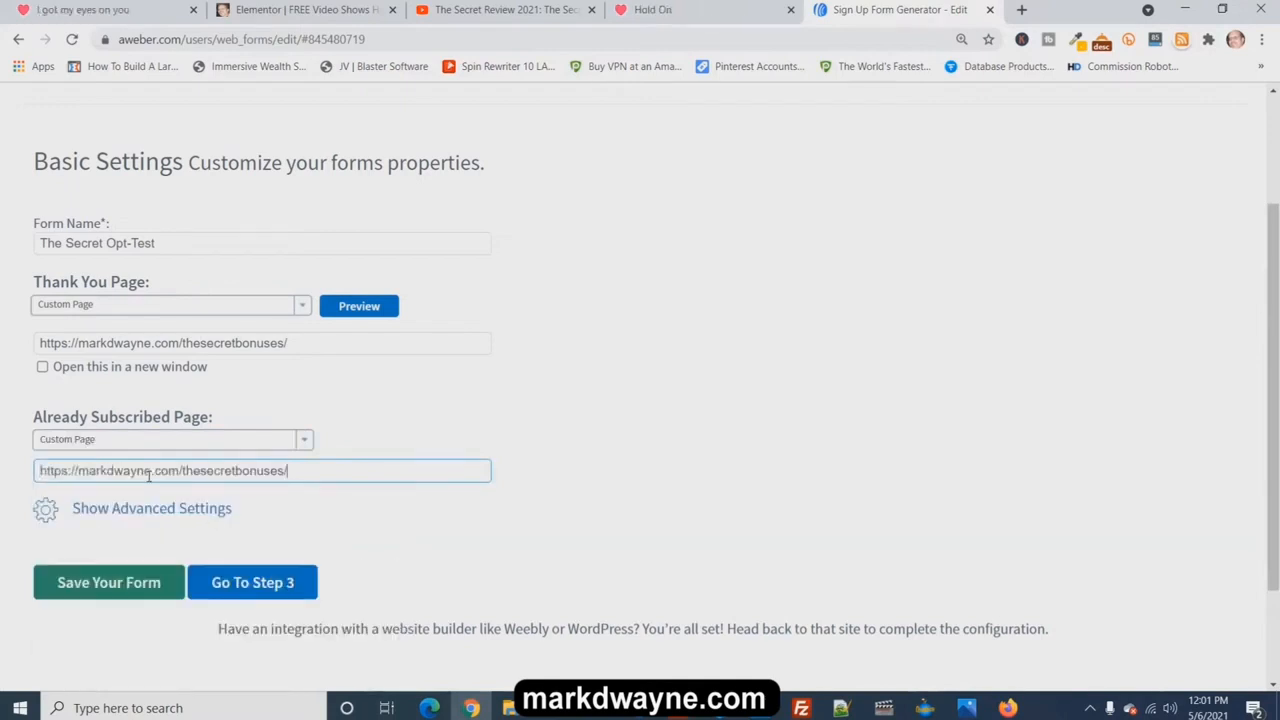
left_click(86, 586)
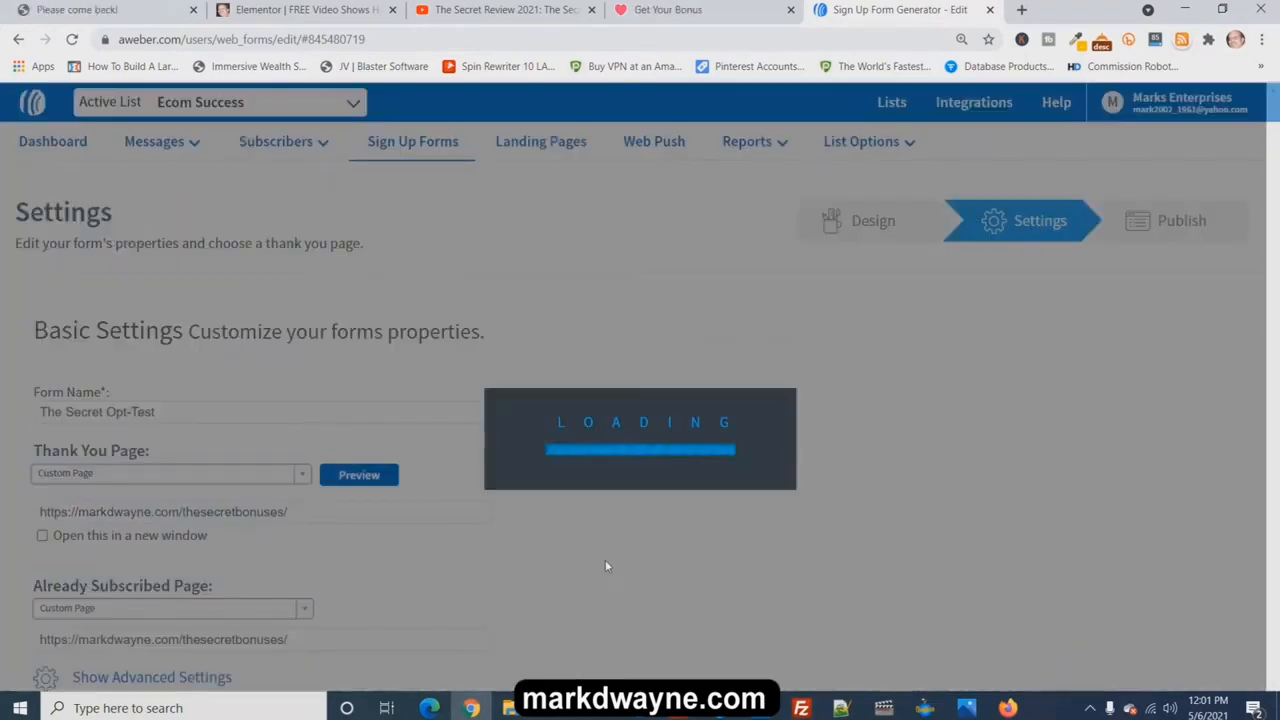
Proceed to the publishing step, choose "I Will Install My Form", and show the form's Raw HTML Version
scroll(590, 558, "down", 5)
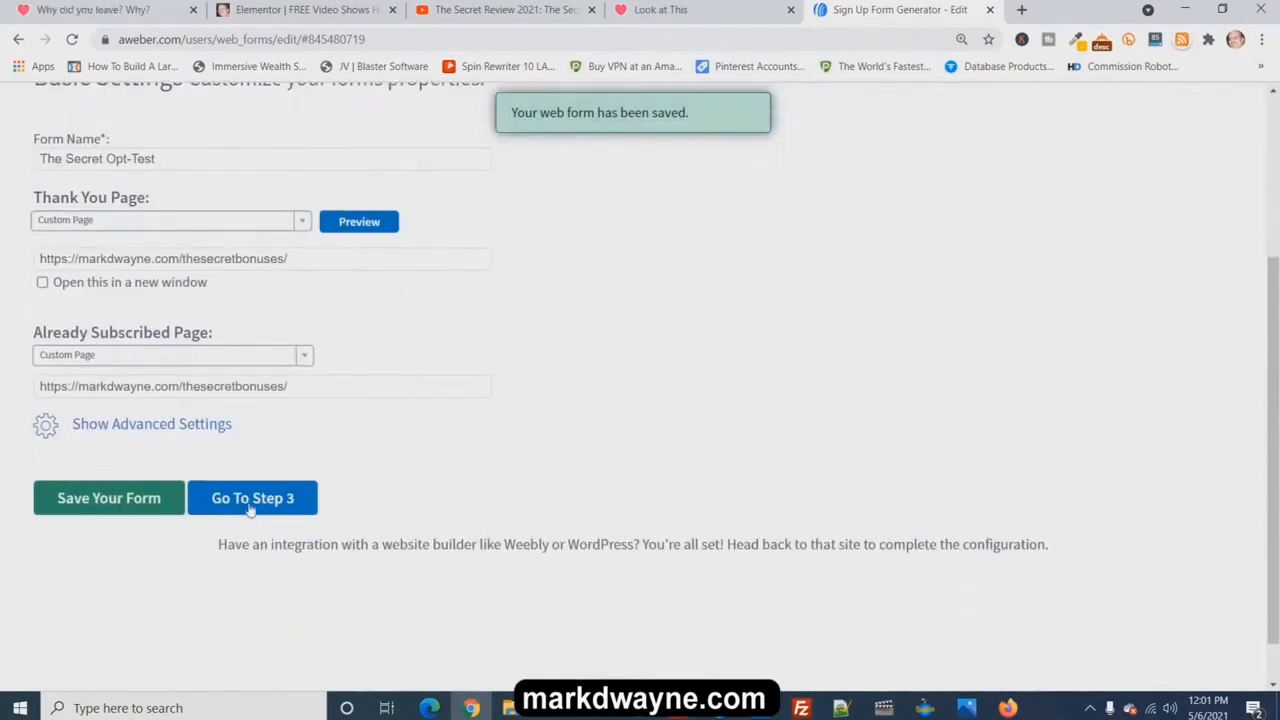
left_click(250, 505)
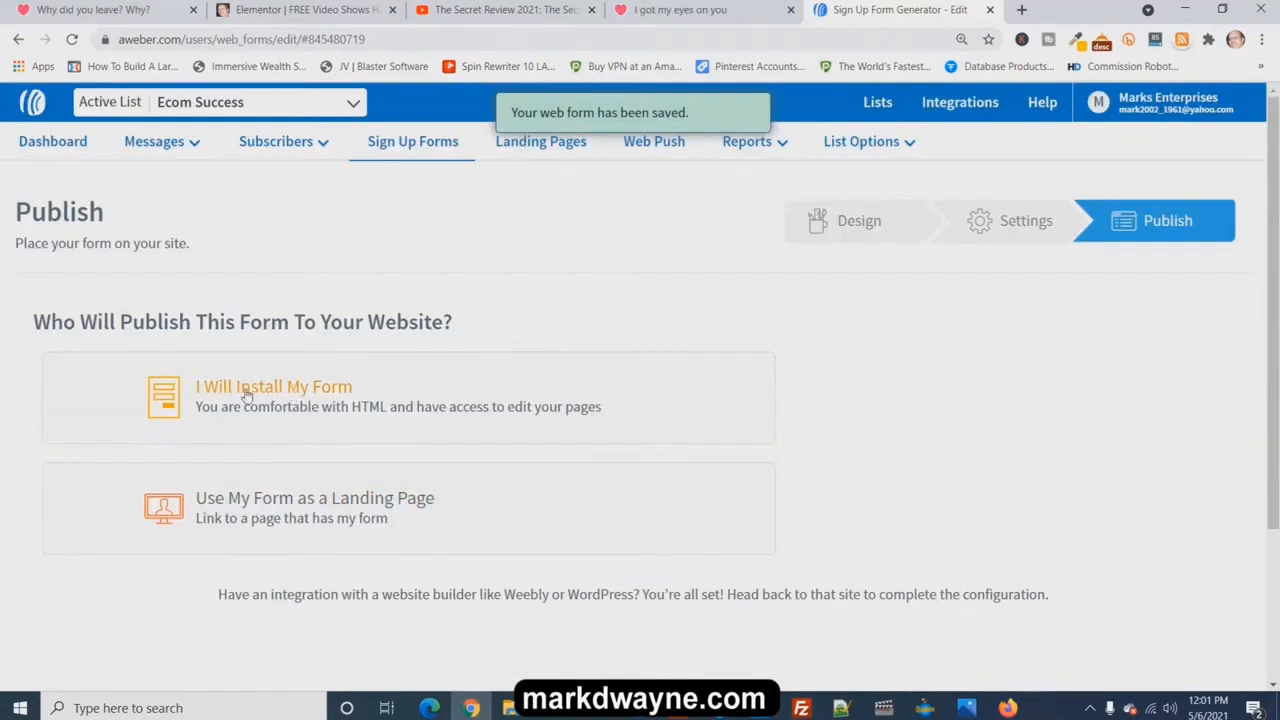
left_click(300, 392)
scroll(608, 384, "down", 2)
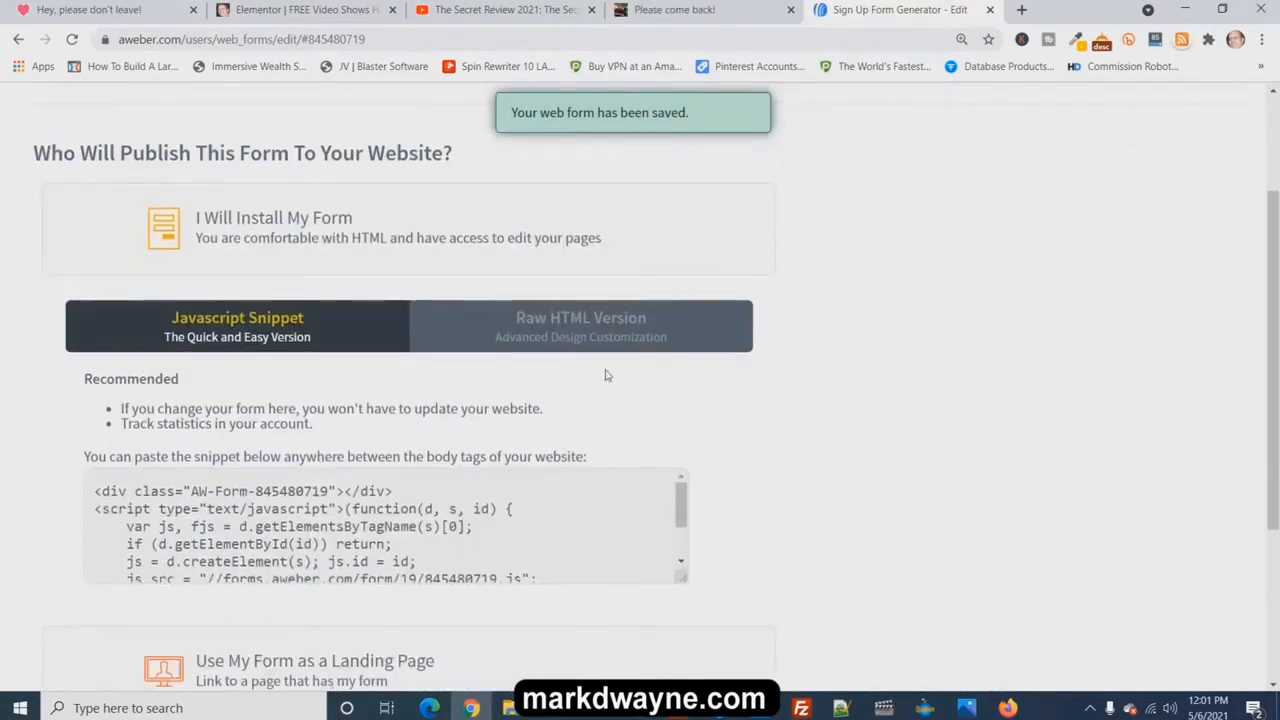
left_click(573, 336)
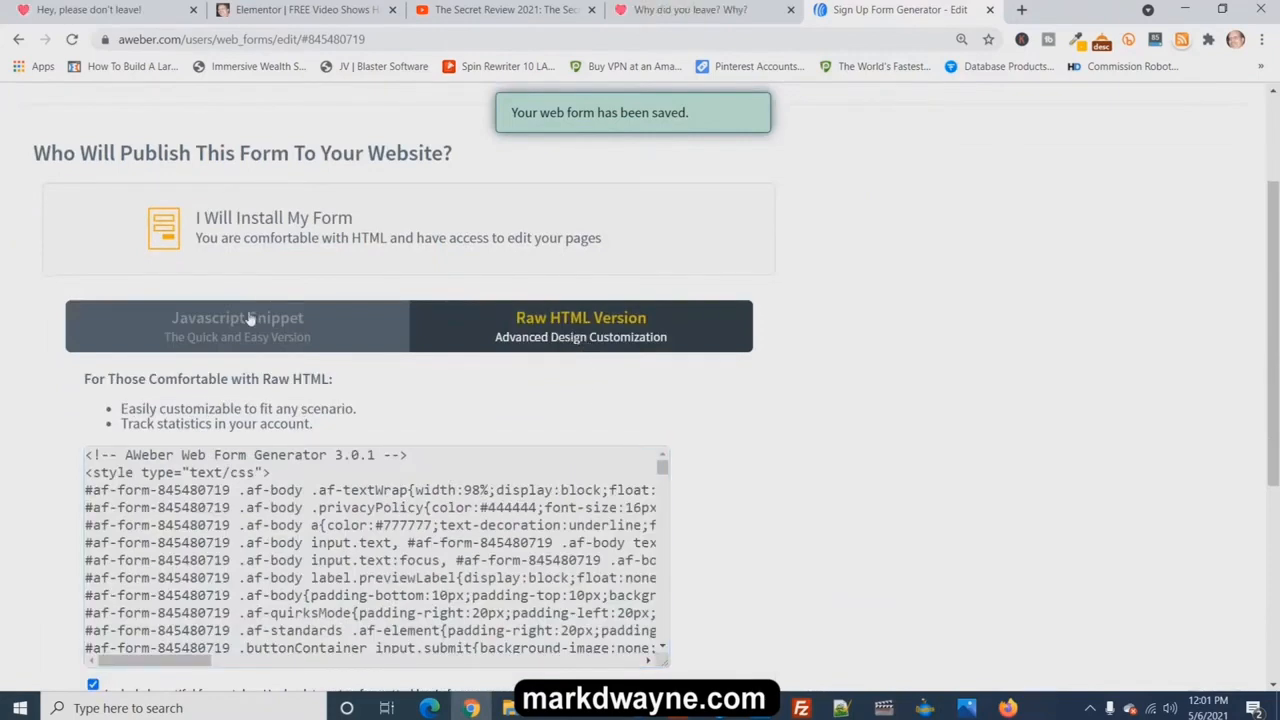
Copy the entire Raw HTML Version code of the AWeber sign-up form
left_click(250, 320)
left_click(528, 342)
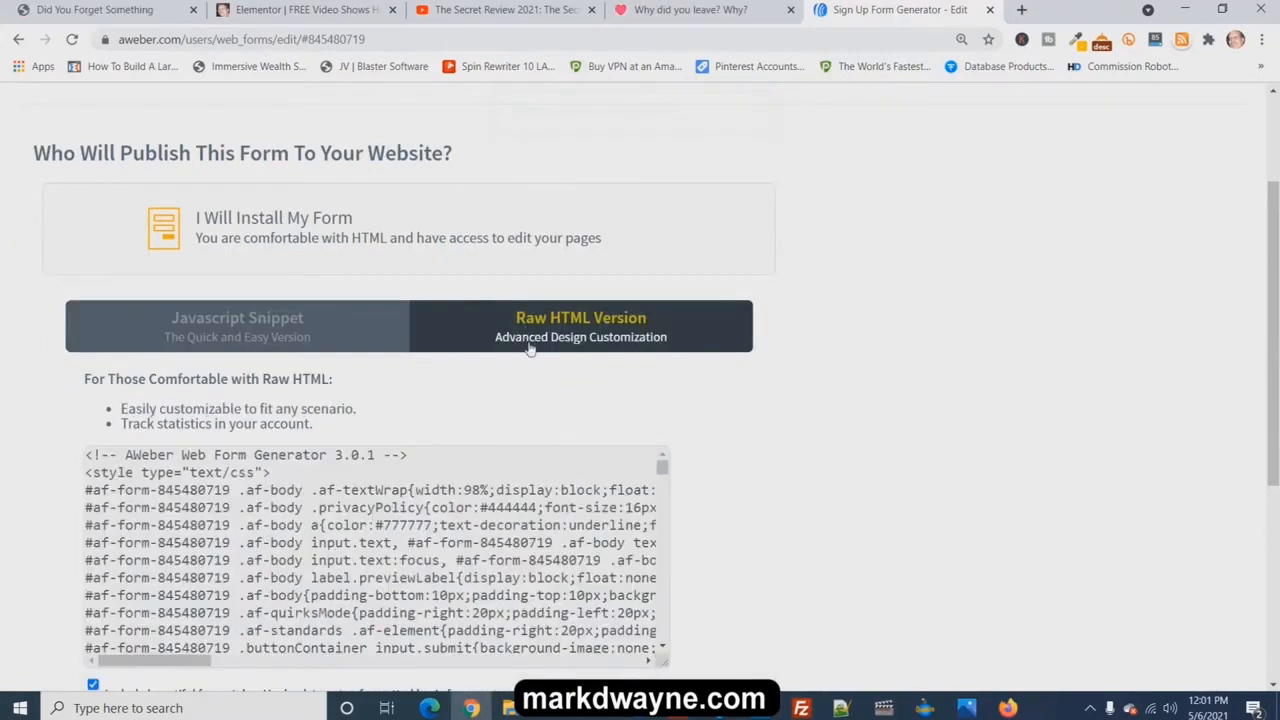
left_click(462, 520)
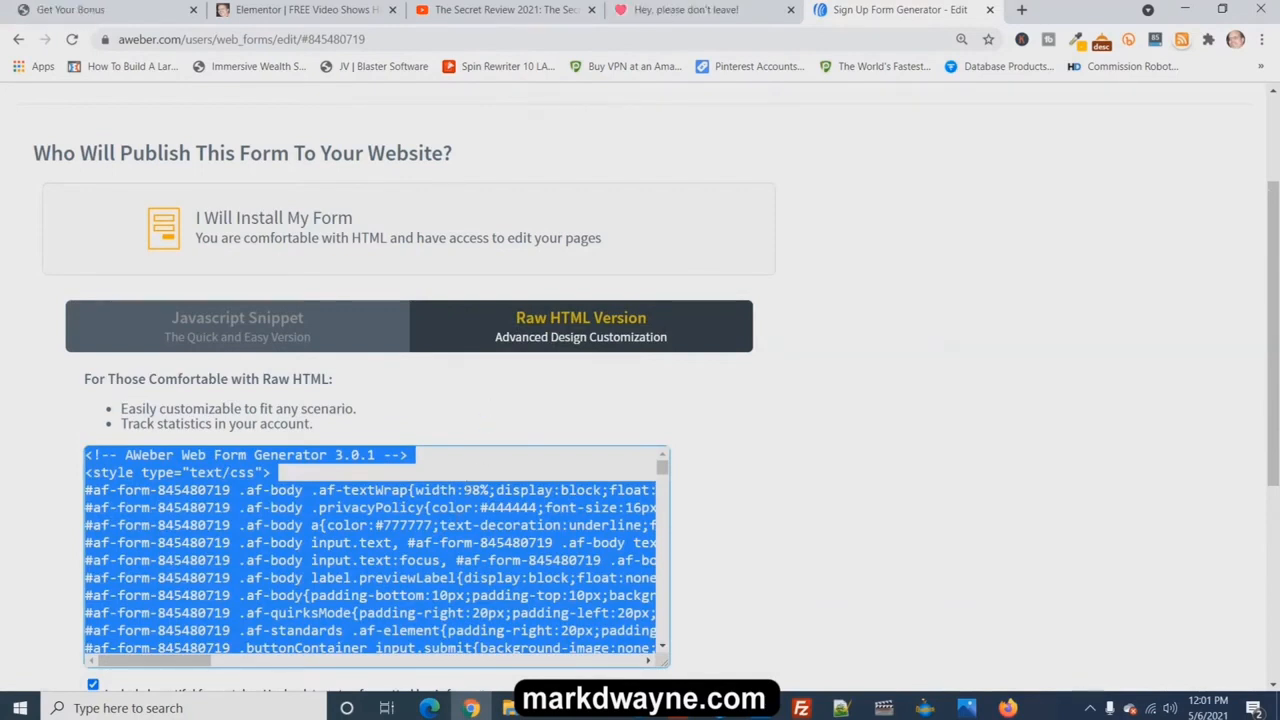
right_click(460, 516)
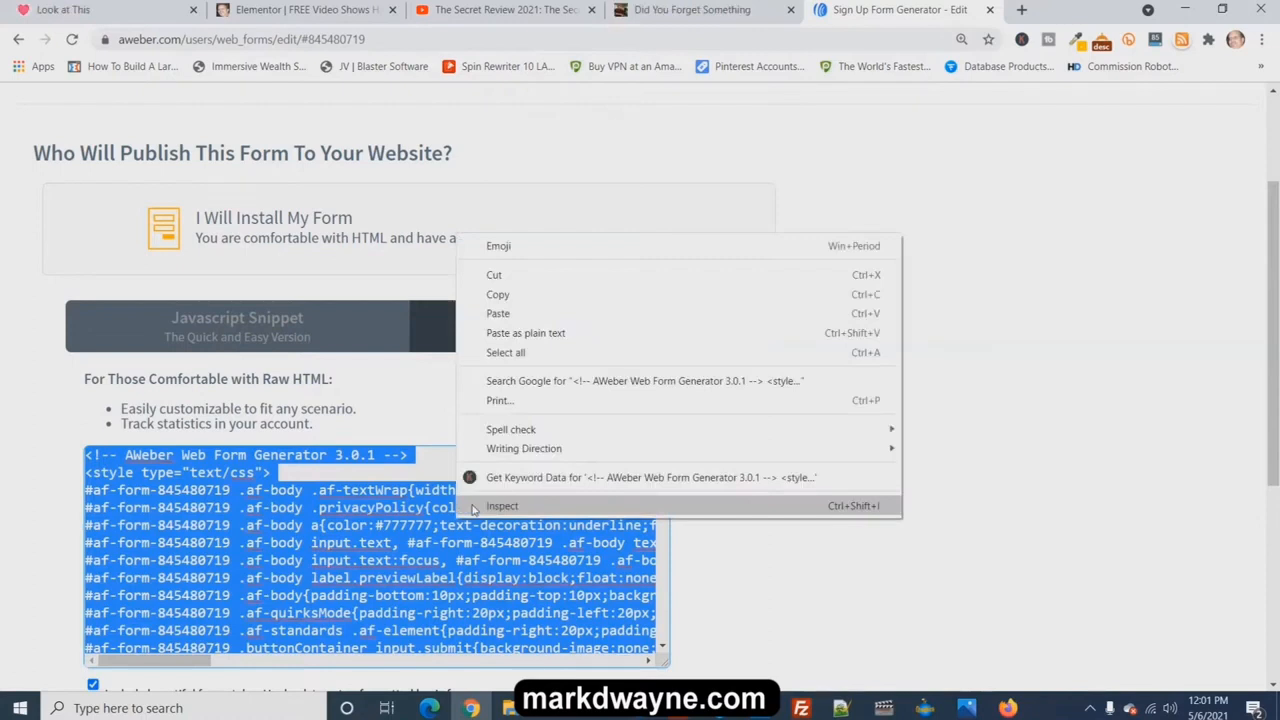
left_click(533, 294)
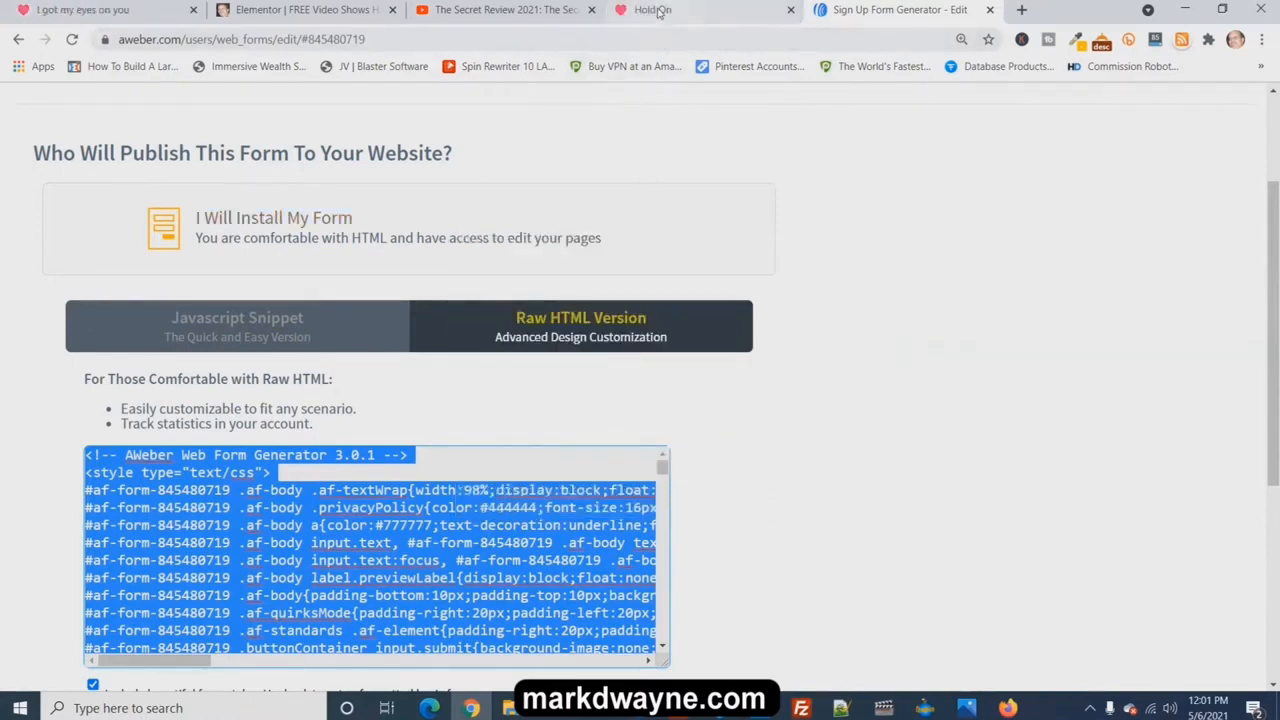
Return to the Elementor editor and paste the copied form code into the HTML widget in the middle column
left_click(297, 12)
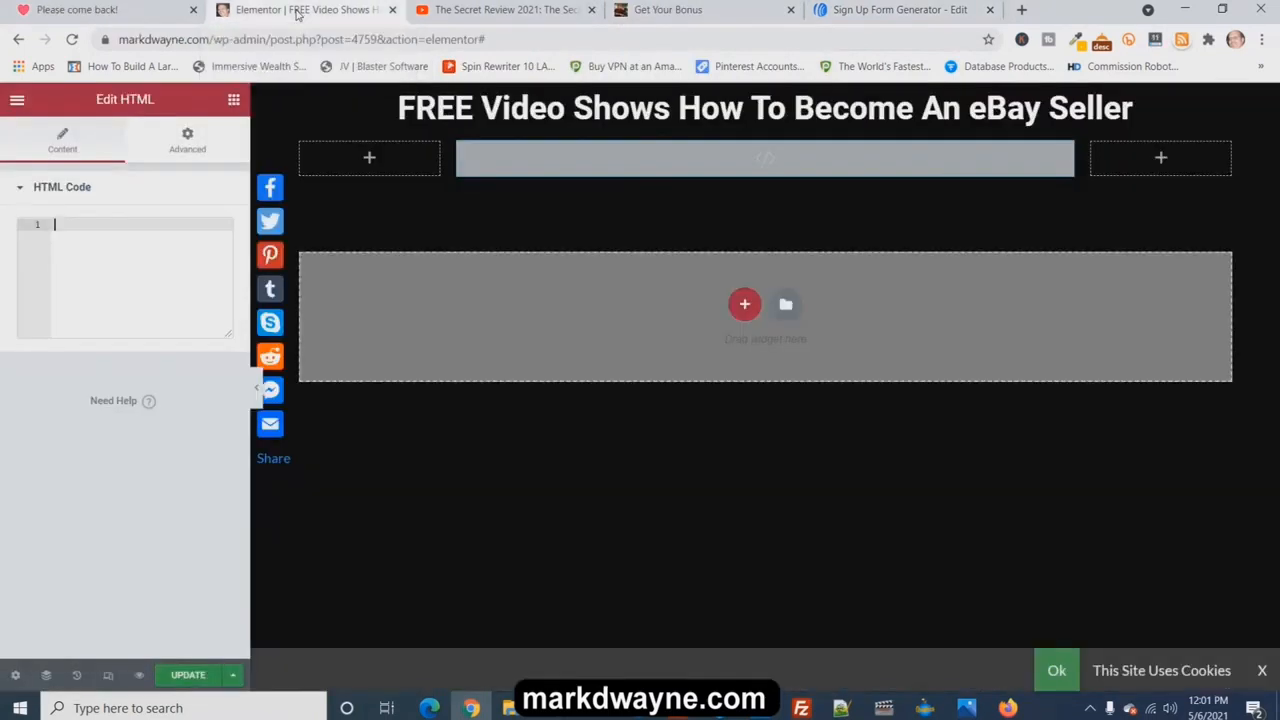
right_click(83, 232)
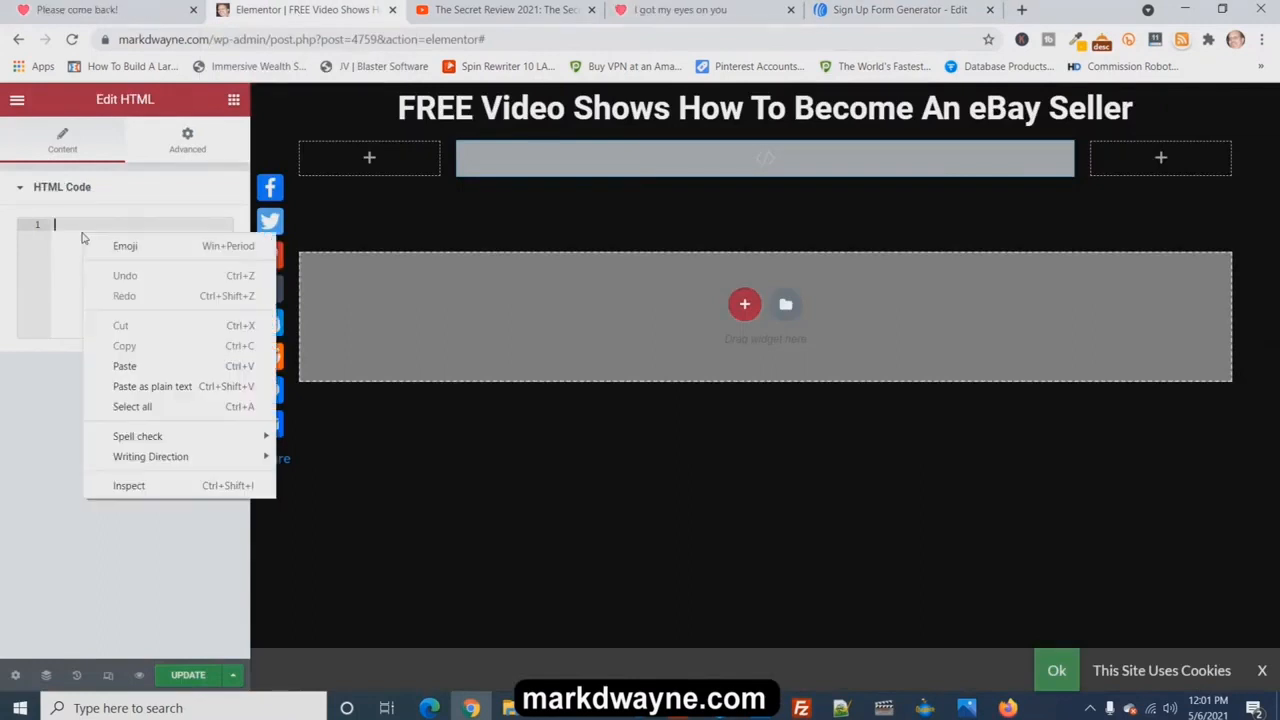
left_click(145, 363)
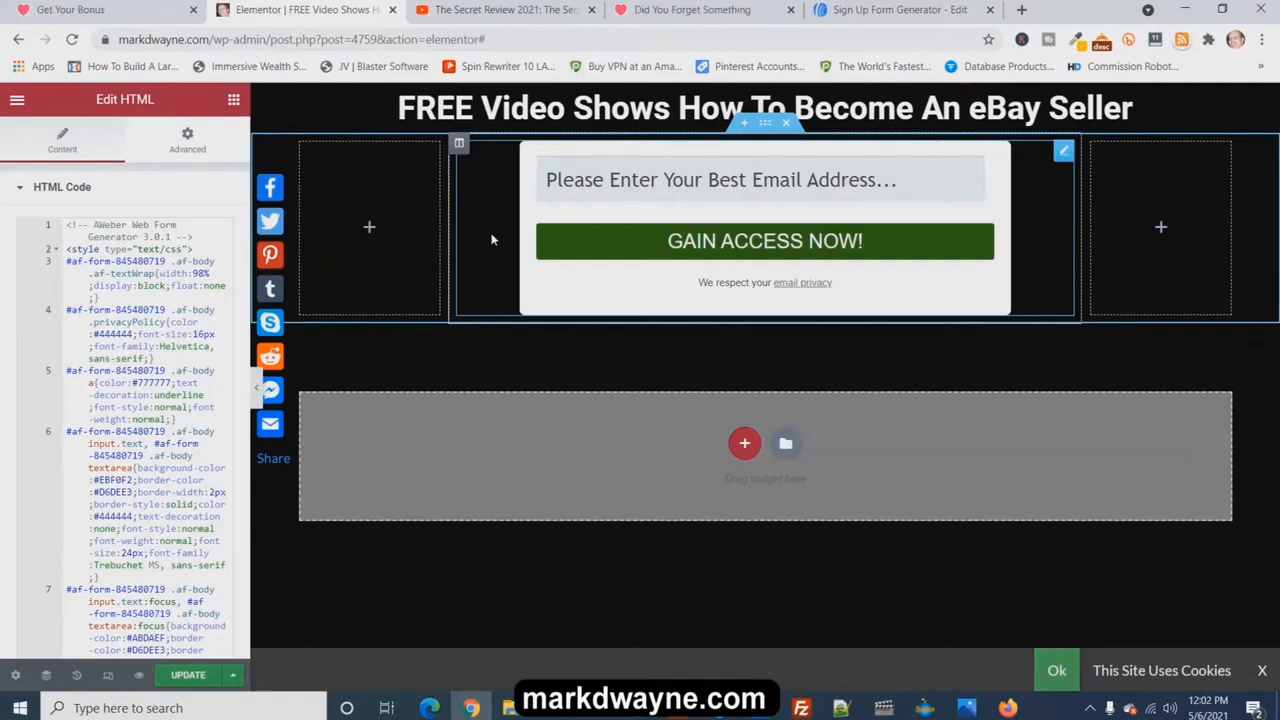
Give the section containing the sign-up form a Classic background in white, #FFFFFF
left_click(765, 123)
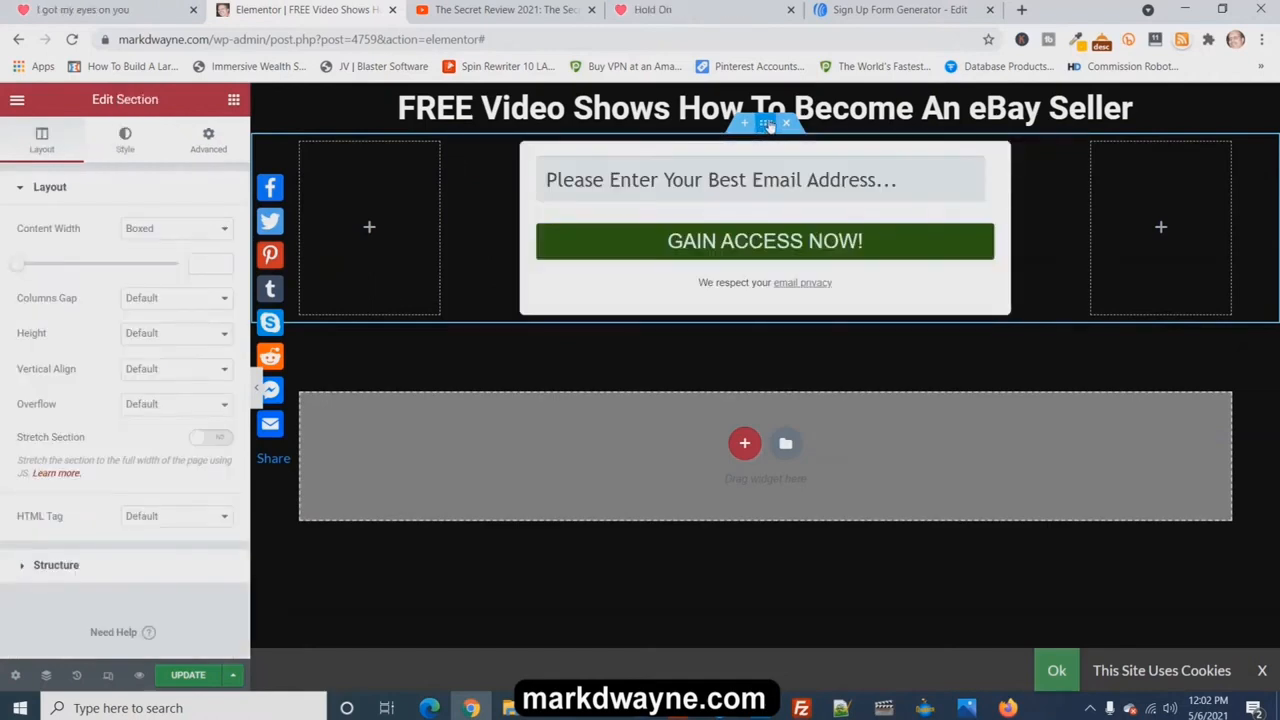
left_click(124, 142)
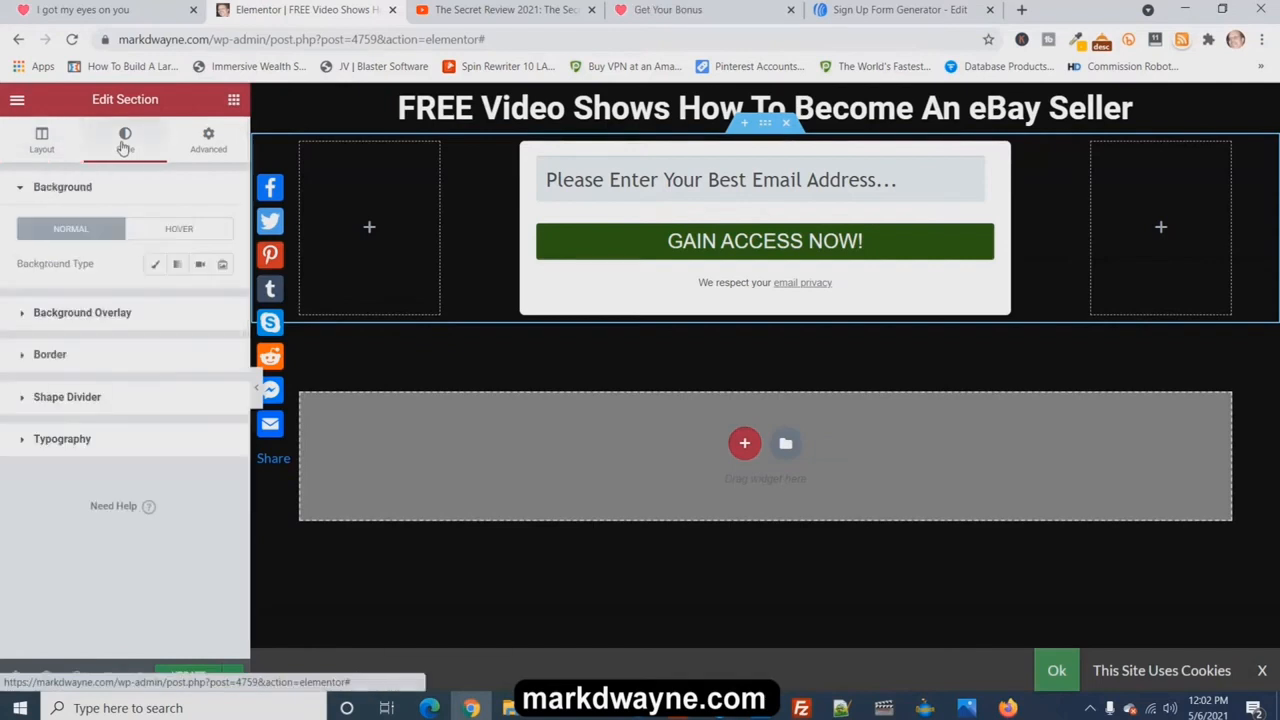
left_click(155, 265)
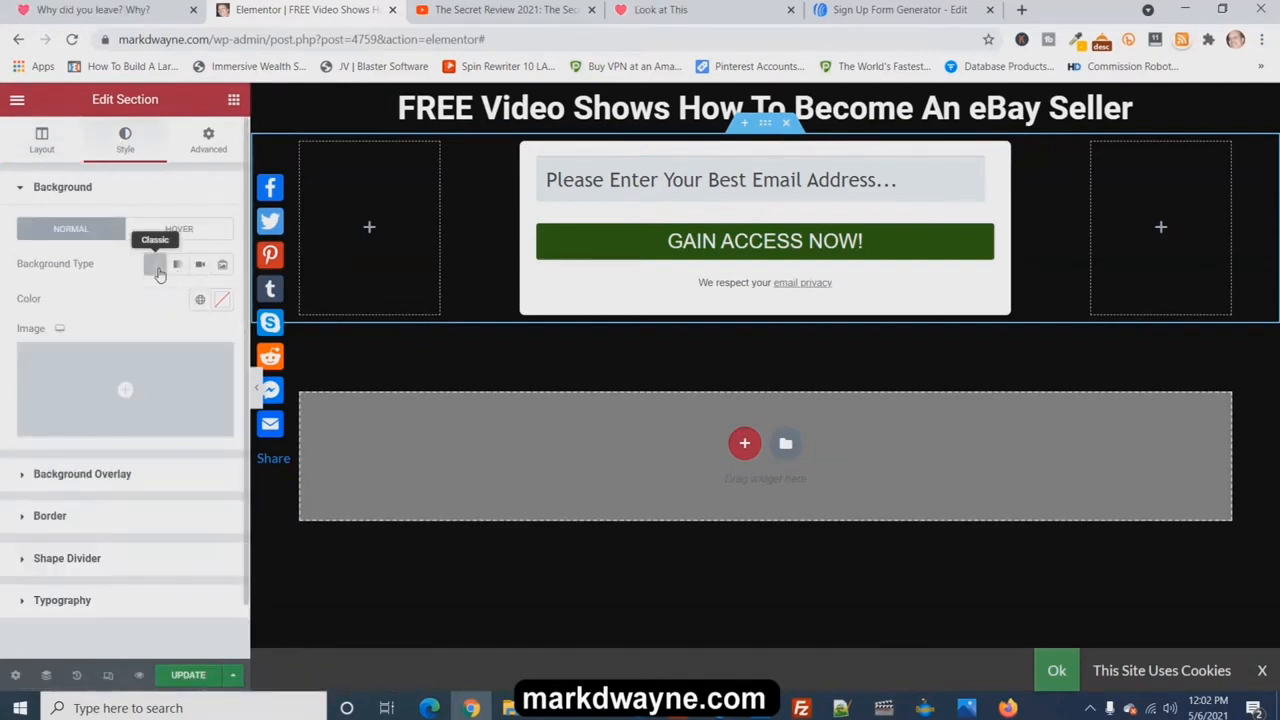
left_click(226, 302)
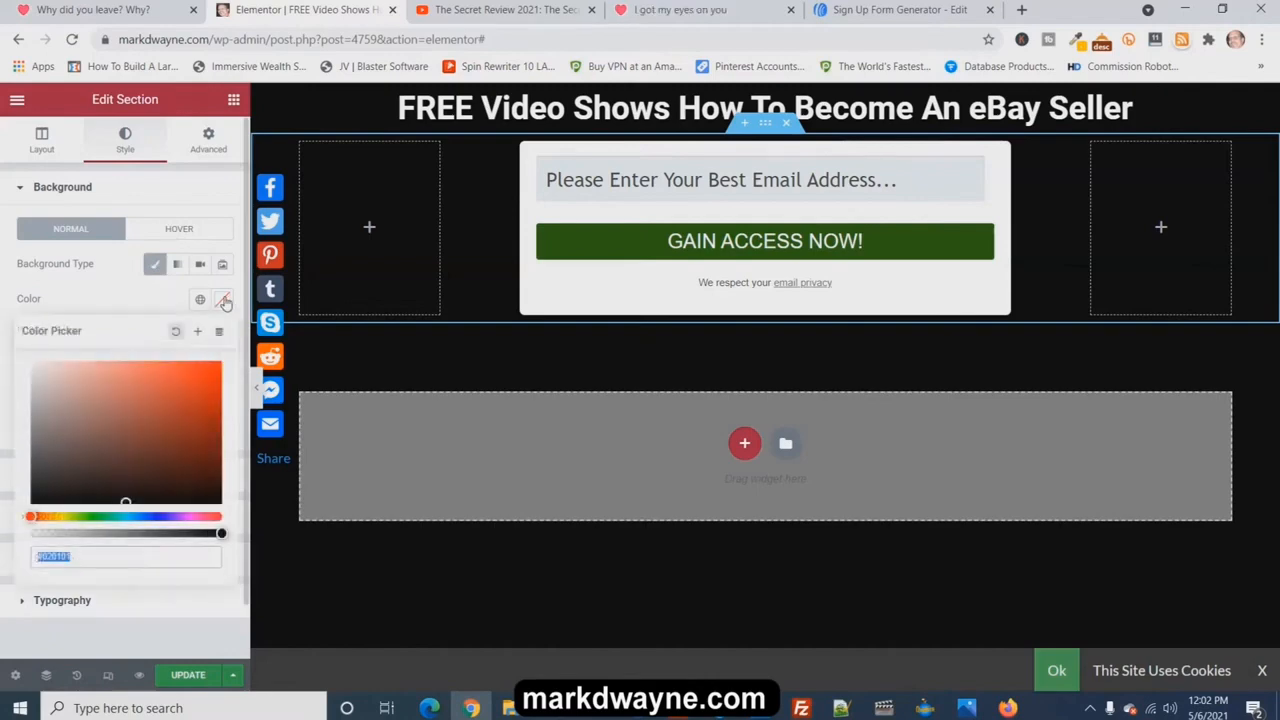
left_click(54, 369)
left_click_drag(54, 369, 31, 362)
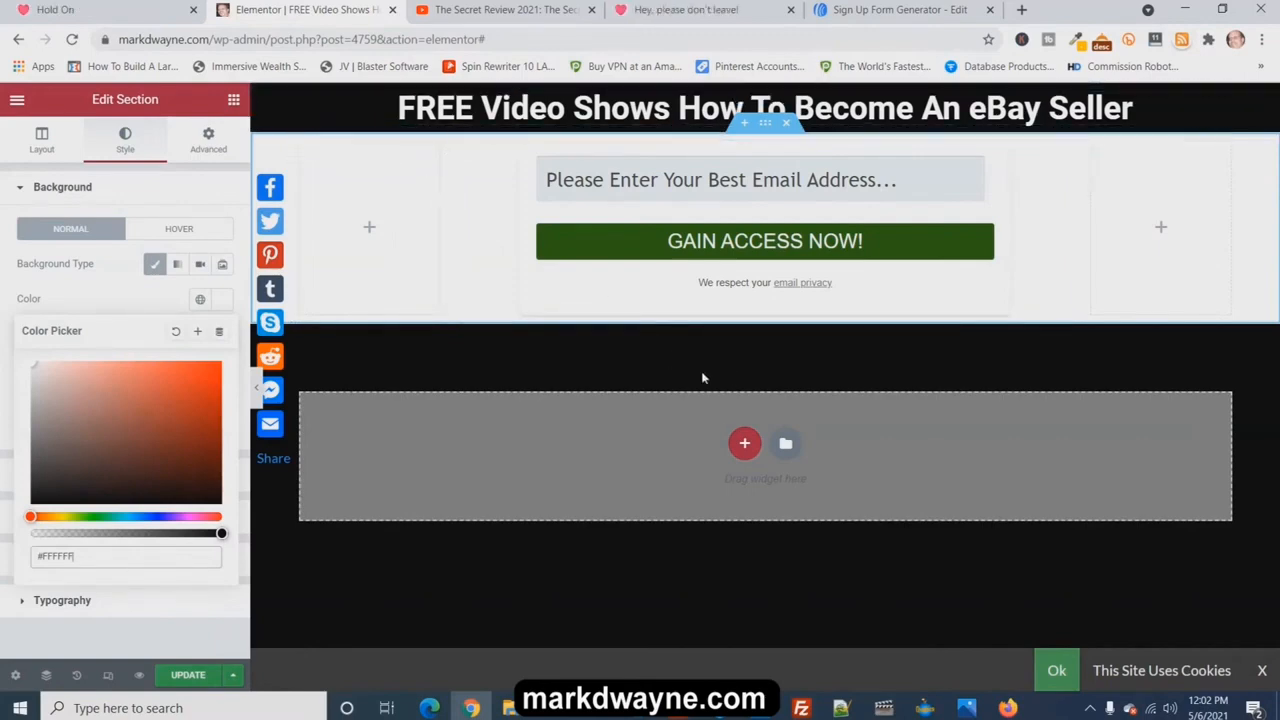
Try black #000000 and dark blue #1E0F8C as the form section's background colour and restore white #FFFFFF
left_click_drag(210, 412, 190, 512)
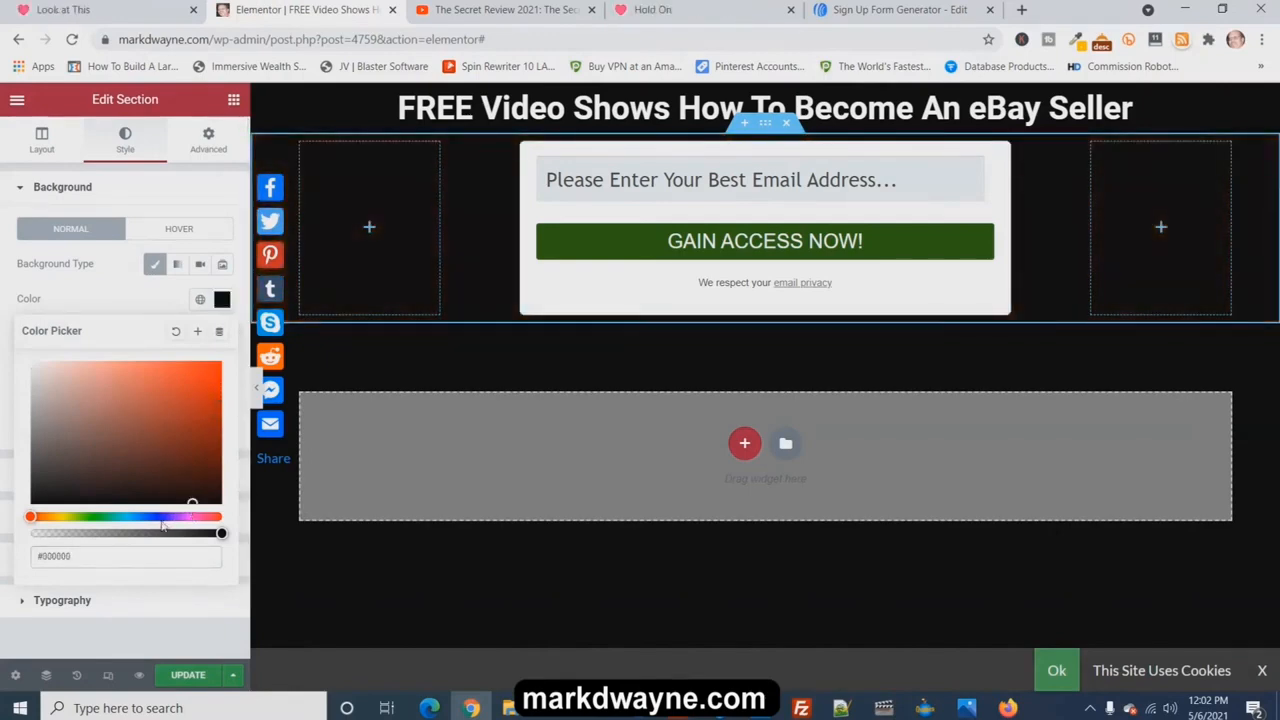
left_click(162, 516)
left_click(197, 430)
left_click_drag(197, 430, 201, 425)
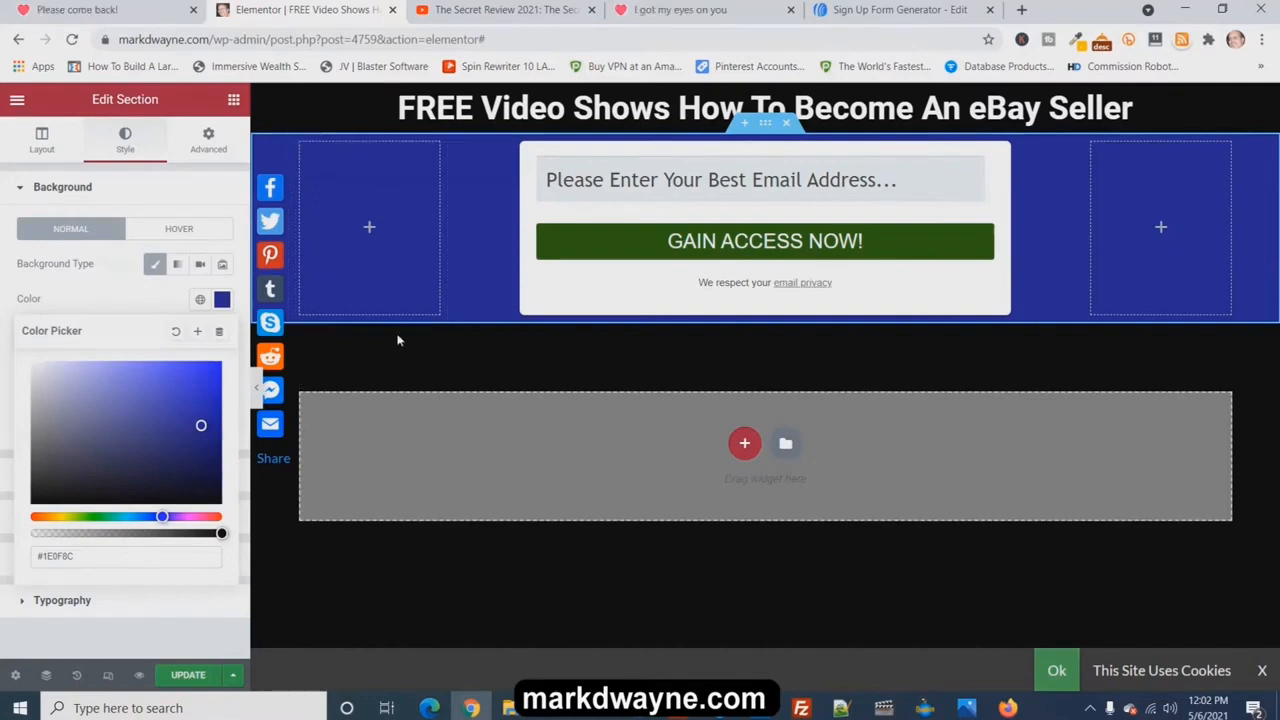
left_click_drag(200, 428, 31, 362)
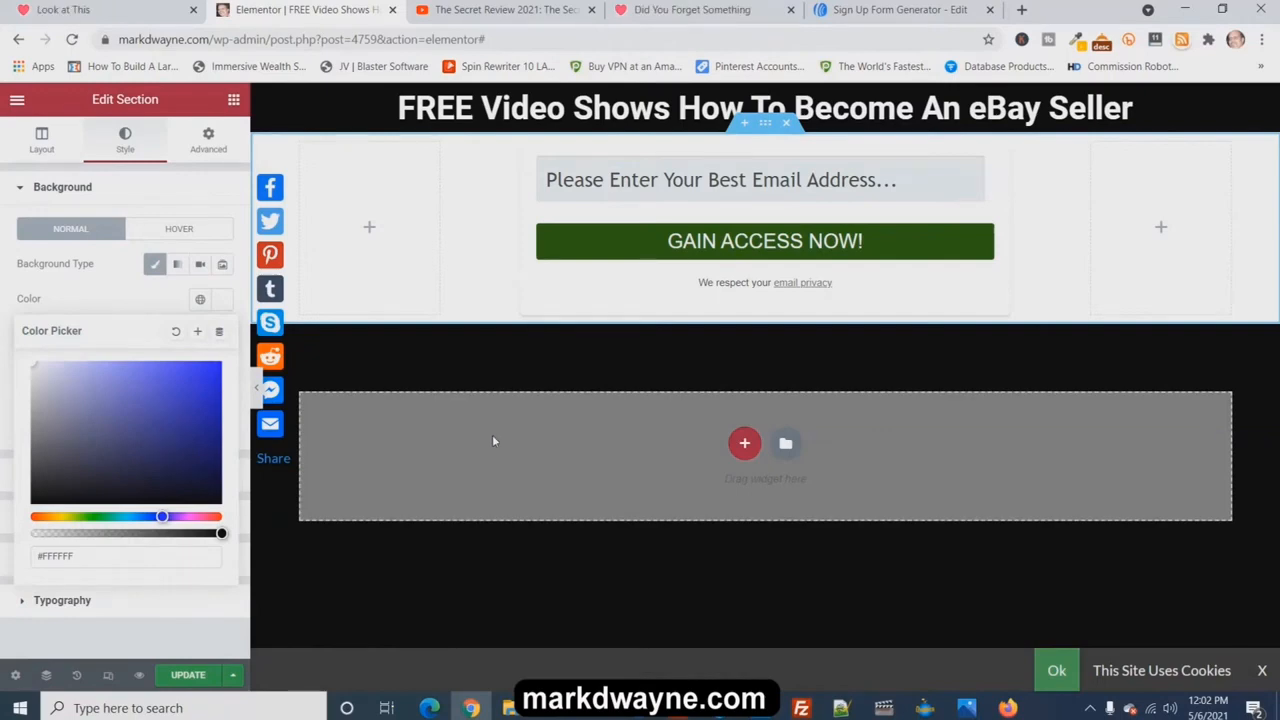
Give the form section's right column a Classic background, trying the Primary global colour before setting it to black #000000
left_click(1165, 228)
left_click(1094, 146)
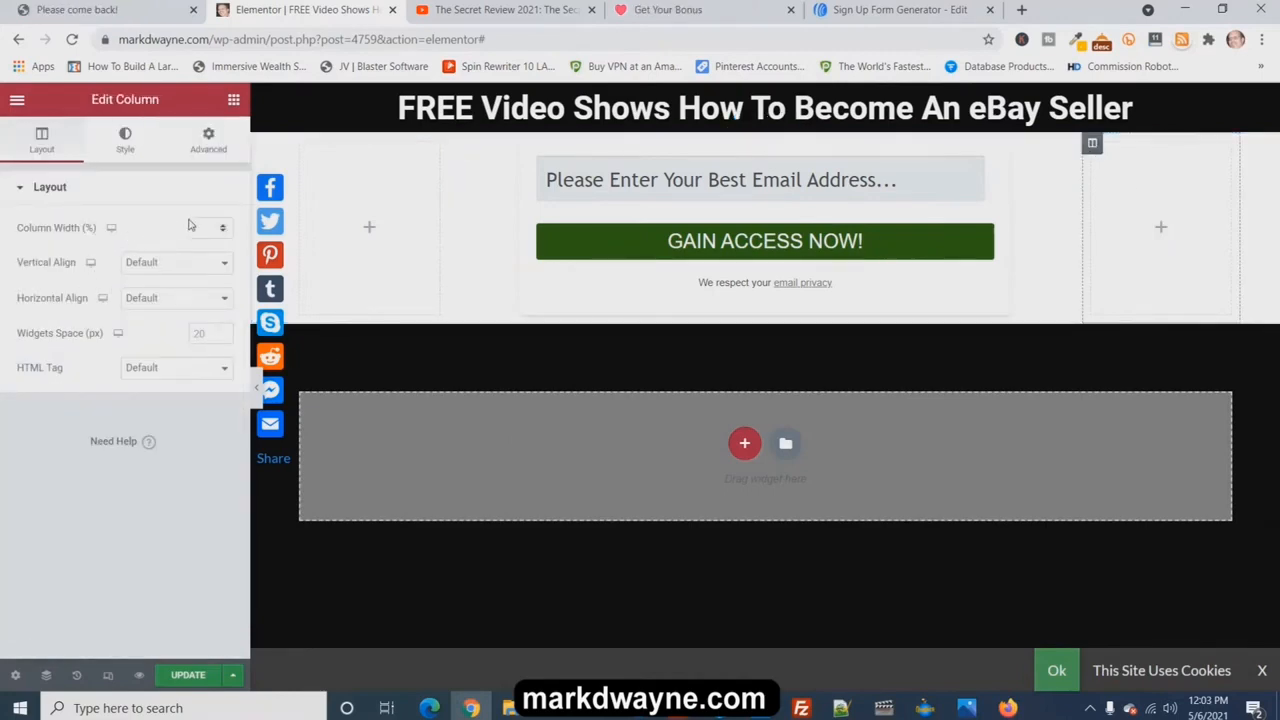
left_click(124, 143)
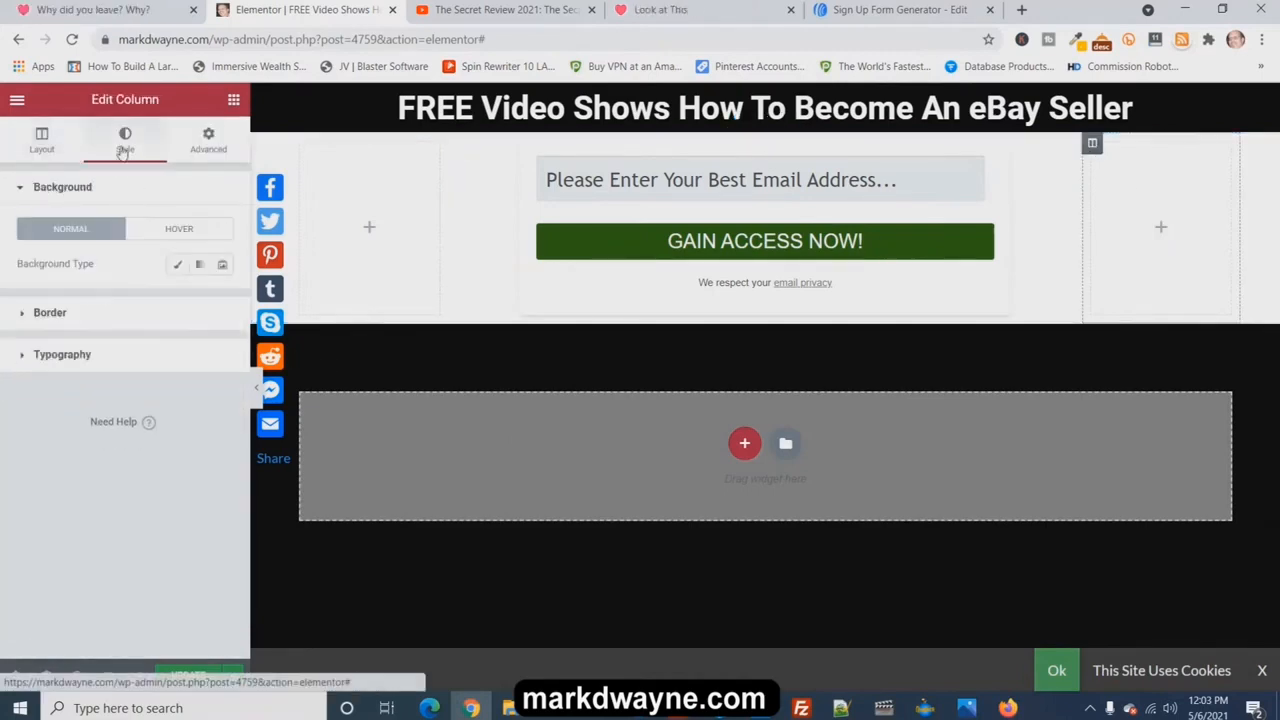
left_click(178, 270)
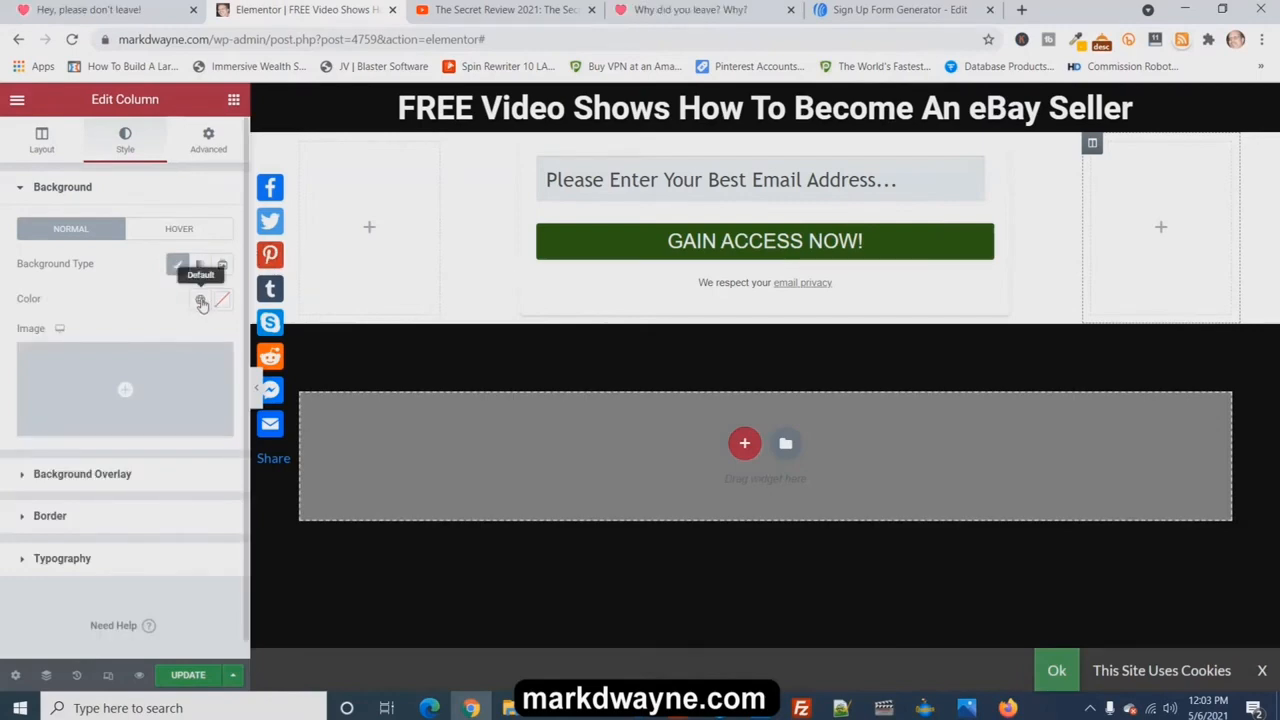
left_click(201, 300)
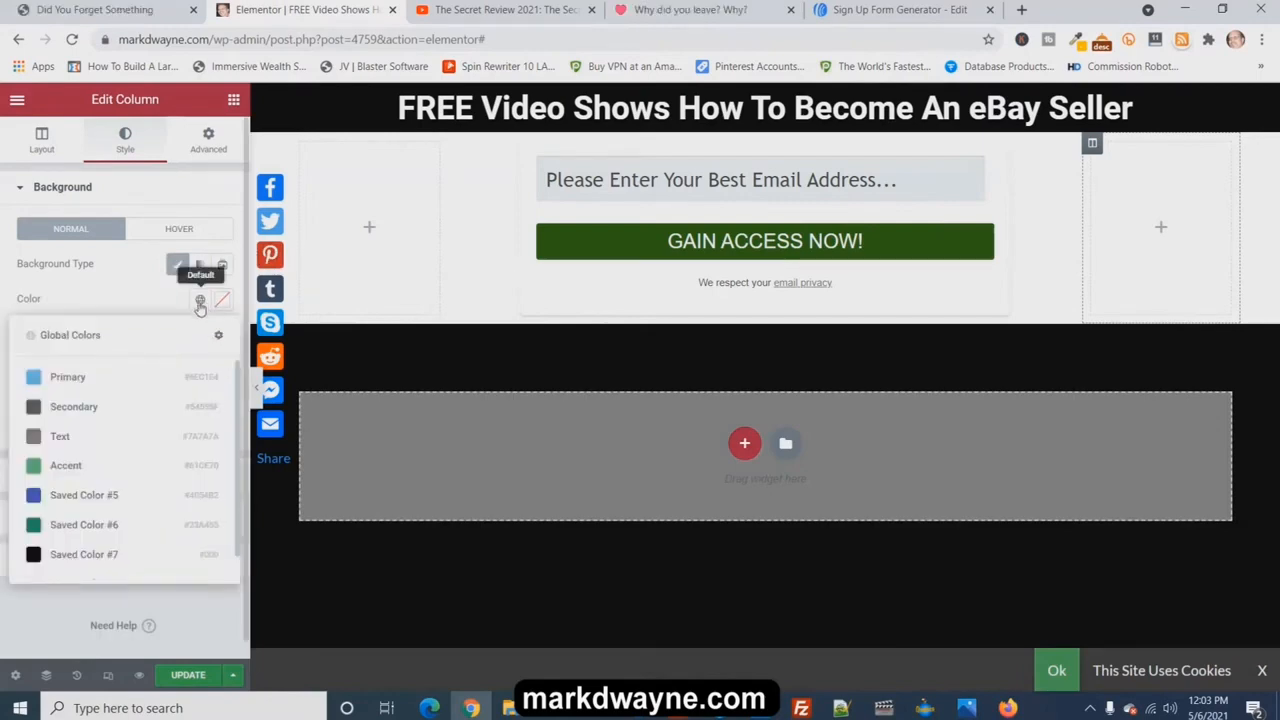
left_click(65, 380)
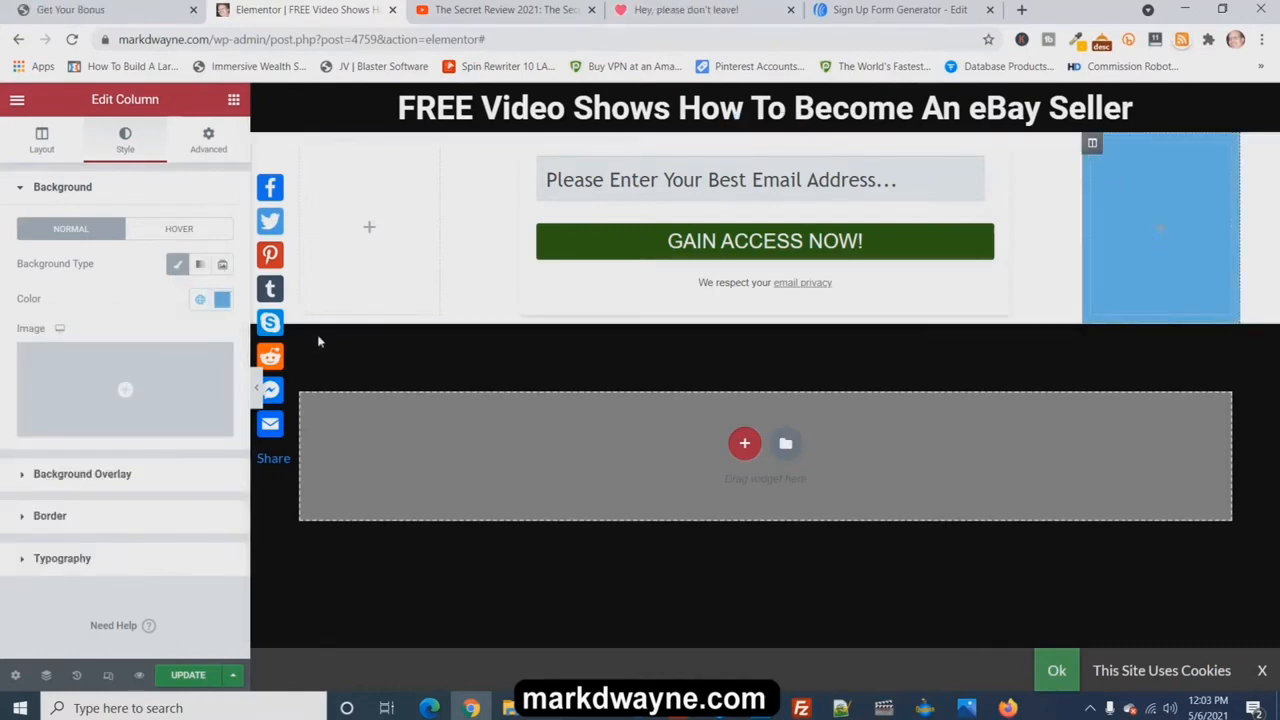
left_click(222, 300)
left_click_drag(218, 444, 240, 519)
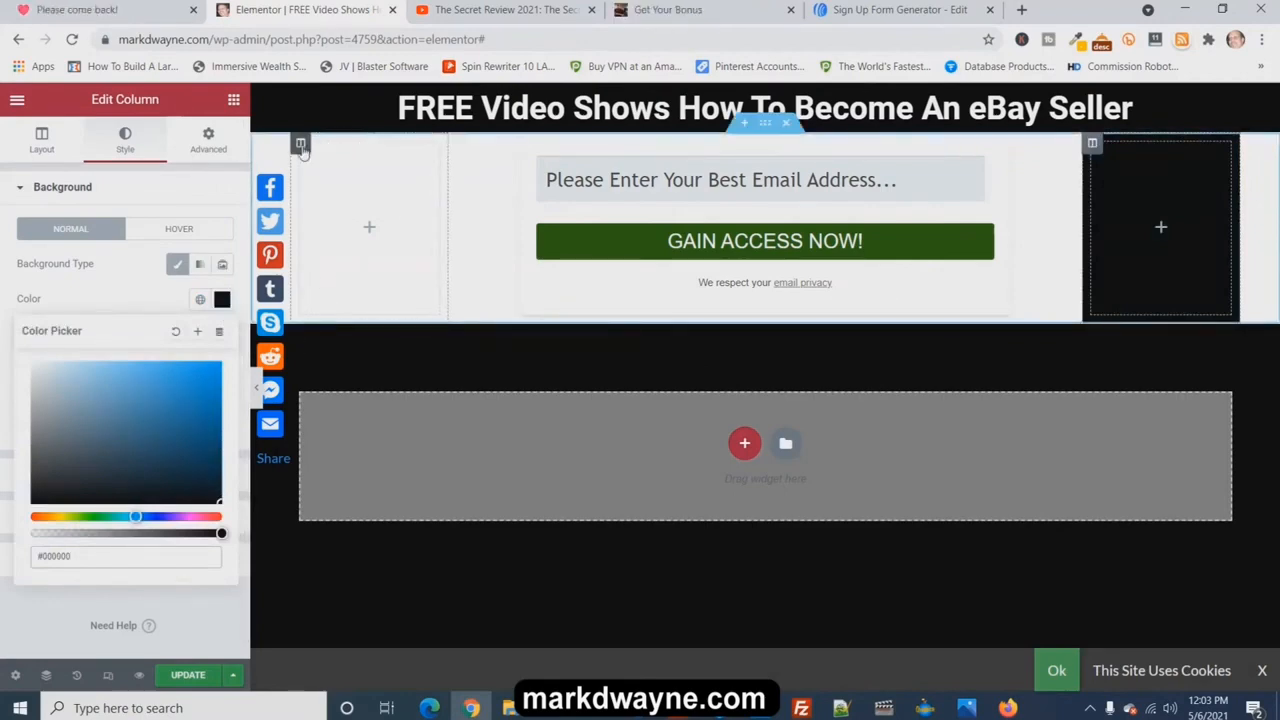
Give the form section's left column a Classic background in black, #000000
left_click(301, 145)
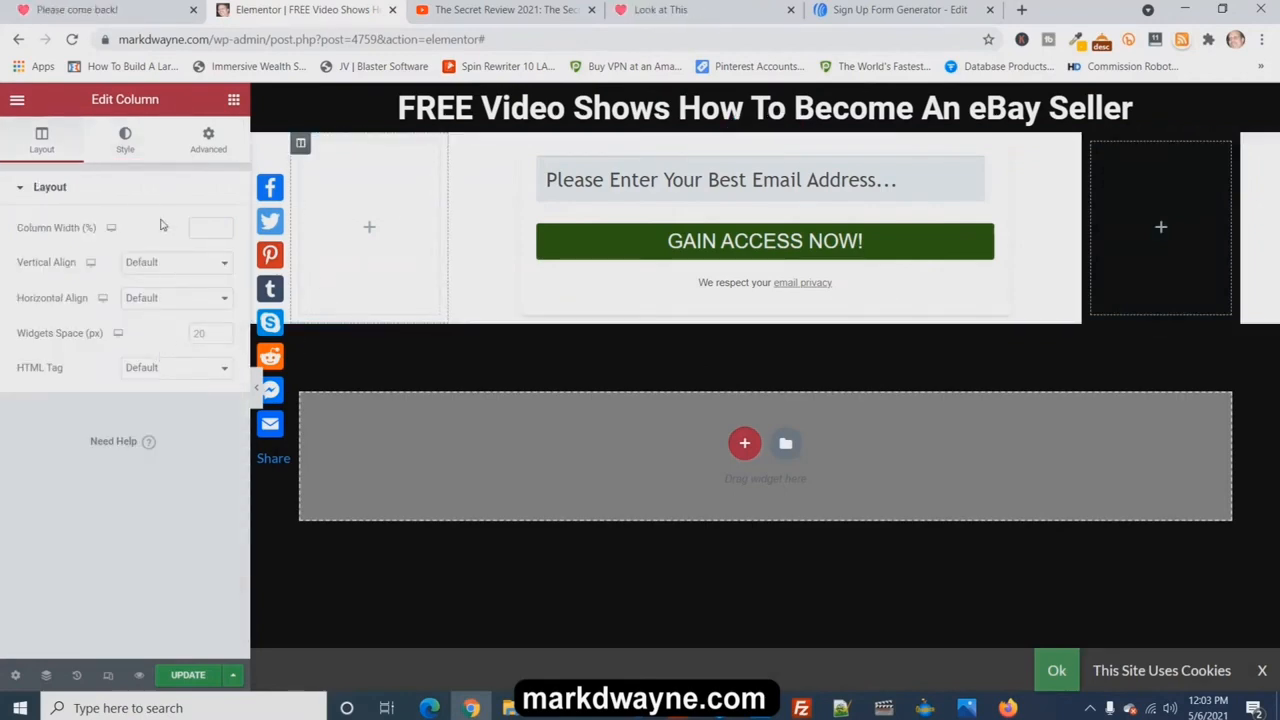
left_click(125, 140)
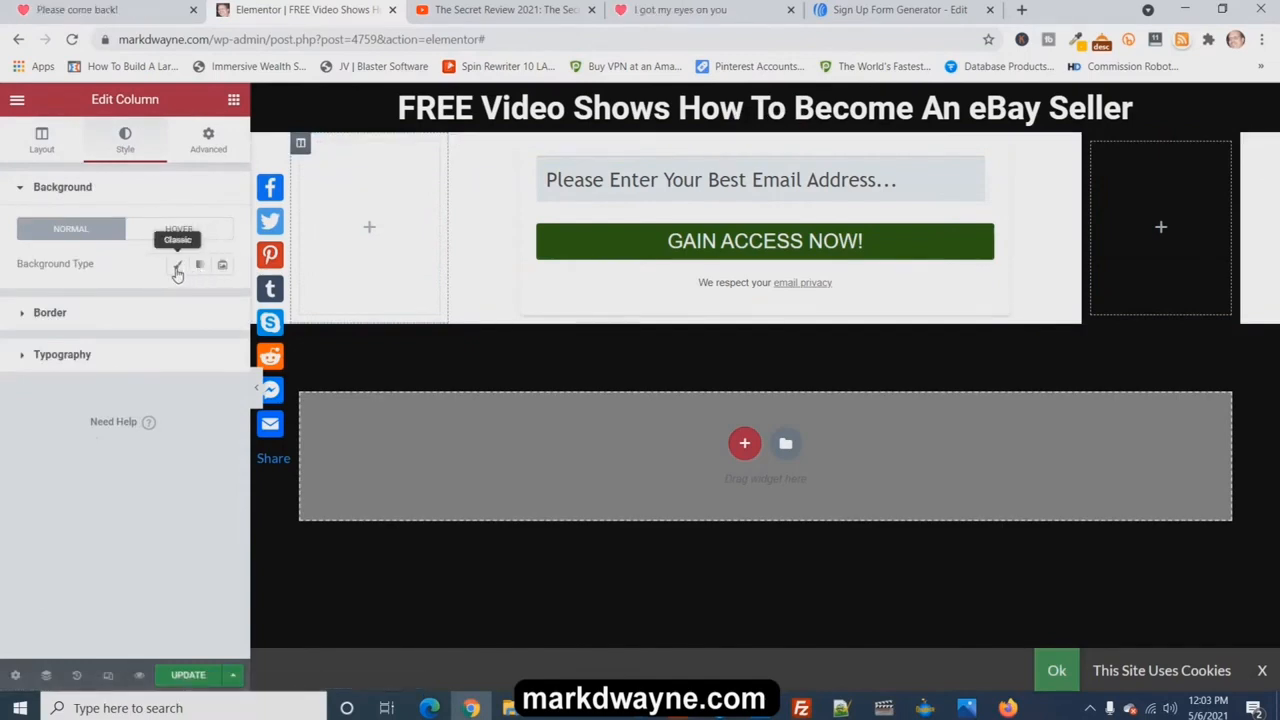
left_click(177, 266)
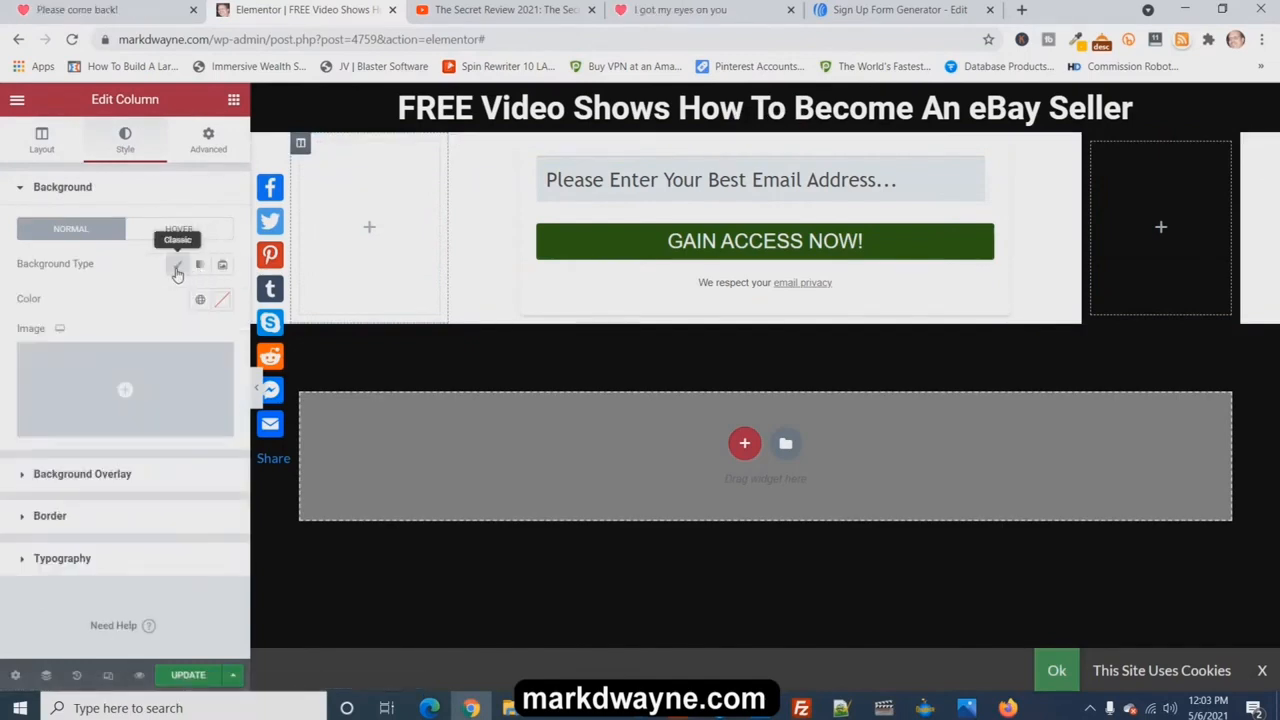
left_click(222, 303)
left_click_drag(170, 456, 226, 522)
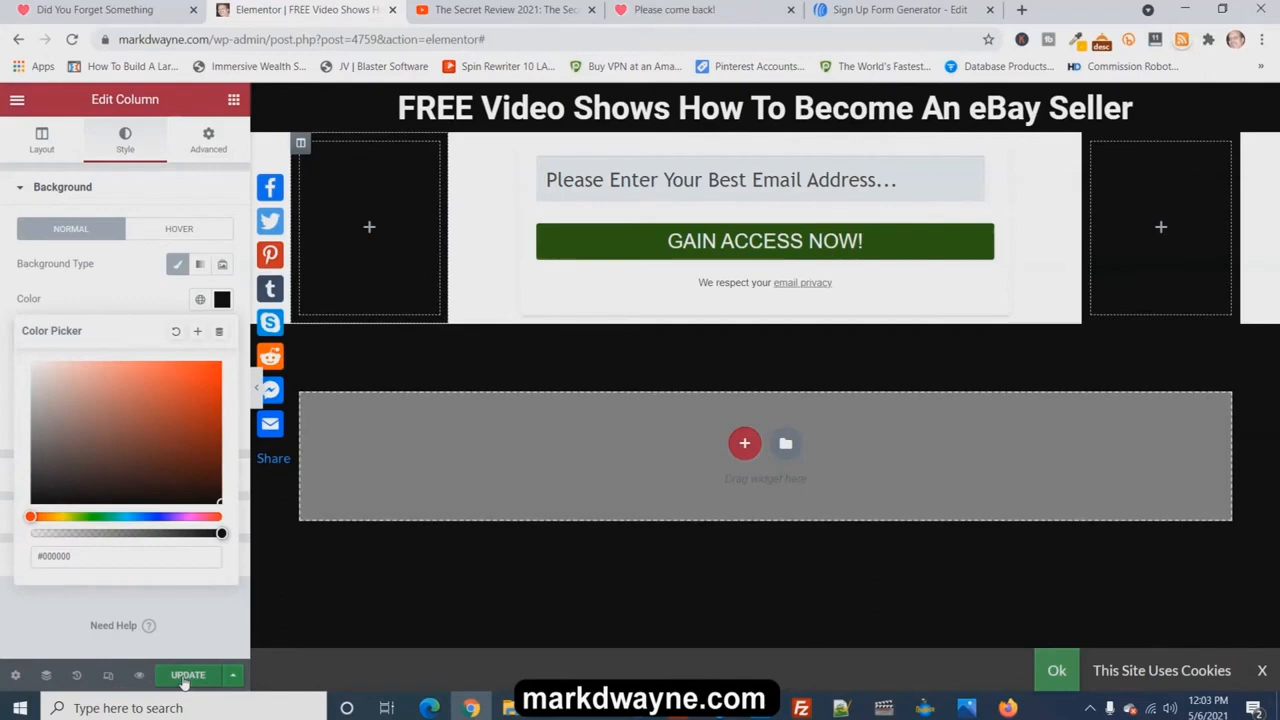
Update the opt-in page, preview it in a new tab, and return to the Elementor editor
left_click(186, 676)
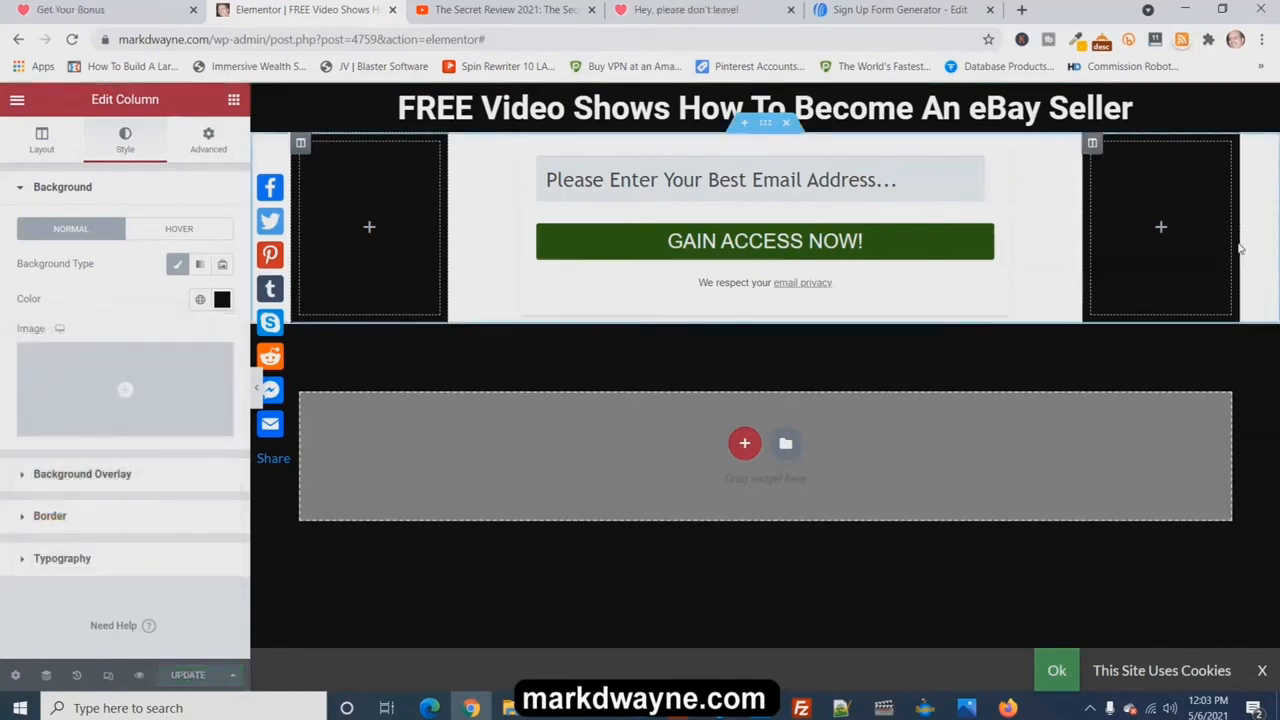
left_click(140, 676)
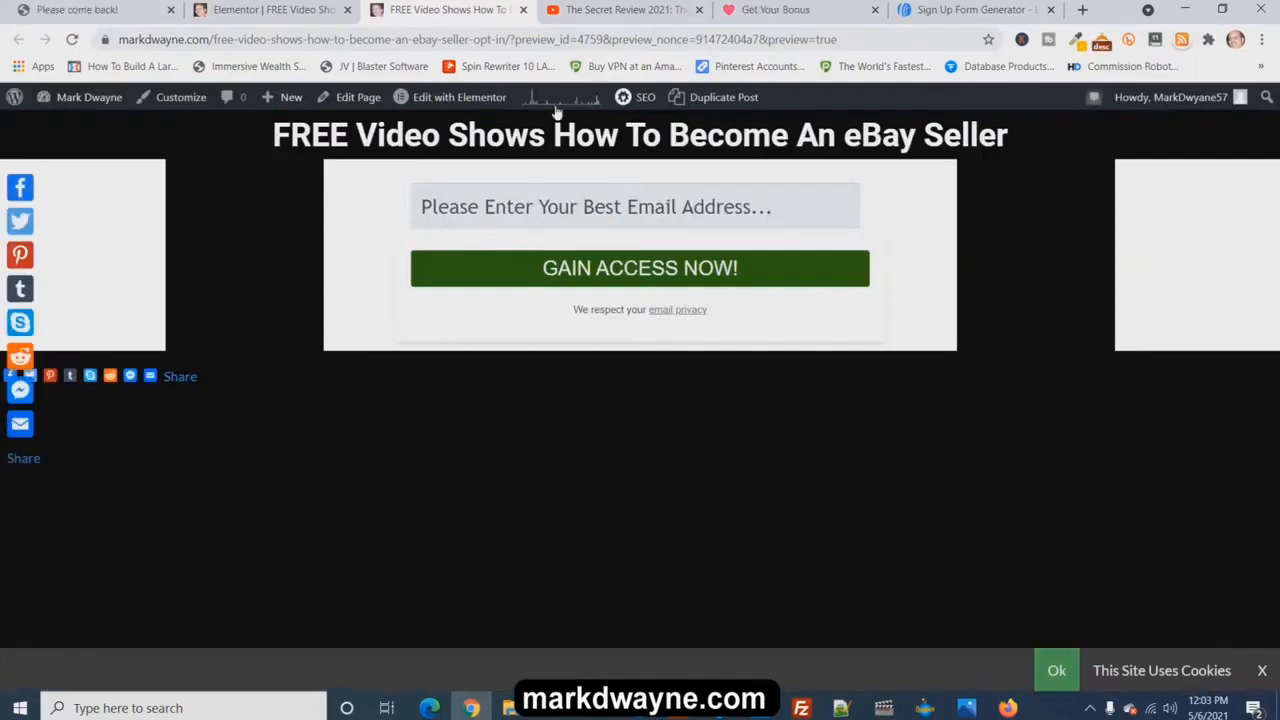
left_click(287, 14)
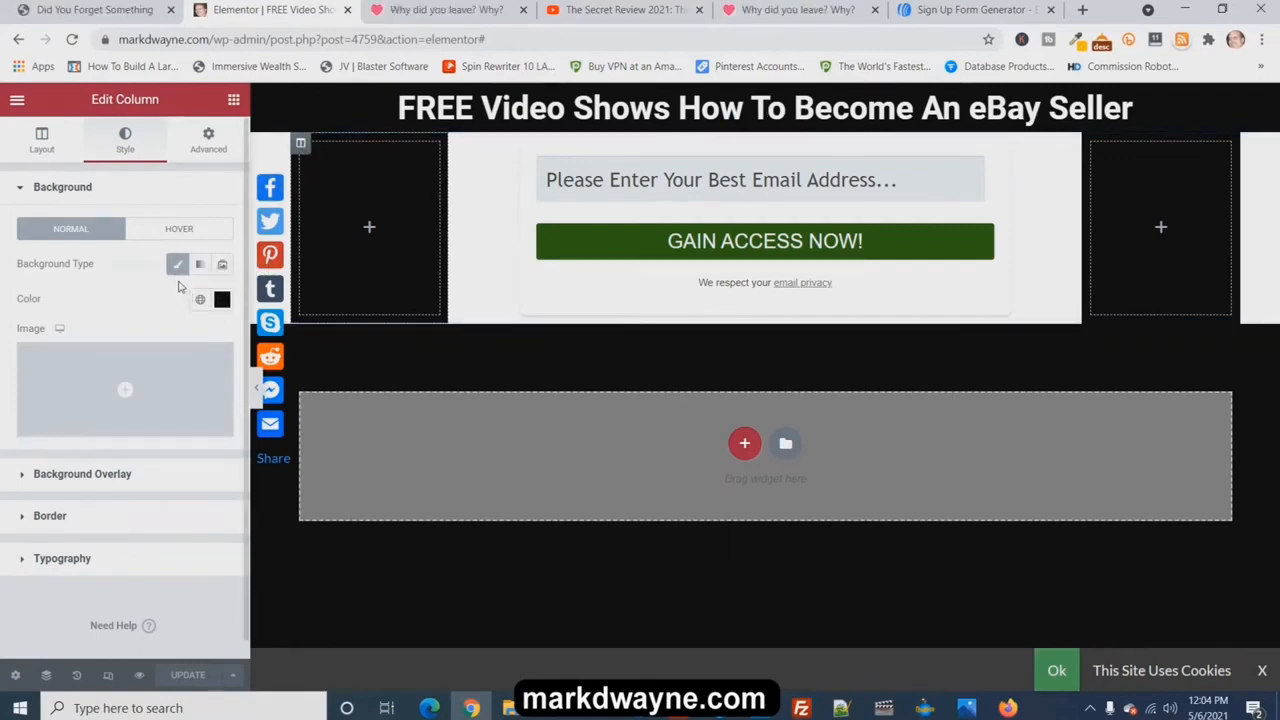
Set the left column's background colour to white #FFFFFF and the right column's to #FEFEFE
left_click(222, 300)
left_click_drag(58, 381, 36, 362)
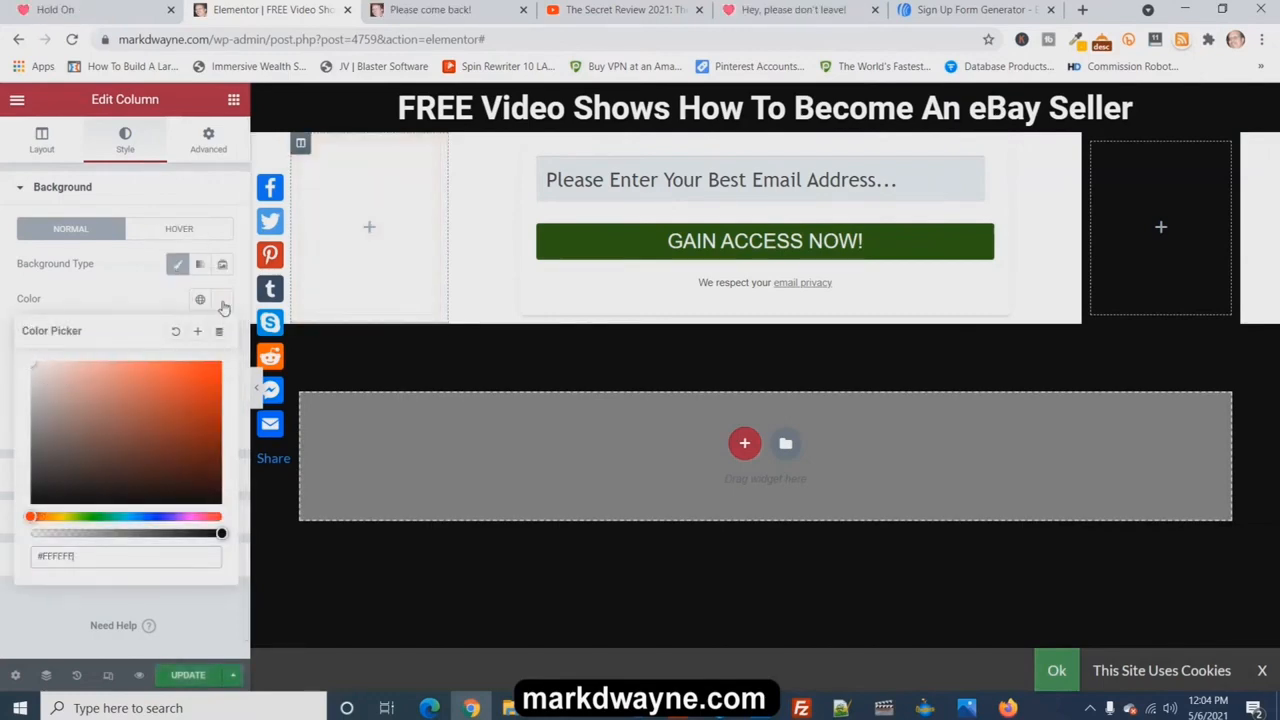
left_click(1091, 144)
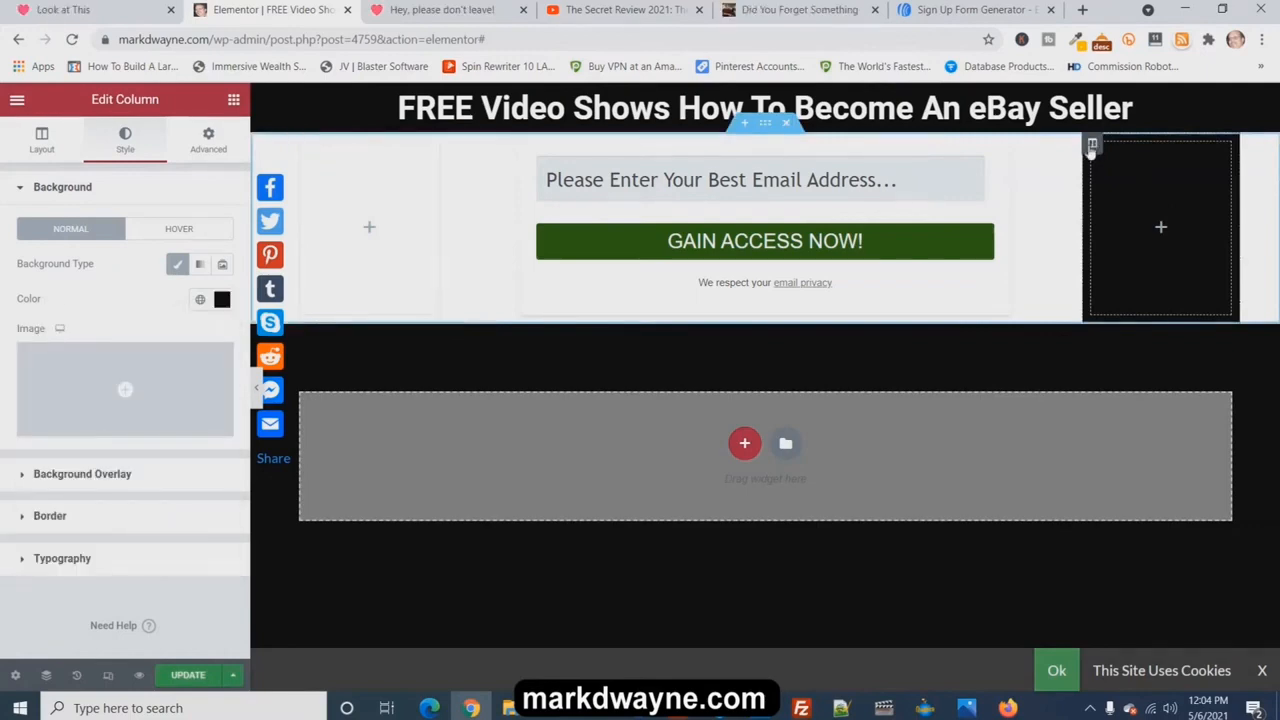
left_click(222, 300)
left_click(31, 363)
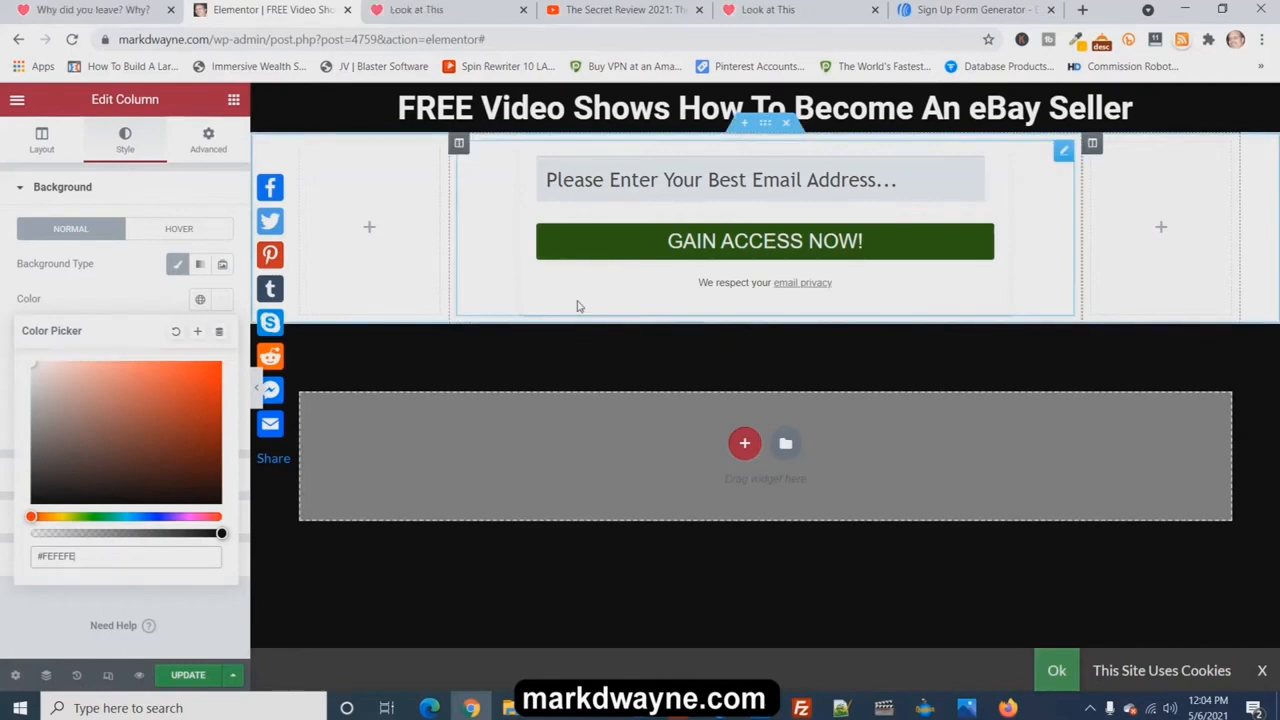
Switch to the AWeber form generator and reopen the sign-up form's Design stage
left_click(985, 12)
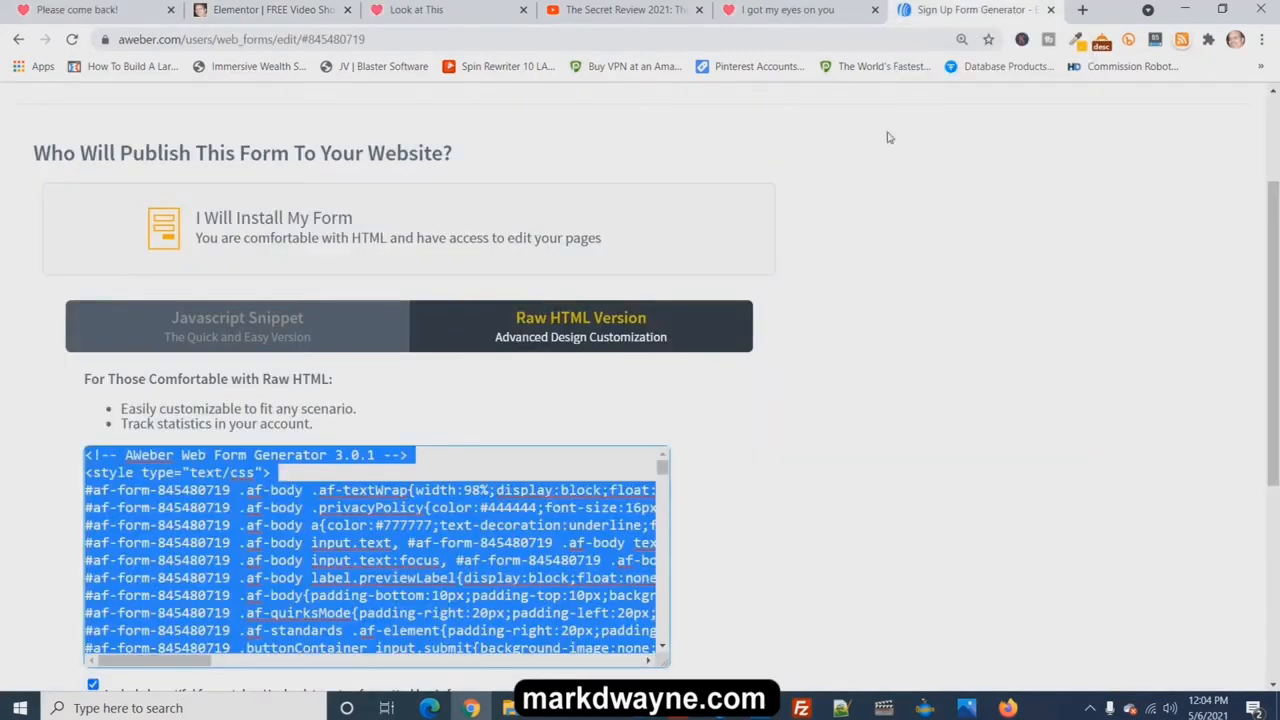
scroll(648, 284, "up", 3)
left_click(805, 232)
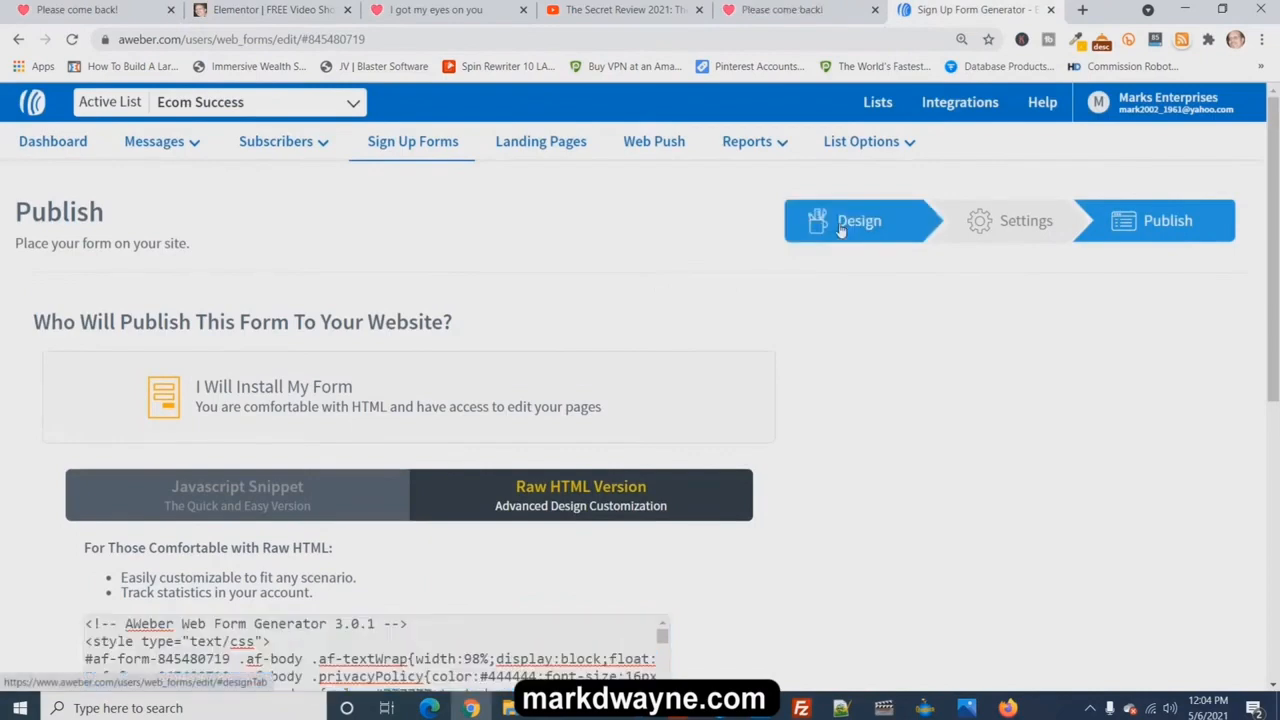
scroll(893, 353, "down", 3)
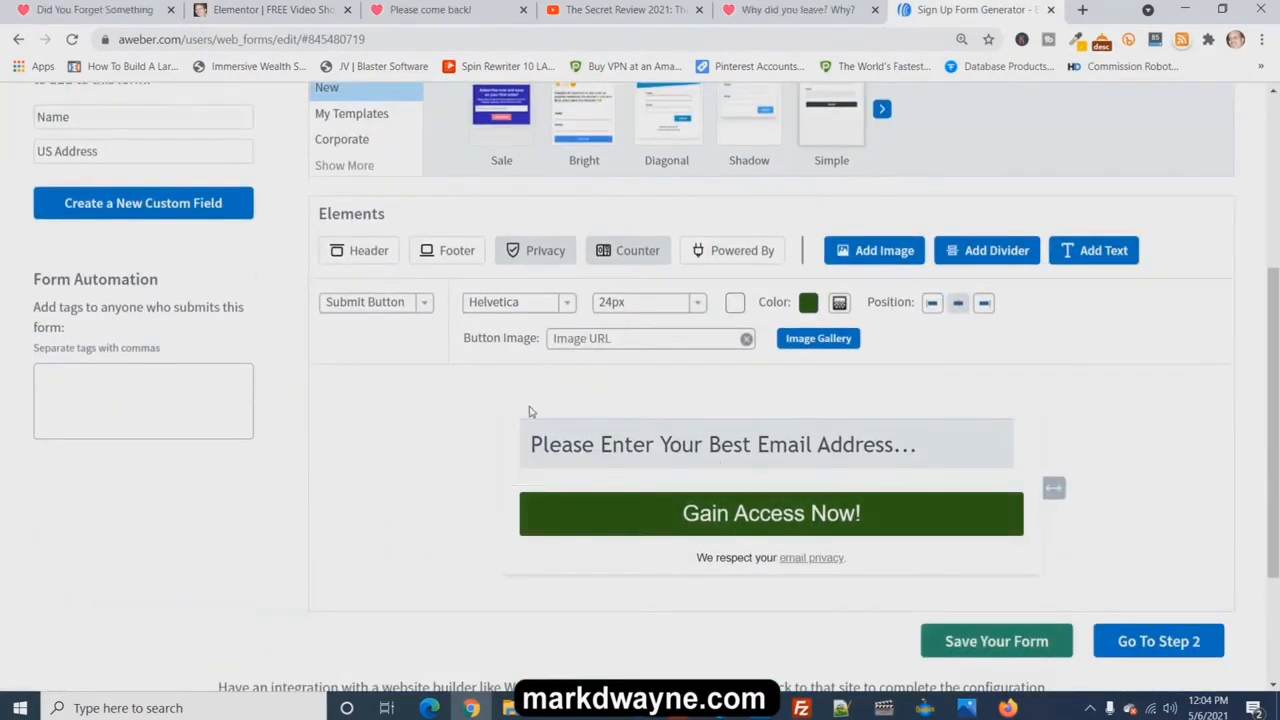
mouse_move(506, 429)
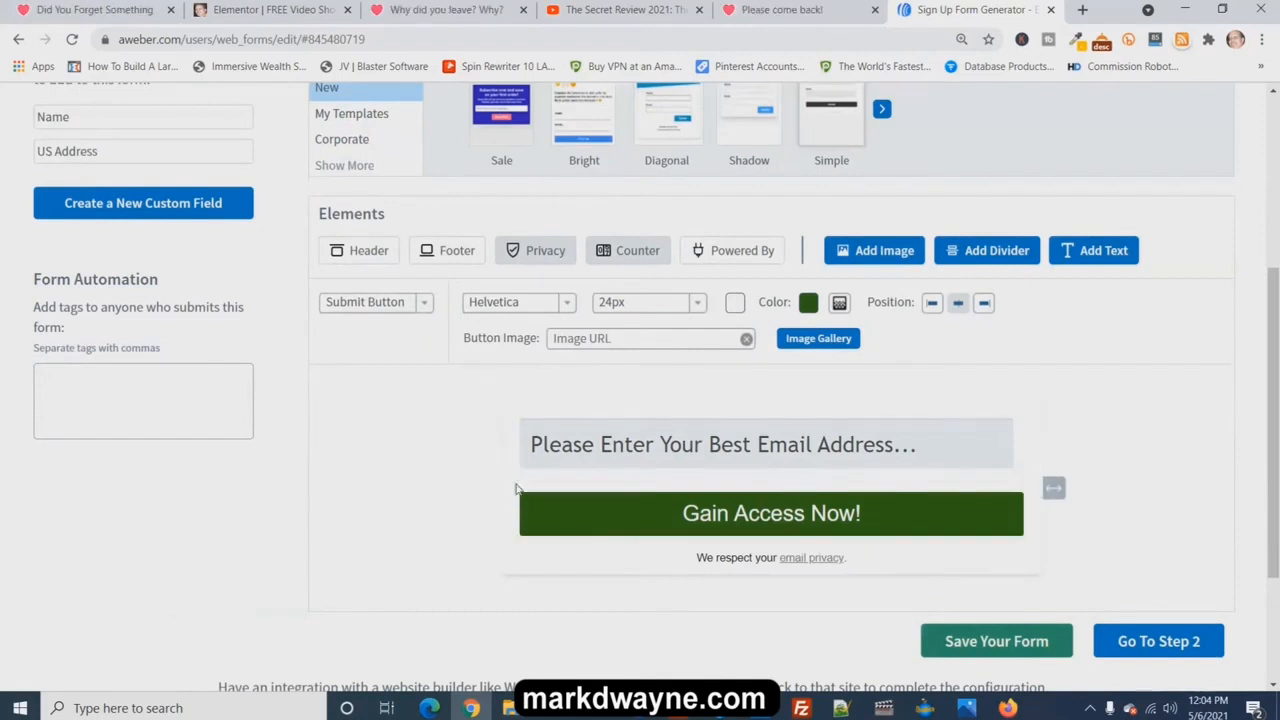
Try a near-black #0d000d background for the sign-up form's body and save the form
left_click(368, 251)
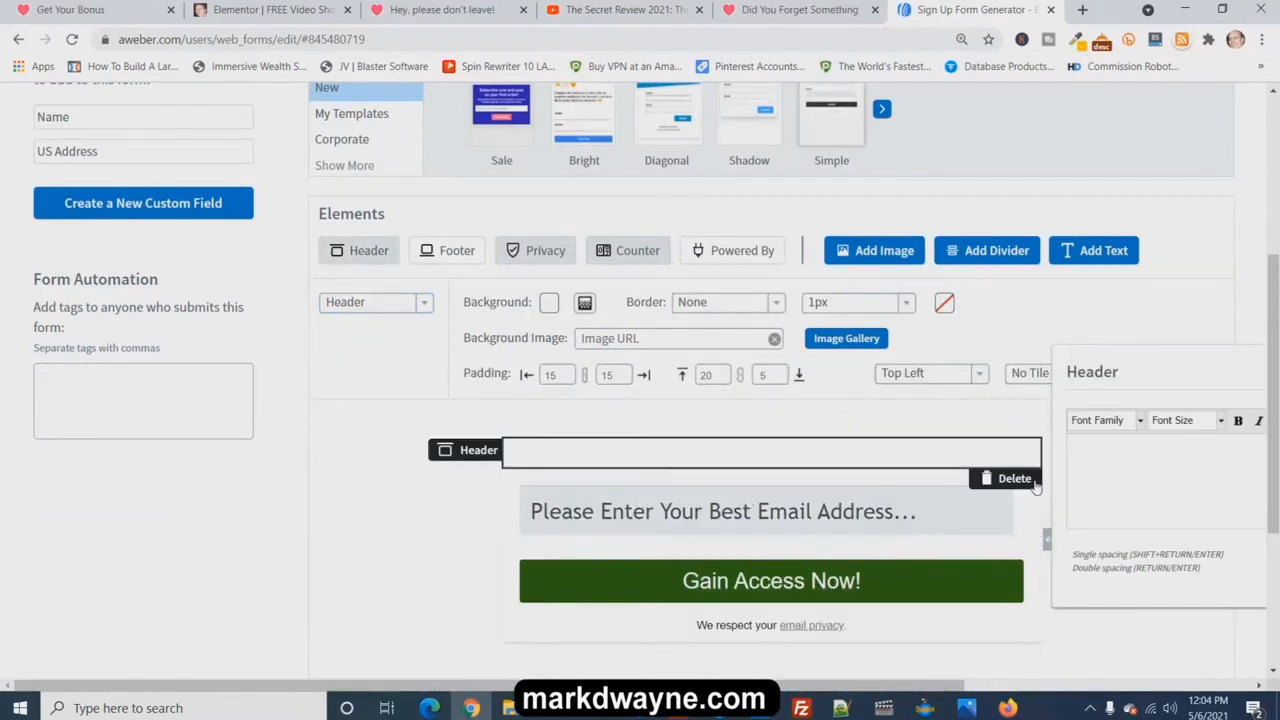
left_click(1014, 479)
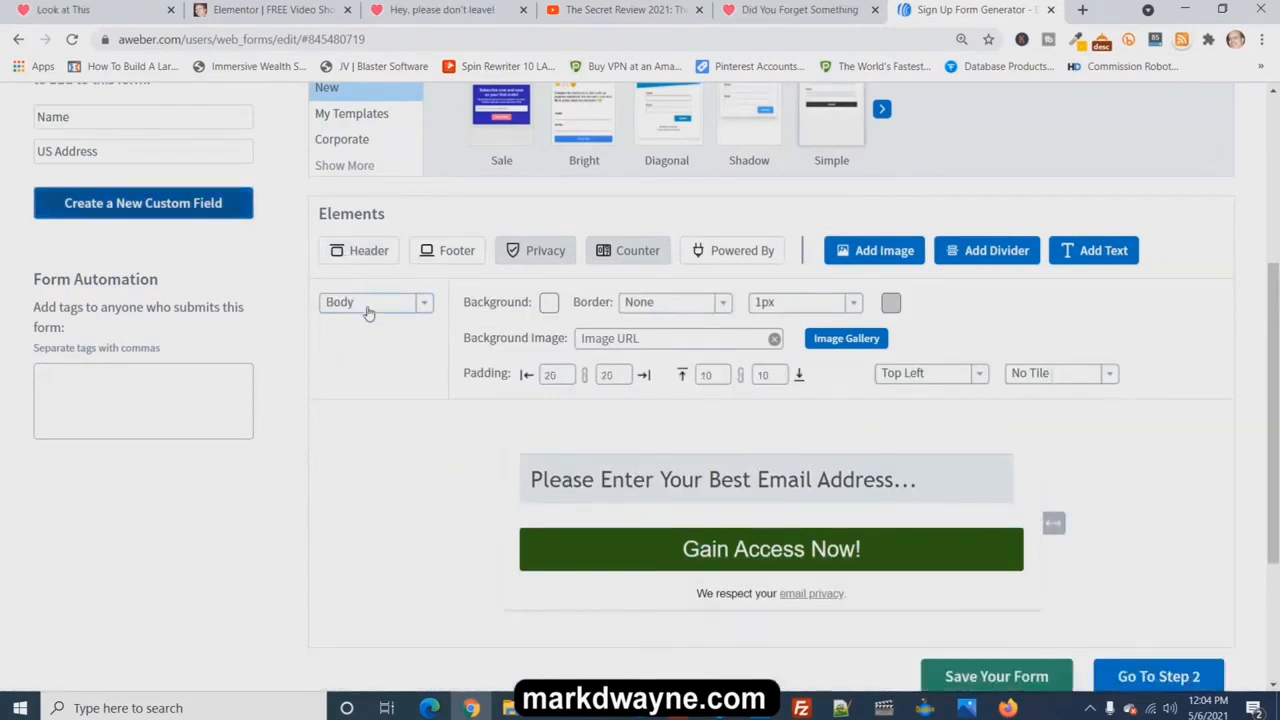
left_click(398, 314)
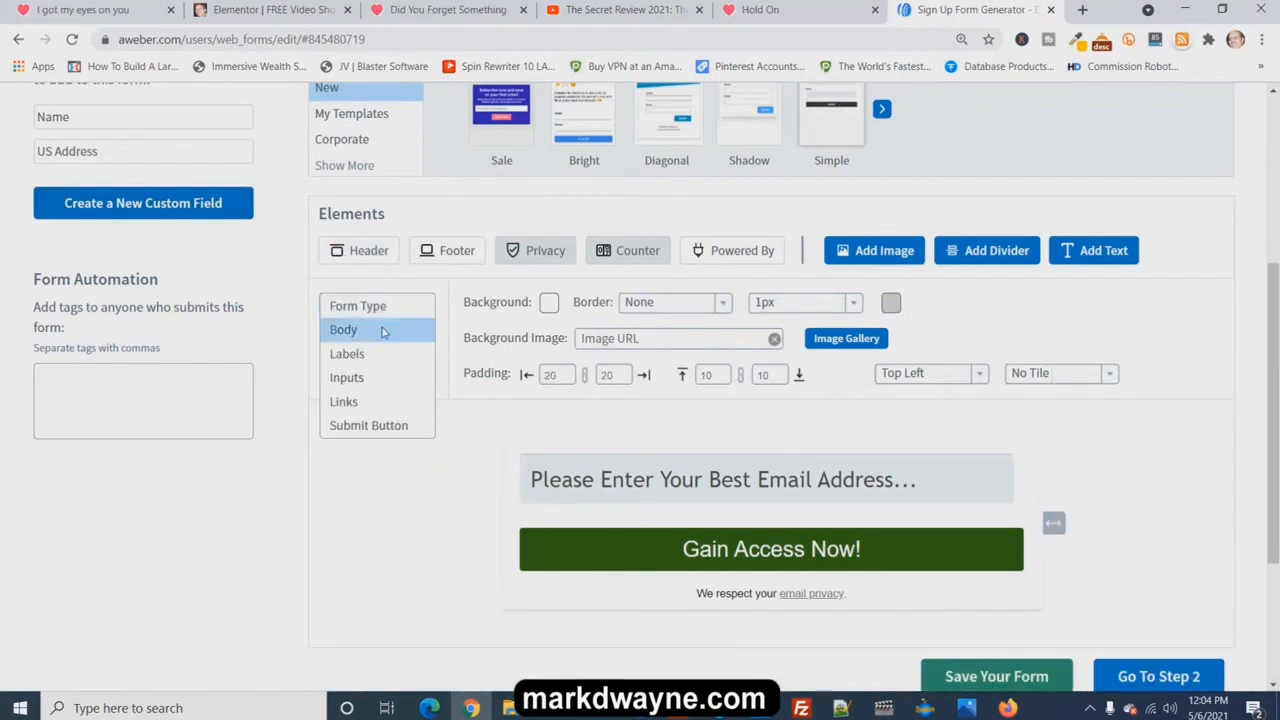
left_click(382, 330)
left_click(552, 303)
left_click_drag(656, 368, 708, 440)
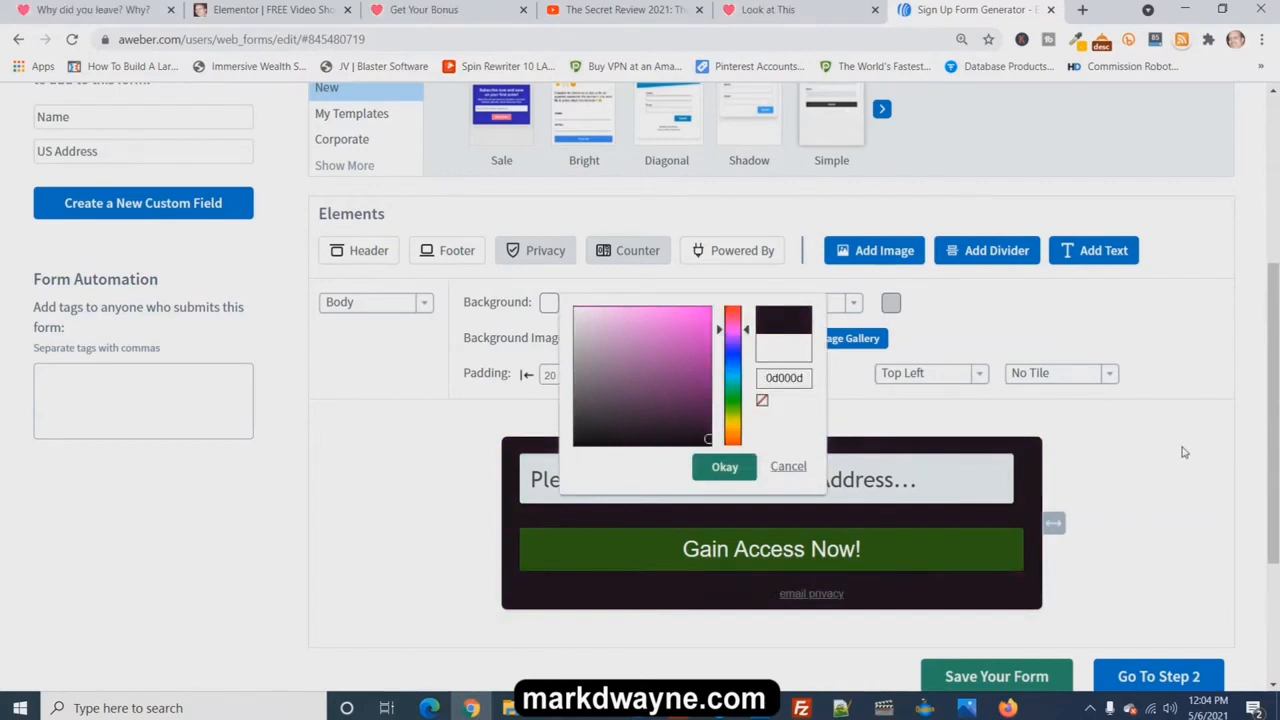
mouse_move(829, 598)
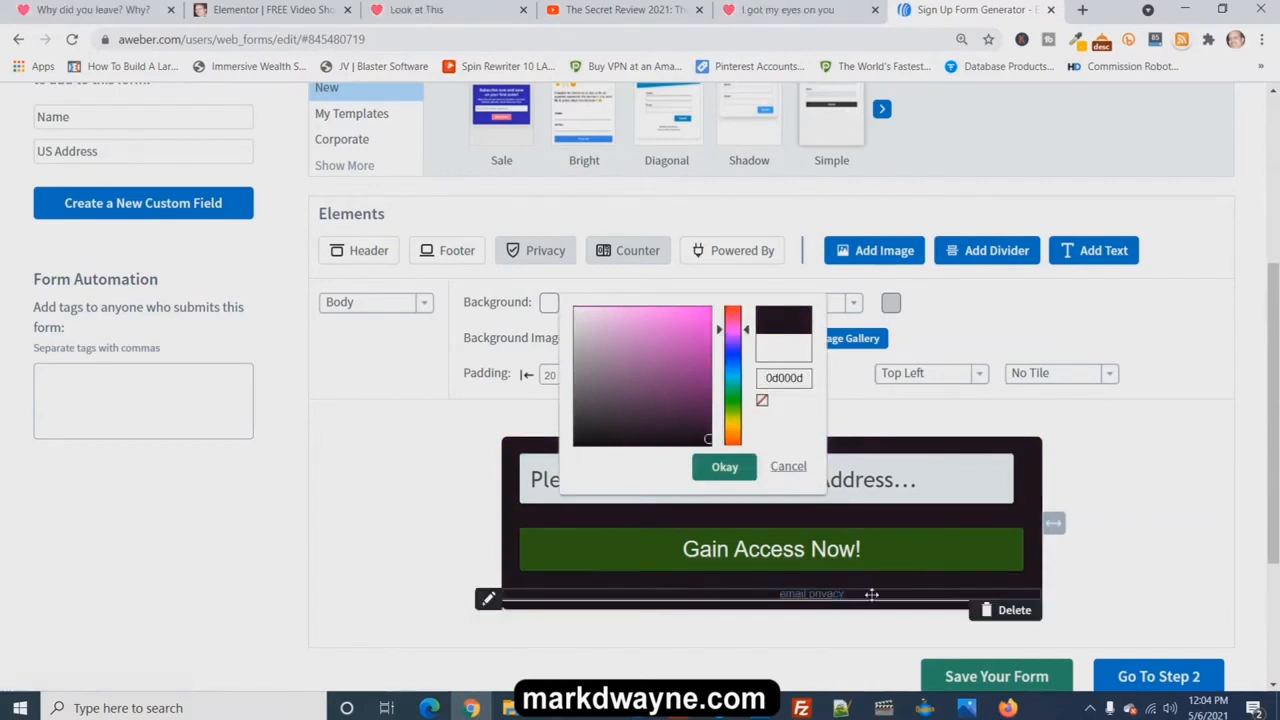
left_click(872, 594)
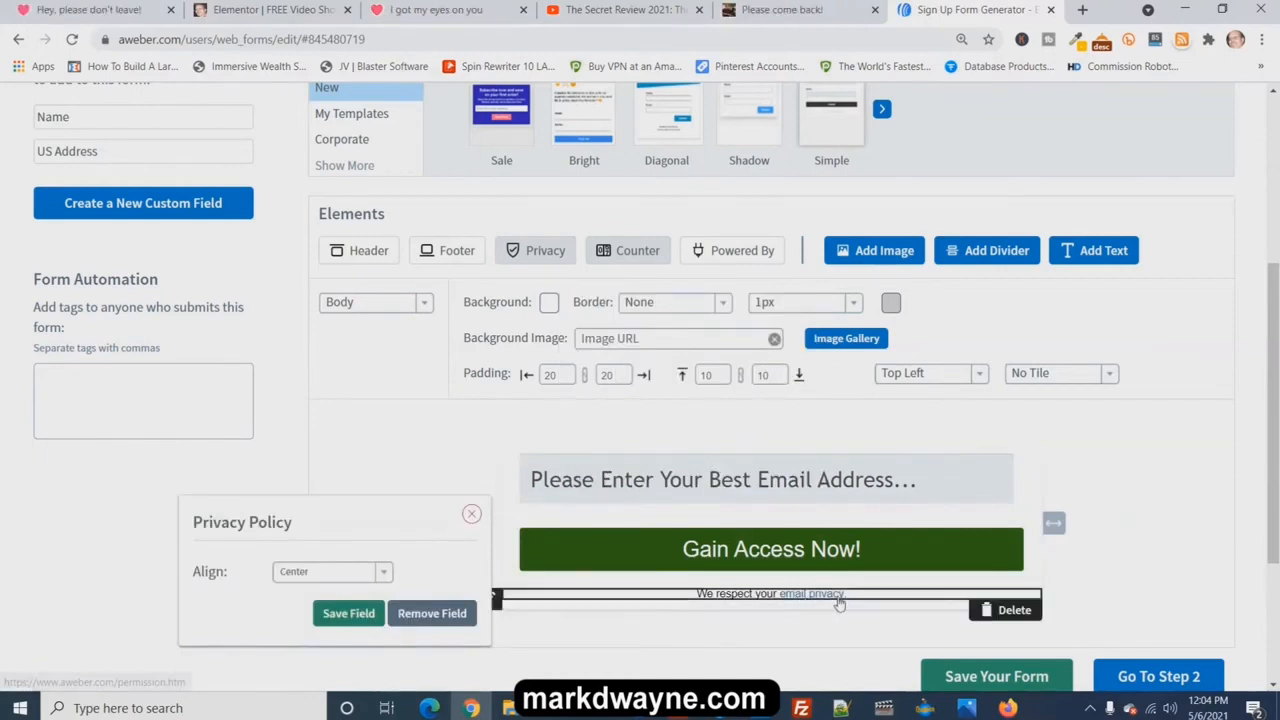
left_click(1000, 677)
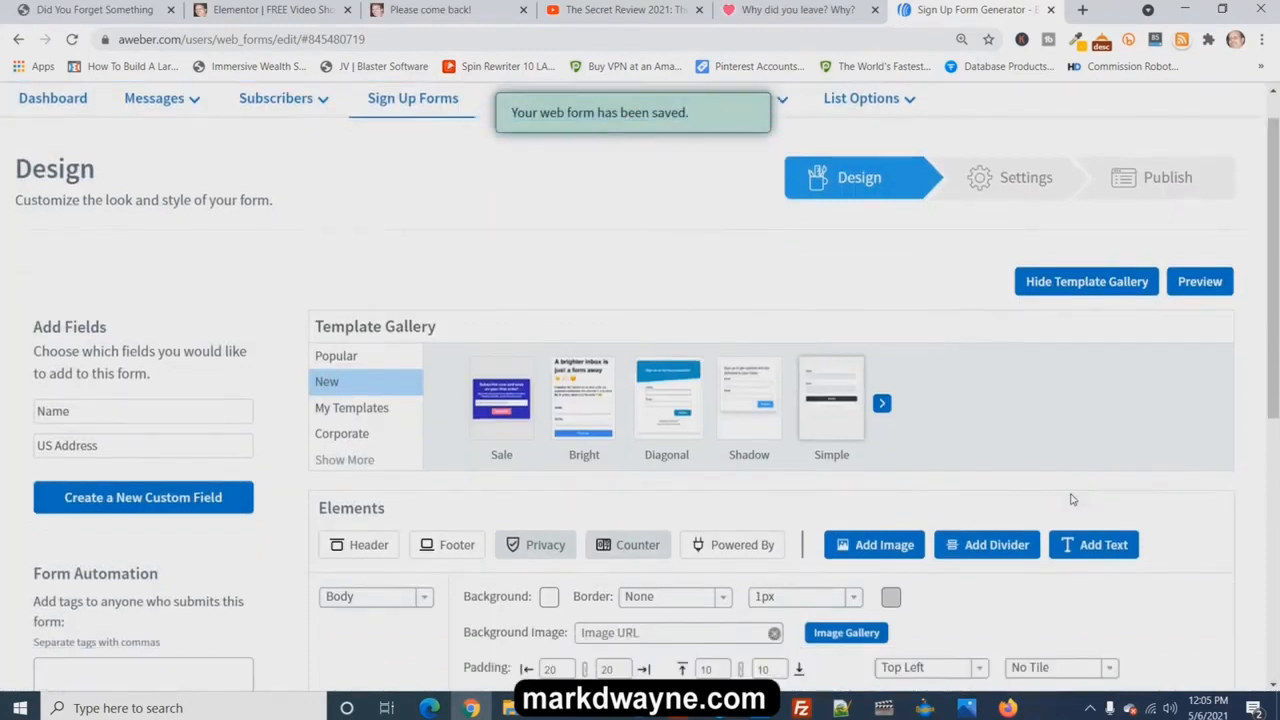
Set the sign-up form's body background to black and save the form
scroll(1066, 503, "down", 4)
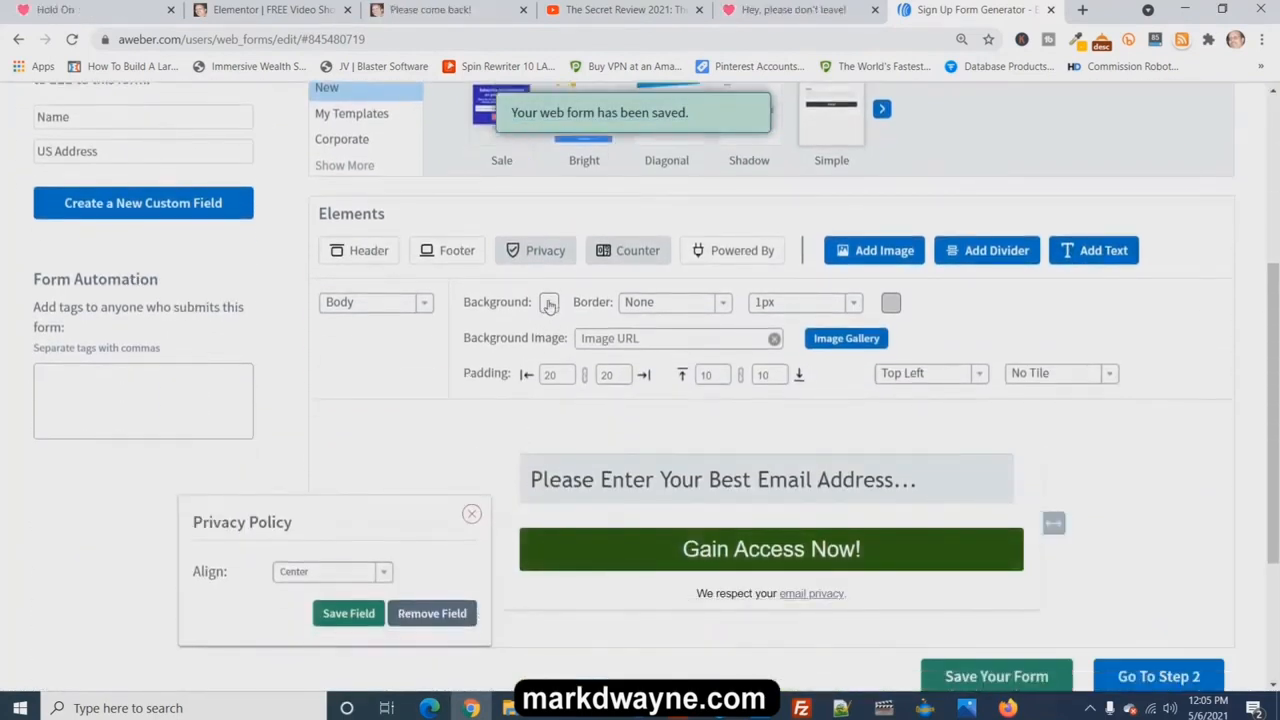
left_click(549, 305)
left_click(672, 412)
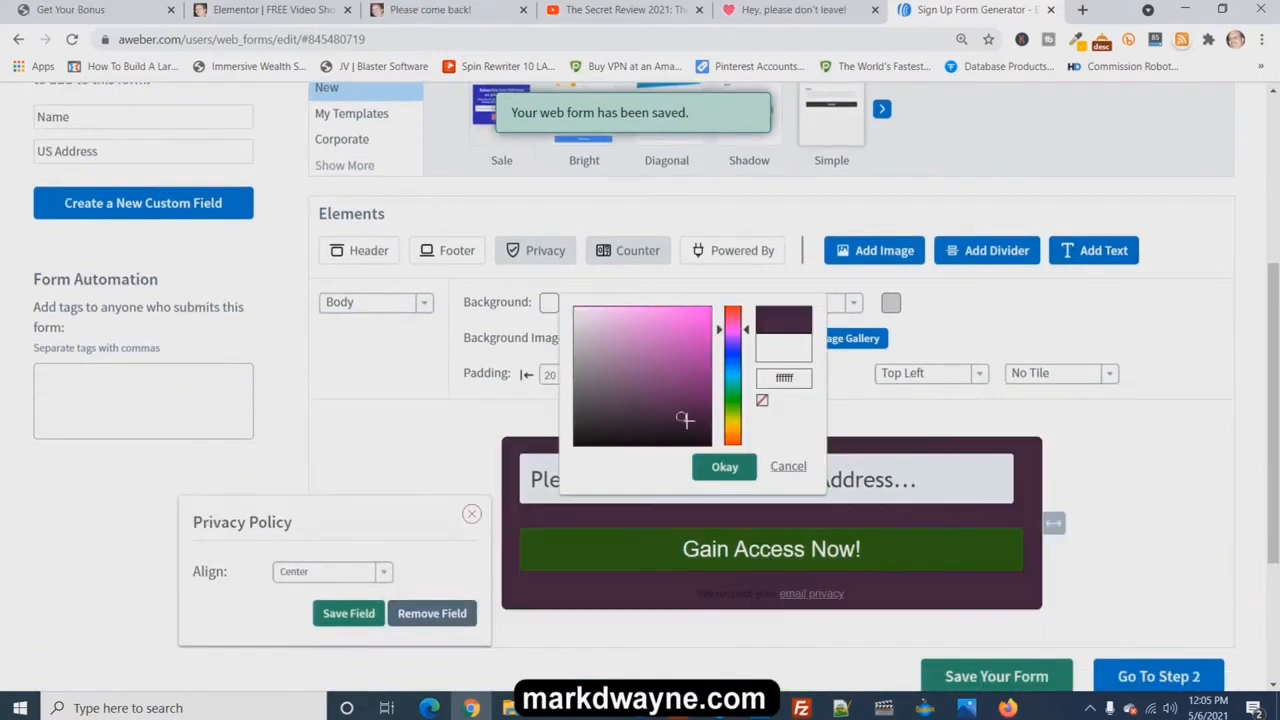
left_click(725, 466)
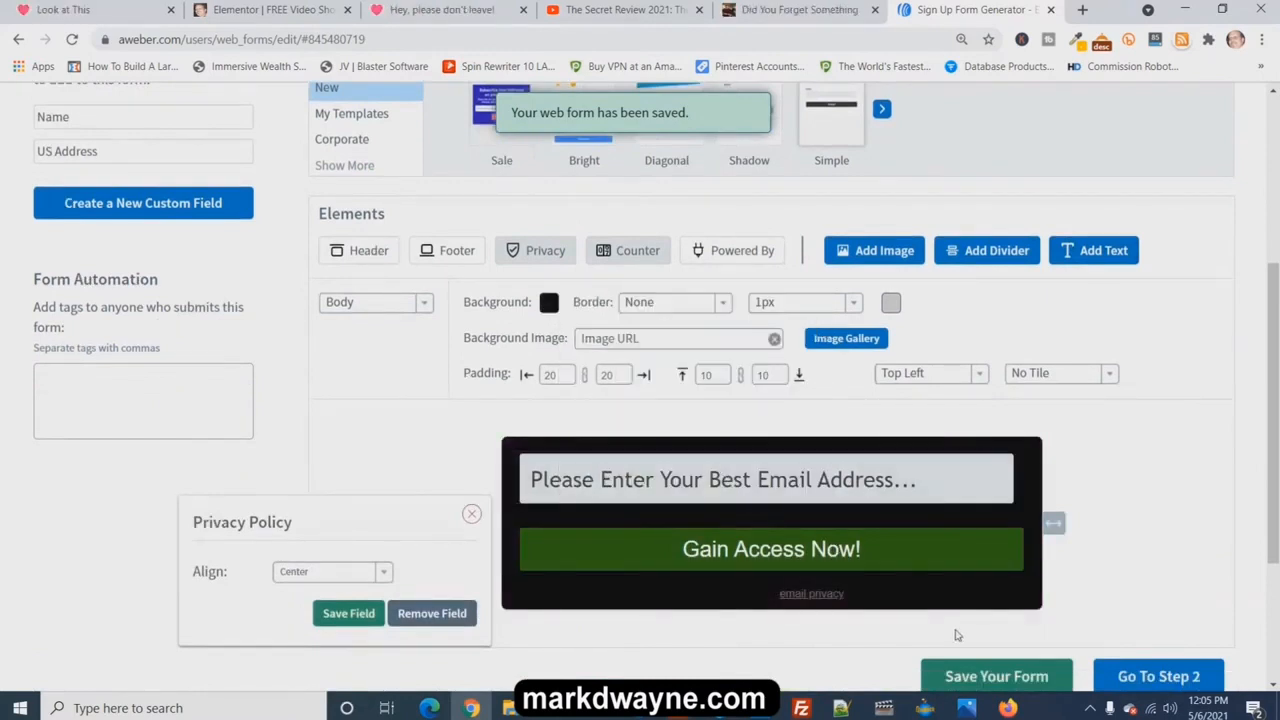
left_click(1003, 677)
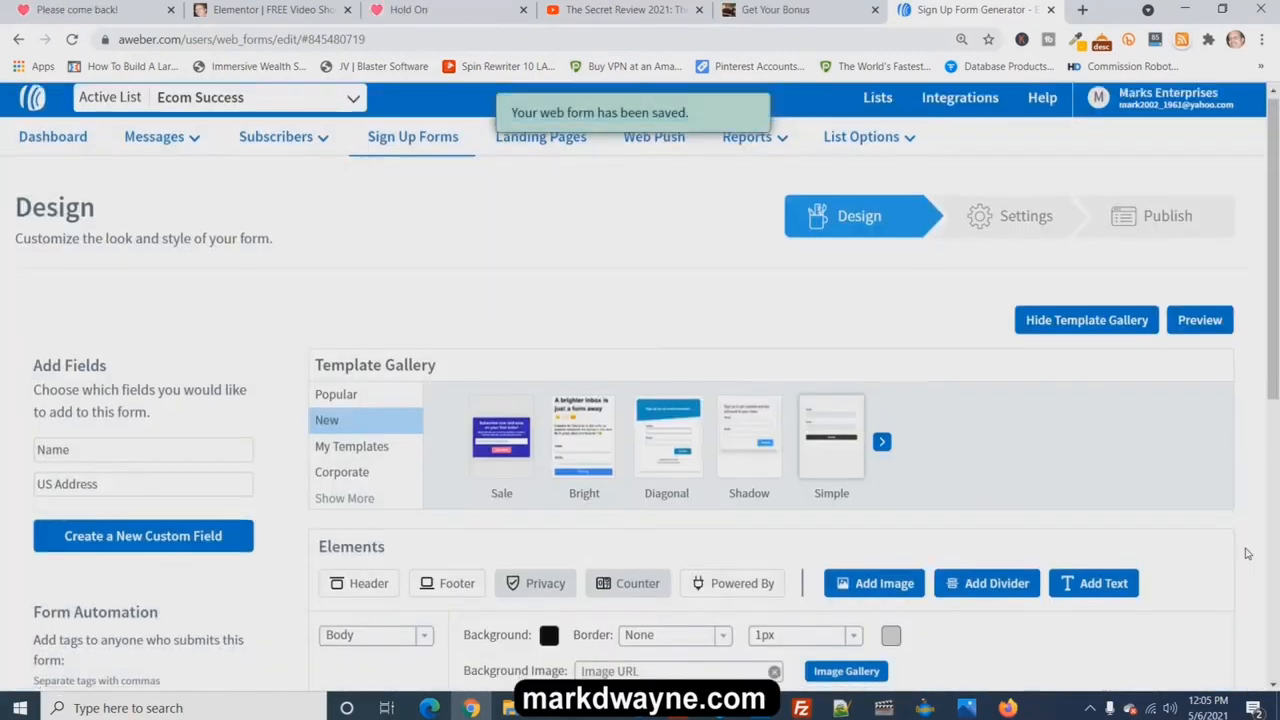
Proceed to the form's Settings, save the form there, and continue to the Publish stage
scroll(1220, 545, "down", 6)
left_click(1156, 519)
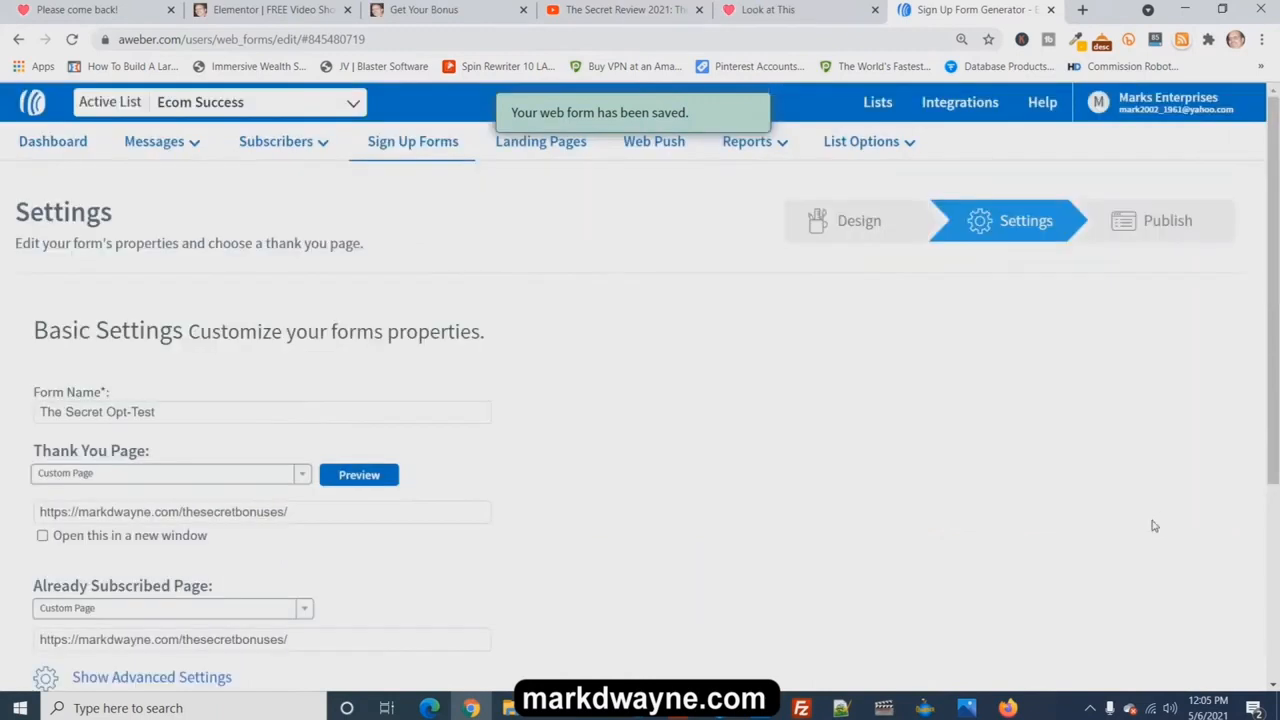
scroll(458, 560, "down", 3)
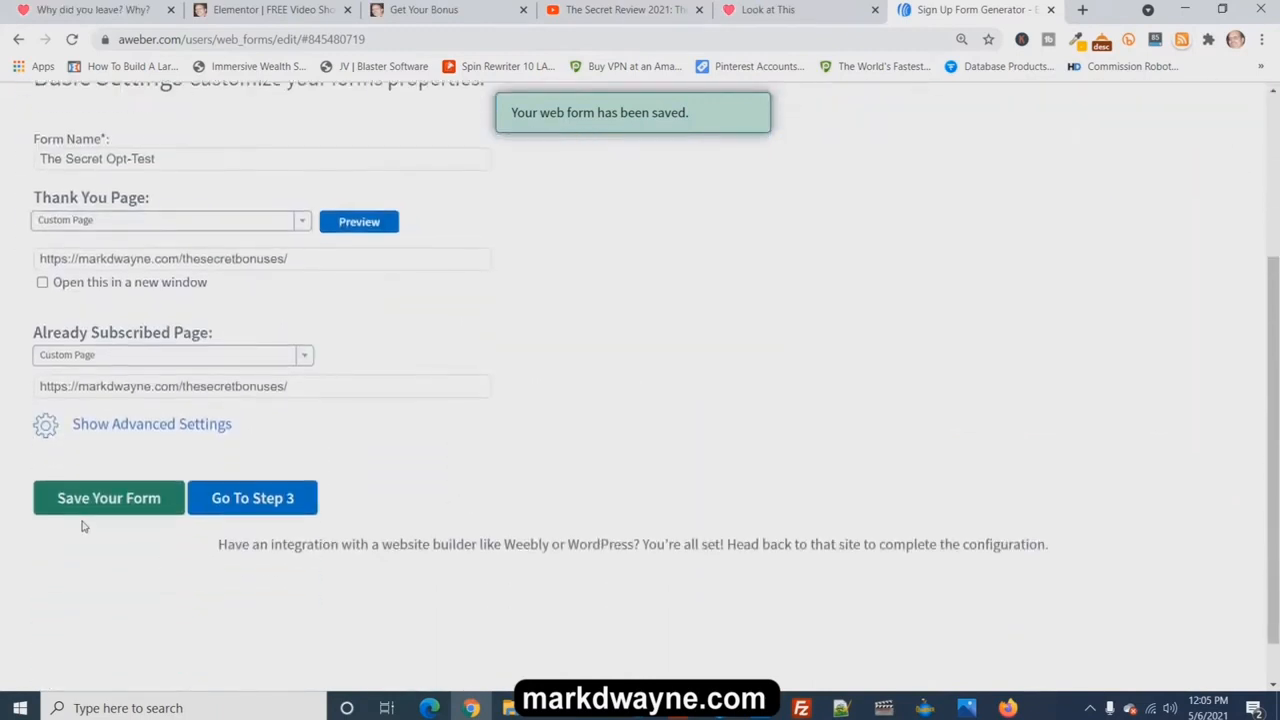
left_click(86, 505)
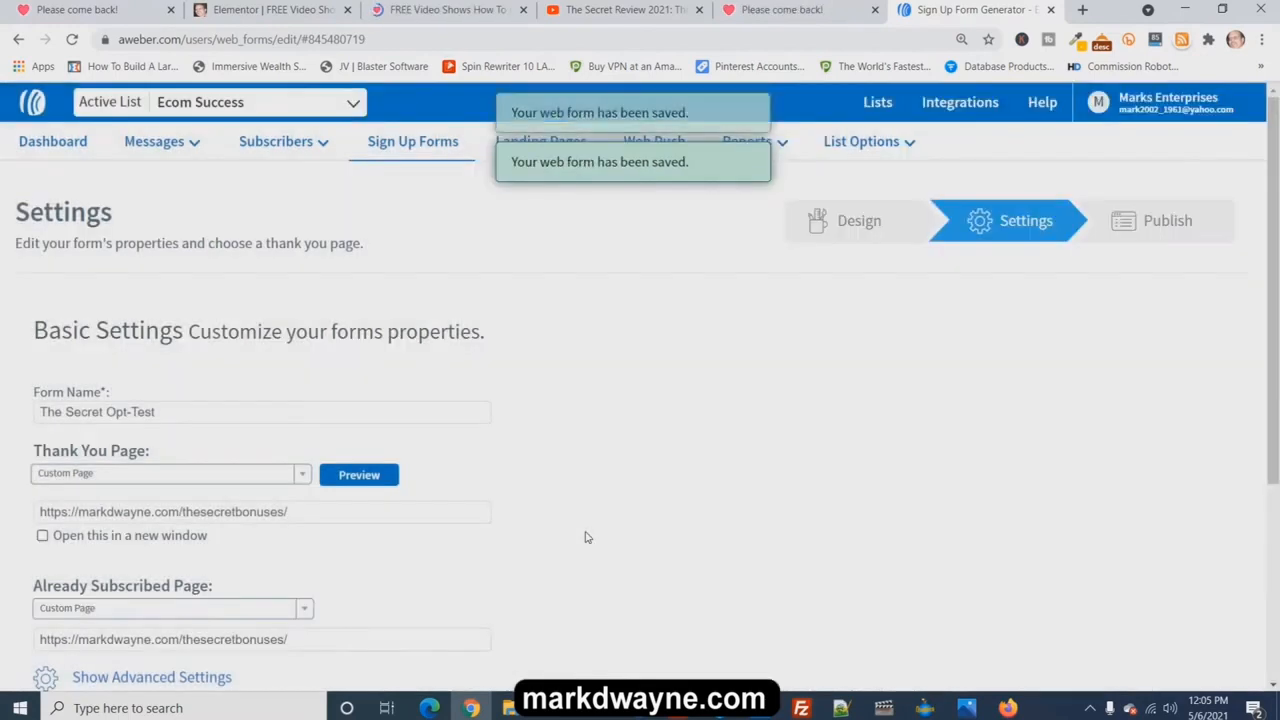
scroll(586, 535, "down", 3)
left_click(258, 505)
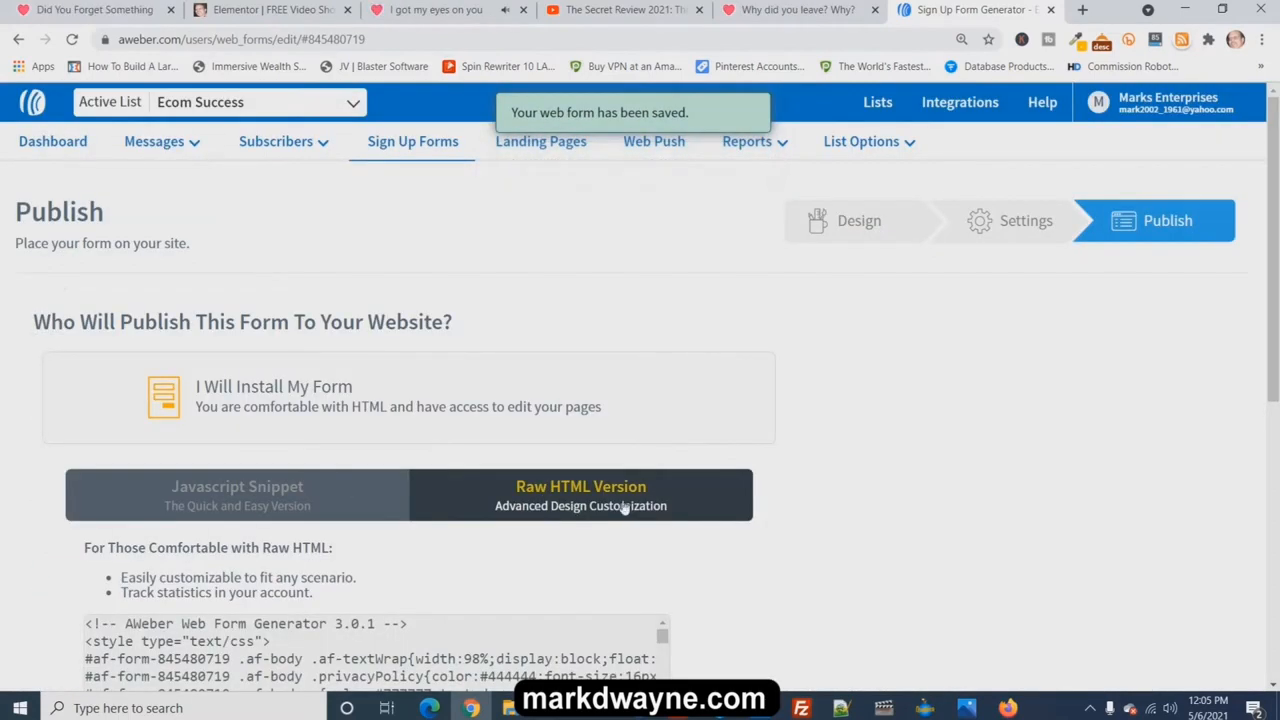
Copy the complete Raw HTML version of the sign-up form's code
scroll(650, 505, "down", 2)
left_click(503, 452)
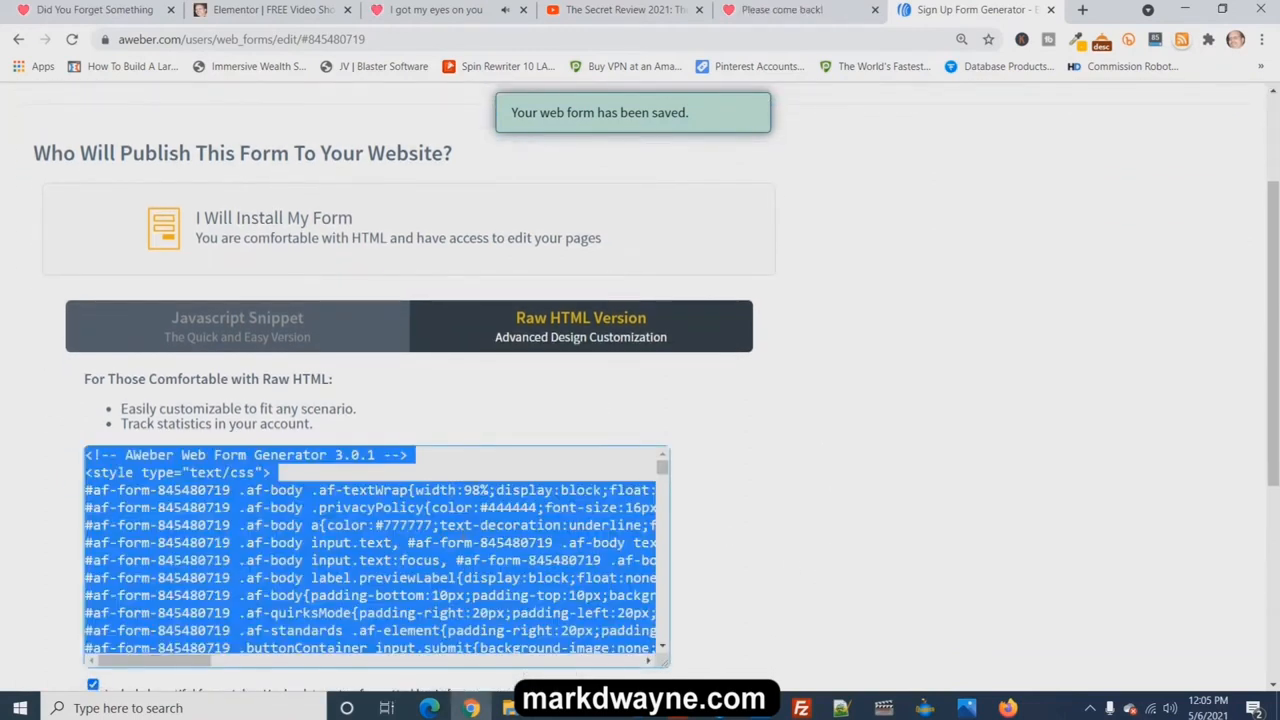
right_click(466, 535)
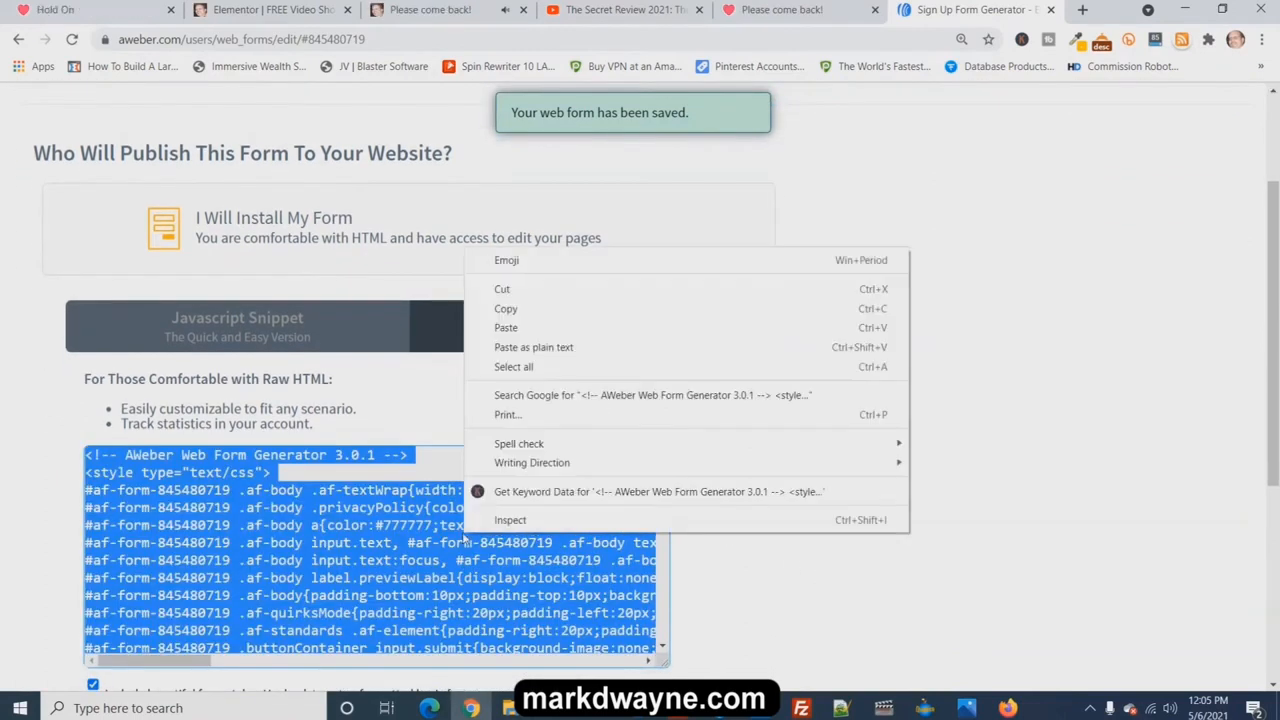
left_click(530, 367)
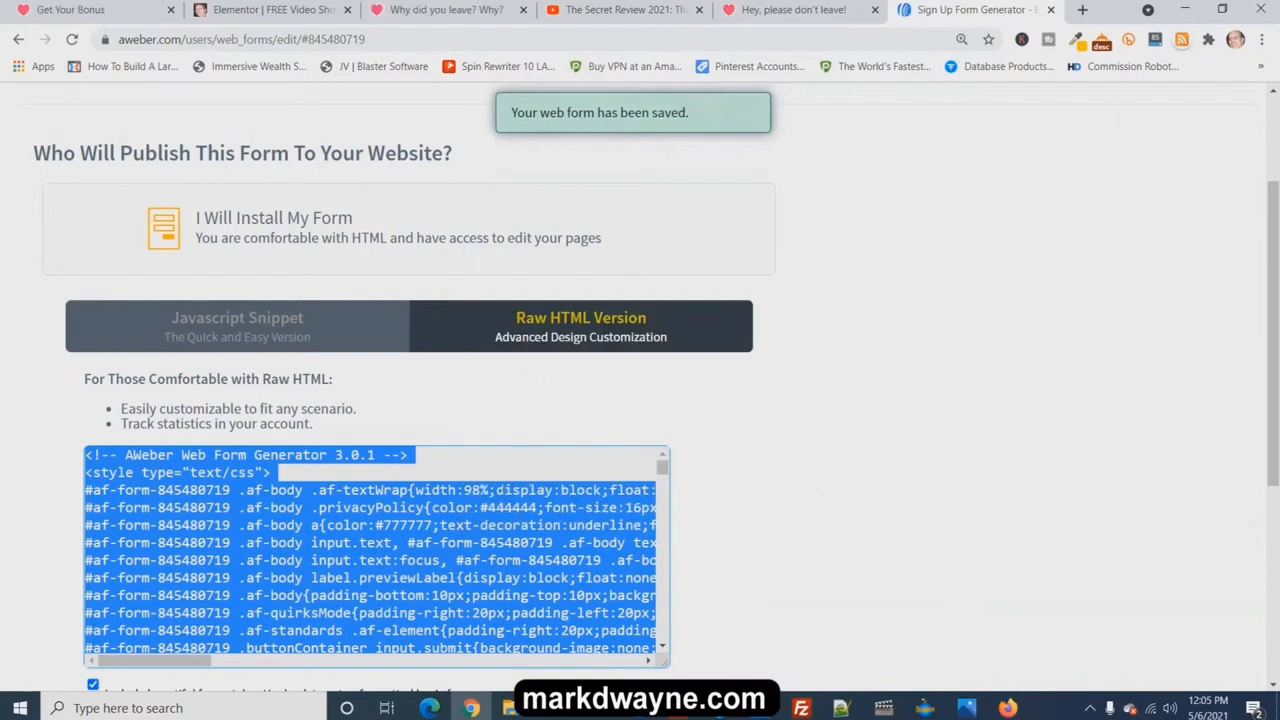
right_click(502, 494)
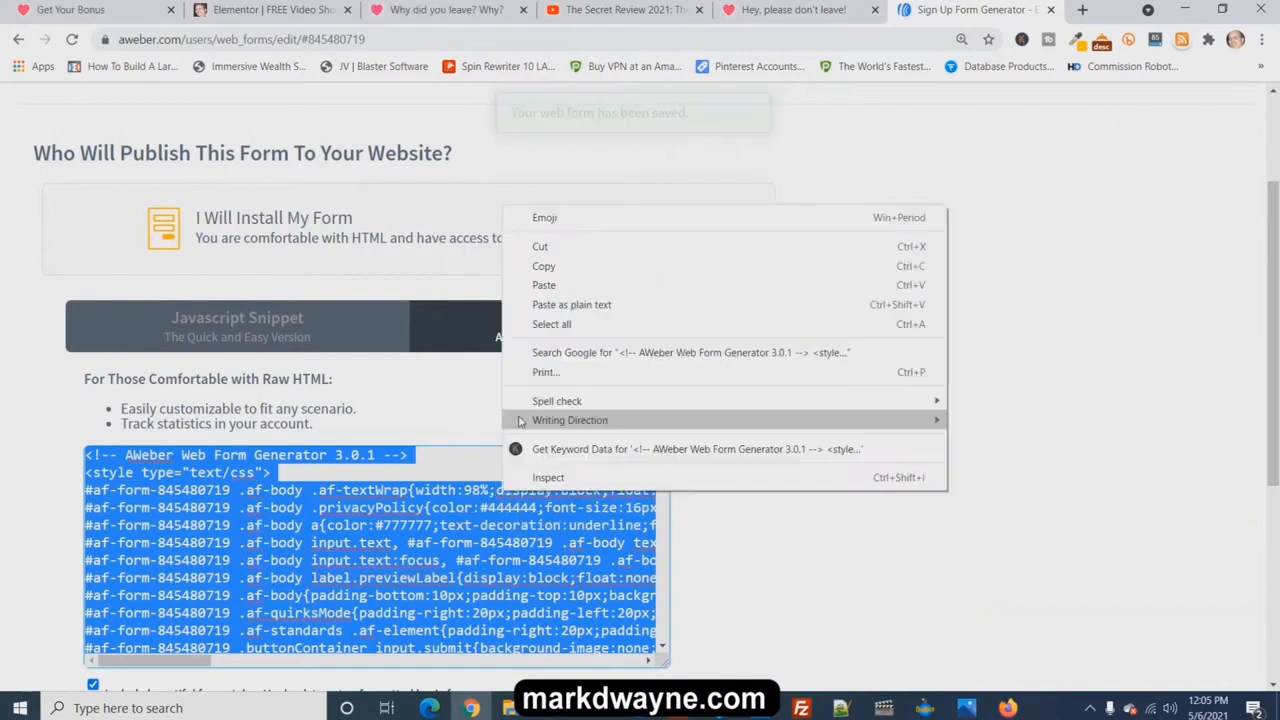
left_click(557, 268)
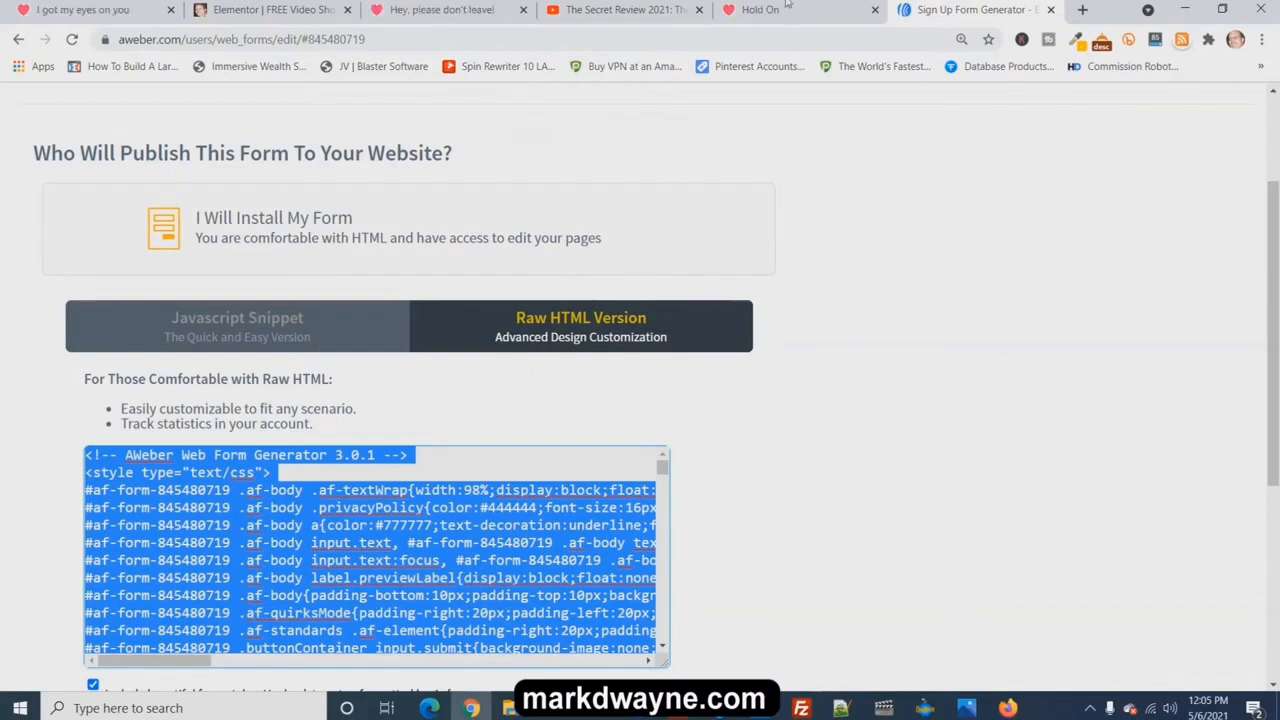
Return to the Elementor editor and replace all code in the opt-in form's HTML widget with the copied AWeber code
left_click(600, 12)
left_click(475, 10)
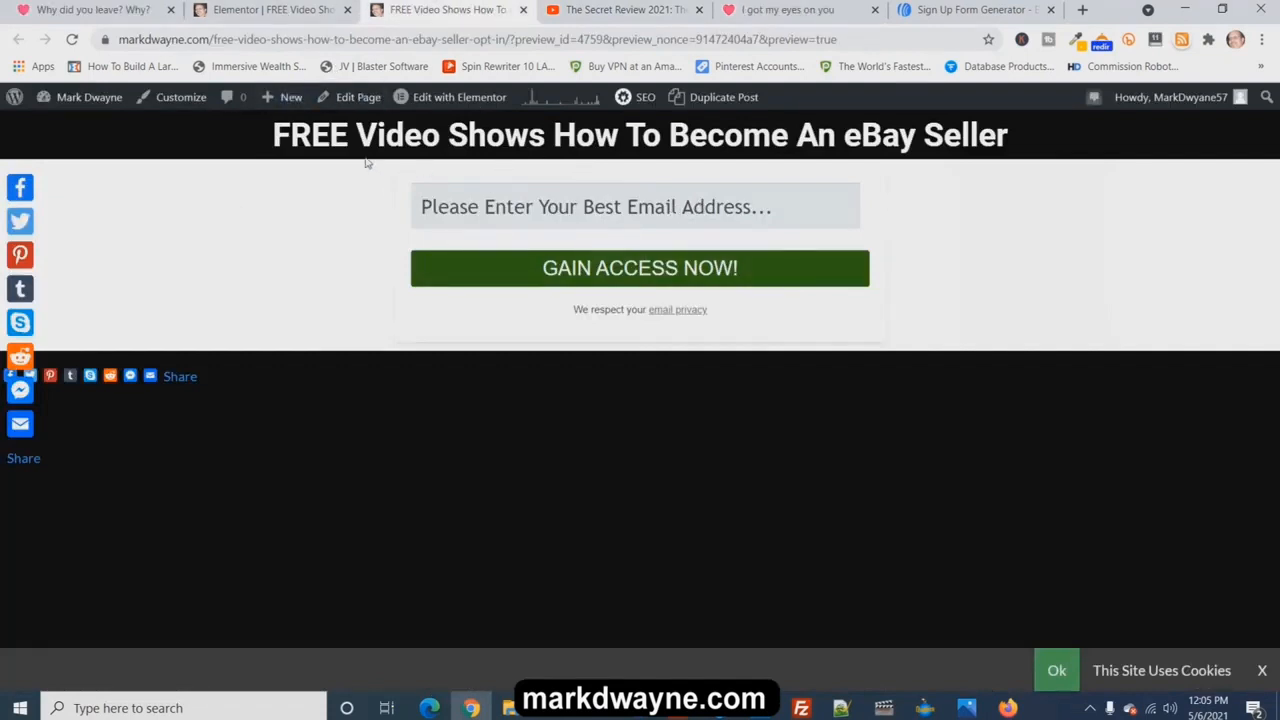
left_click(230, 10)
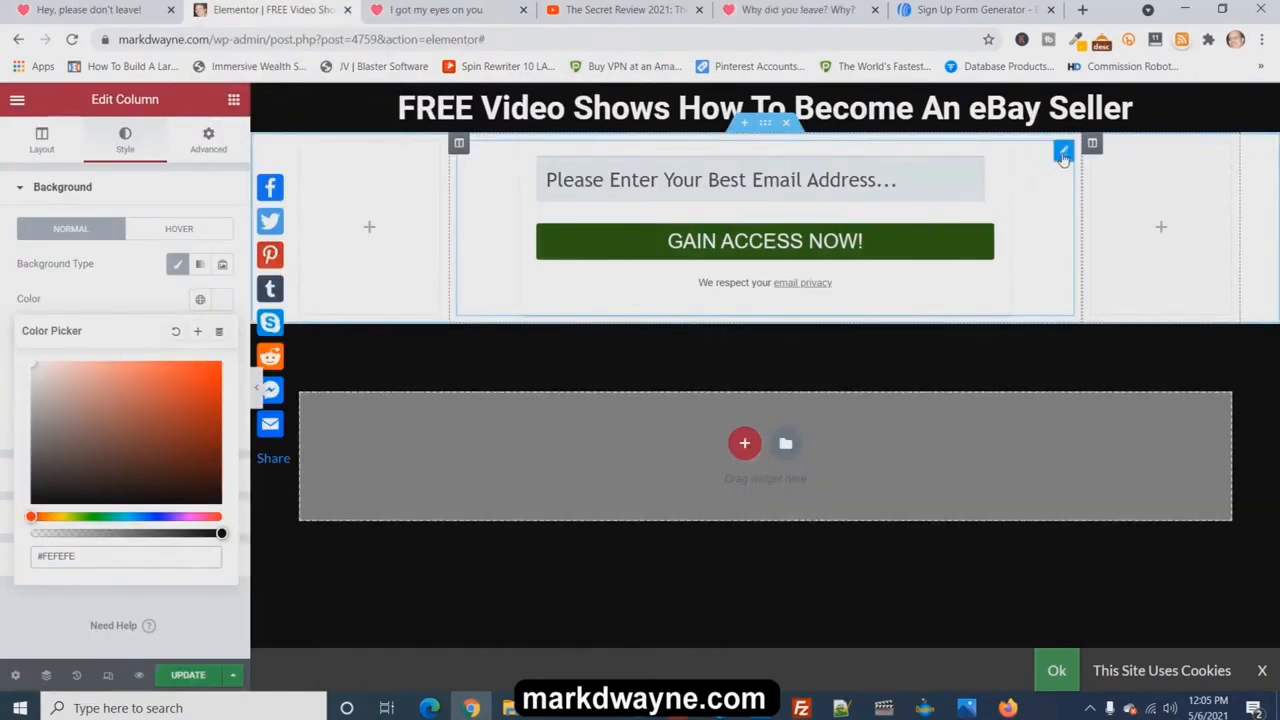
left_click(1063, 152)
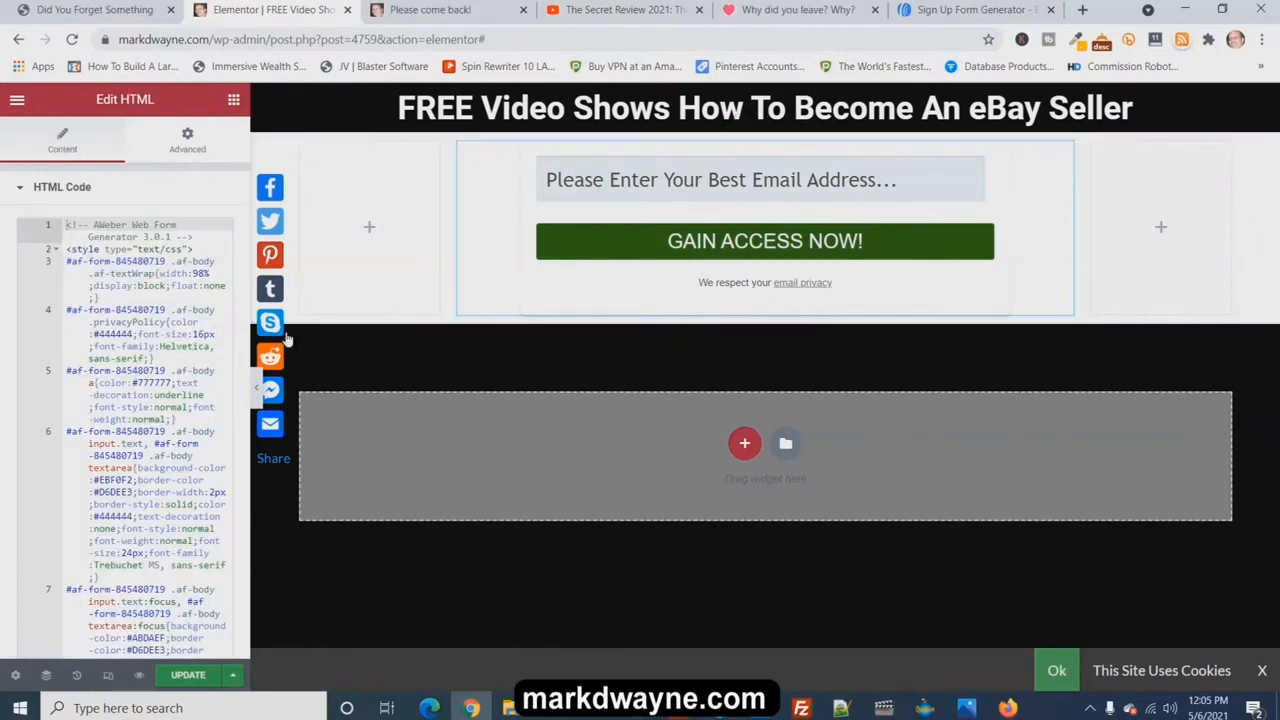
right_click(117, 251)
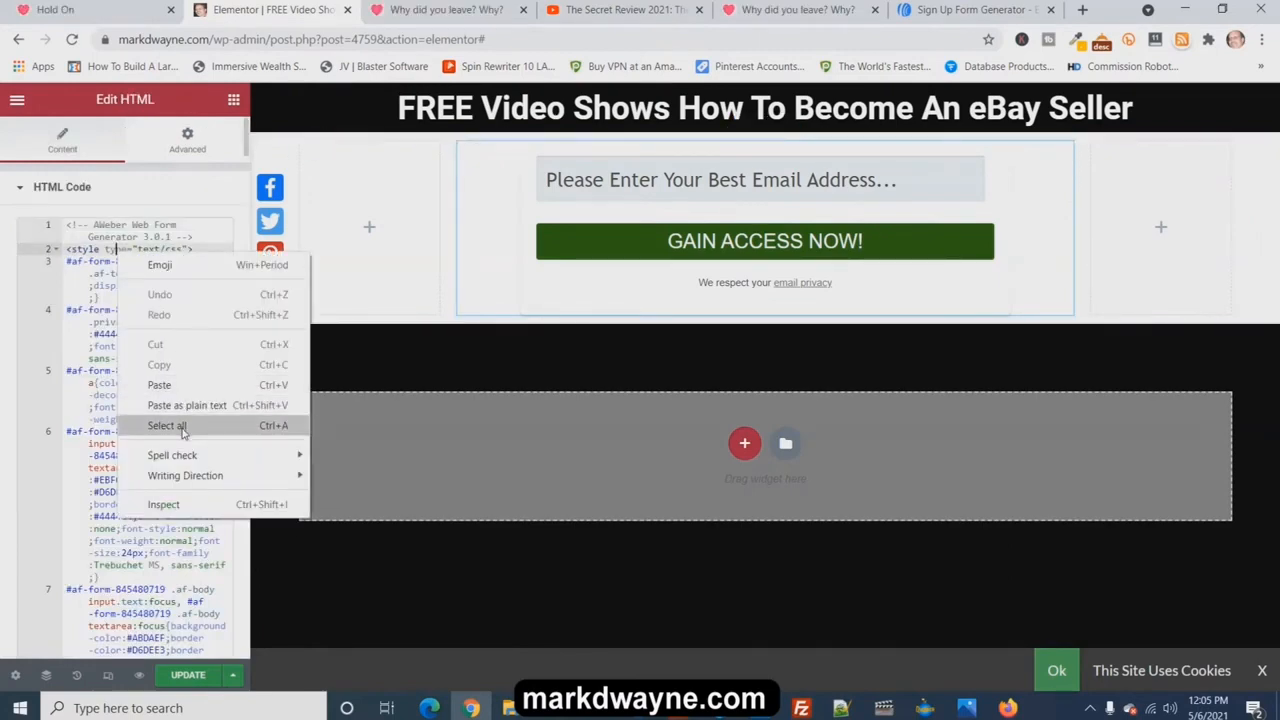
left_click(167, 426)
key("ctrl+c")
key("Delete")
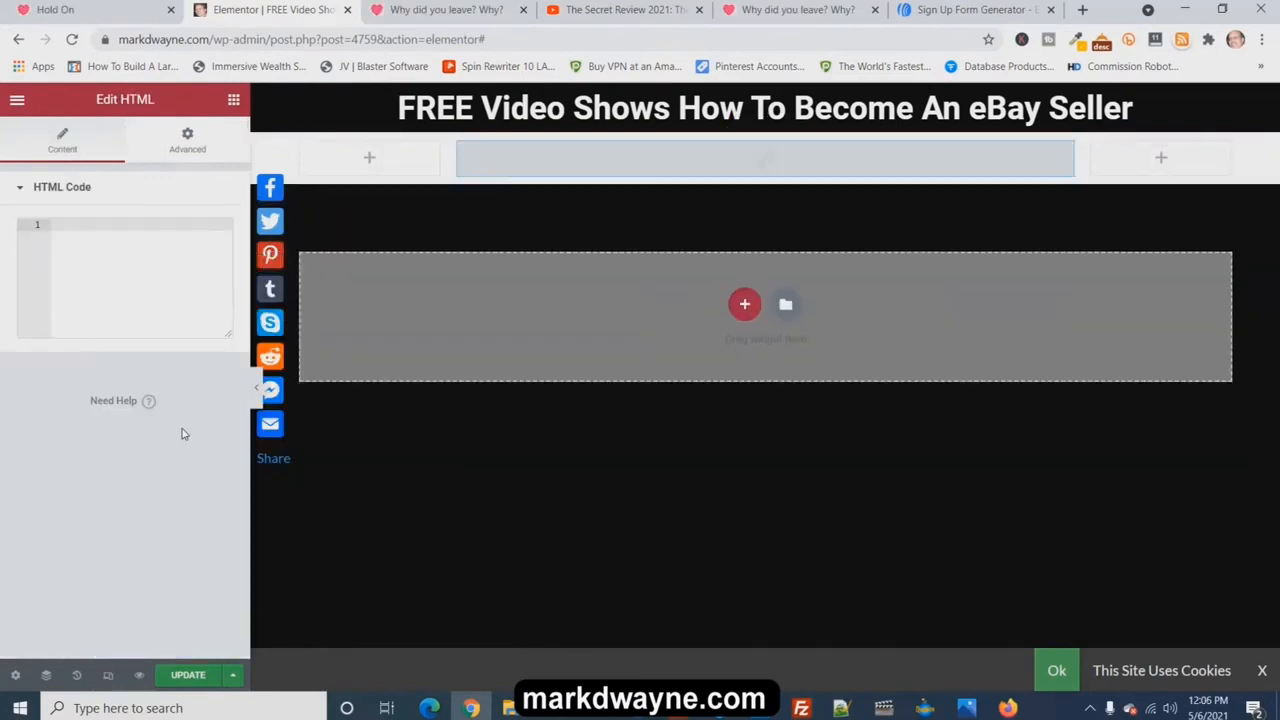
key("ctrl+v")
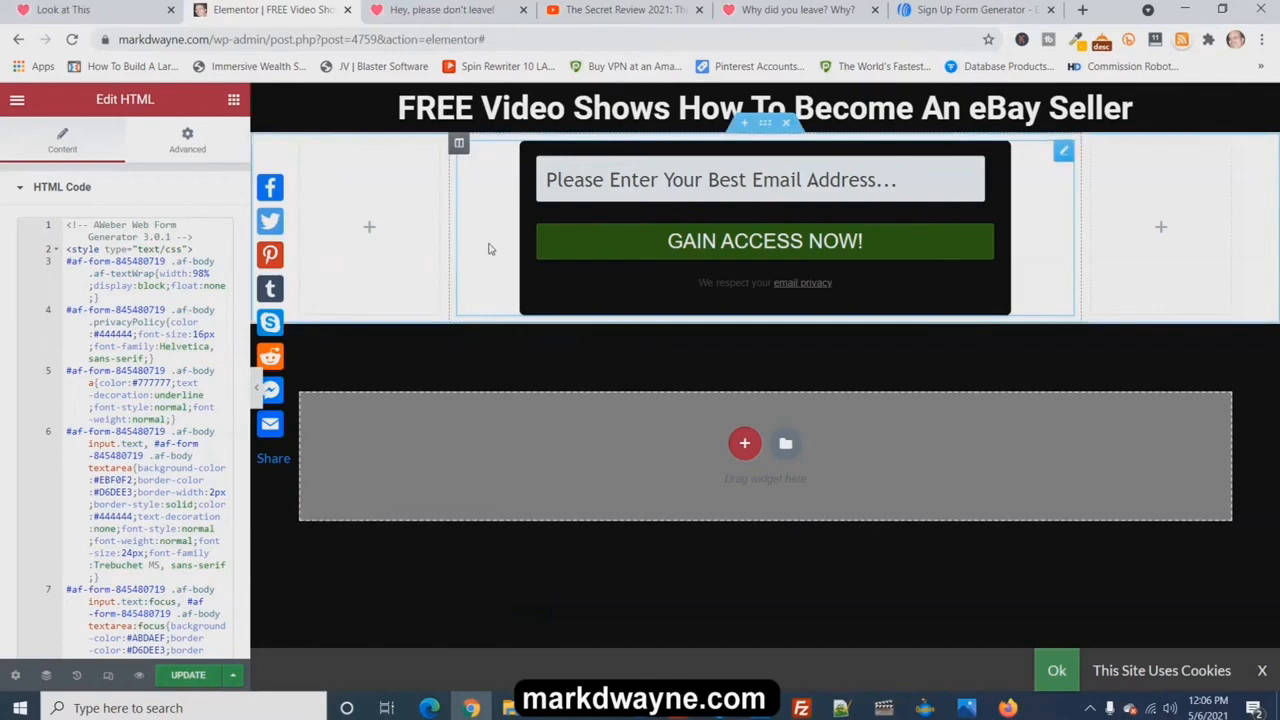
Give the middle column holding the opt-in form a Classic background in black
left_click(459, 143)
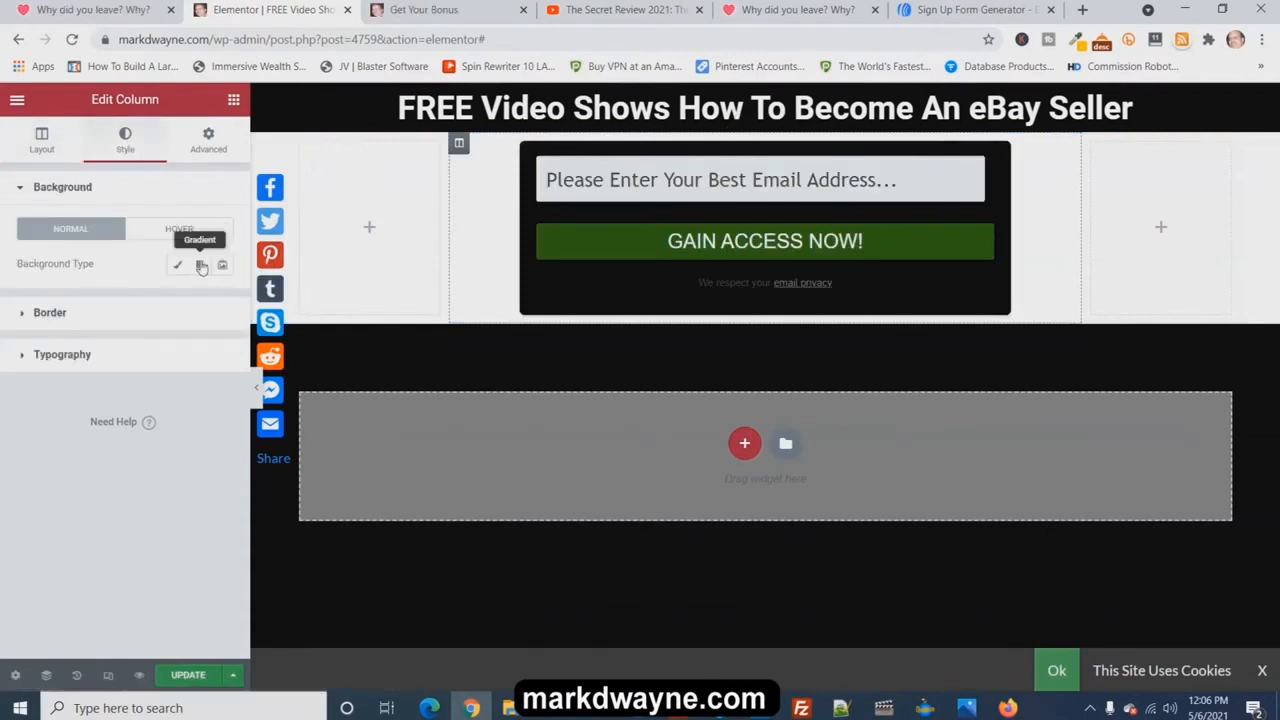
left_click(177, 264)
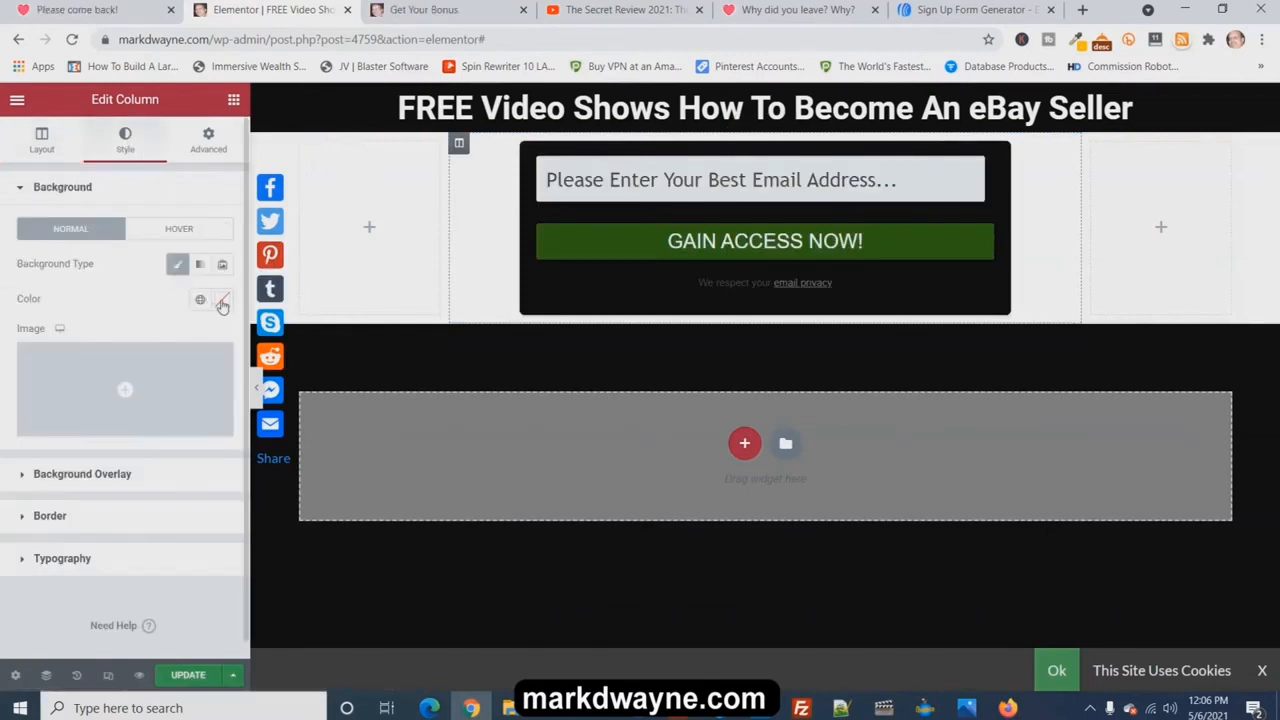
left_click(222, 300)
left_click(146, 432)
left_click_drag(180, 473, 258, 530)
left_click(351, 272)
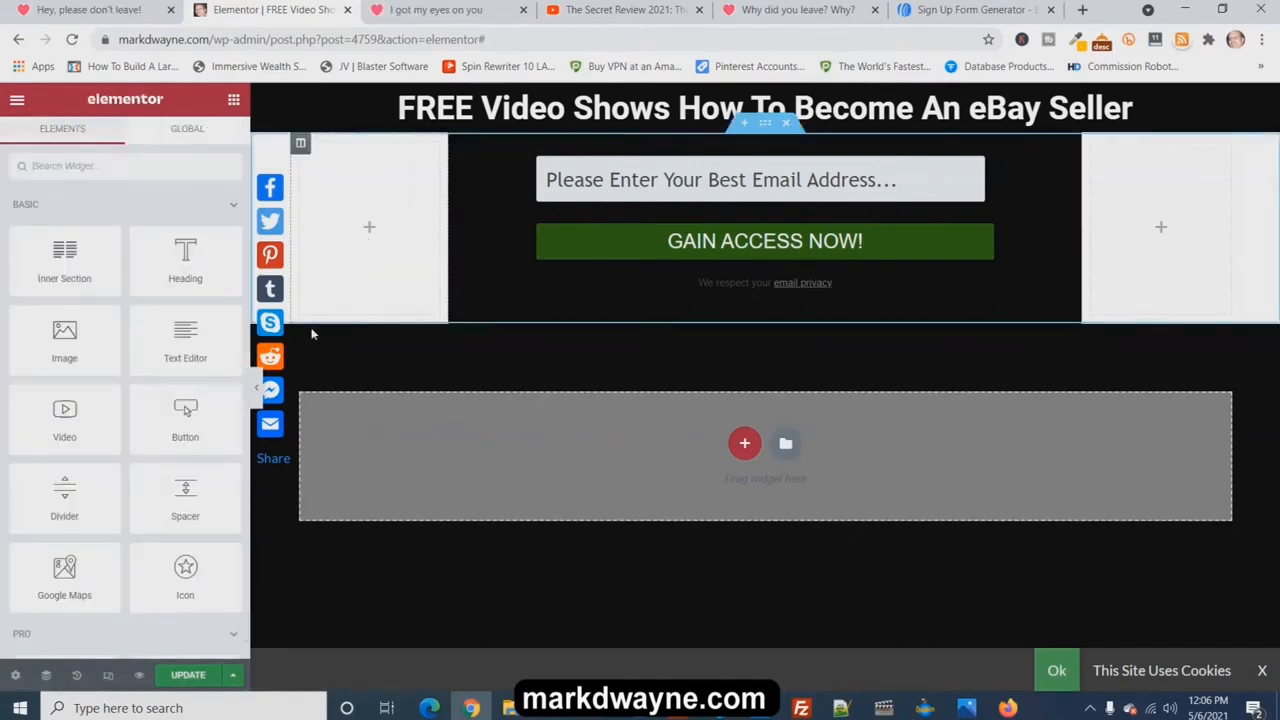
Give the empty column left of the opt-in form a Classic background in black, #000000
left_click(301, 144)
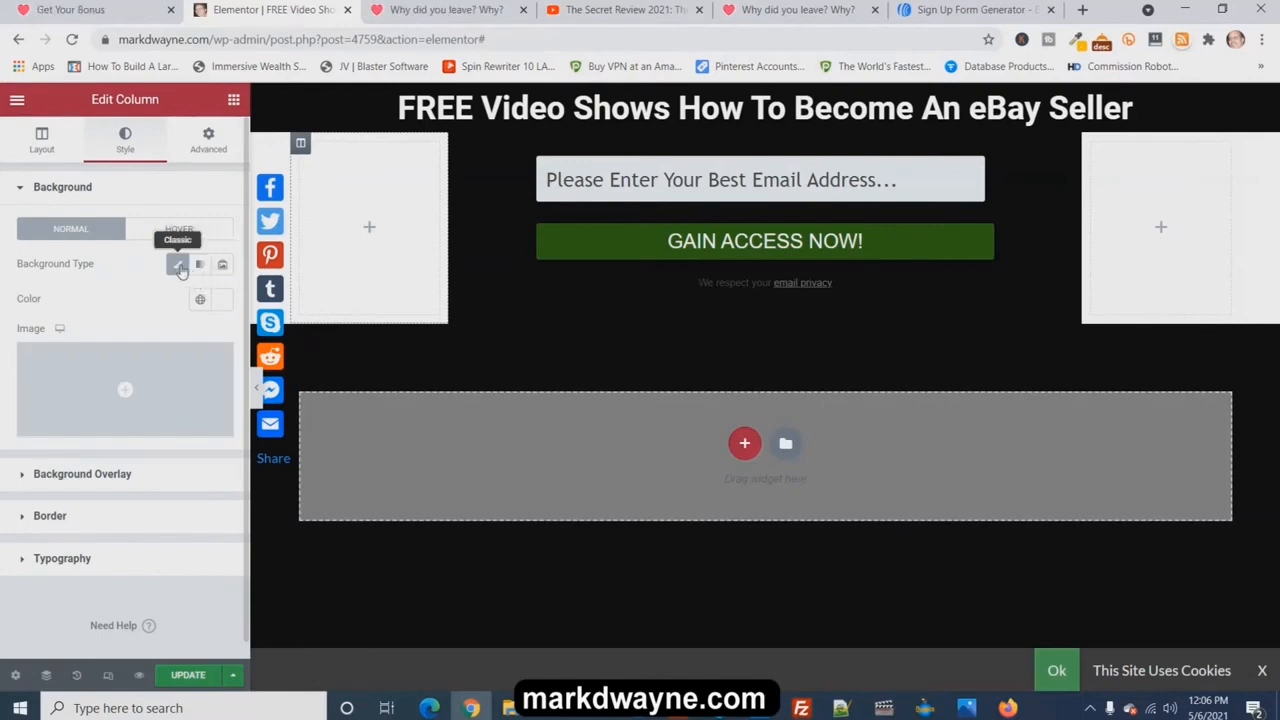
left_click(221, 304)
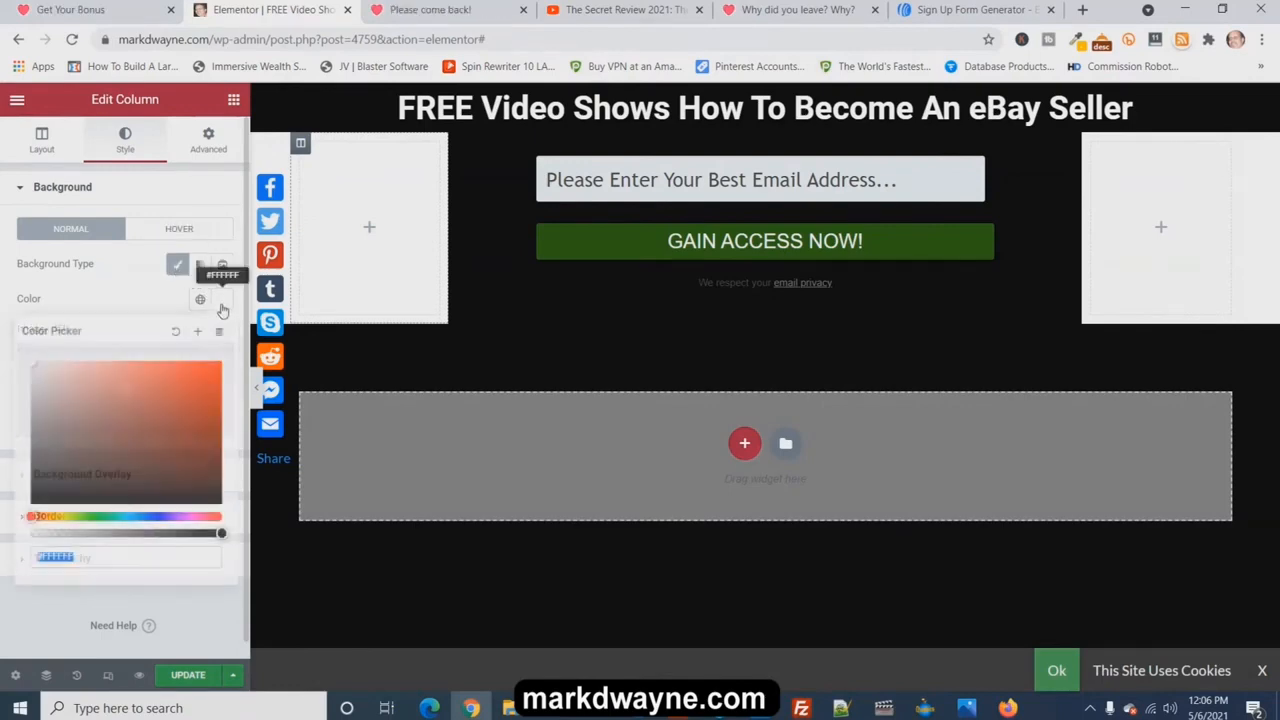
left_click(220, 502)
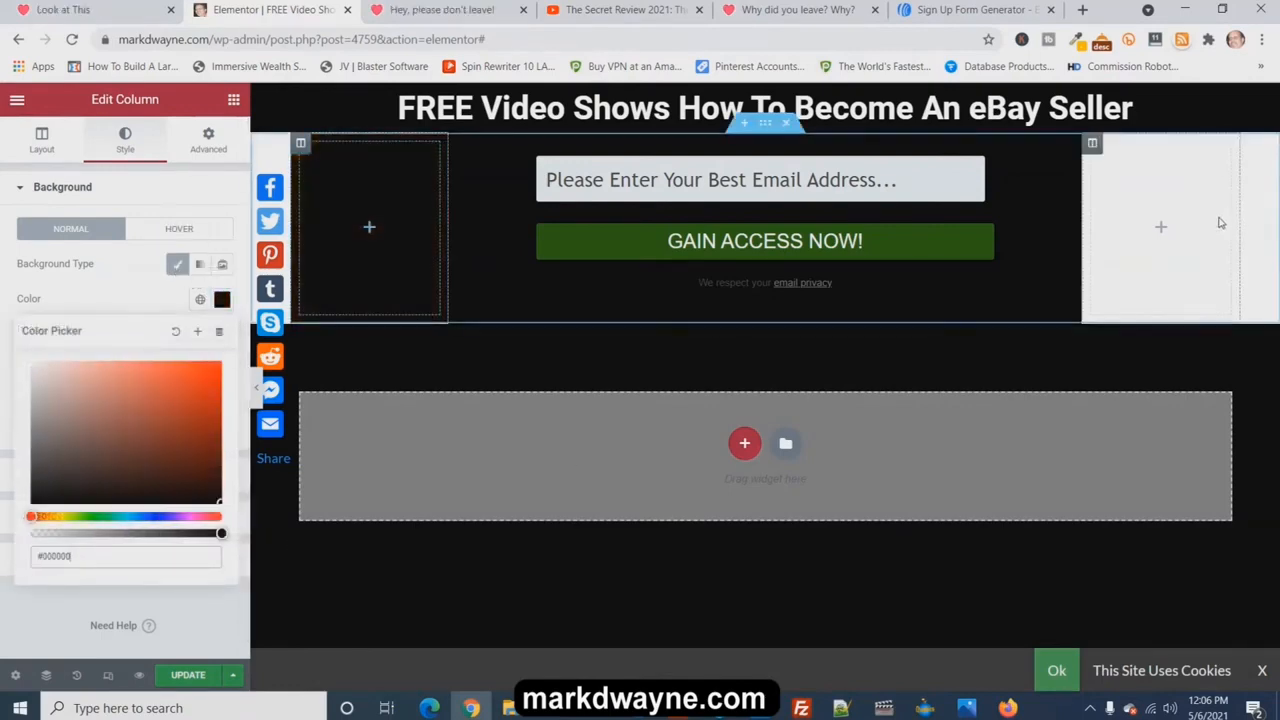
Give the empty column right of the opt-in form a Classic background in #000000, and update and preview the page
left_click(1092, 146)
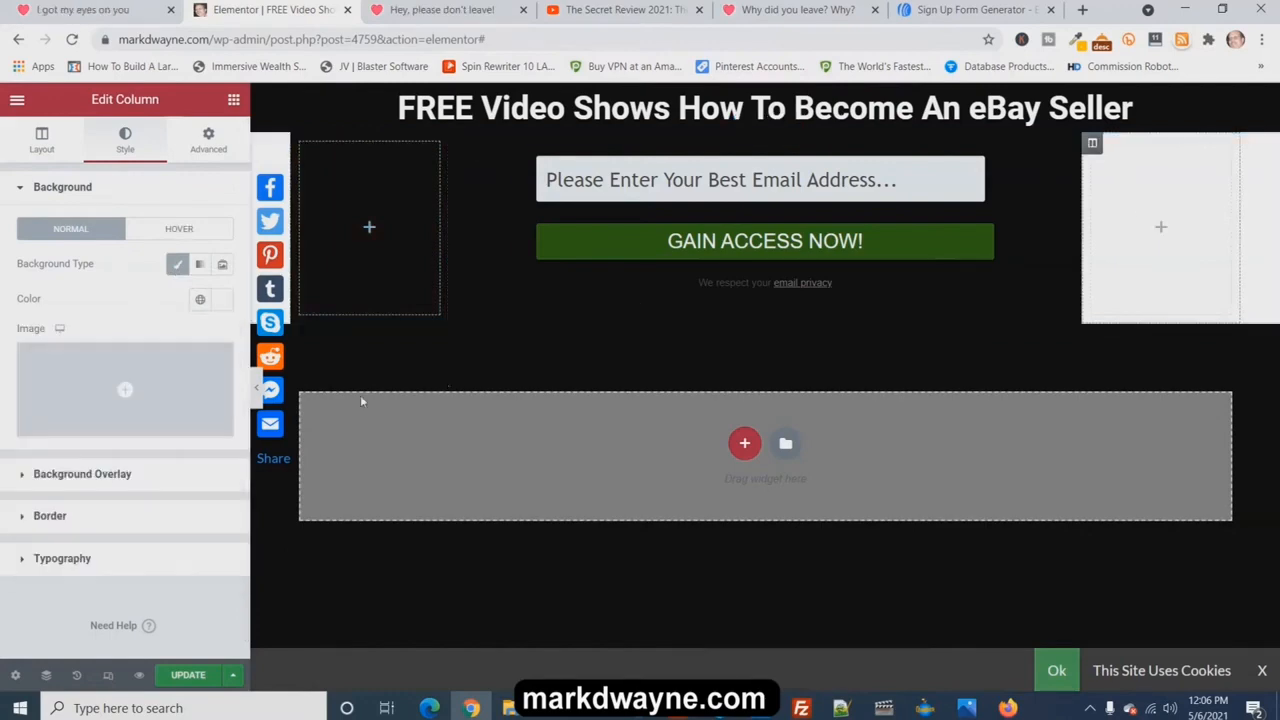
left_click(176, 265)
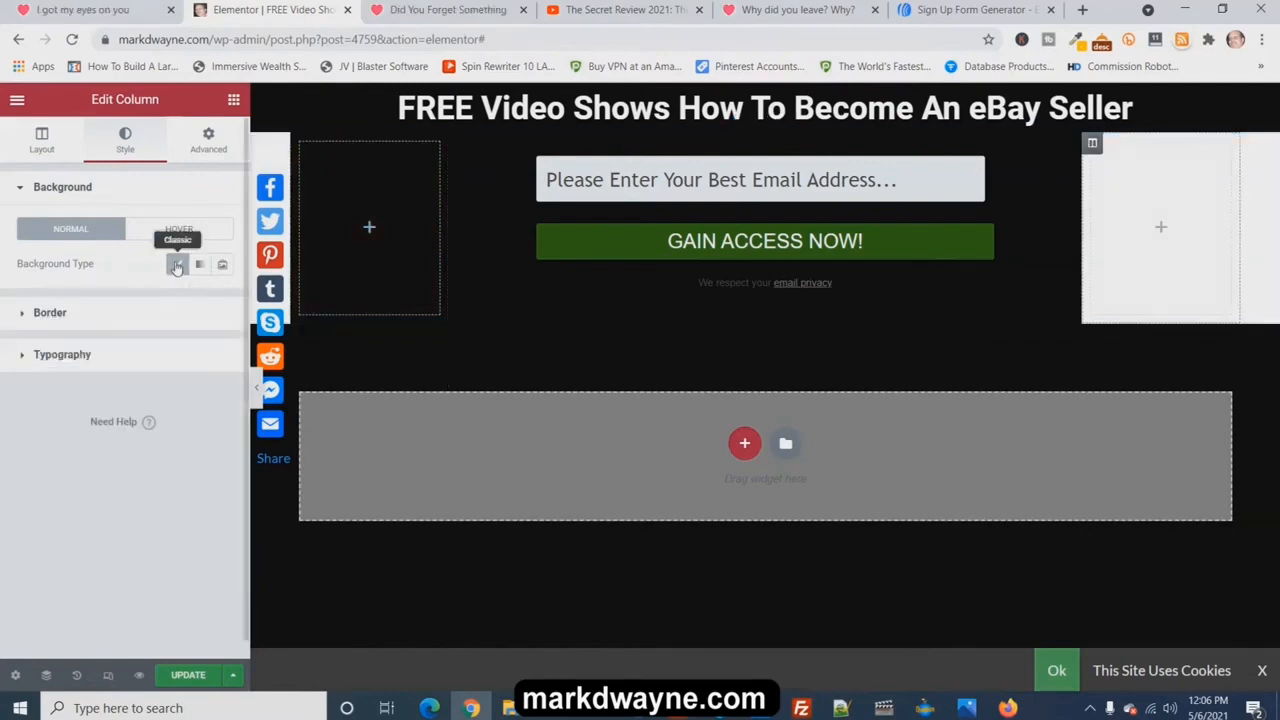
left_click(176, 265)
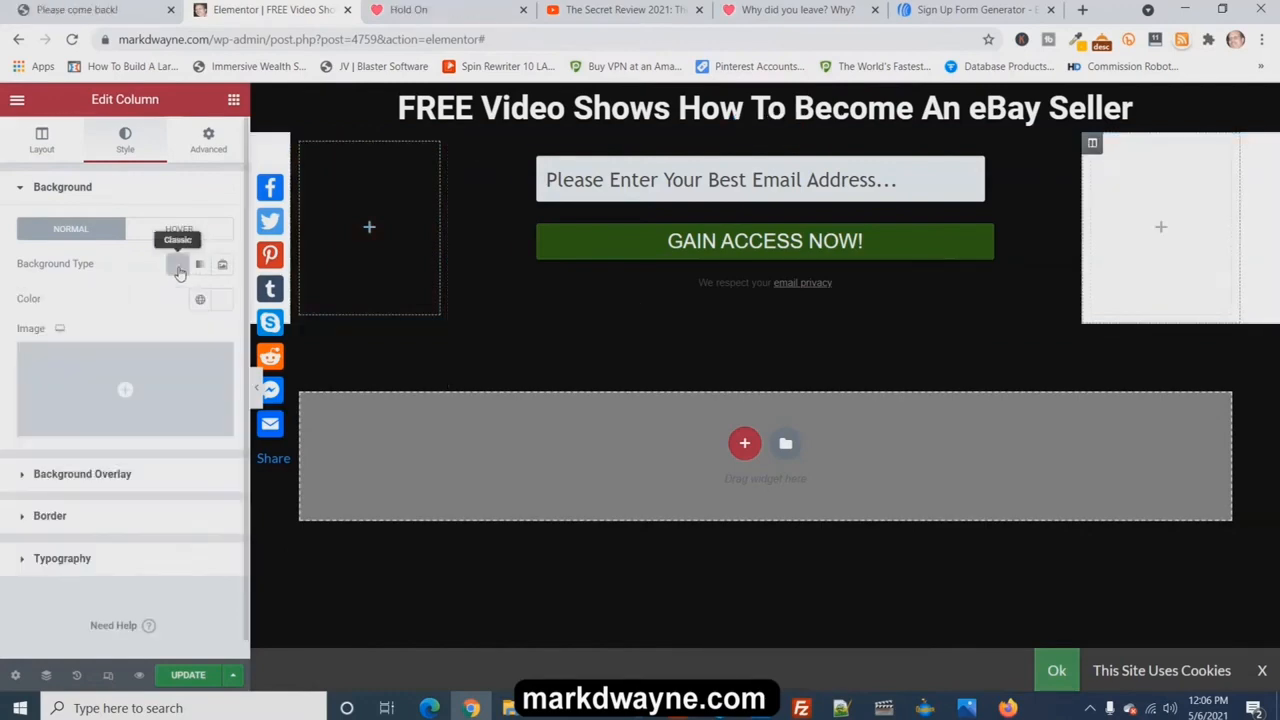
left_click(222, 300)
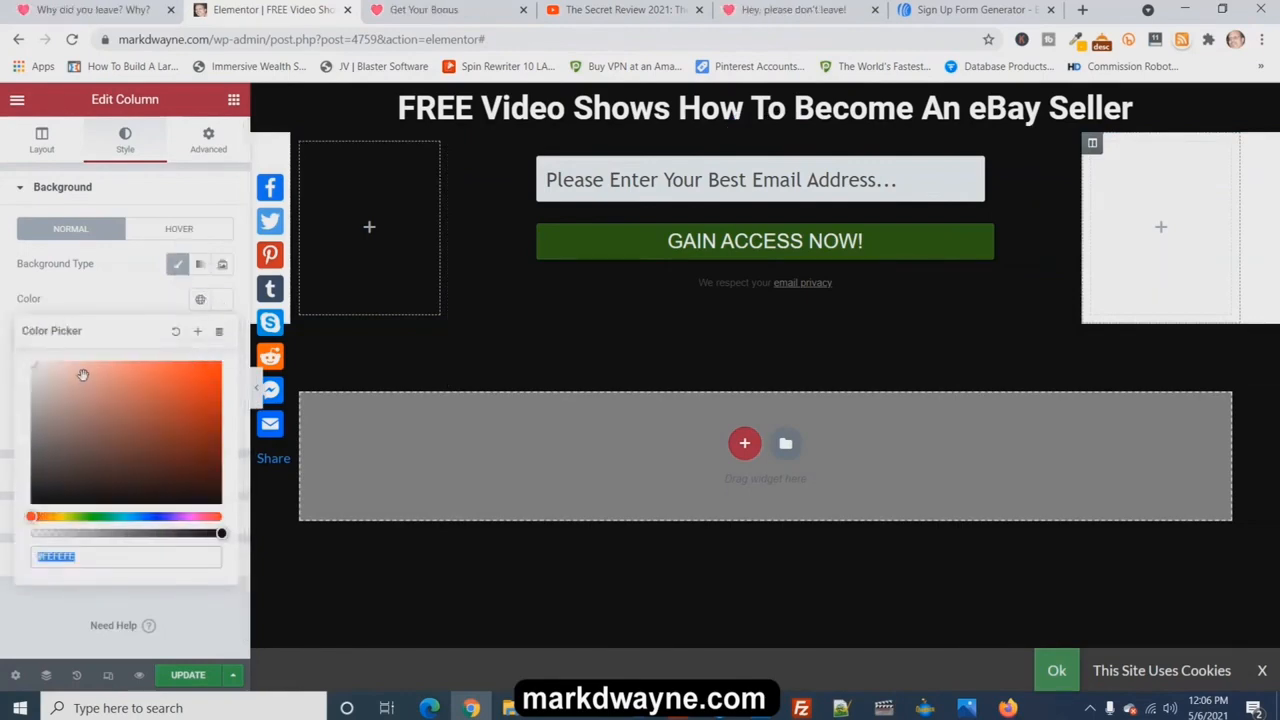
left_click_drag(83, 374, 222, 528)
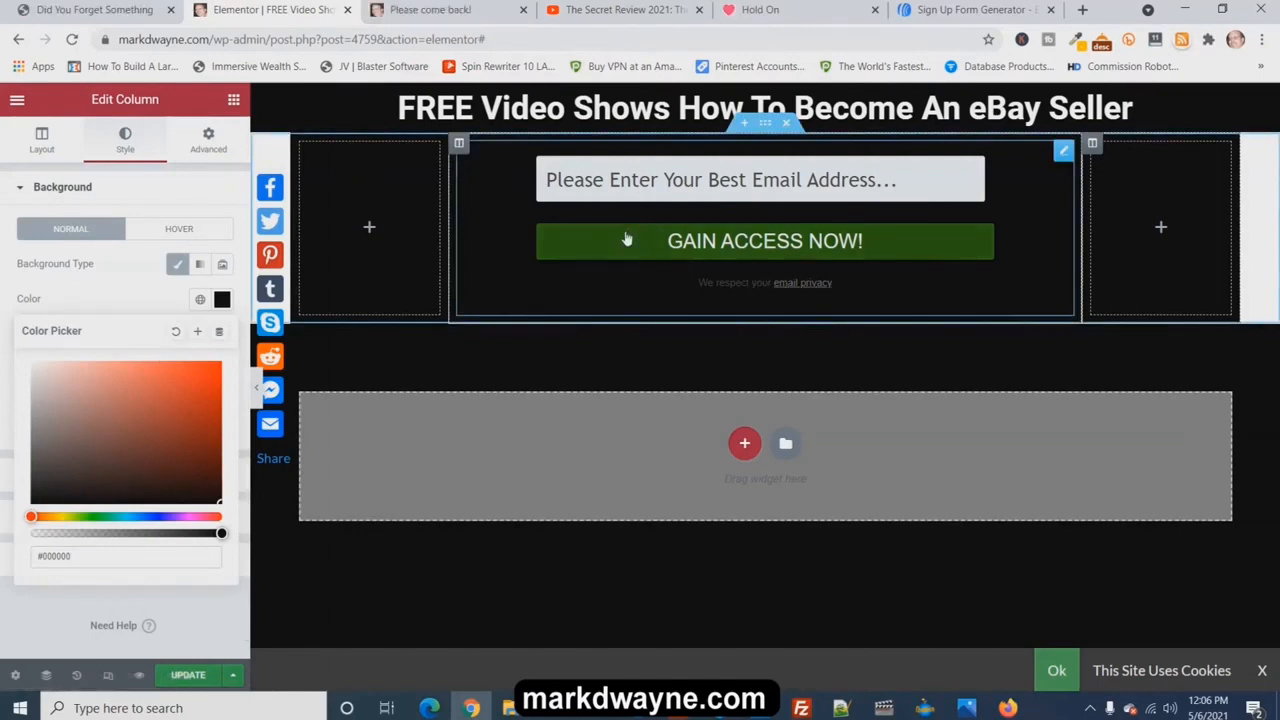
left_click(180, 678)
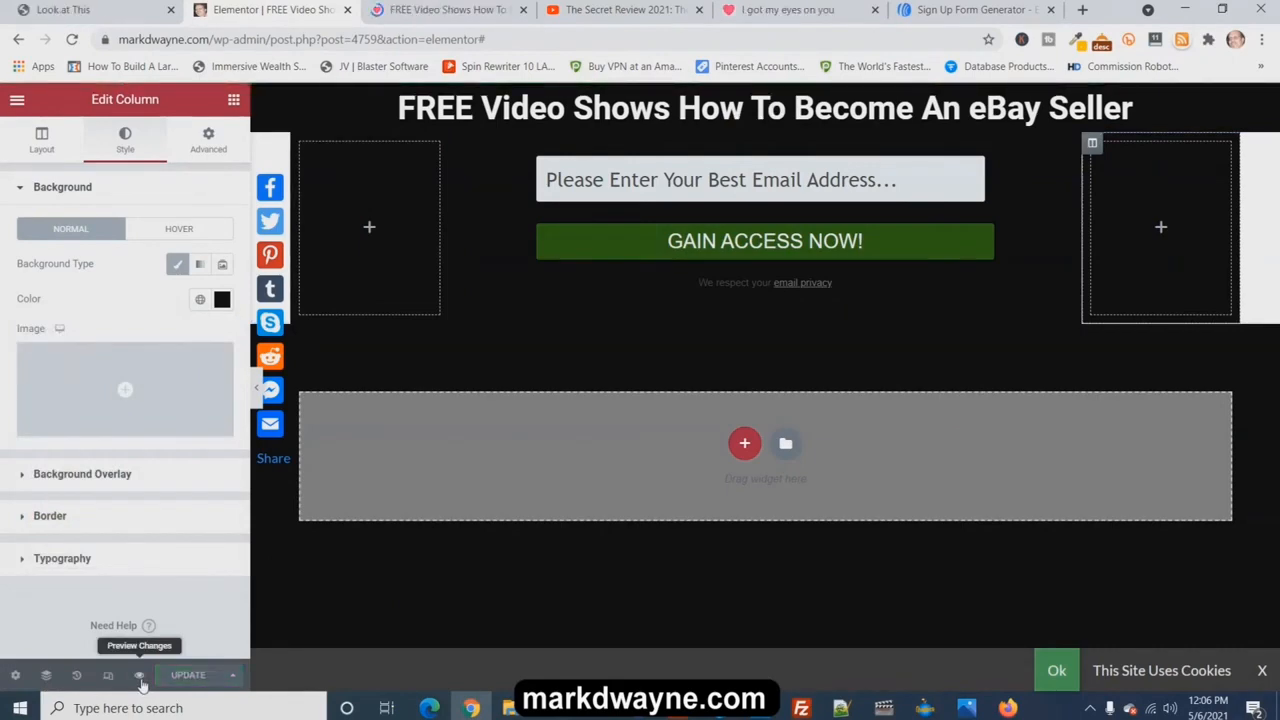
left_click(140, 677)
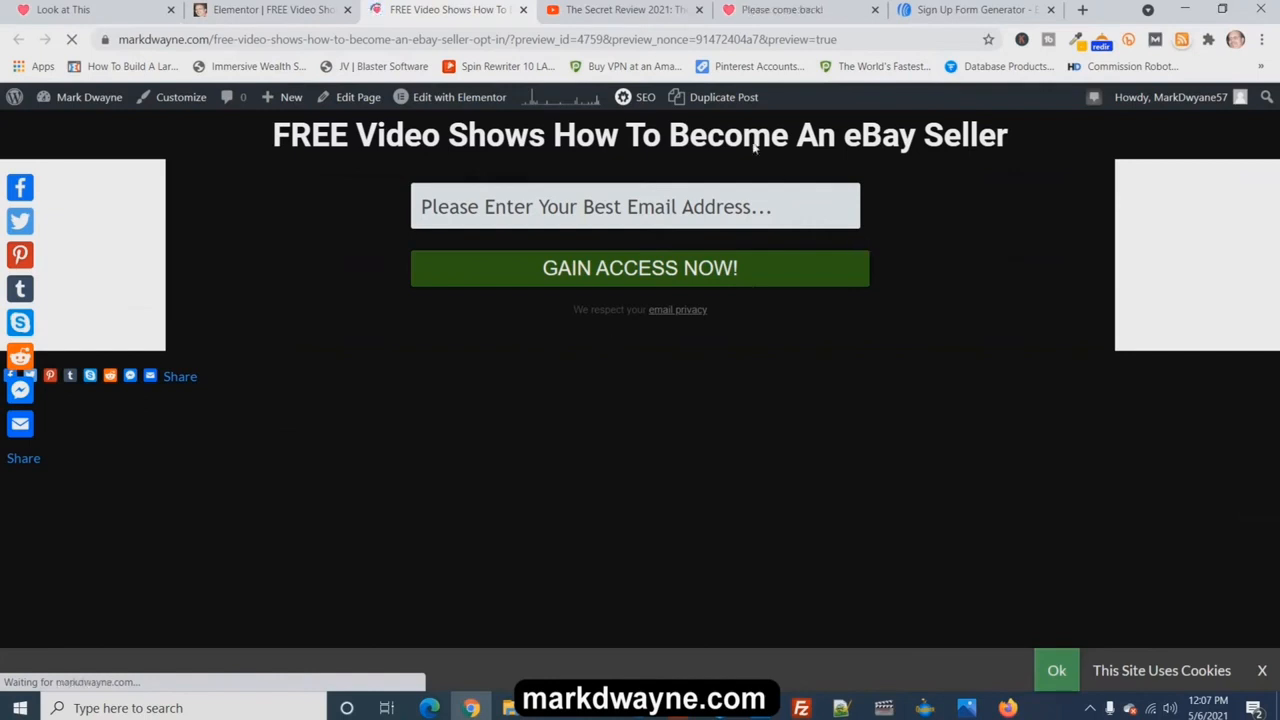
Back in the Elementor editor, set the opt-in form section's background color to #000000, and update and preview the page
left_click(272, 8)
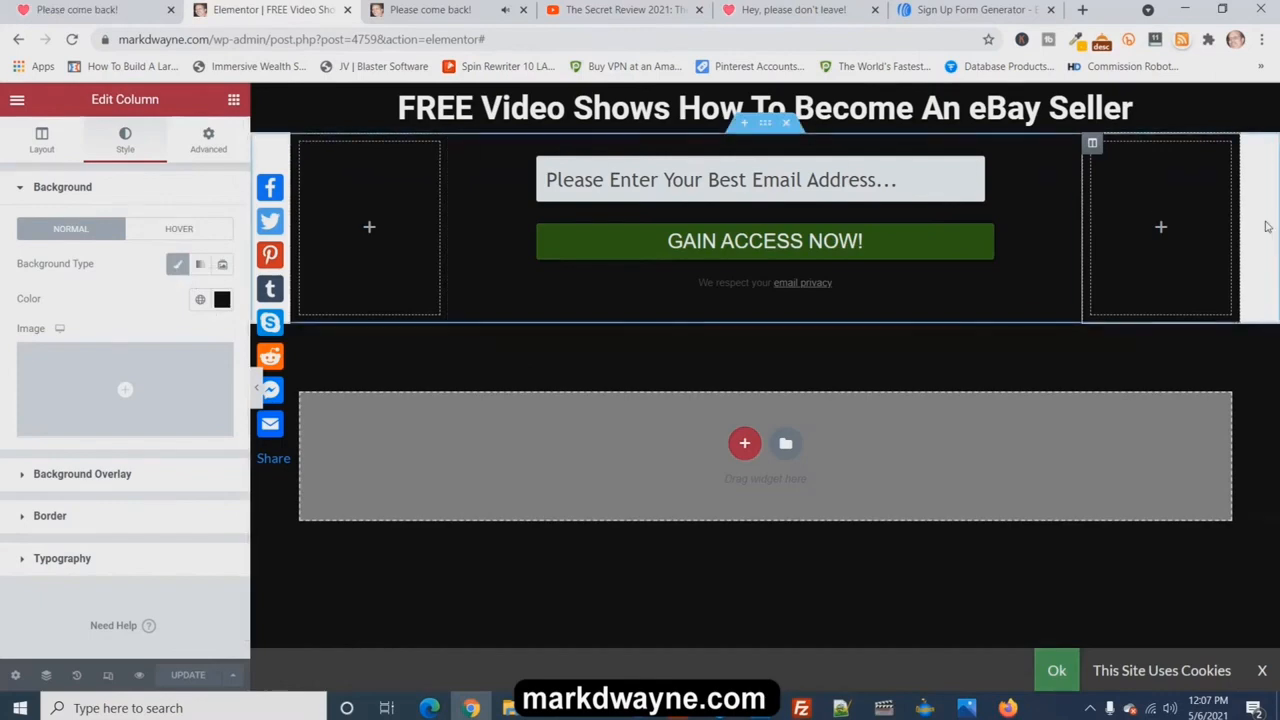
left_click(765, 124)
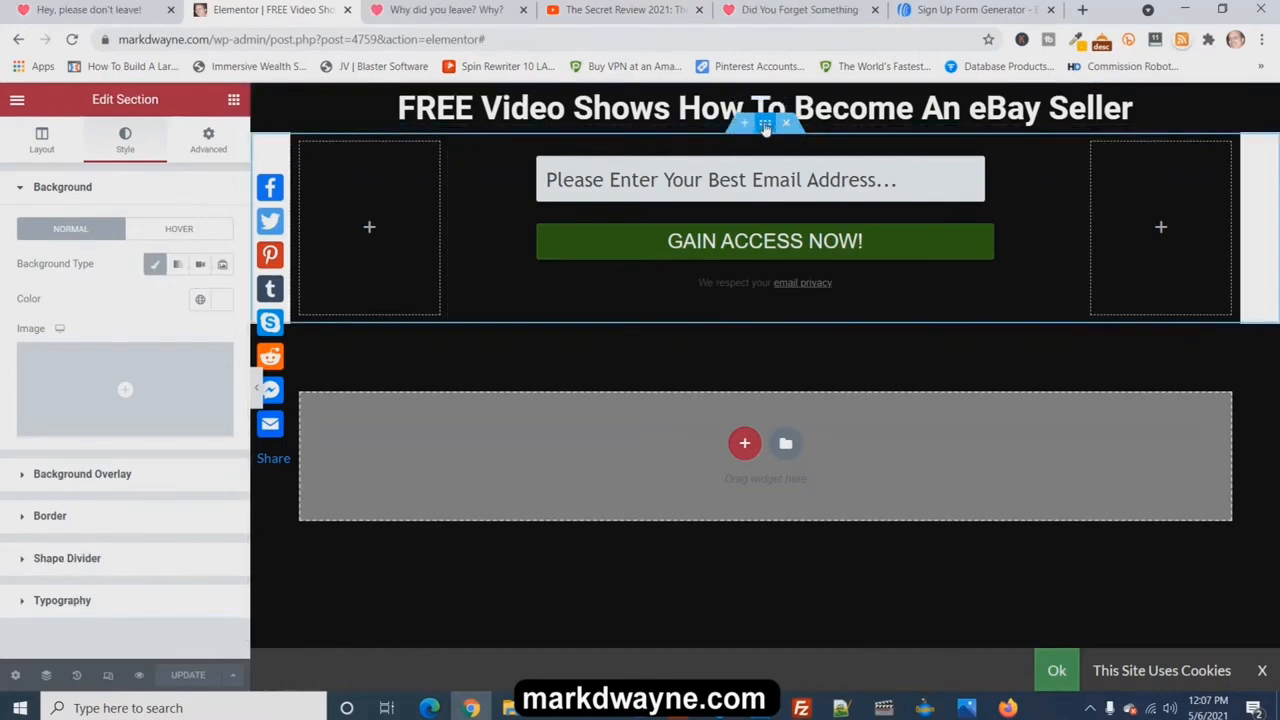
left_click(221, 299)
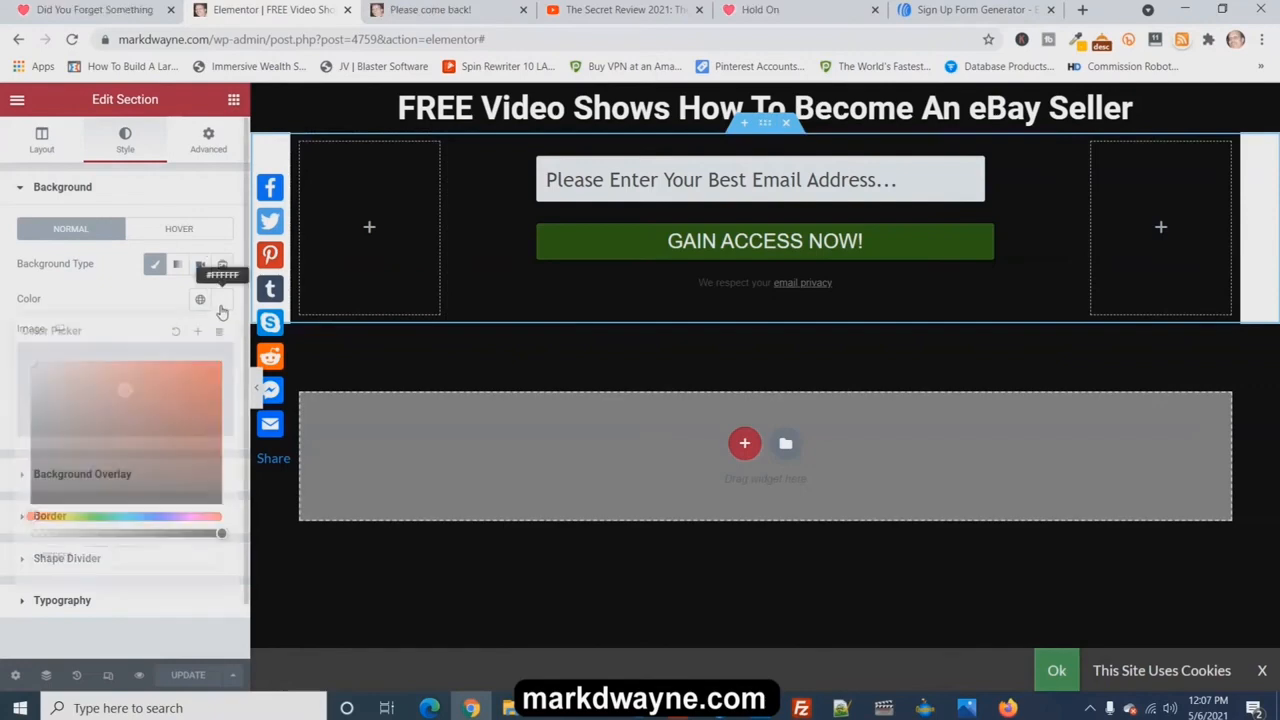
left_click(215, 490)
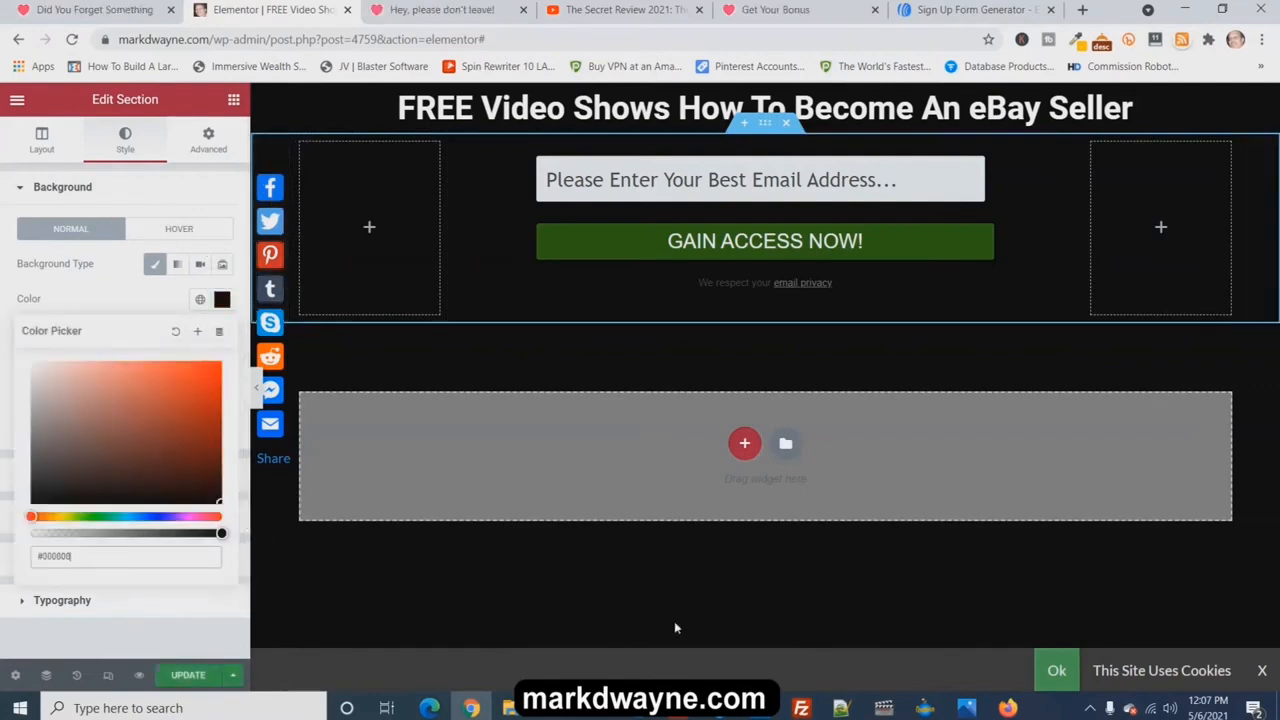
left_click(676, 628)
left_click(187, 678)
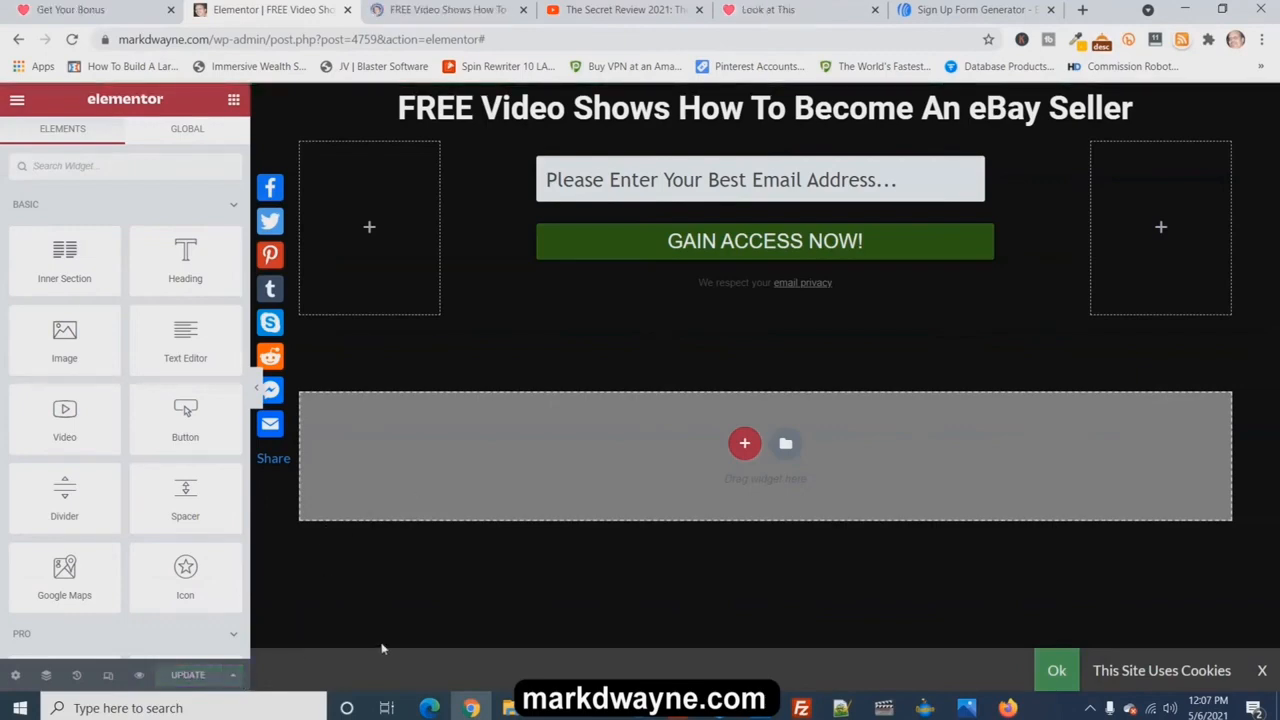
left_click(140, 676)
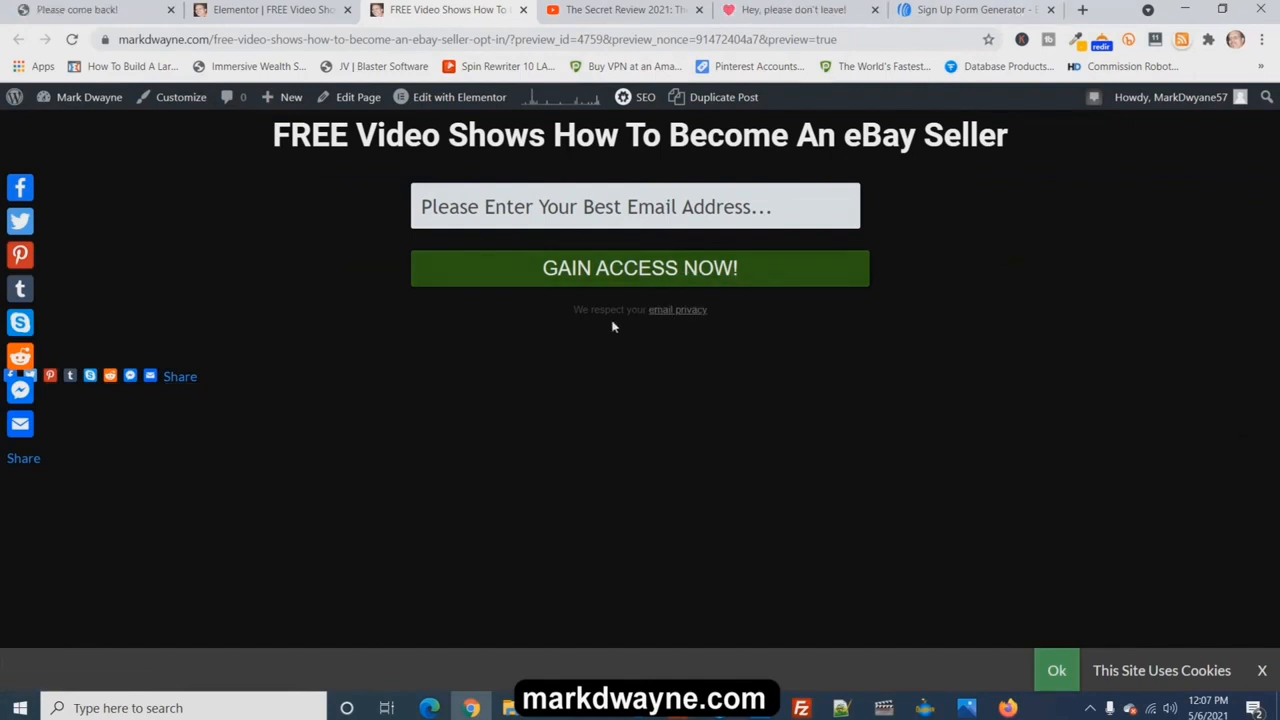
Switch to AWeber, return to the sign-up form's Design stage and open the settings of its Privacy Policy element
left_click(969, 10)
scroll(880, 255, "up", 2)
left_click(840, 217)
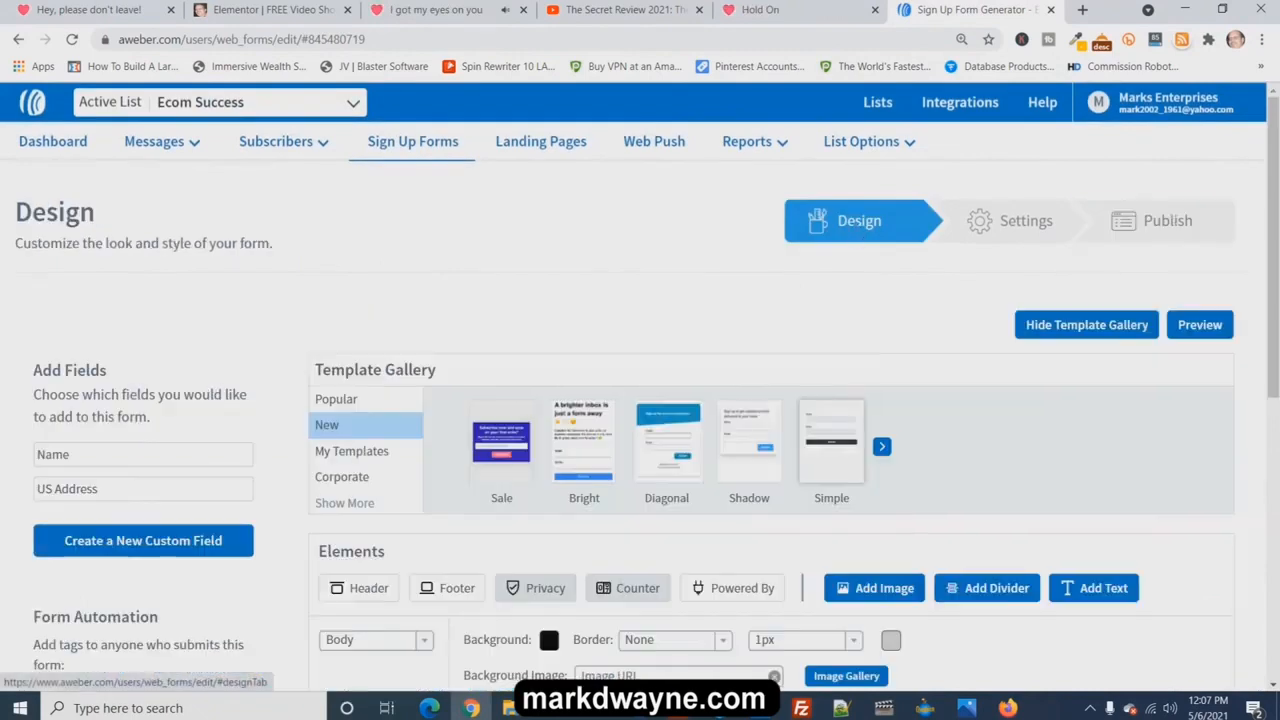
scroll(876, 357, "down", 3)
scroll(876, 357, "down", 3)
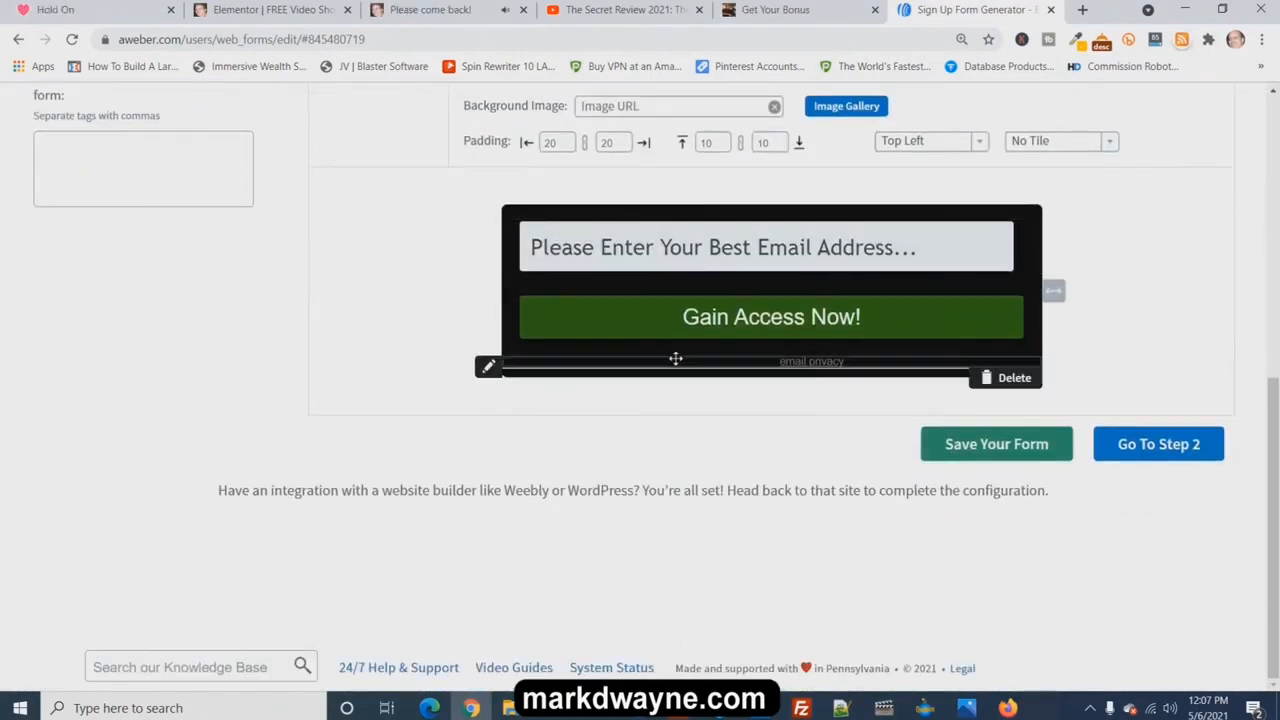
left_click(487, 368)
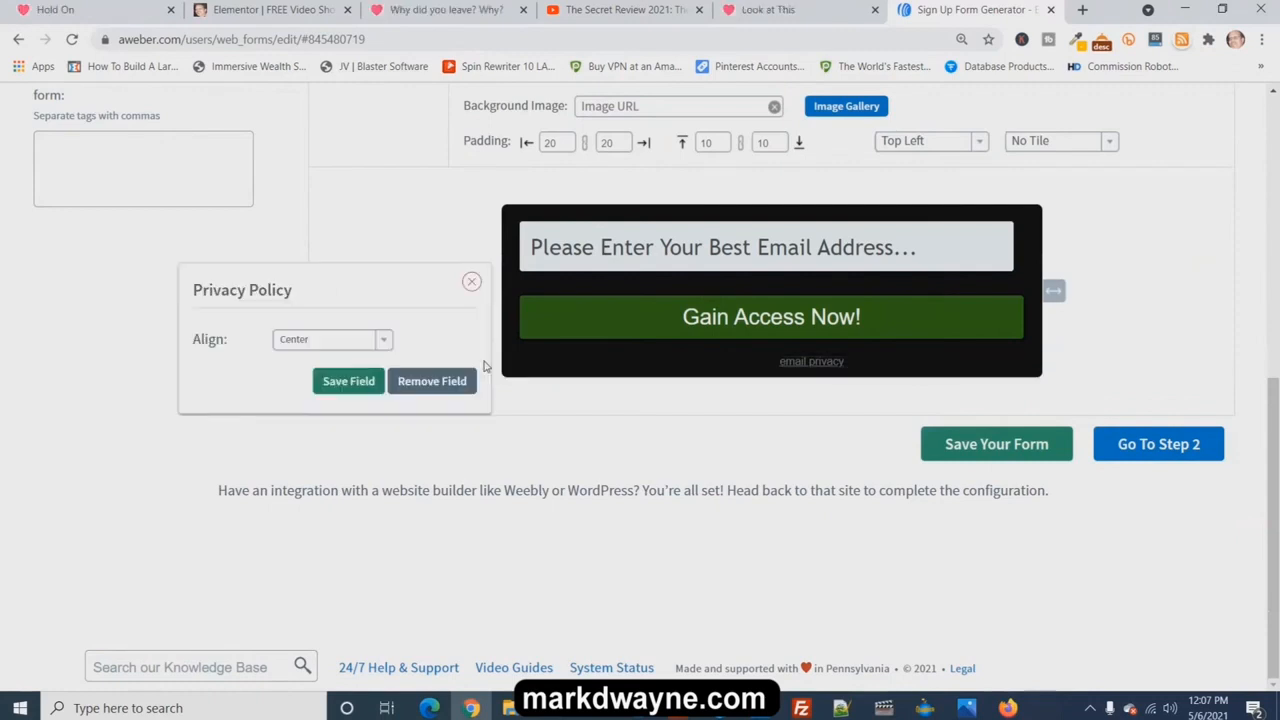
scroll(770, 249, "up", 2)
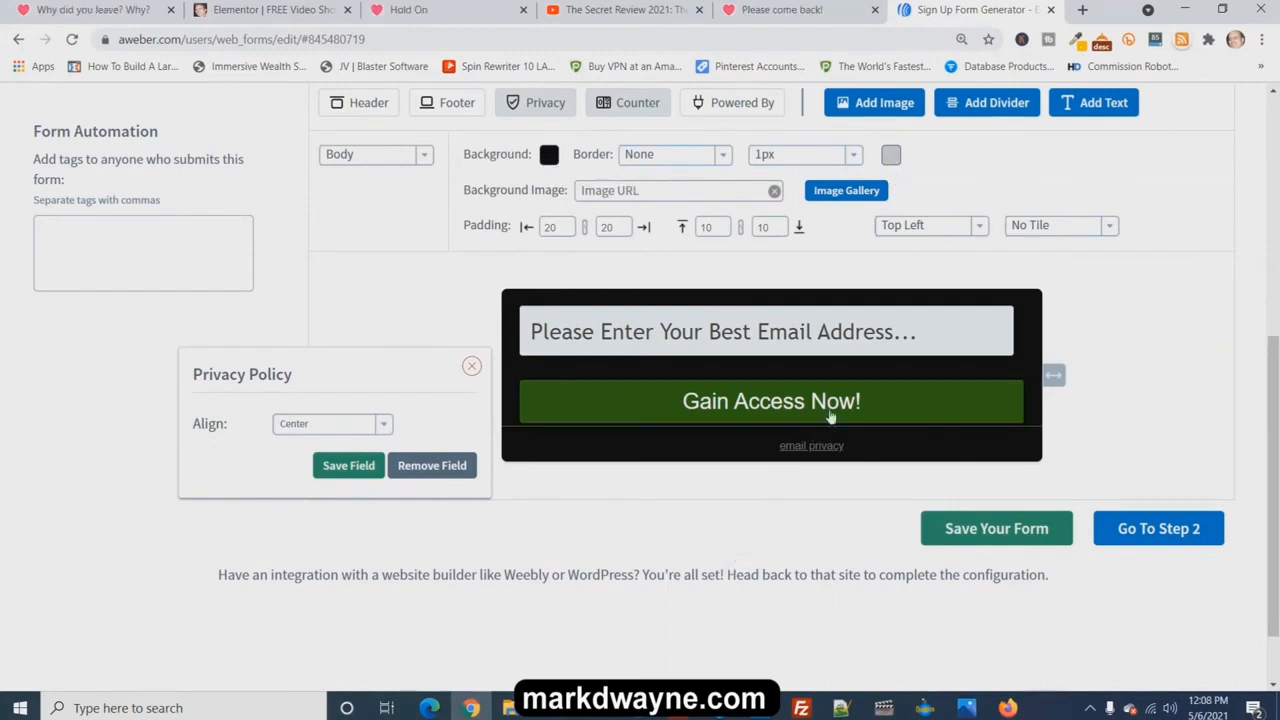
mouse_move(815, 448)
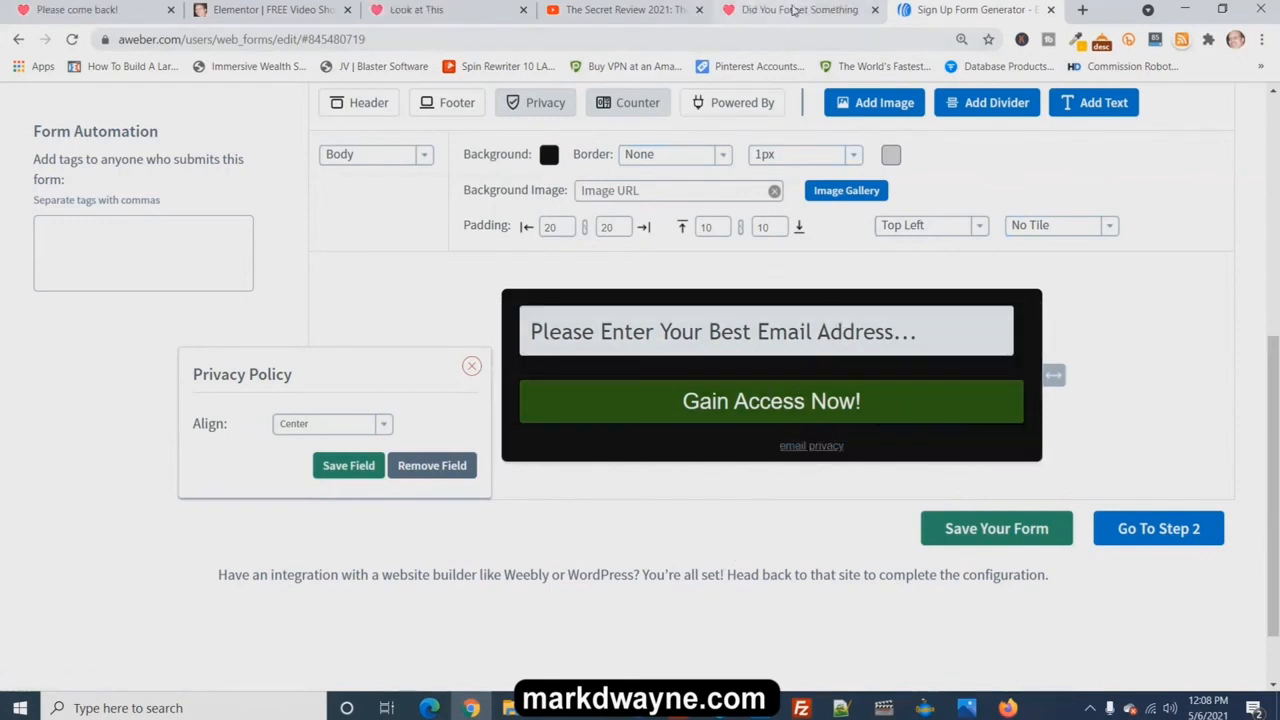
Return to the opt-in page's preview and examine the spacing around the headline and form
left_click(271, 9)
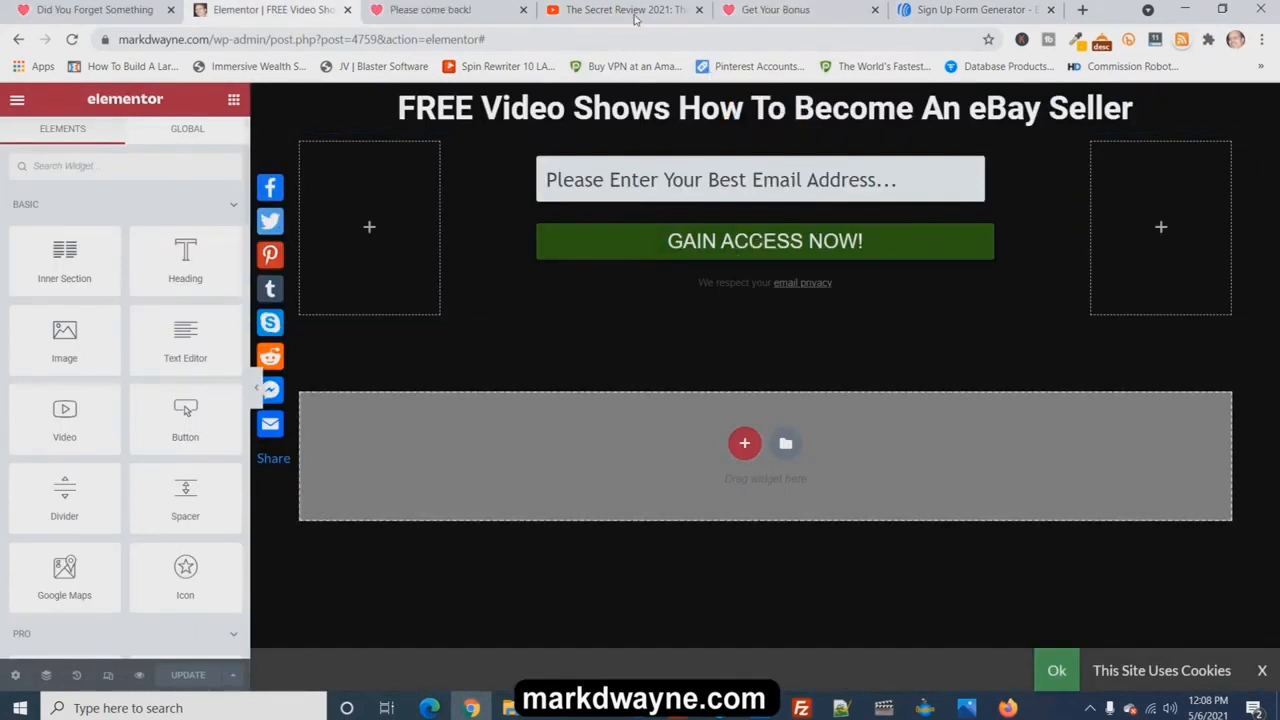
left_click(443, 12)
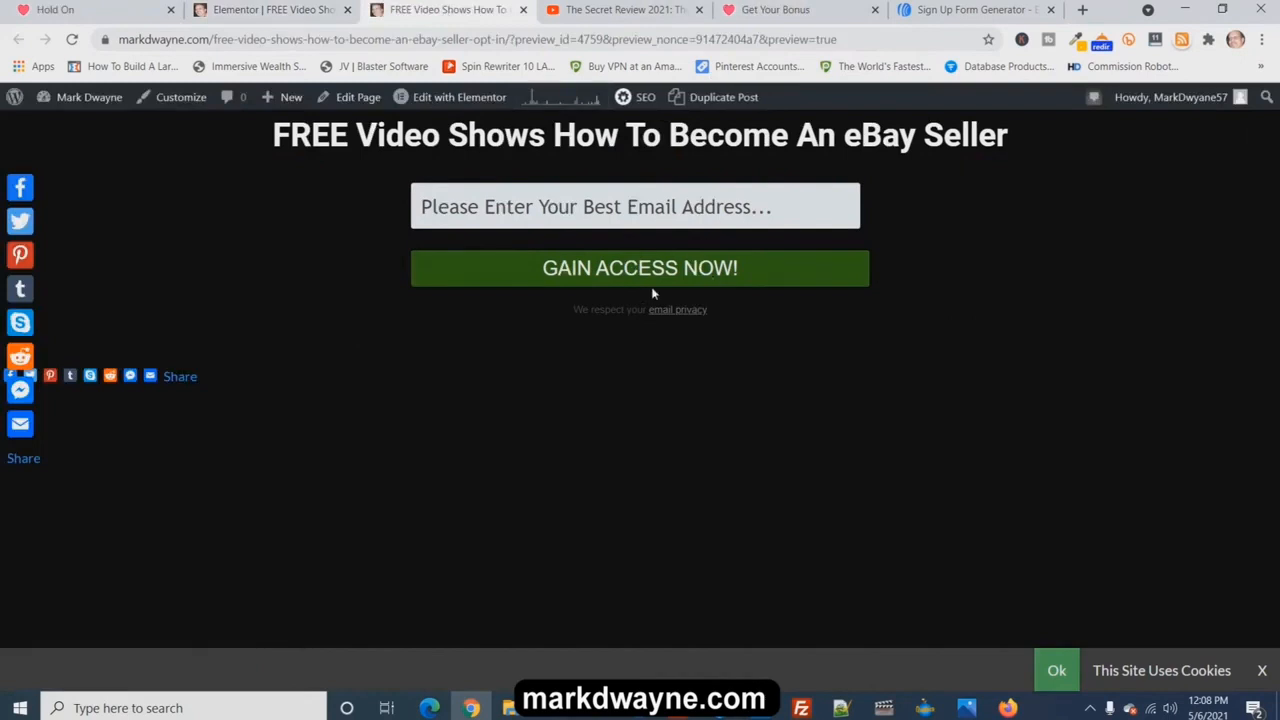
mouse_move(450, 100)
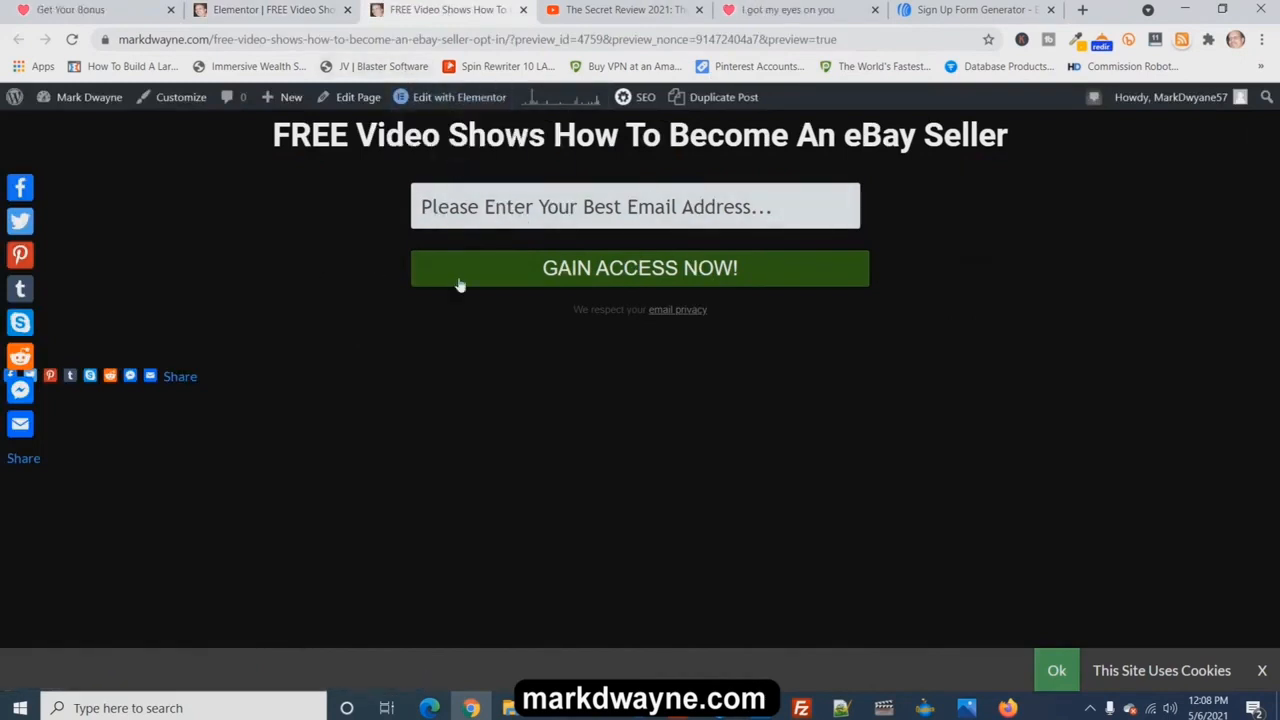
In the Elementor editor, set the headline section's top and bottom margins to 65 px, and update the page and check its preview
left_click(275, 12)
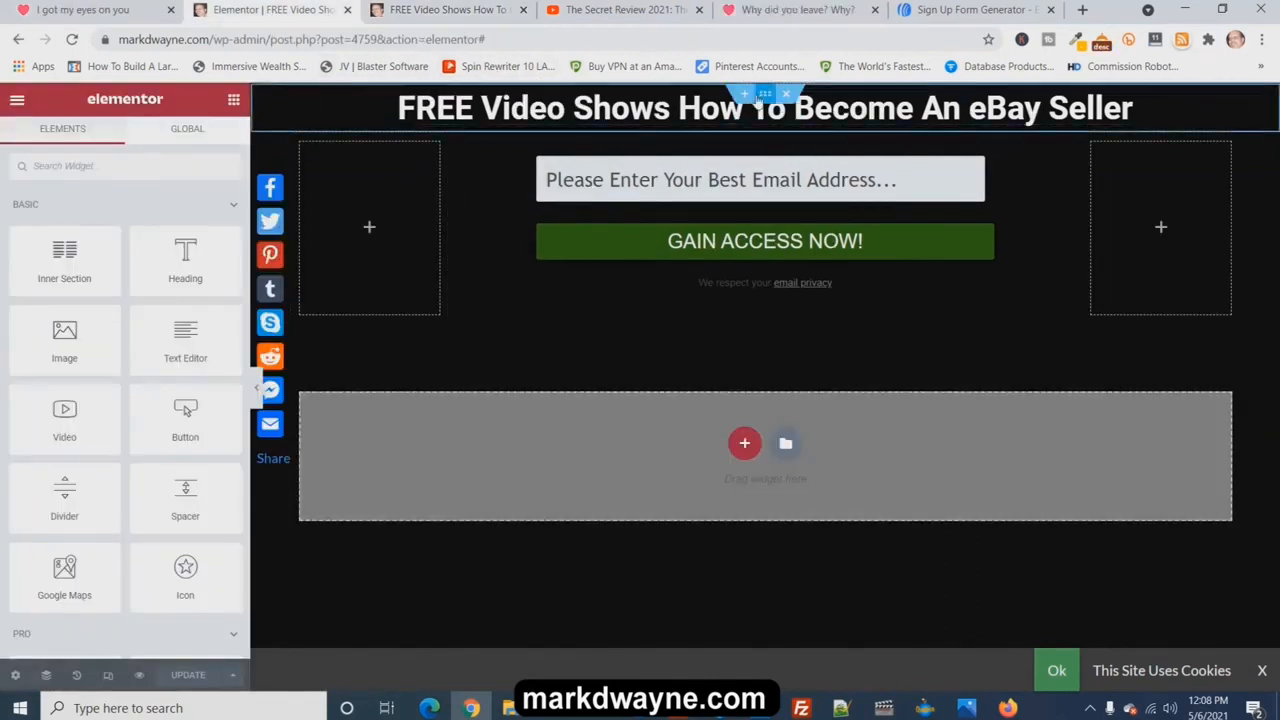
left_click(765, 96)
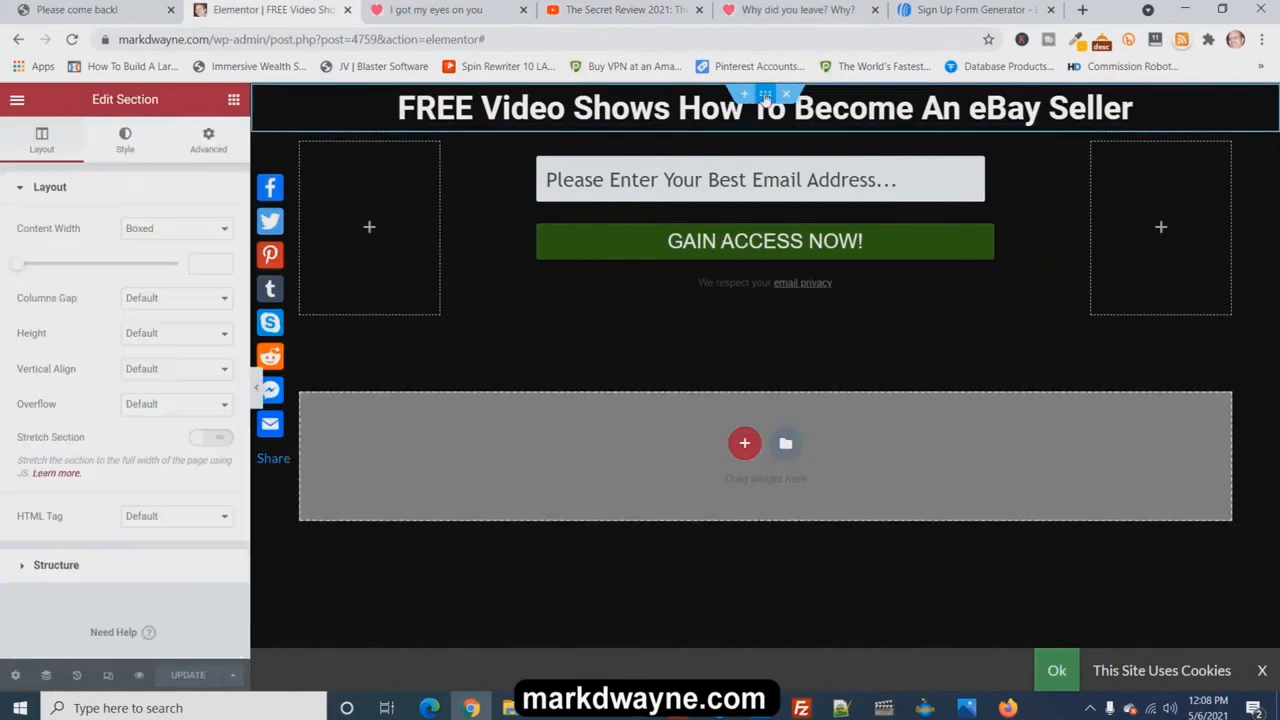
left_click(205, 145)
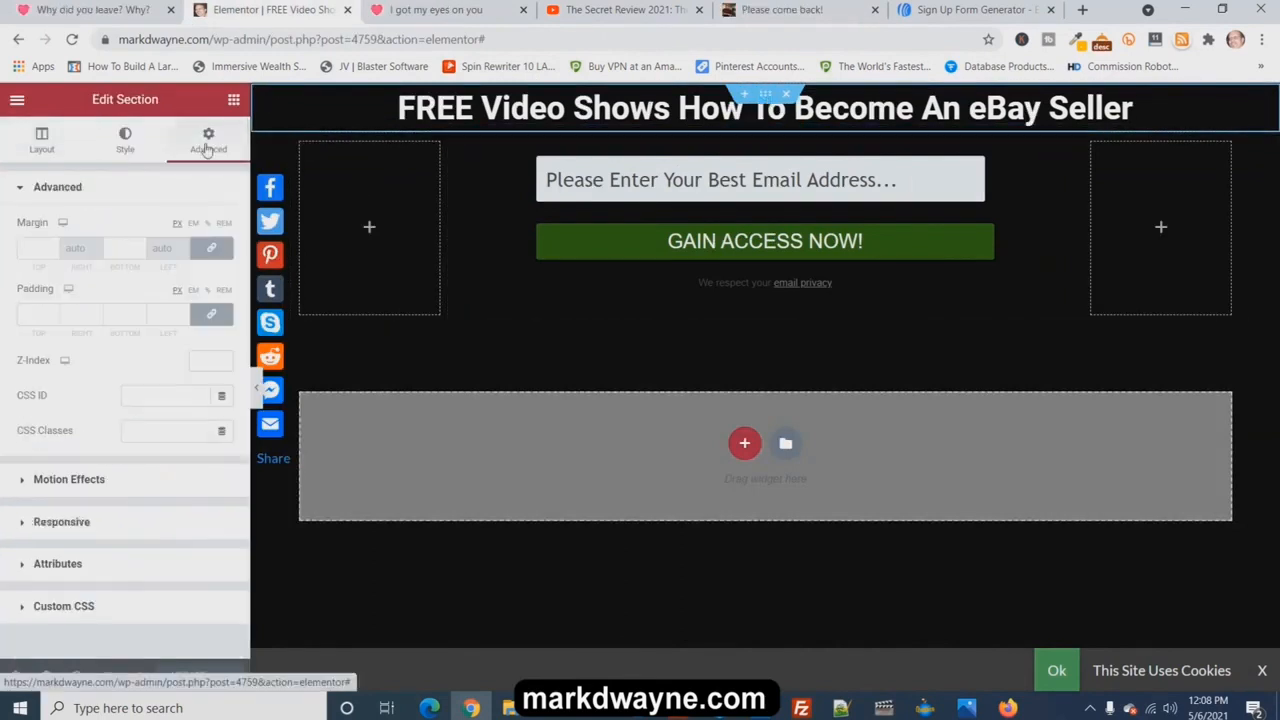
left_click(53, 250)
type("15")
left_click(55, 246)
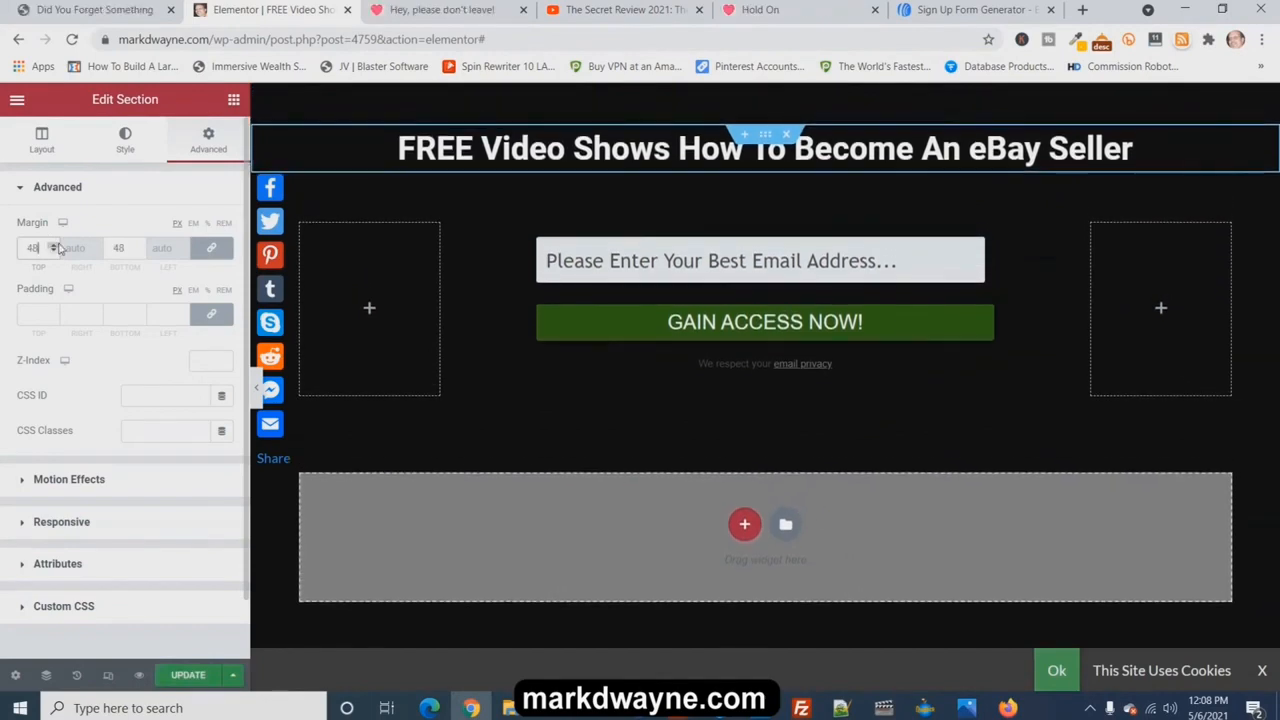
left_click(55, 246)
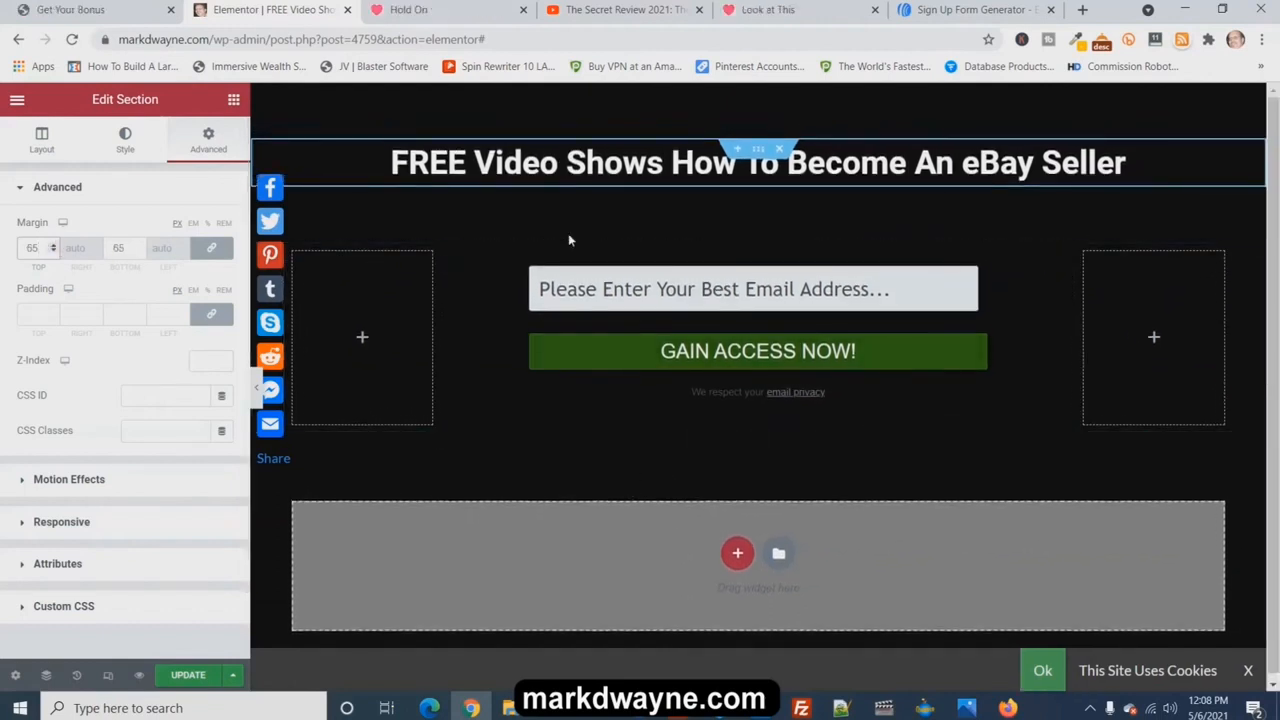
left_click(195, 678)
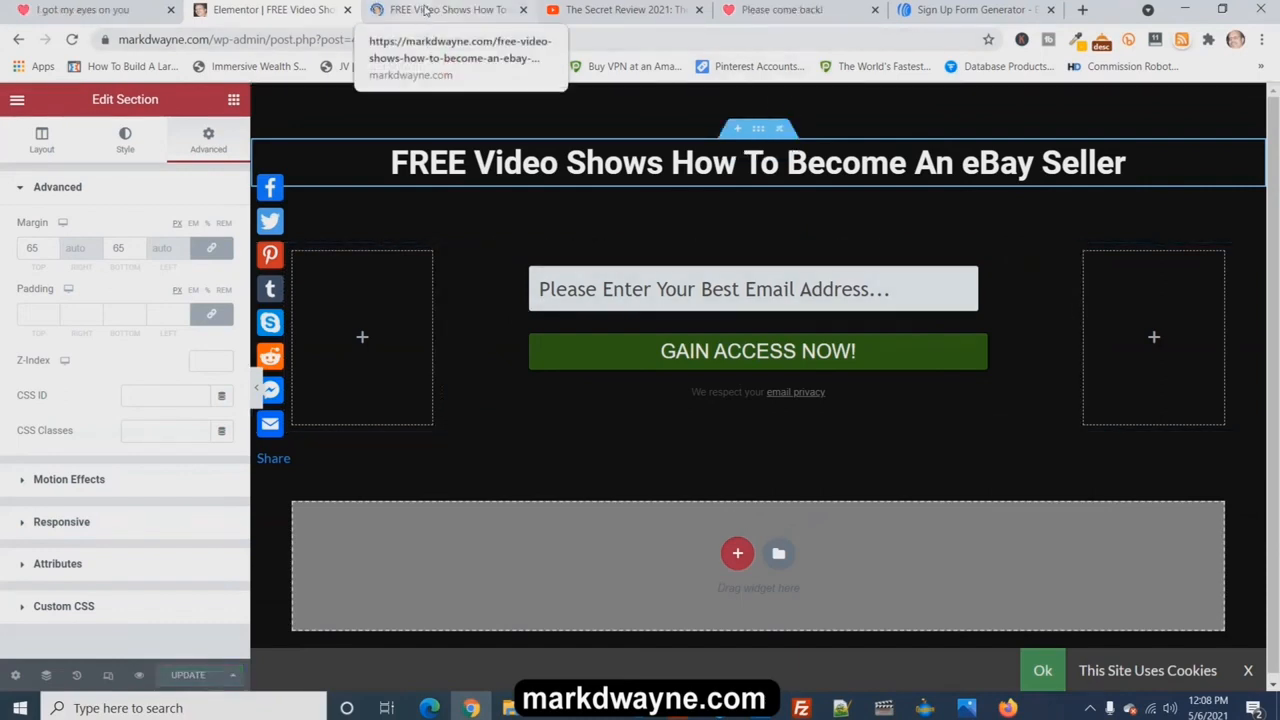
left_click(425, 10)
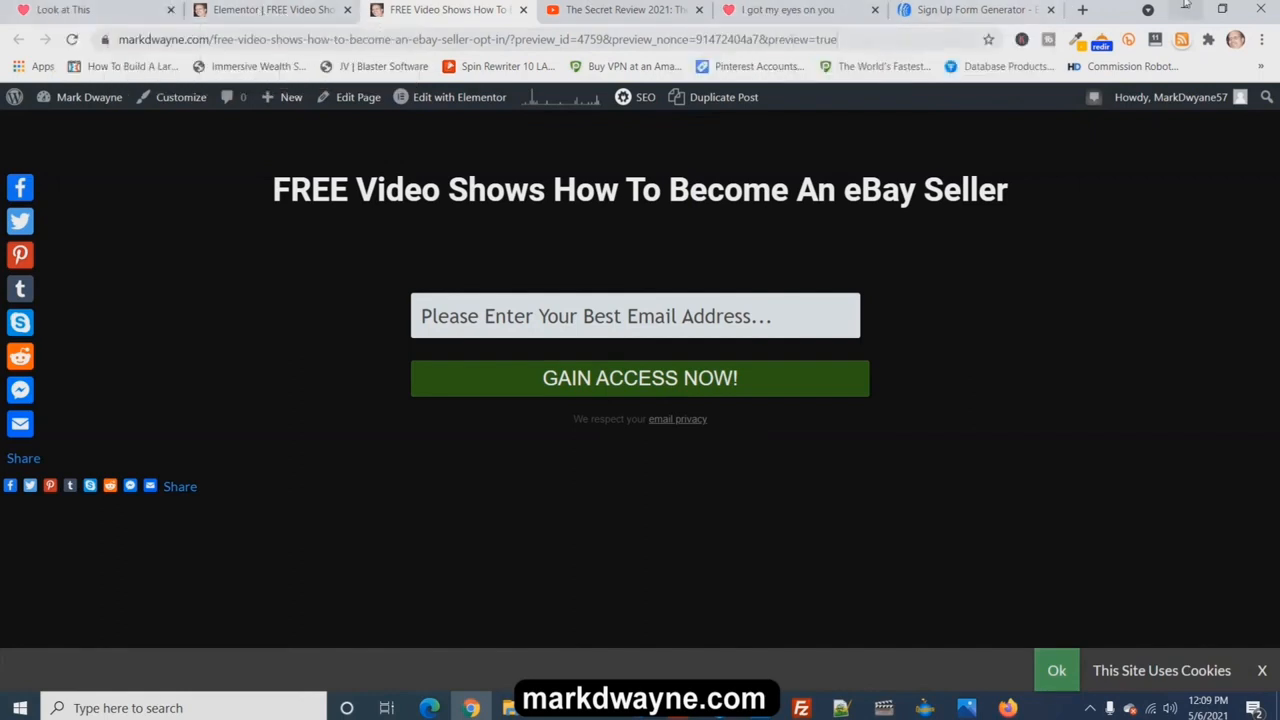
Switch to AWeber, delete the email privacy element from the sign-up form and save the form
left_click(975, 10)
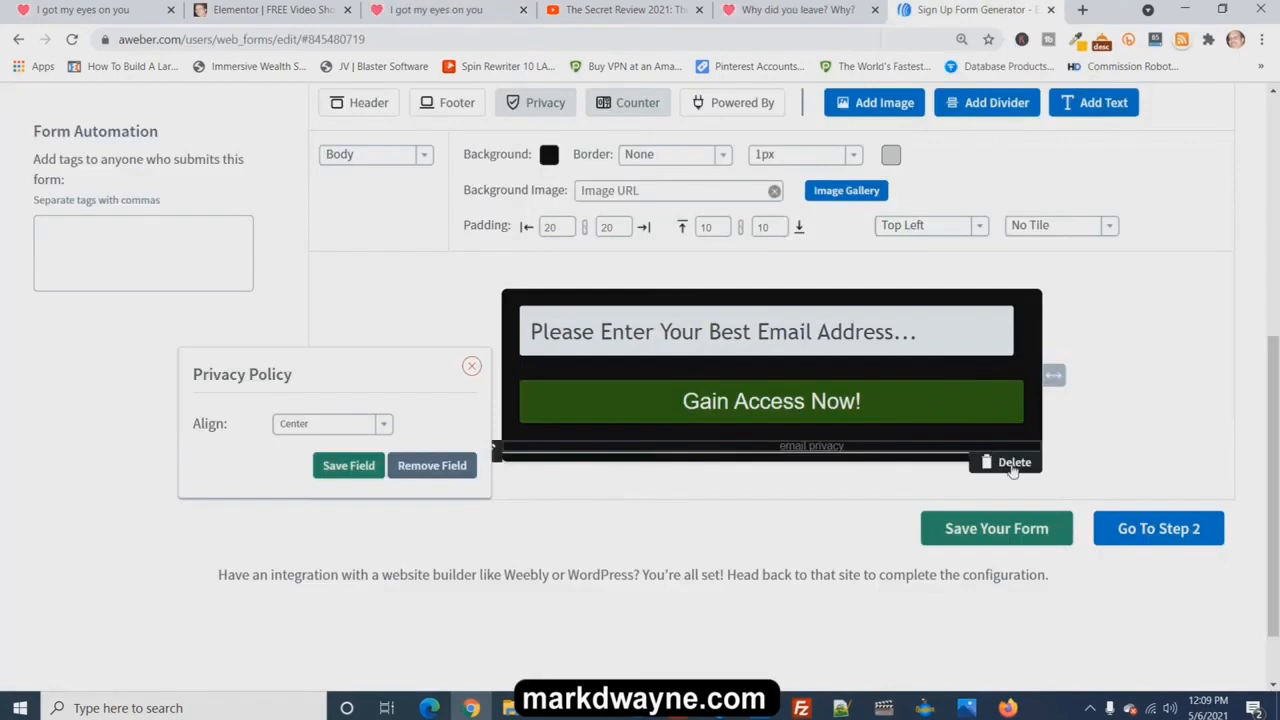
left_click(1012, 463)
scroll(1177, 504, "down", 3)
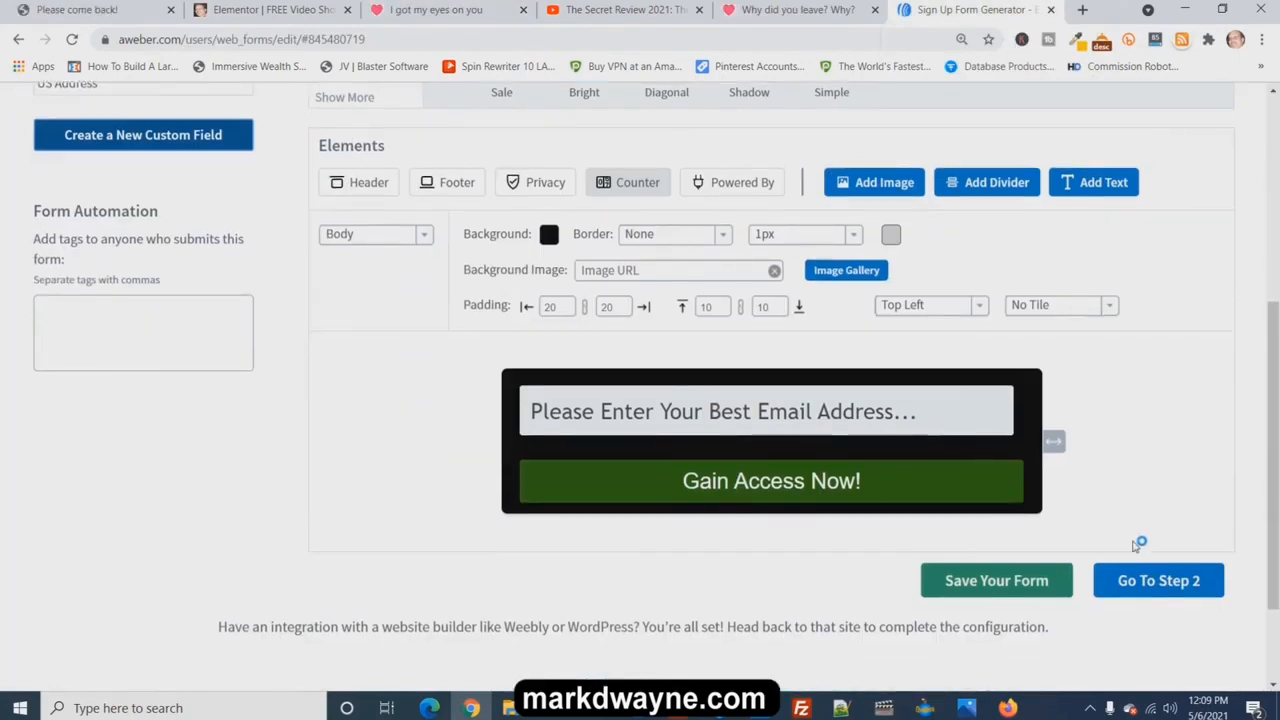
left_click(1018, 586)
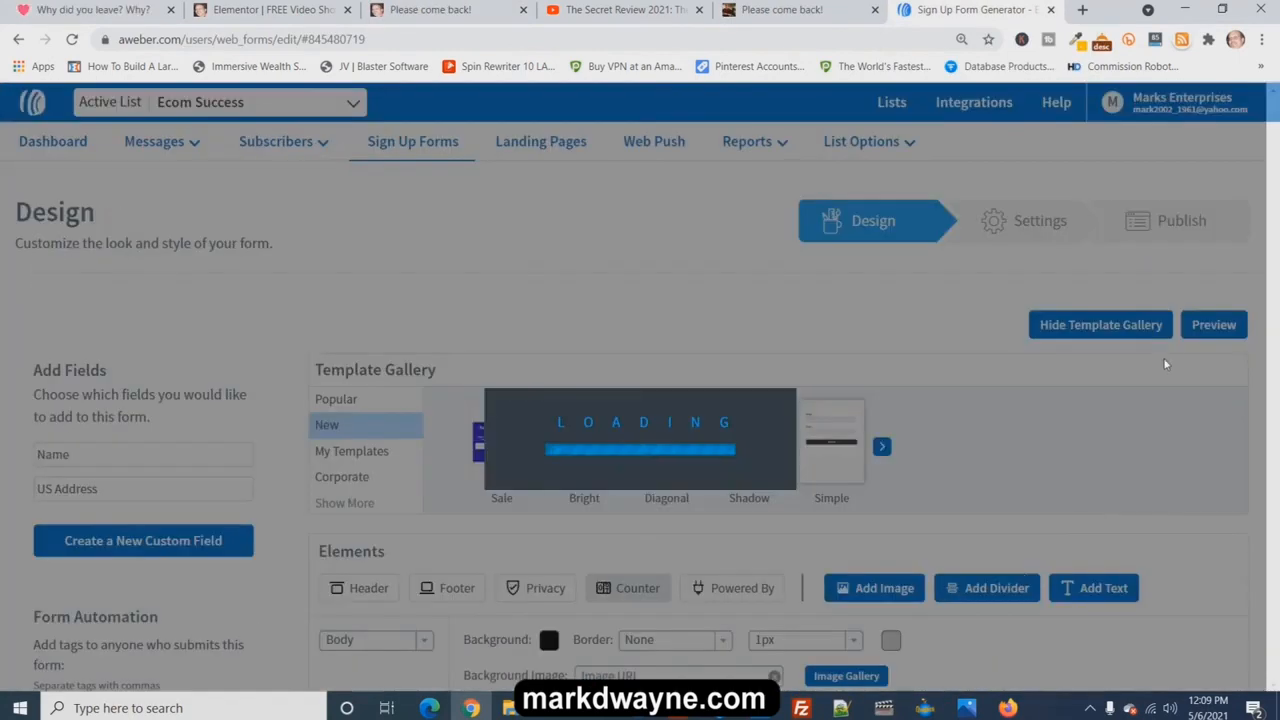
scroll(1175, 440, "down", 5)
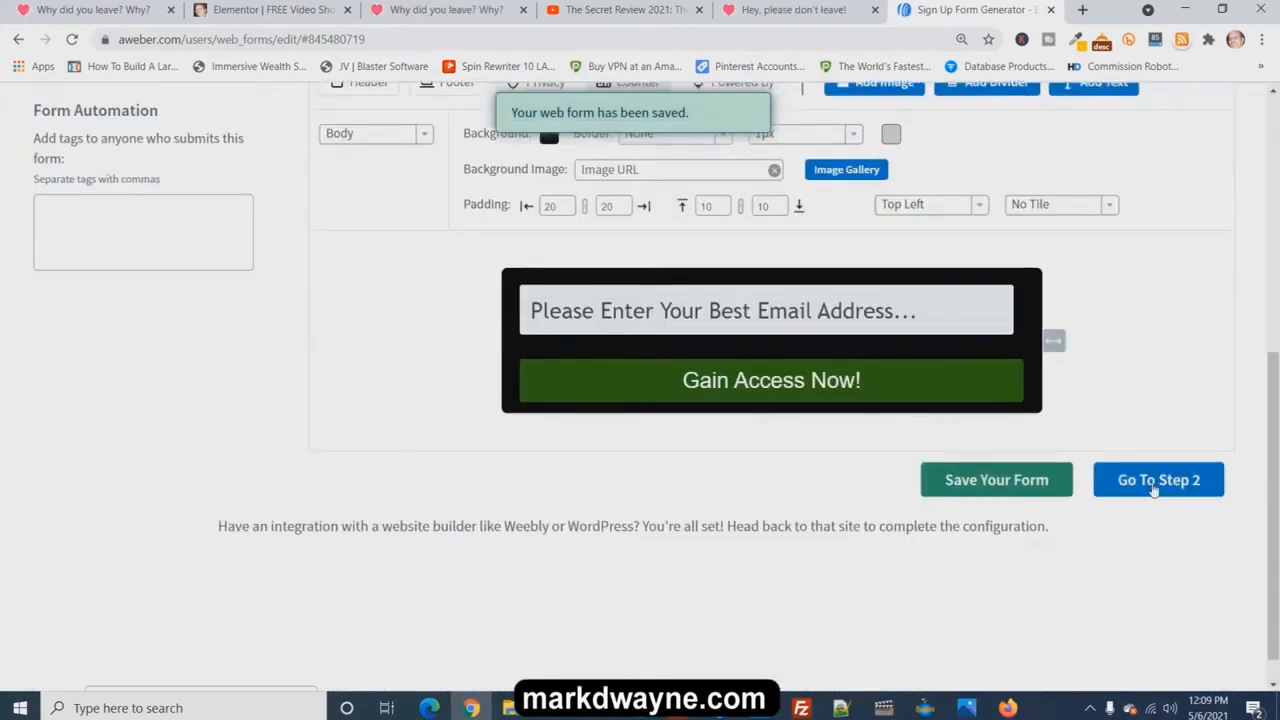
Advance the sign-up form to its Settings stage, save the form and continue to the Publish stage
left_click(1155, 484)
scroll(422, 533, "down", 3)
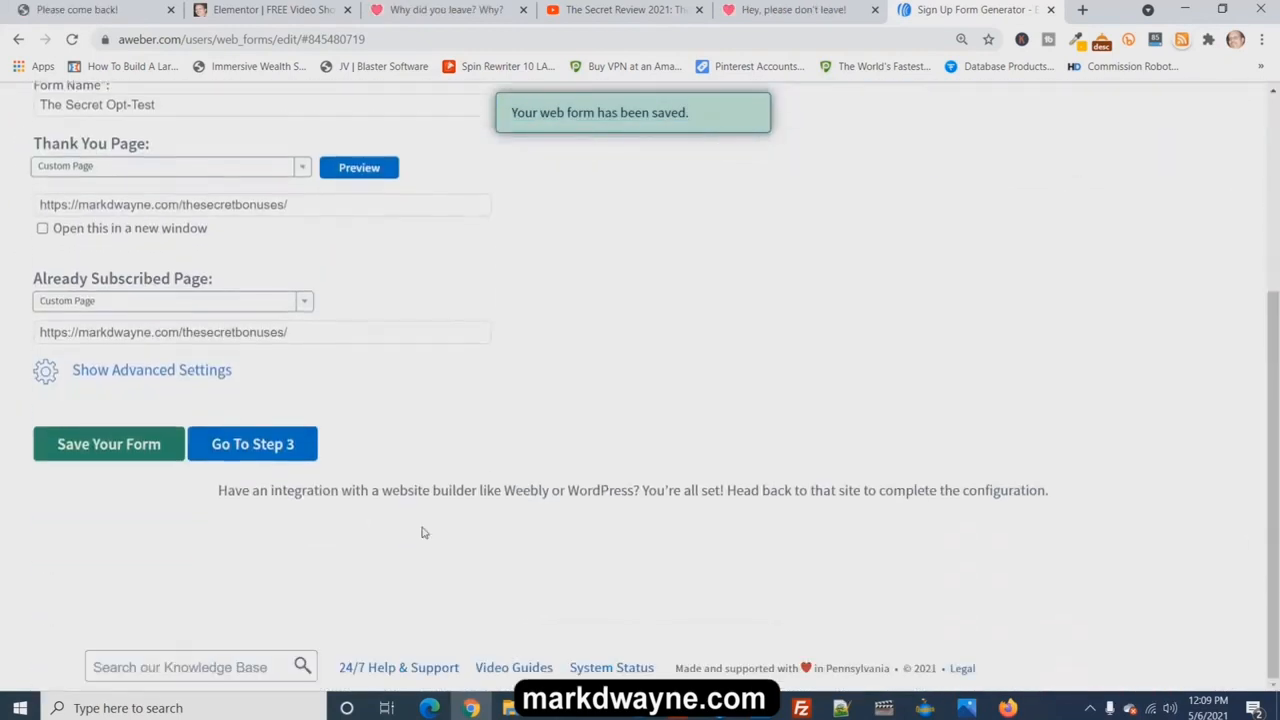
left_click(172, 452)
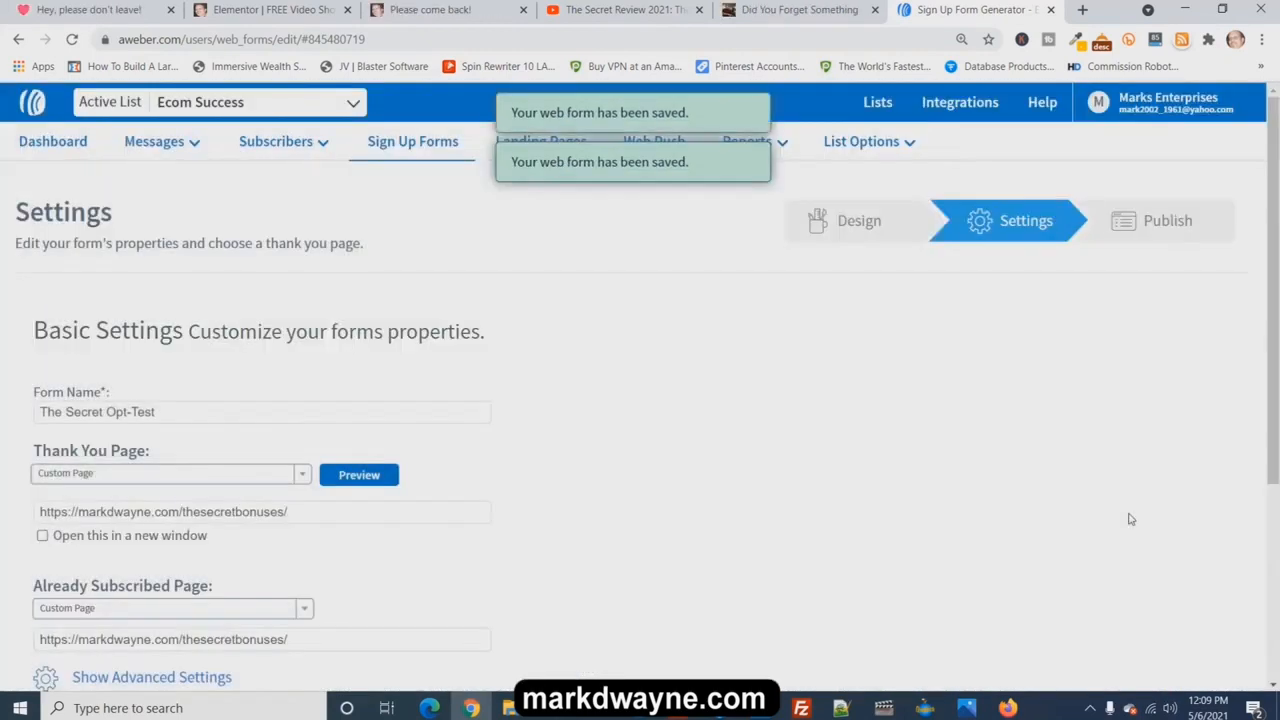
scroll(1131, 519, "down", 3)
left_click(243, 446)
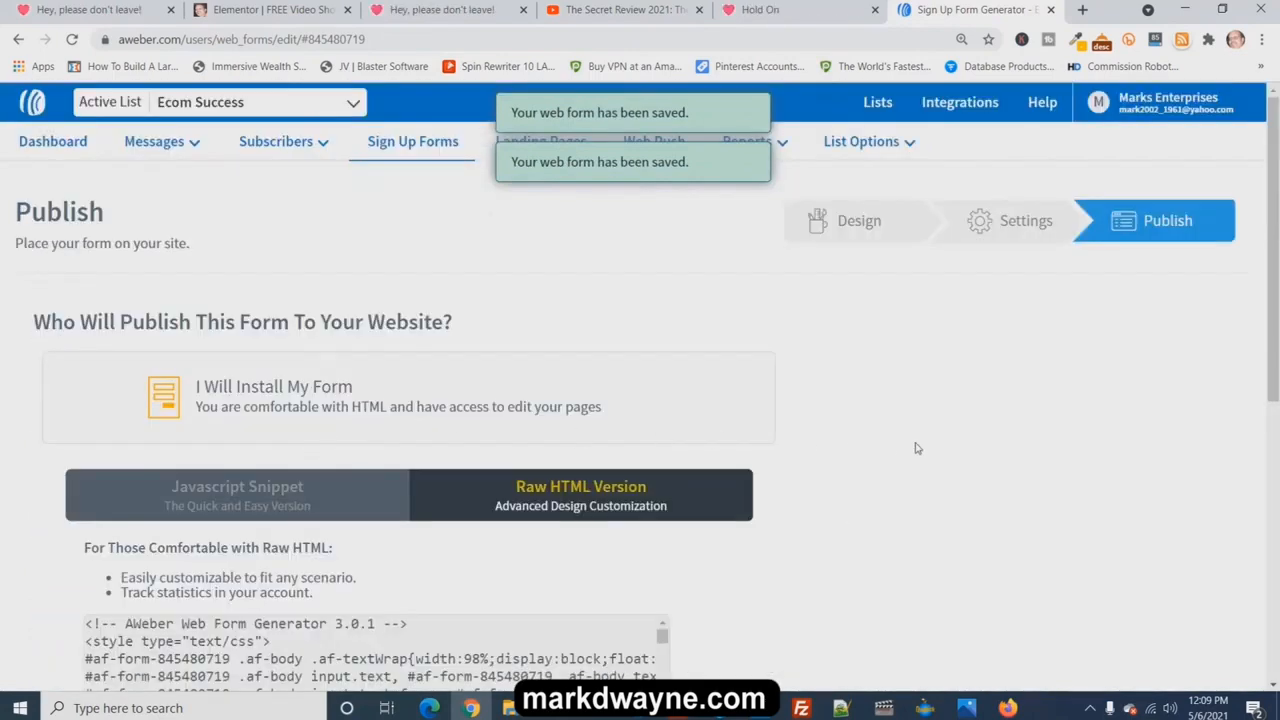
Copy the sign-up form's entire raw HTML code from the self-install publishing option
scroll(653, 375, "down", 2)
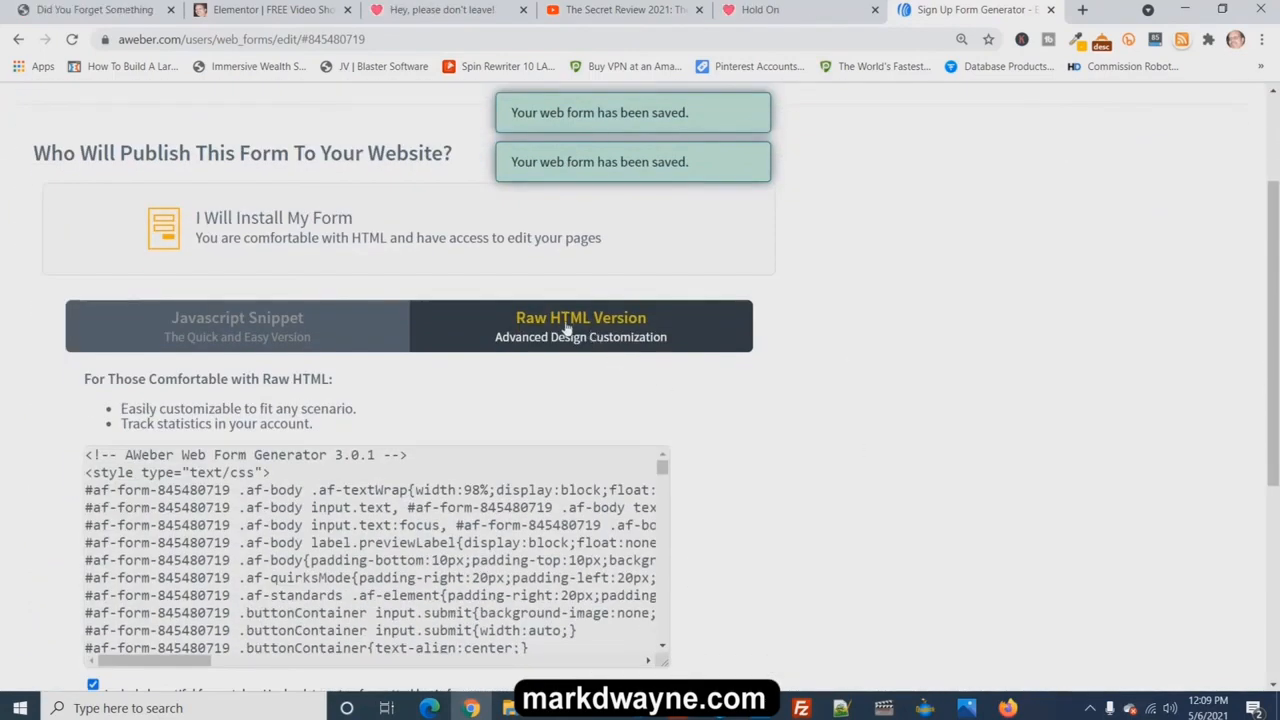
scroll(519, 500, "down", 1)
left_click(430, 445)
right_click(383, 440)
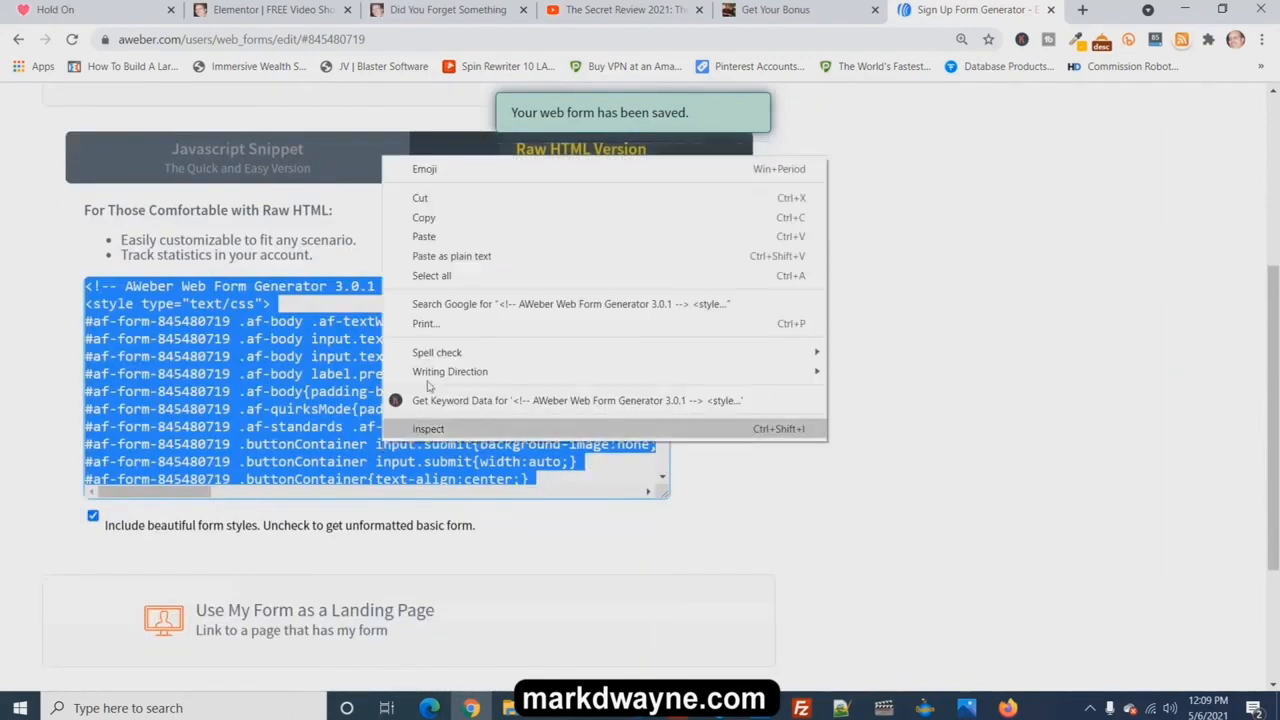
left_click(443, 219)
Switch to the Elementor editor, replace all code in the form's HTML widget with the copied AWeber code, and update the page
left_click(273, 9)
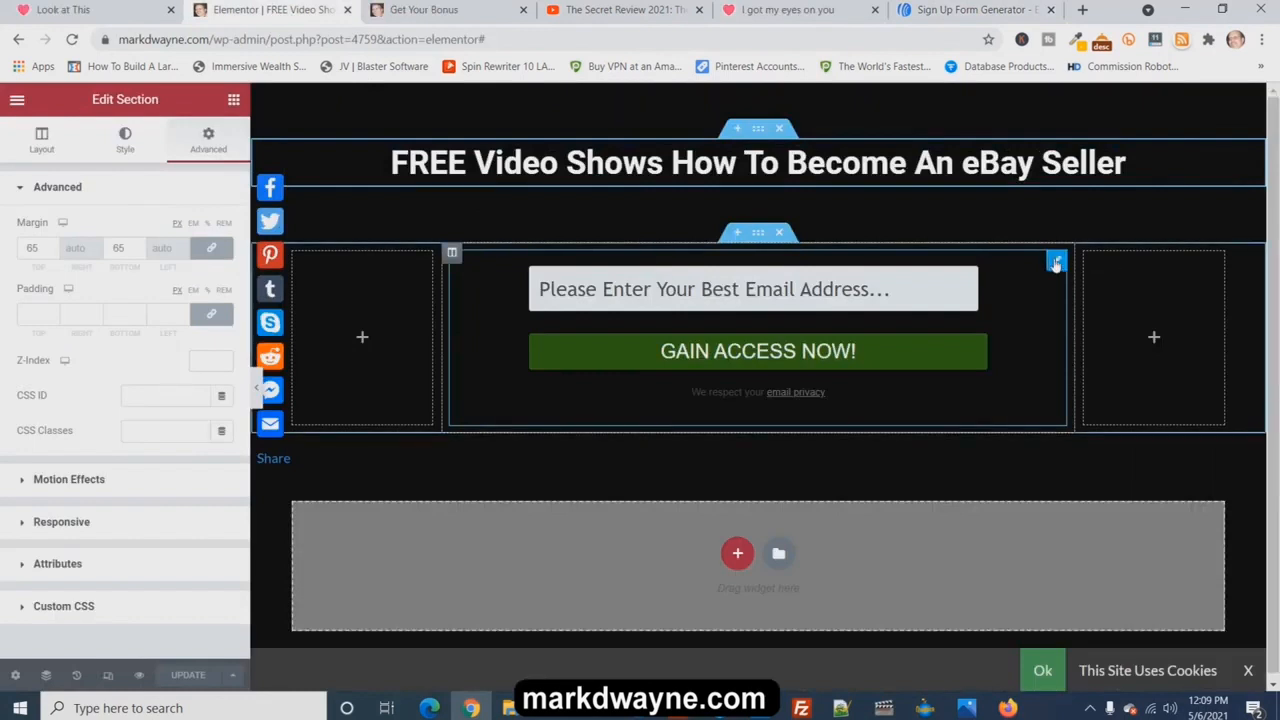
left_click(1057, 263)
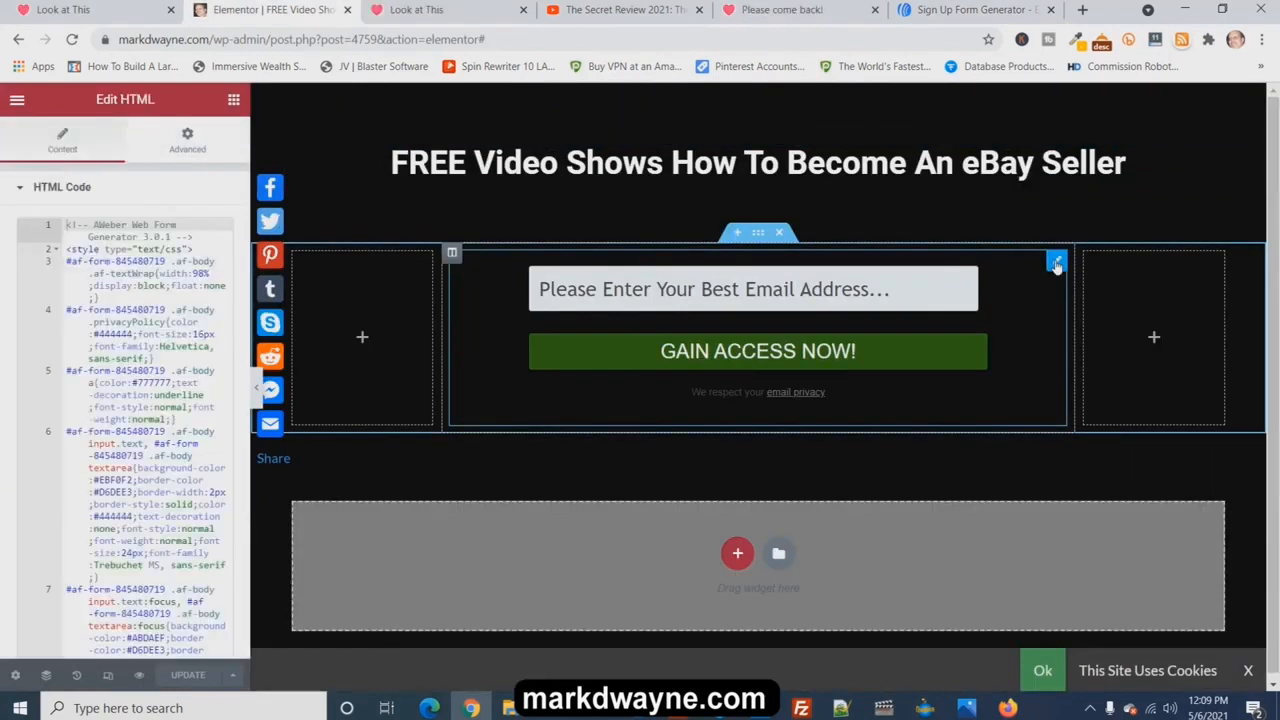
left_click(105, 261)
right_click(105, 261)
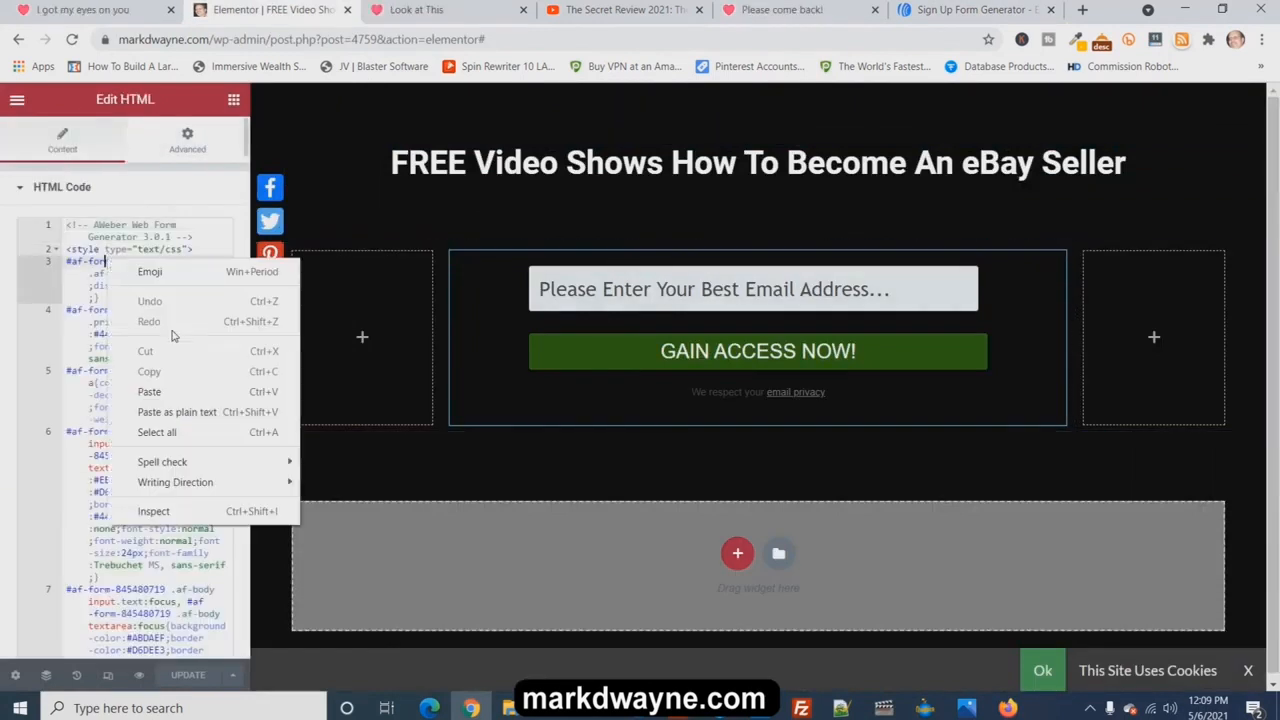
left_click(170, 432)
key("BackSpace")
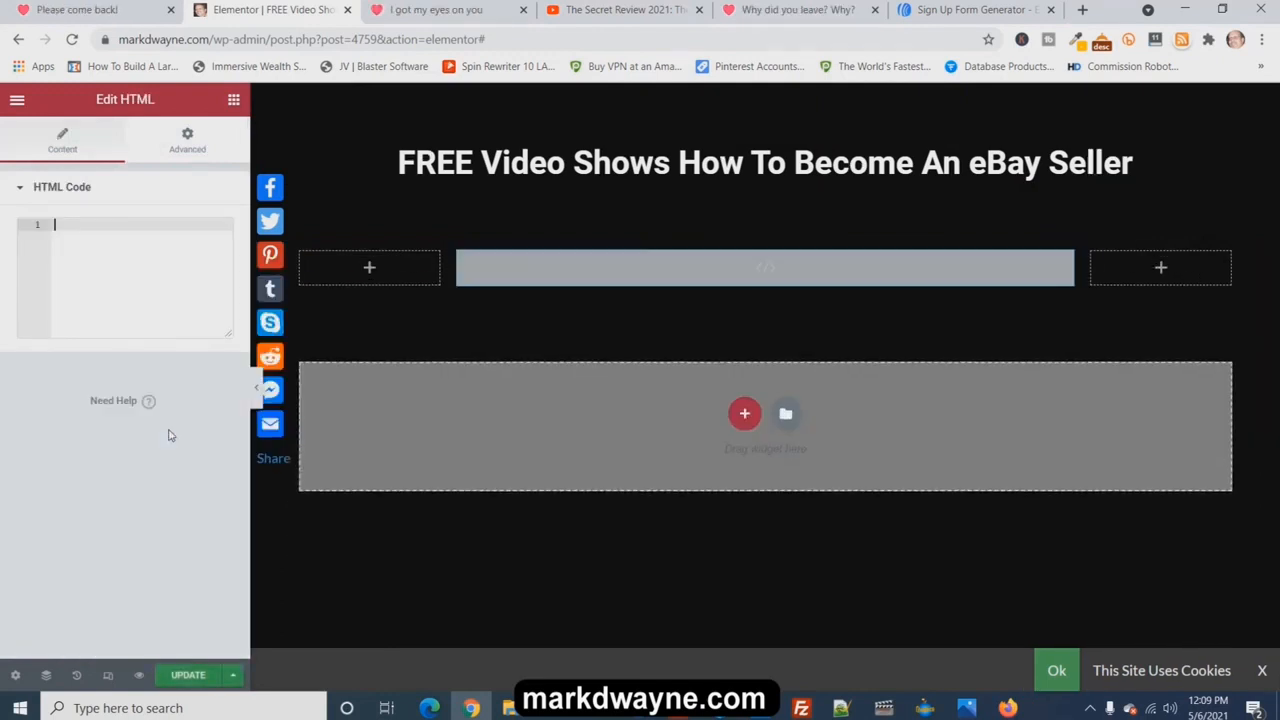
key("ctrl+v")
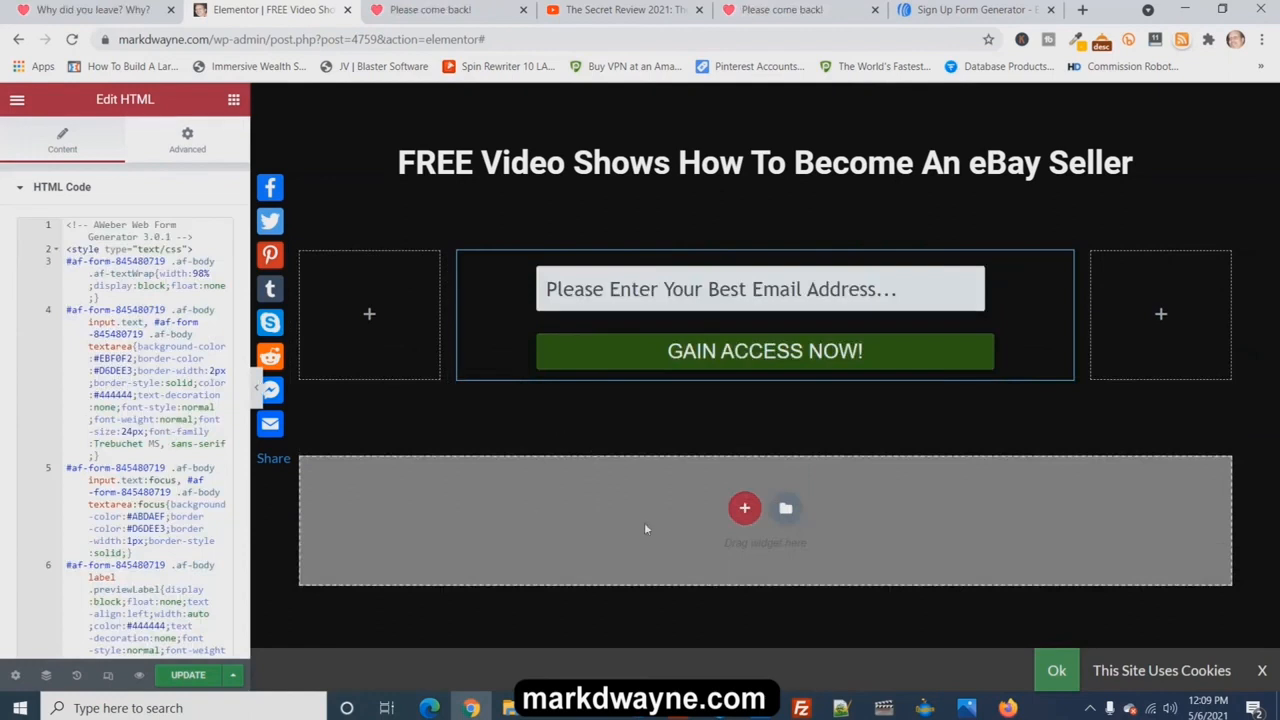
left_click(186, 676)
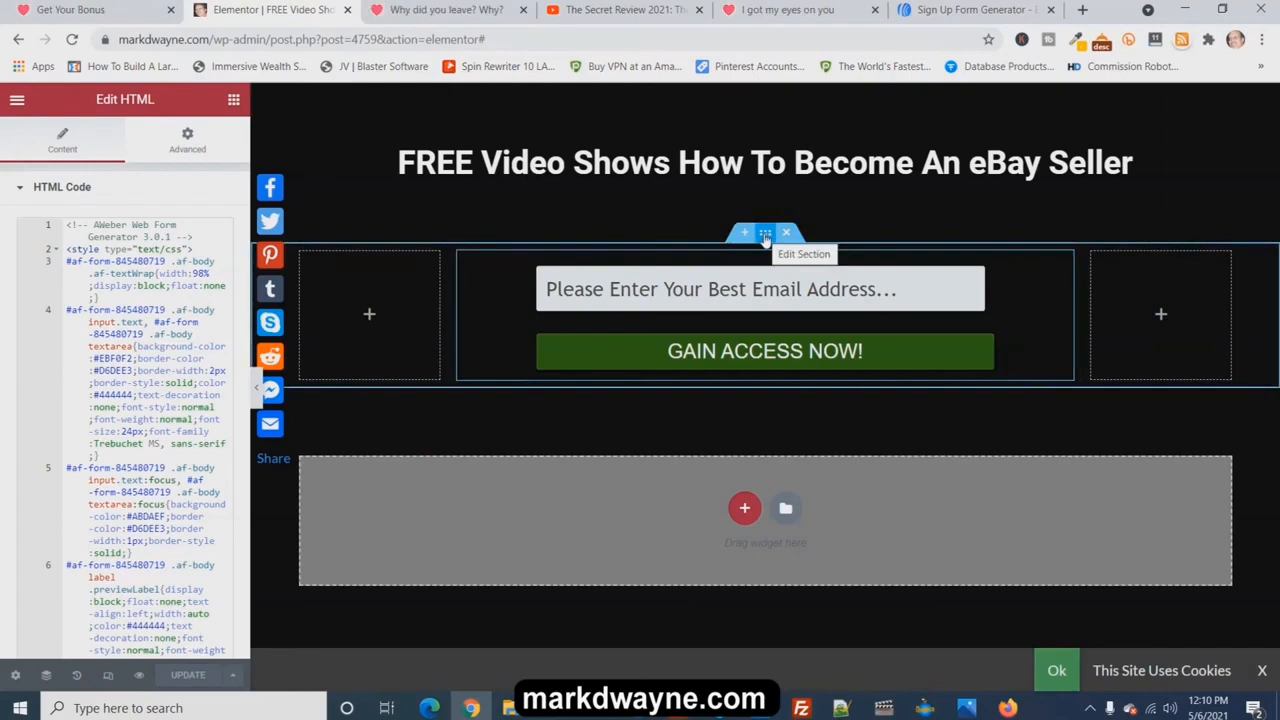
Set the top and bottom margins of the section holding the form to -22 px and update the page
left_click(765, 236)
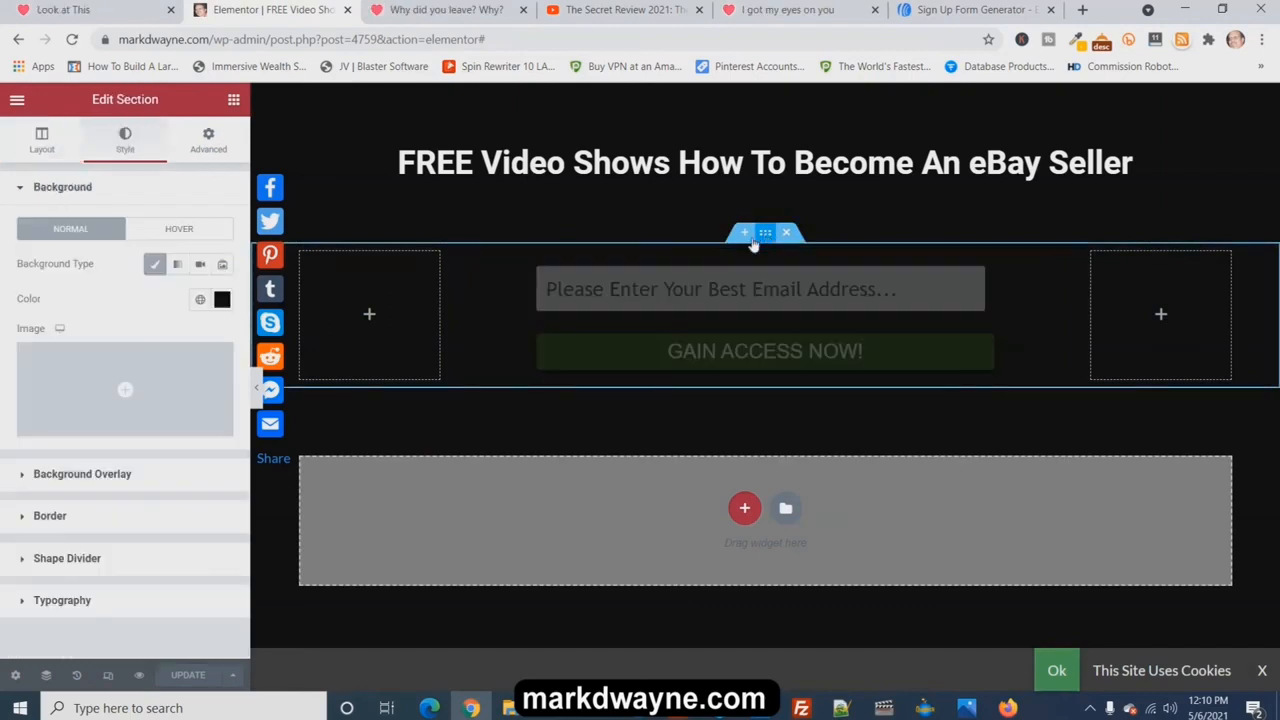
left_click(204, 145)
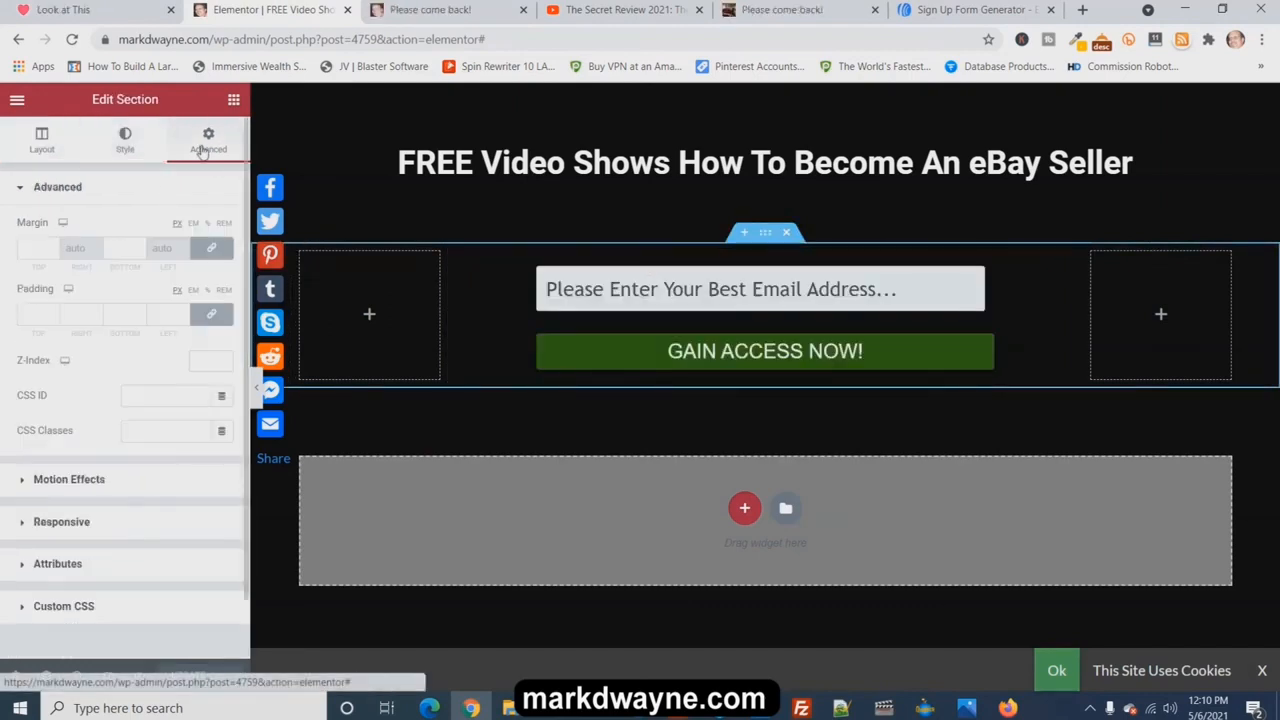
left_click(55, 252)
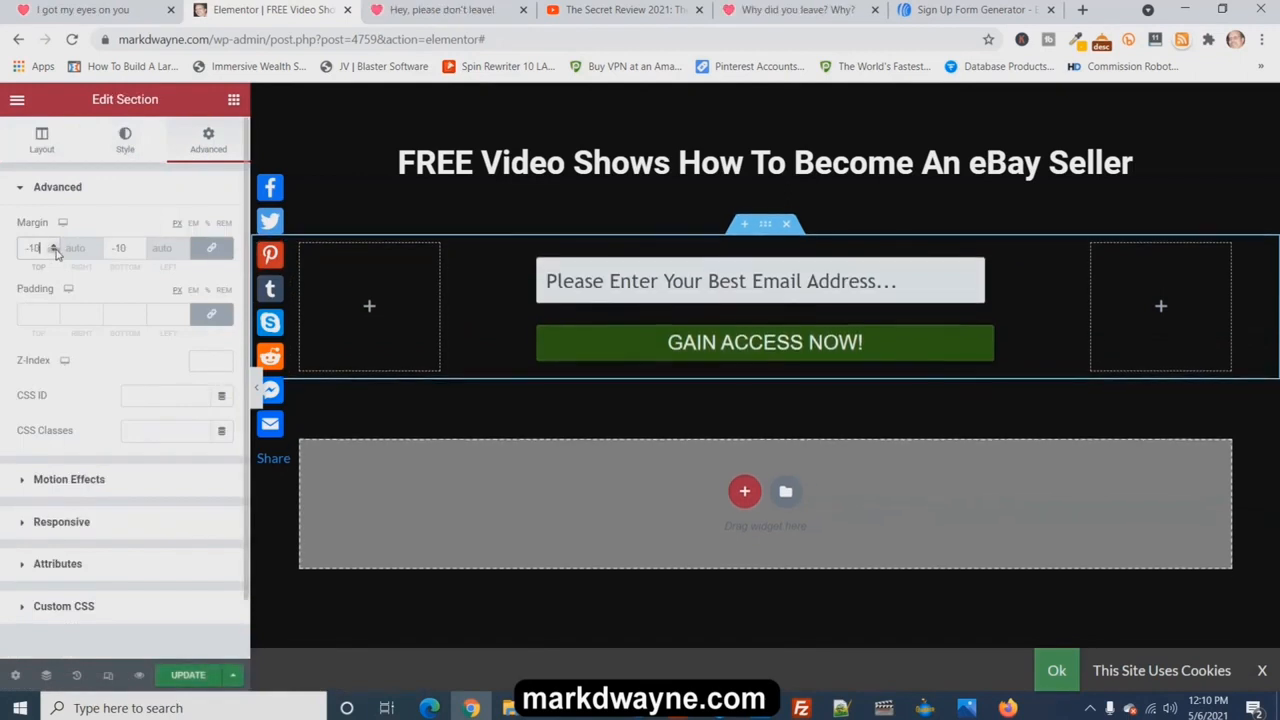
left_click(55, 252)
left_click(55, 252)
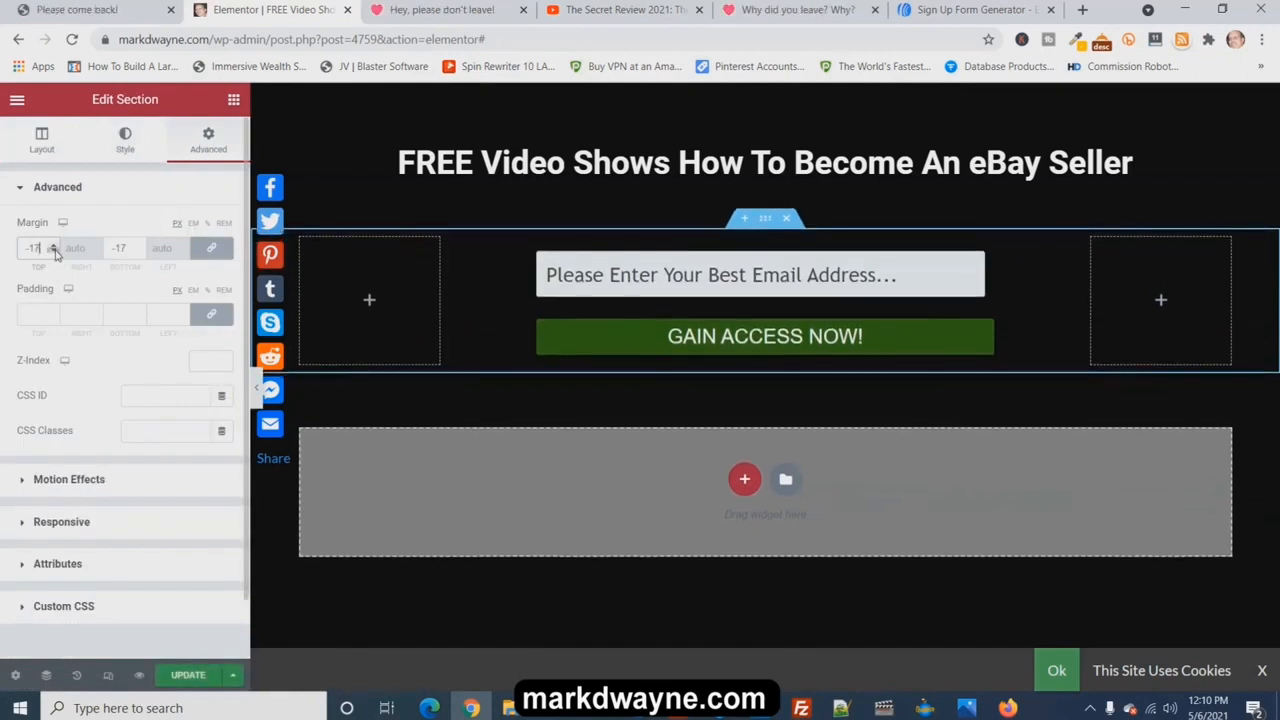
left_click(55, 252)
left_click(55, 252)
left_click(55, 252)
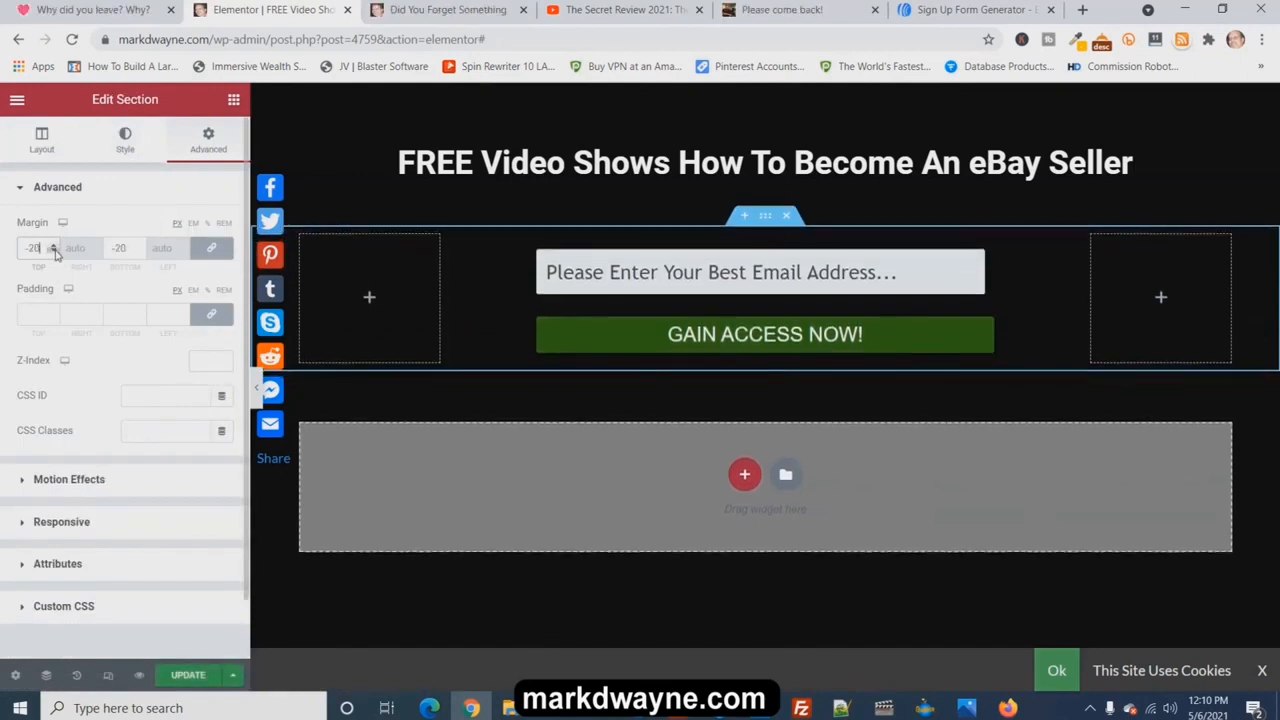
left_click(55, 252)
left_click(55, 252)
left_click(185, 675)
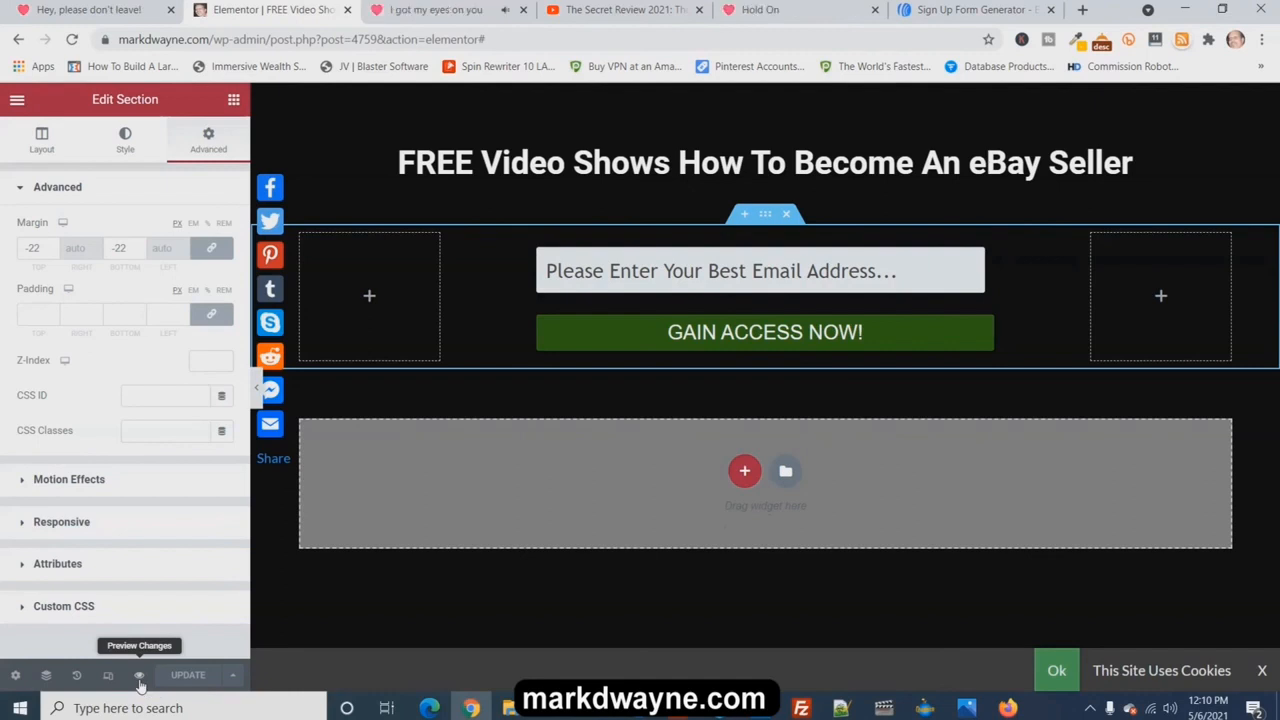
Preview the page, submit the opt-in form with the saved e-mail address as a test, and look through the bonus page
left_click(139, 676)
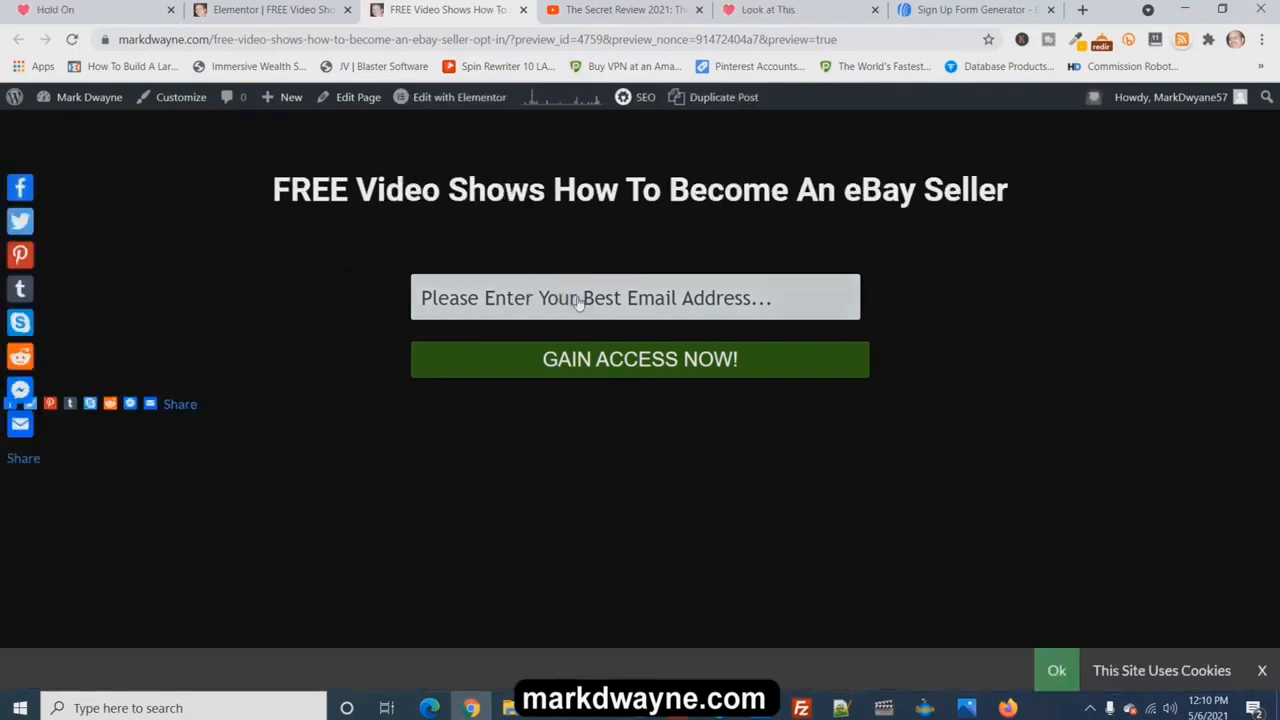
left_click(504, 304)
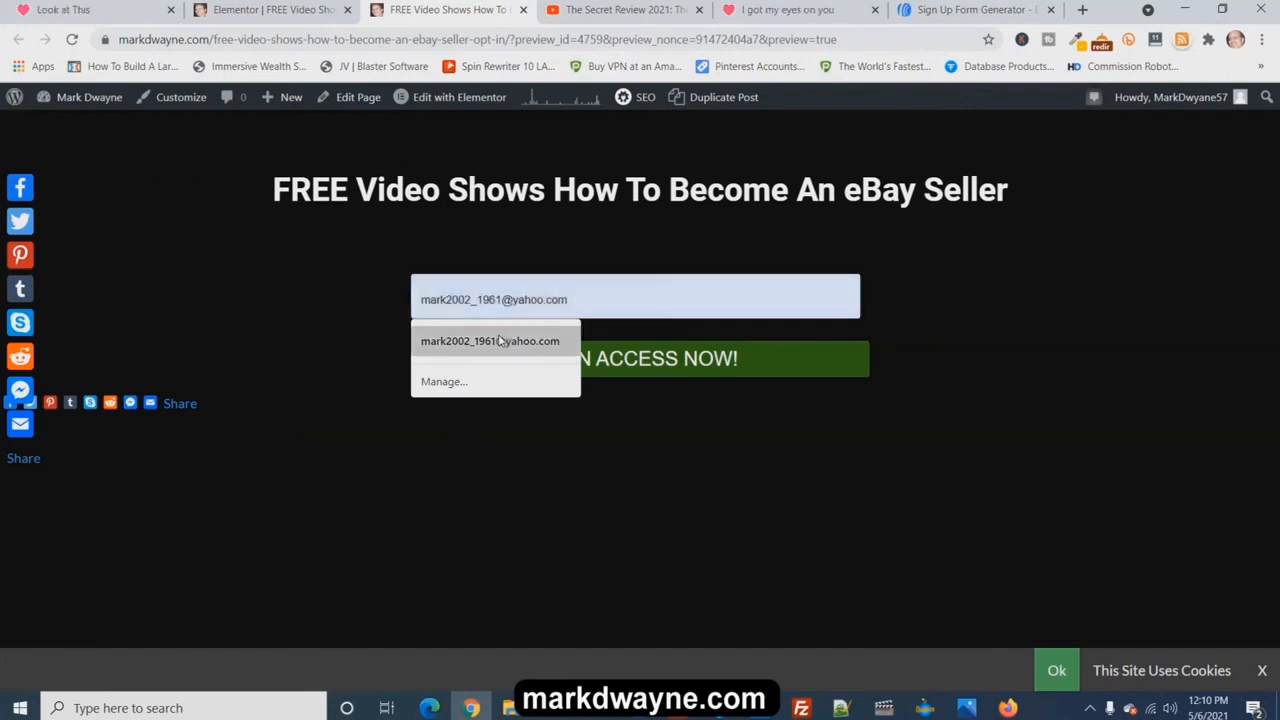
left_click(503, 338)
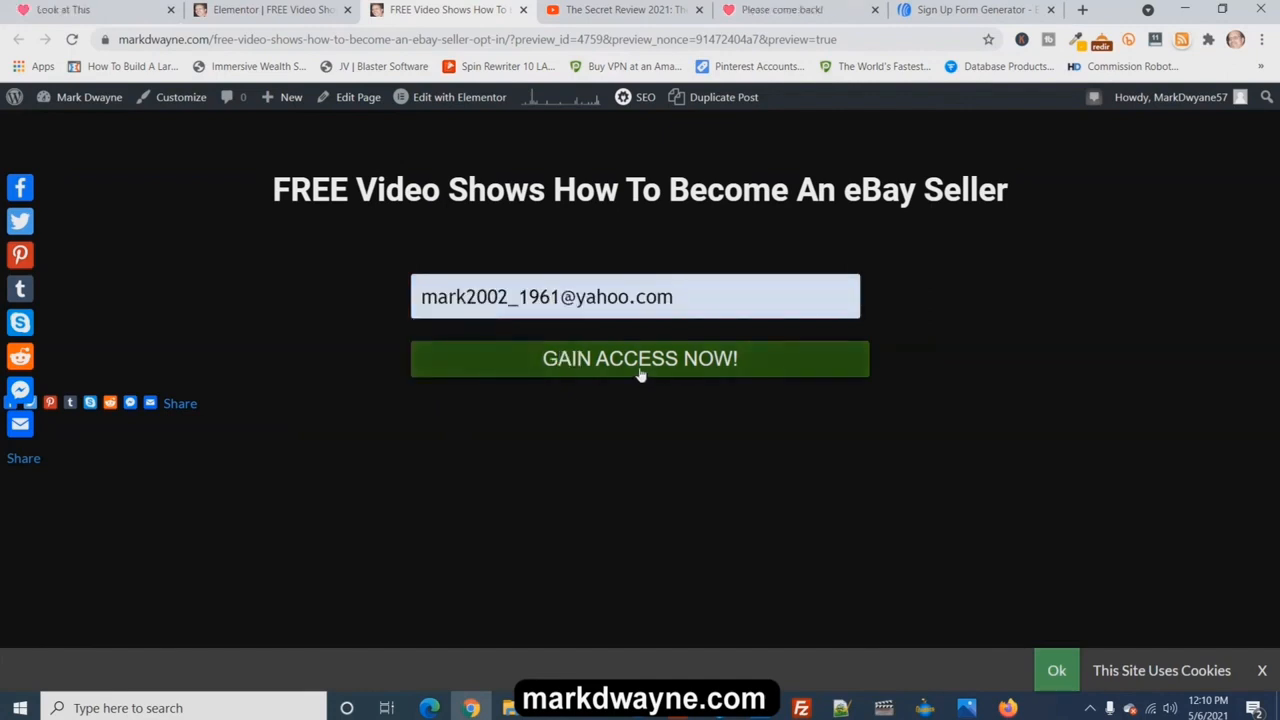
left_click(640, 374)
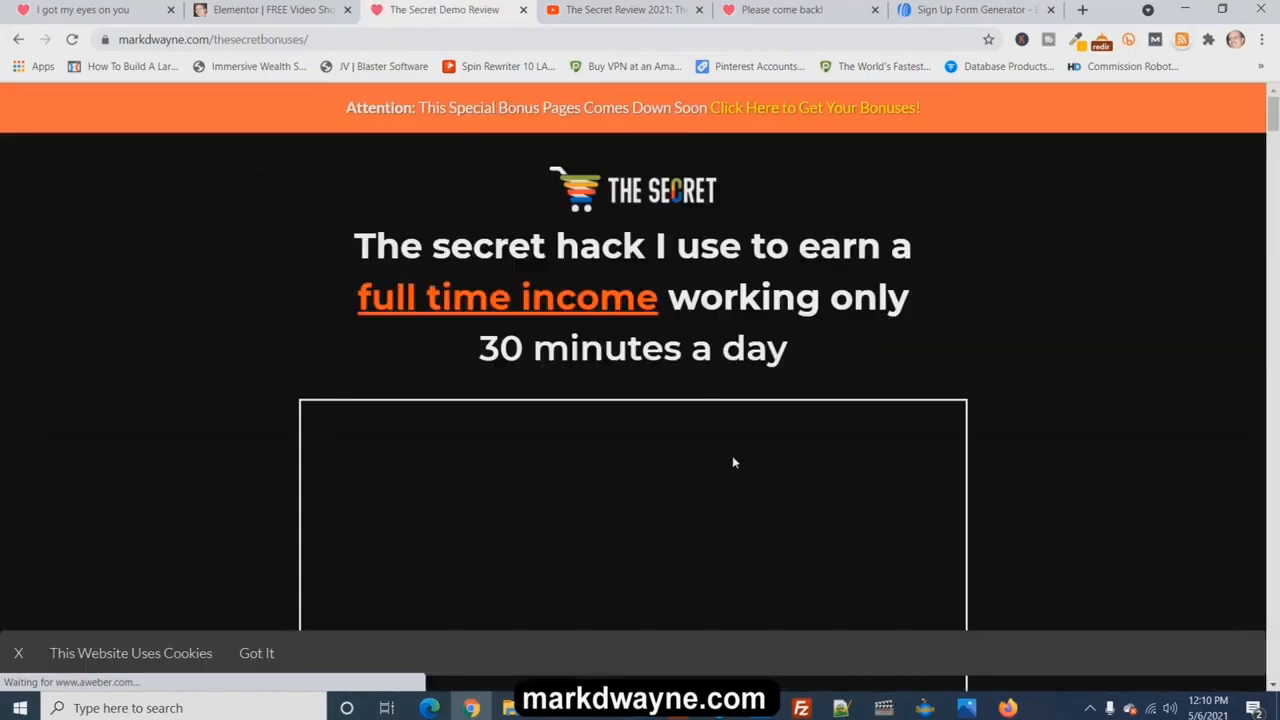
scroll(1086, 243, "down", 6)
scroll(1115, 307, "down", 8)
scroll(1100, 390, "up", 3)
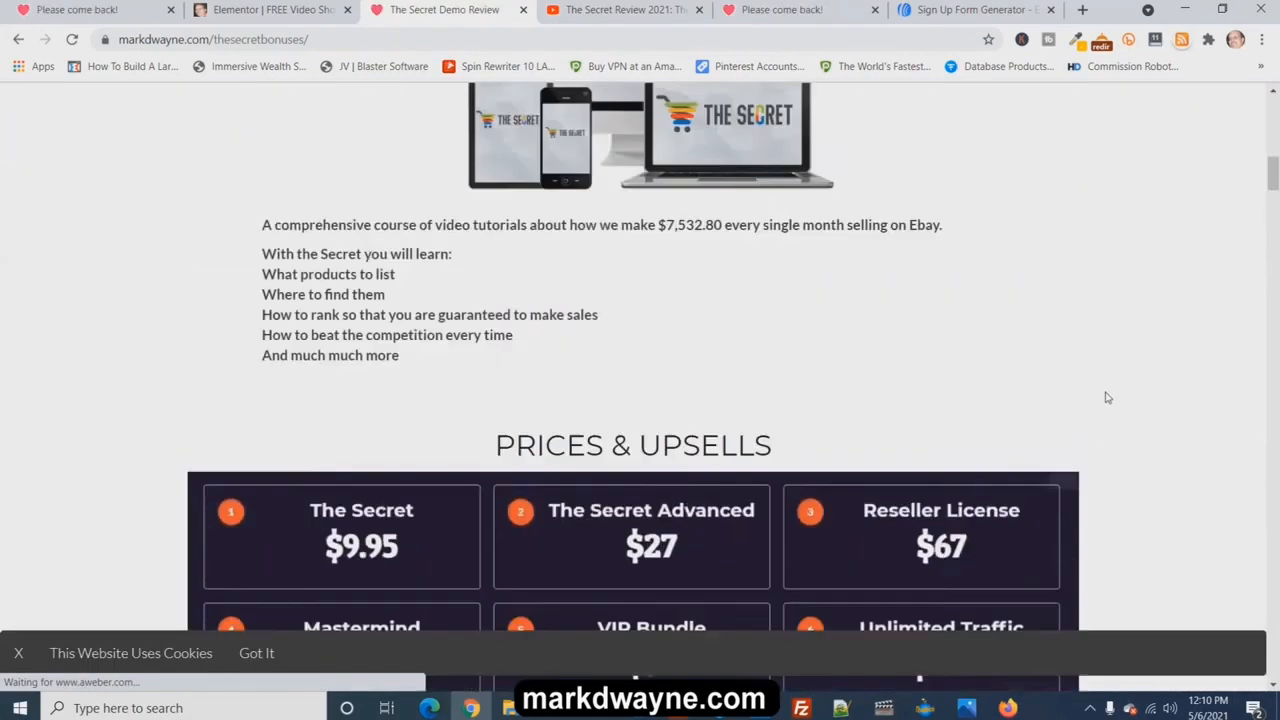
scroll(1105, 398, "up", 12)
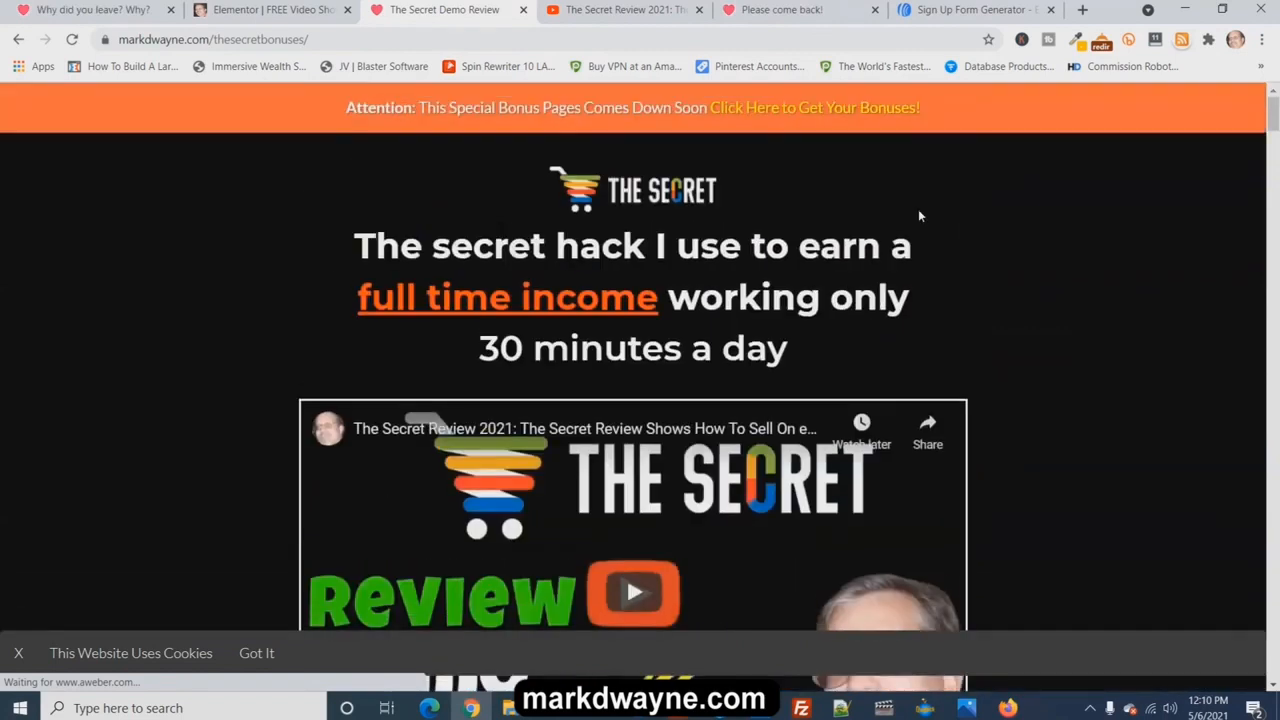
Return to the Elementor editor, preview the opt-in page again and copy its web address without the preview parameters
left_click(268, 10)
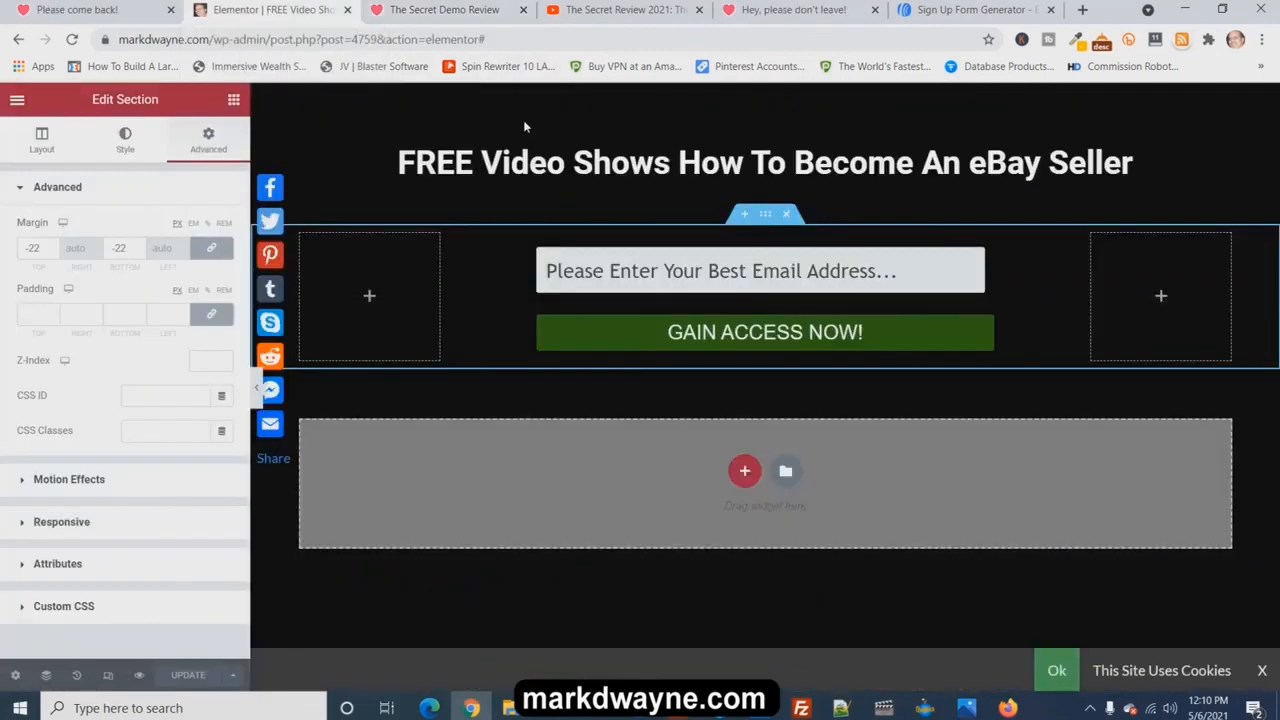
left_click(139, 678)
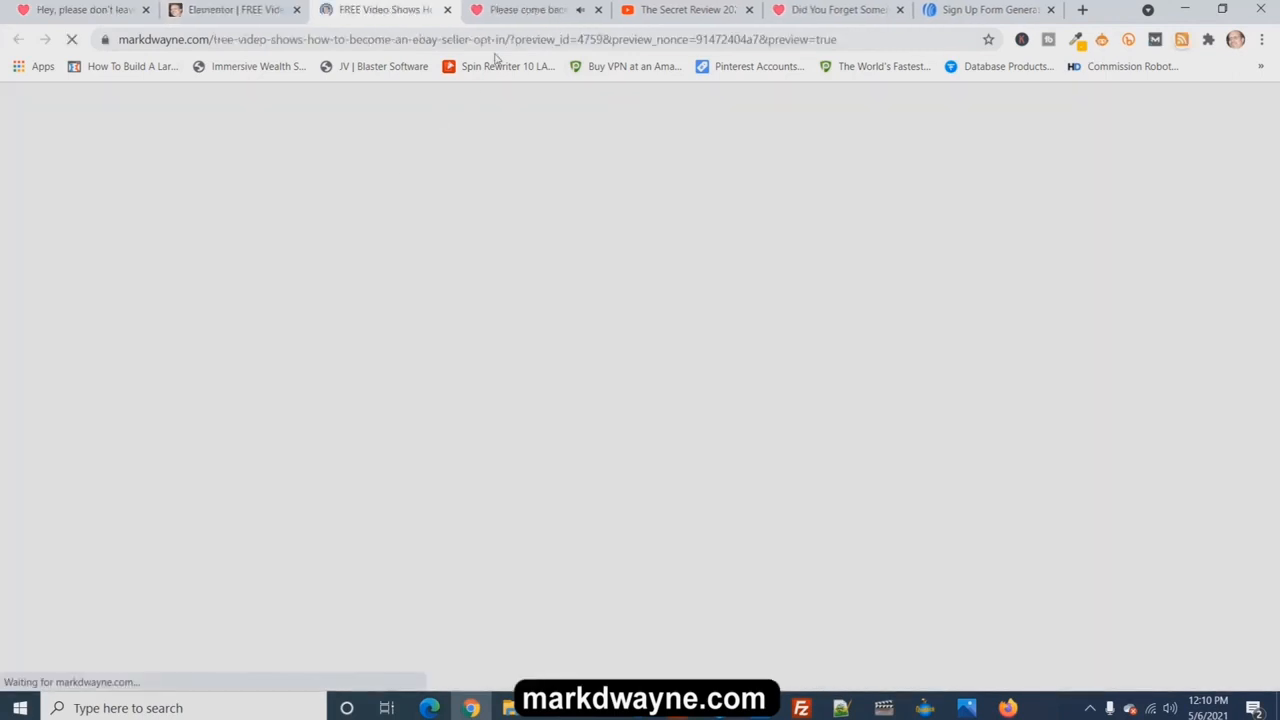
left_click_drag(510, 39, 108, 40)
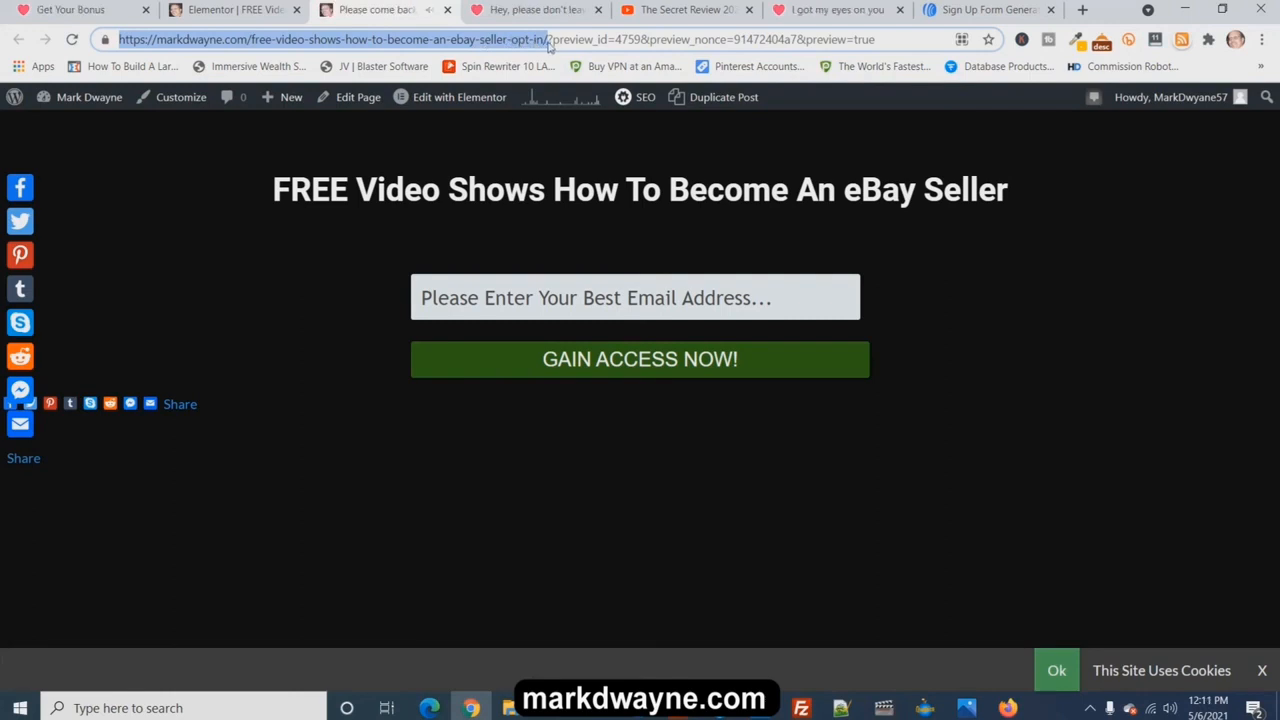
right_click(508, 40)
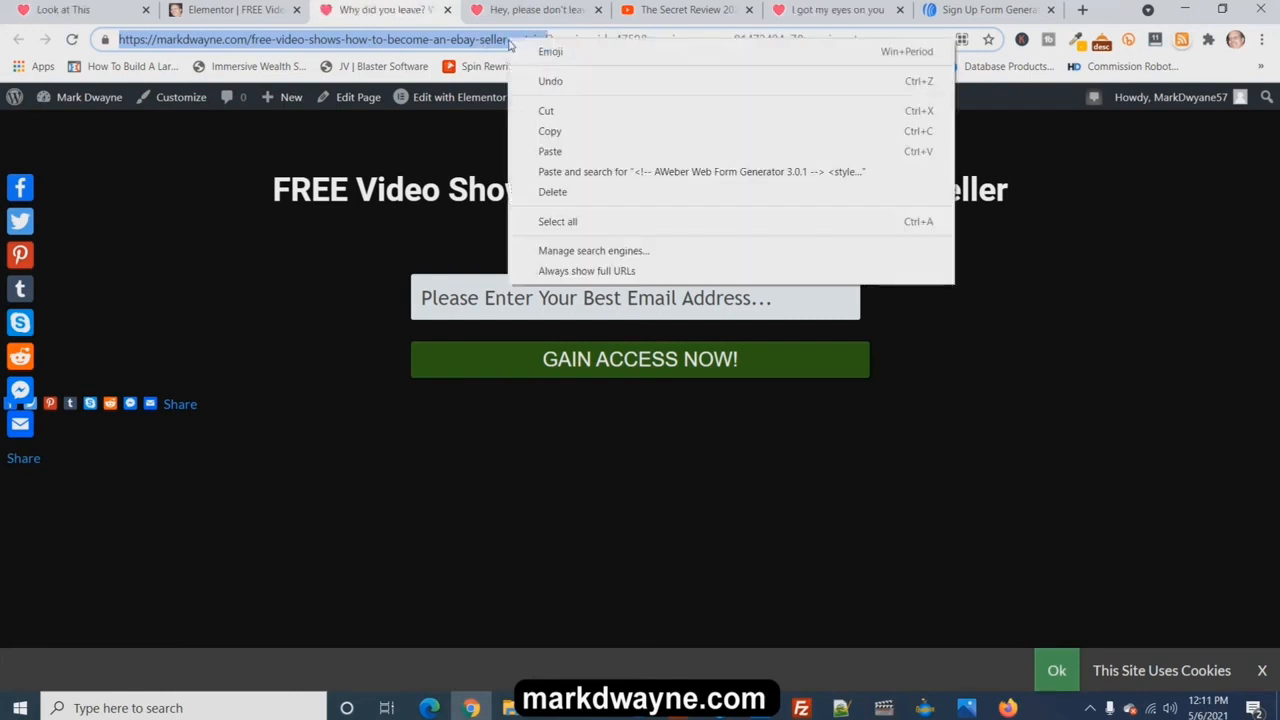
left_click(574, 142)
Load the copied opt-in page address in a new browser tab
left_click(1082, 9)
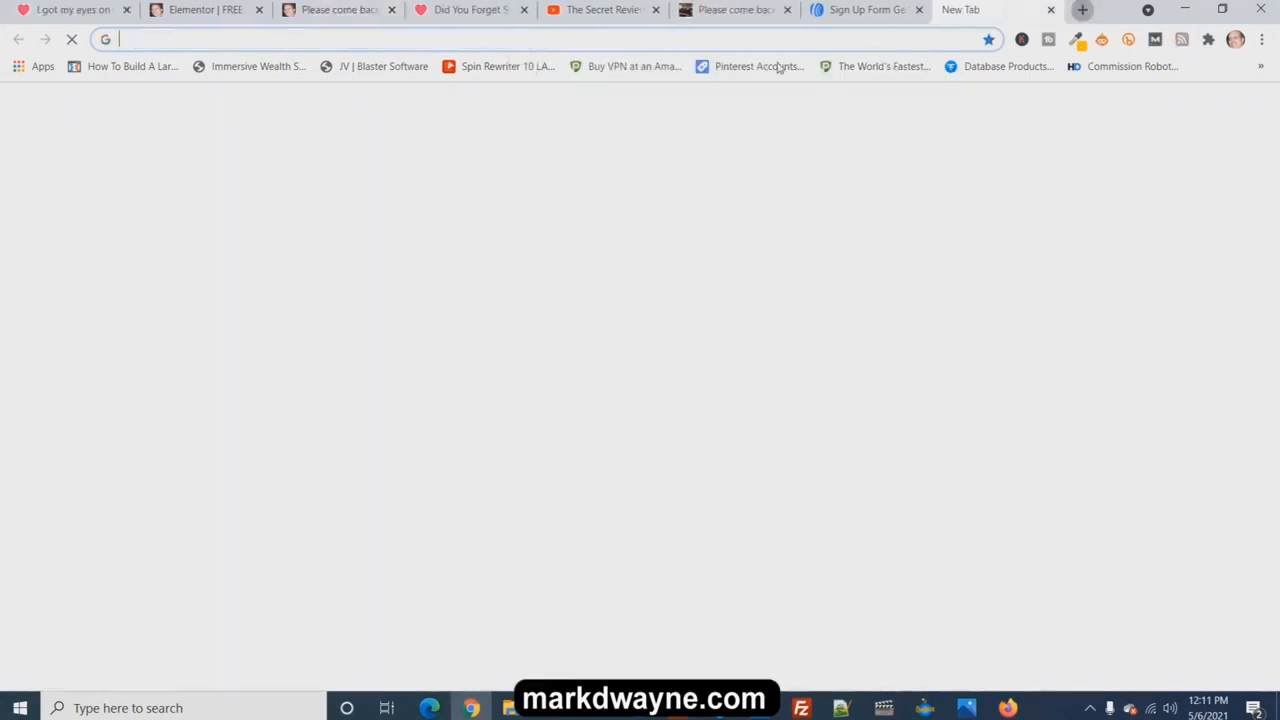
left_click(643, 40)
right_click(643, 40)
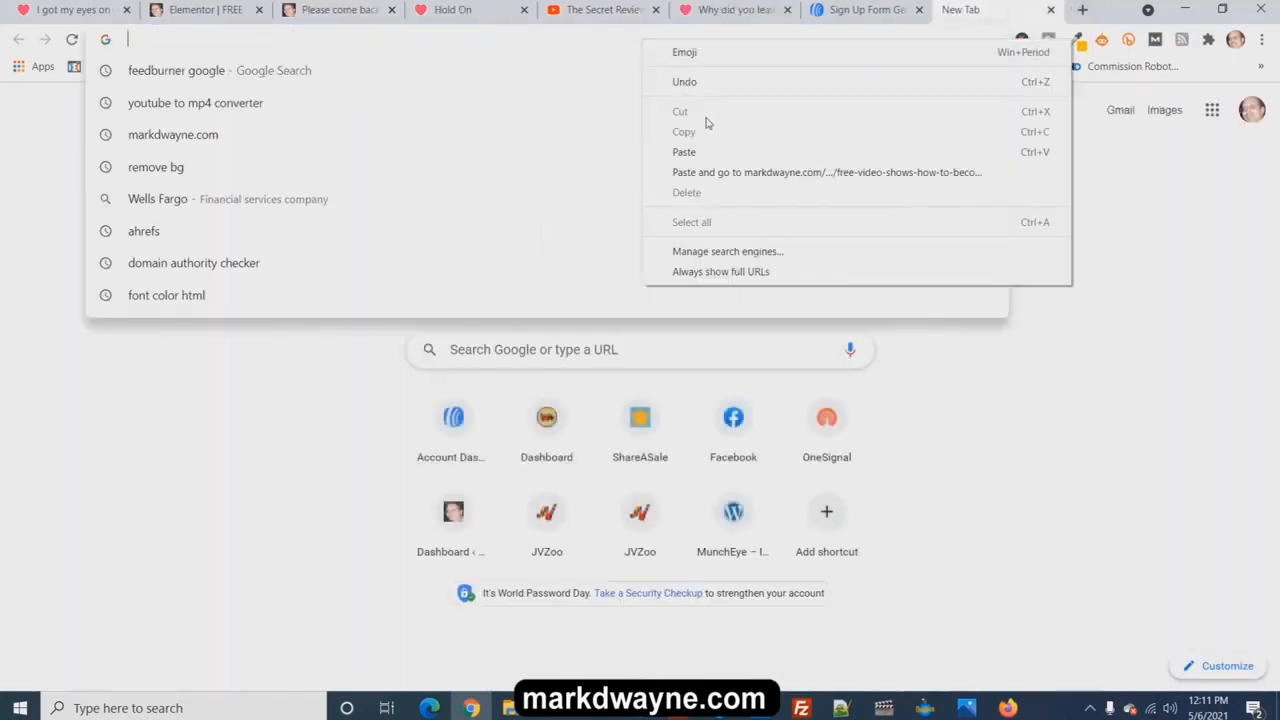
left_click(702, 150)
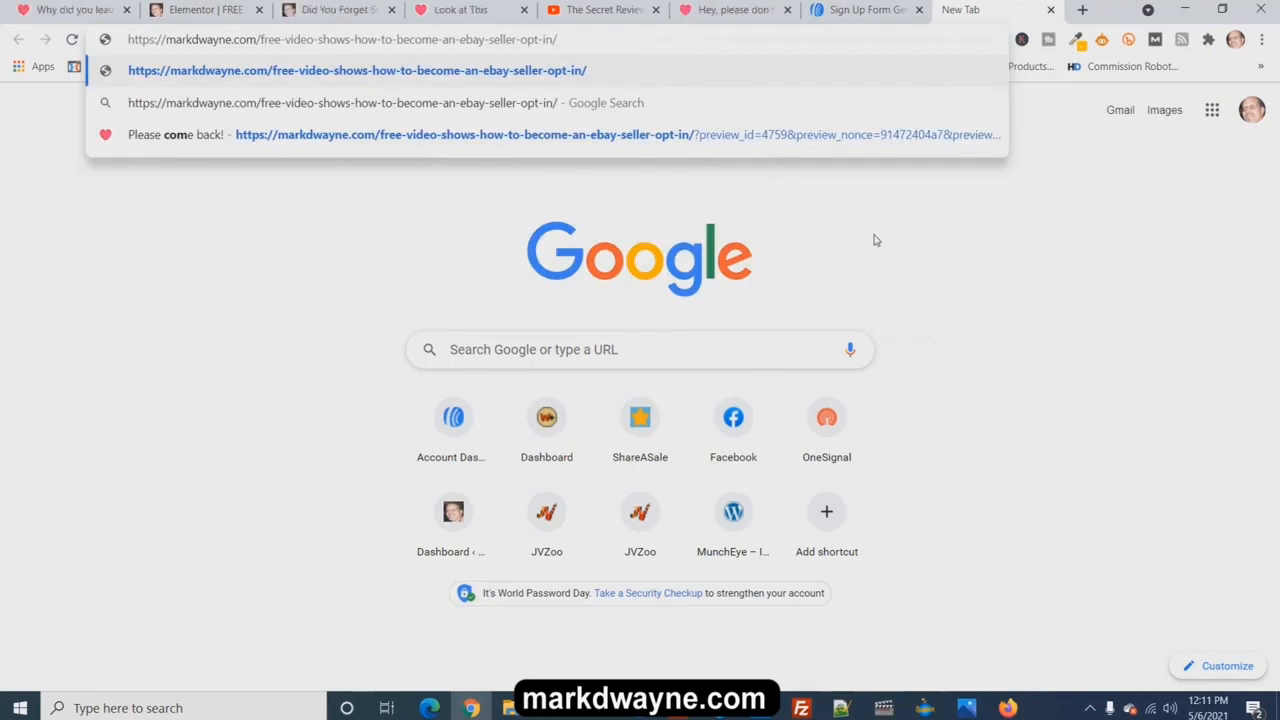
key("Return")
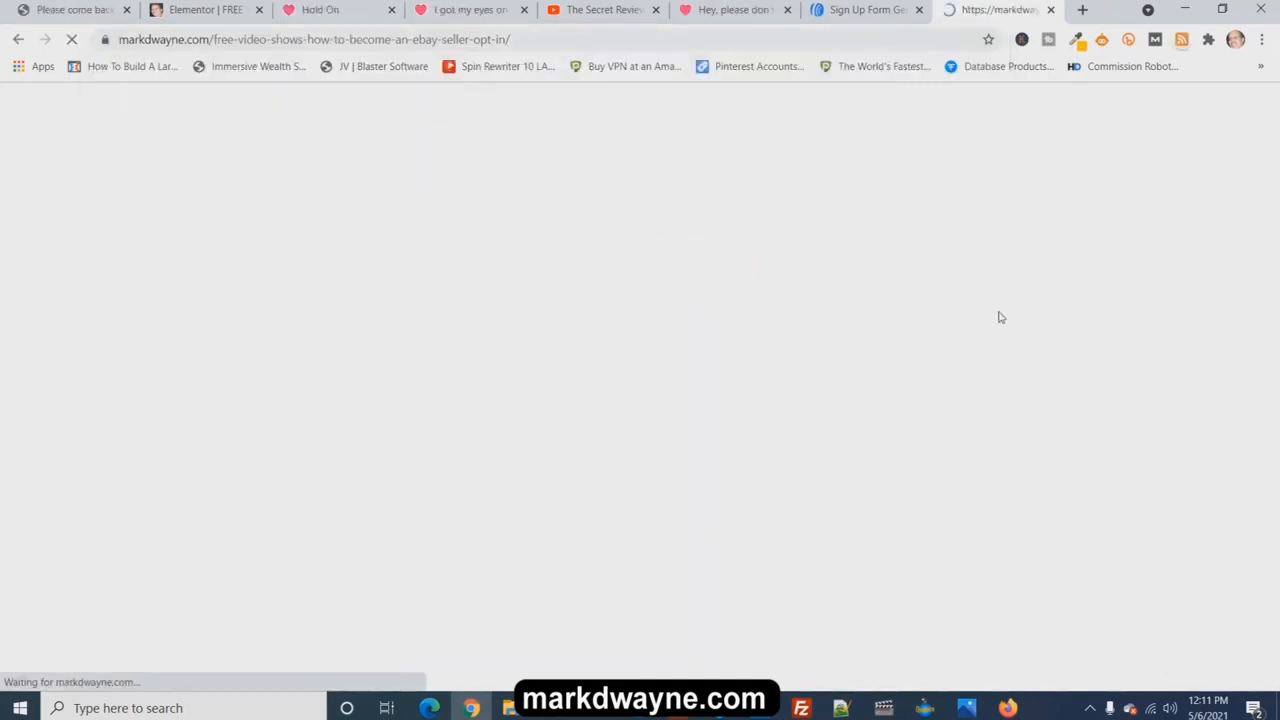